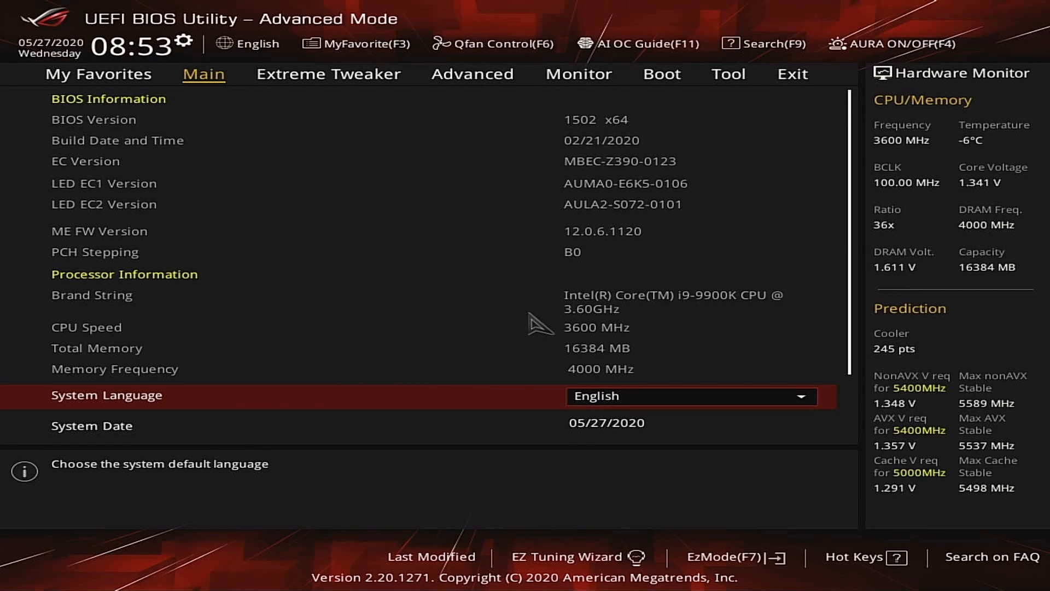
# View the system overview in EZ Mode and return to the Extreme Tweaker page in Advanced Mode
pyautogui.press('Right')
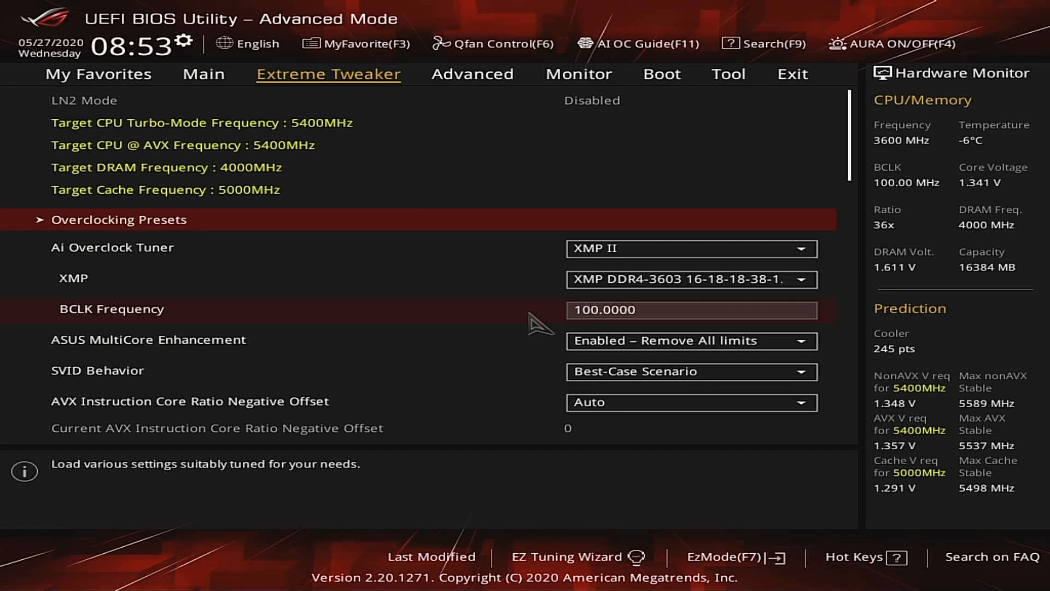
pyautogui.press('F7')
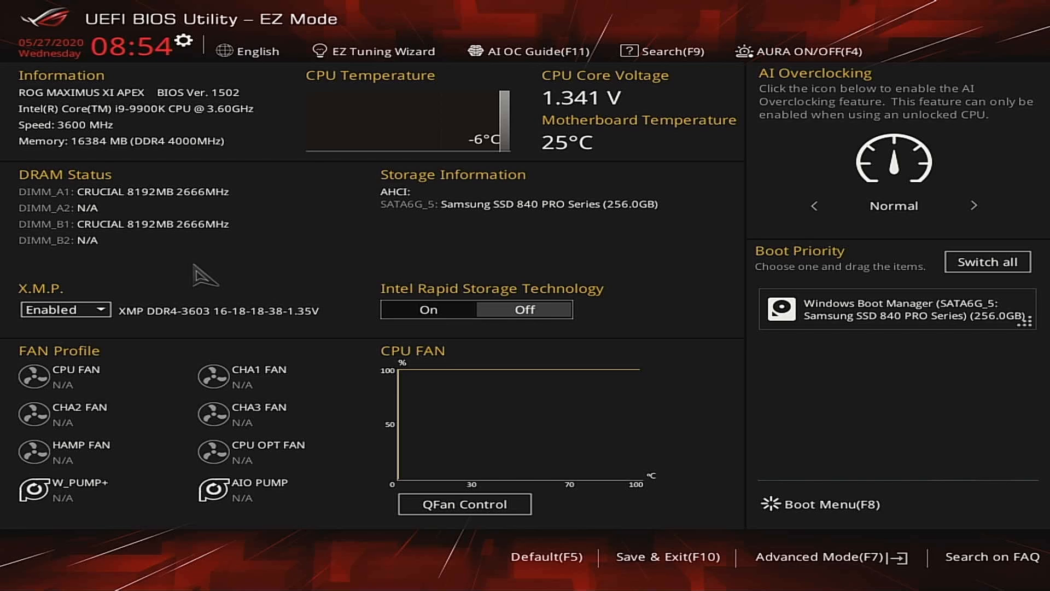
pyautogui.press('F7')
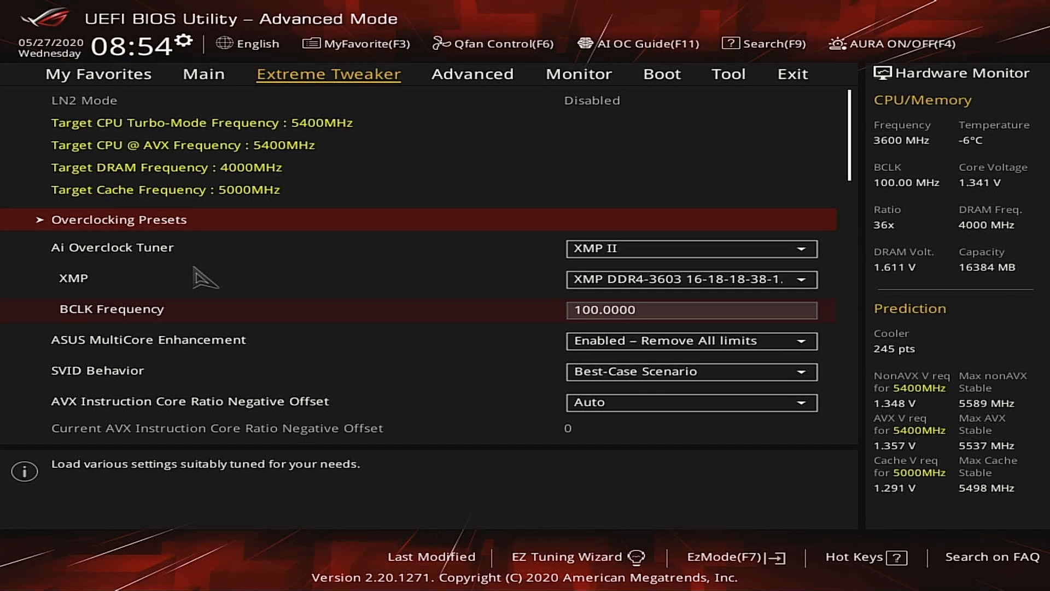
# Review the CPU core ratio, DRAM frequency, CPU core voltage and DRAM voltage settings in My Favorites
pyautogui.press('Left')
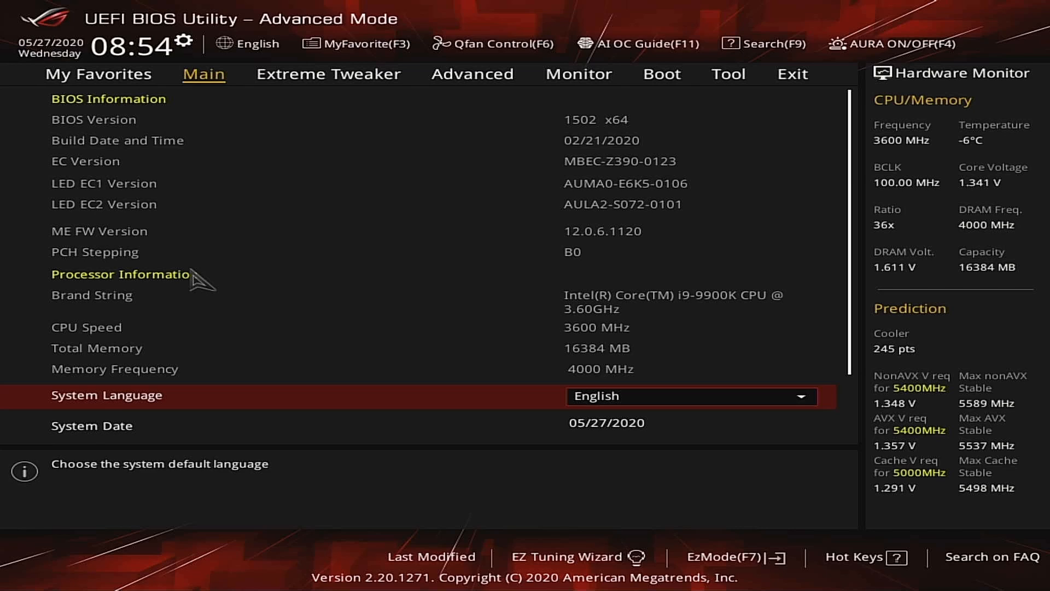
pyautogui.press('Left')
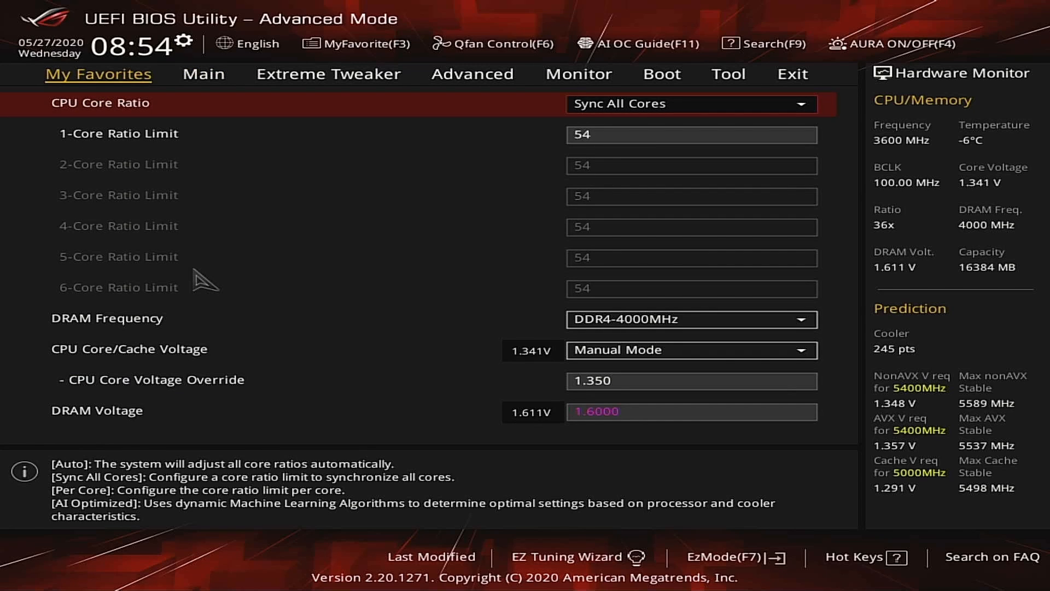
pyautogui.press('Down')
pyautogui.press('Down')
pyautogui.press('Down')
pyautogui.press('Down')
pyautogui.press('Down')
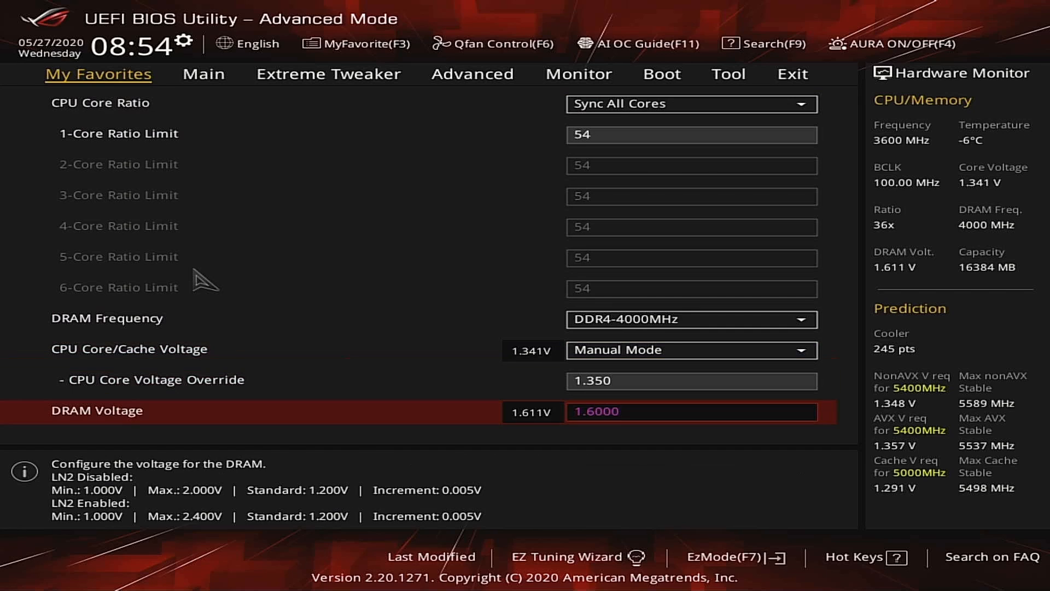
pyautogui.press('Up')
pyautogui.press('Up')
pyautogui.press('Up')
pyautogui.press('Up')
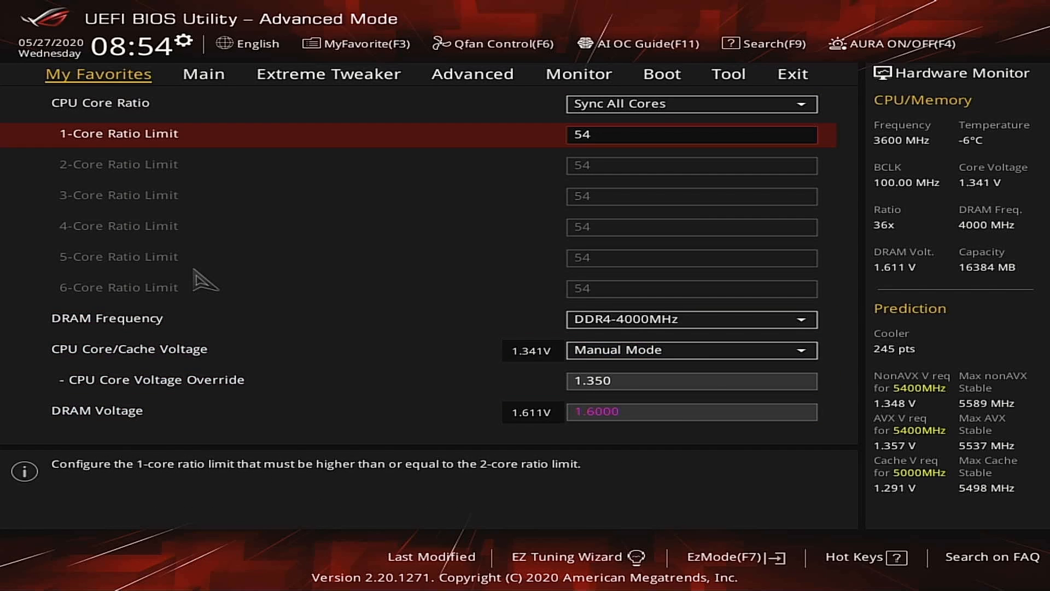
pyautogui.press('Up')
pyautogui.press('Down')
pyautogui.press('Down')
pyautogui.press('Down')
pyautogui.press('Down')
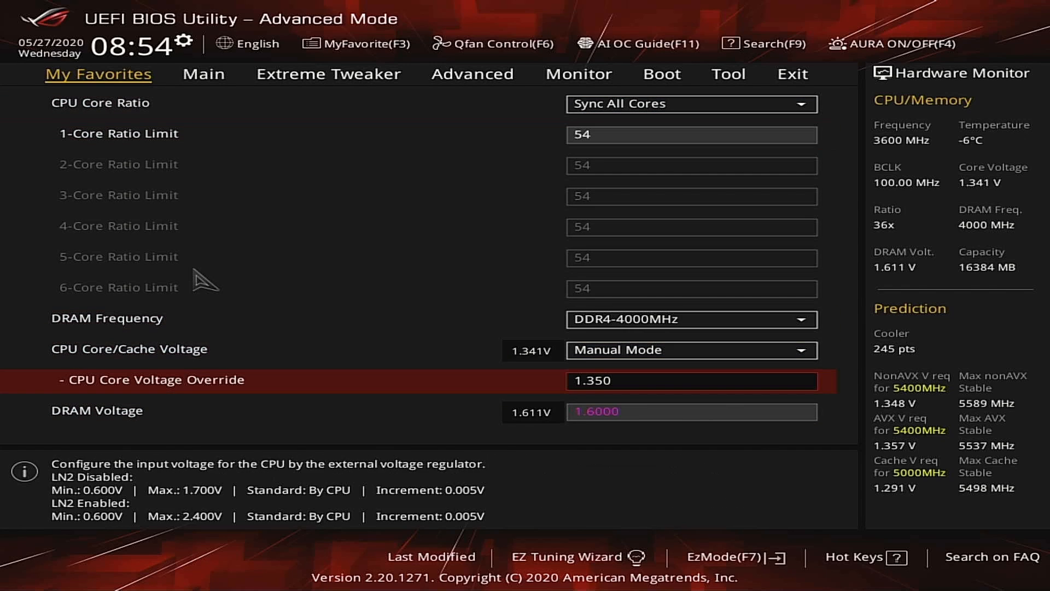
pyautogui.press('Up')
pyautogui.press('Up')
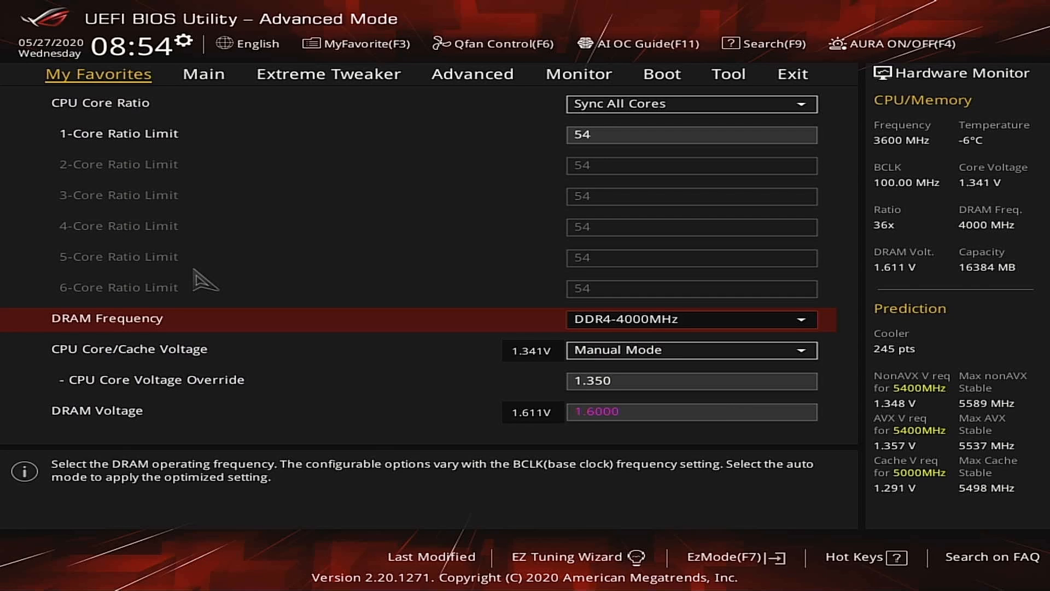
# Examine the Extreme Tweaker settings from Ai Overclock Tuner through AVX Instruction Core Ratio Negative Offset
pyautogui.press('Right')
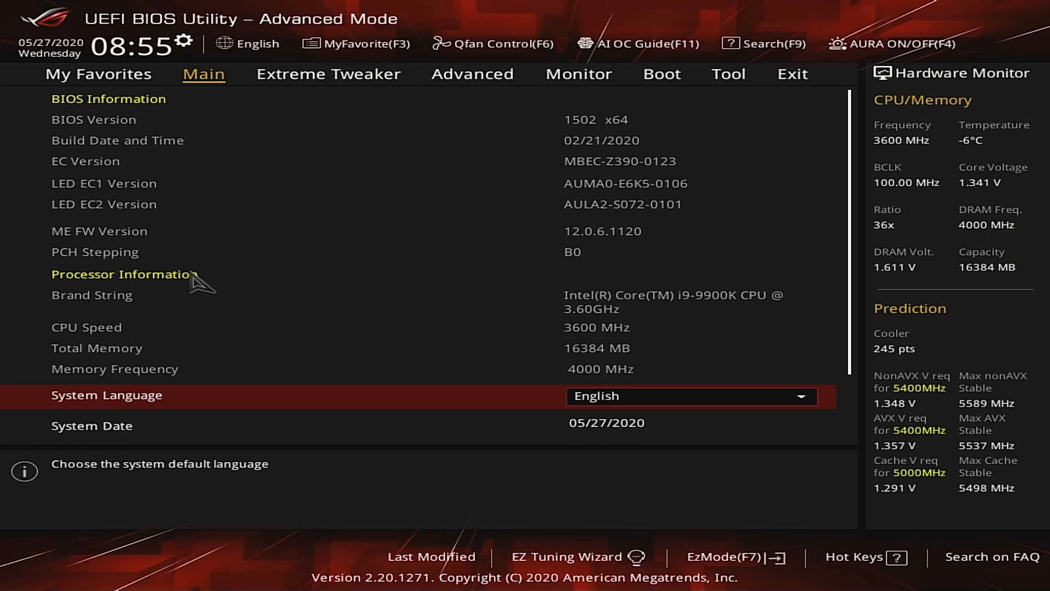
pyautogui.press('Right')
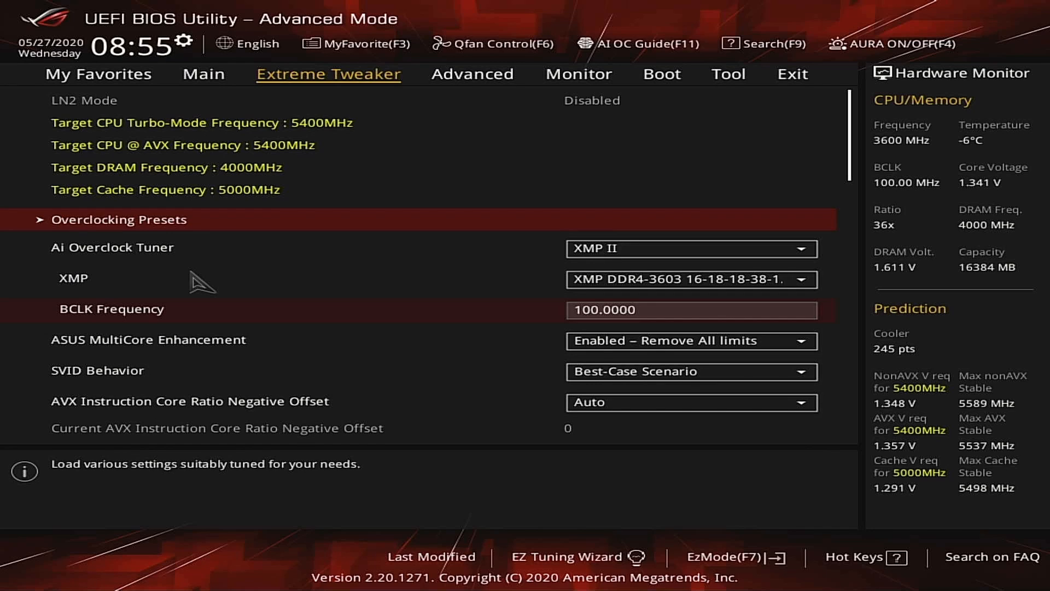
pyautogui.press('Down')
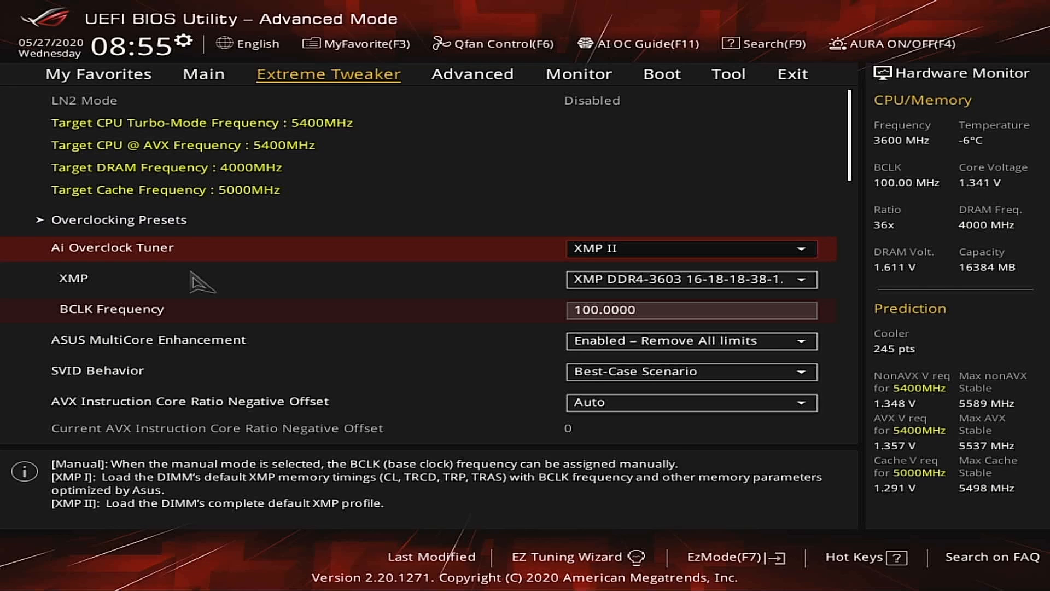
pyautogui.press('Down')
pyautogui.press('Down')
pyautogui.press('Down')
pyautogui.press('Down')
pyautogui.press('Down')
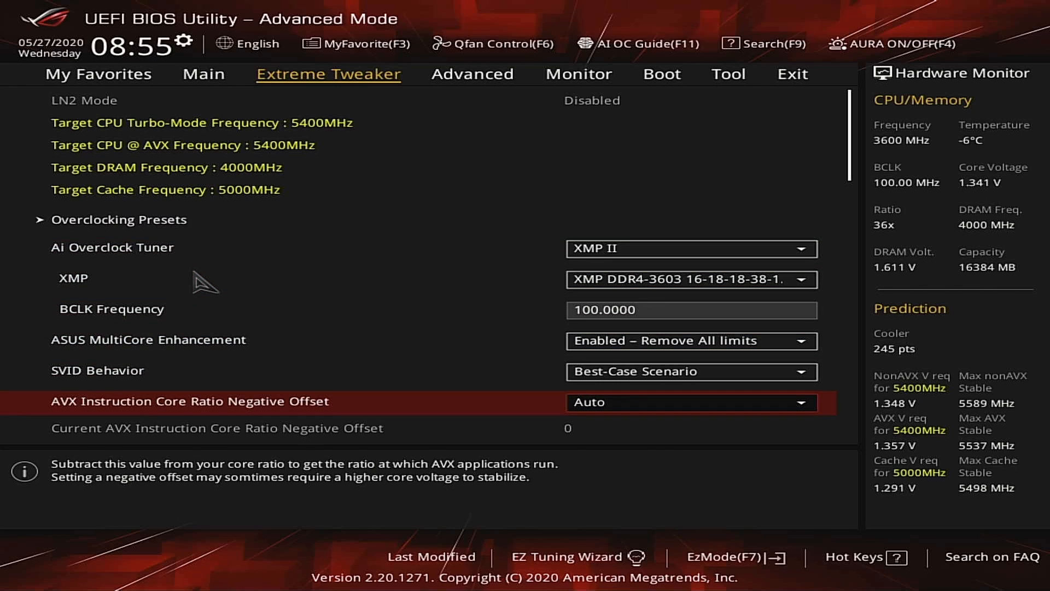
pyautogui.press('Up')
pyautogui.press('Up')
pyautogui.press('Up')
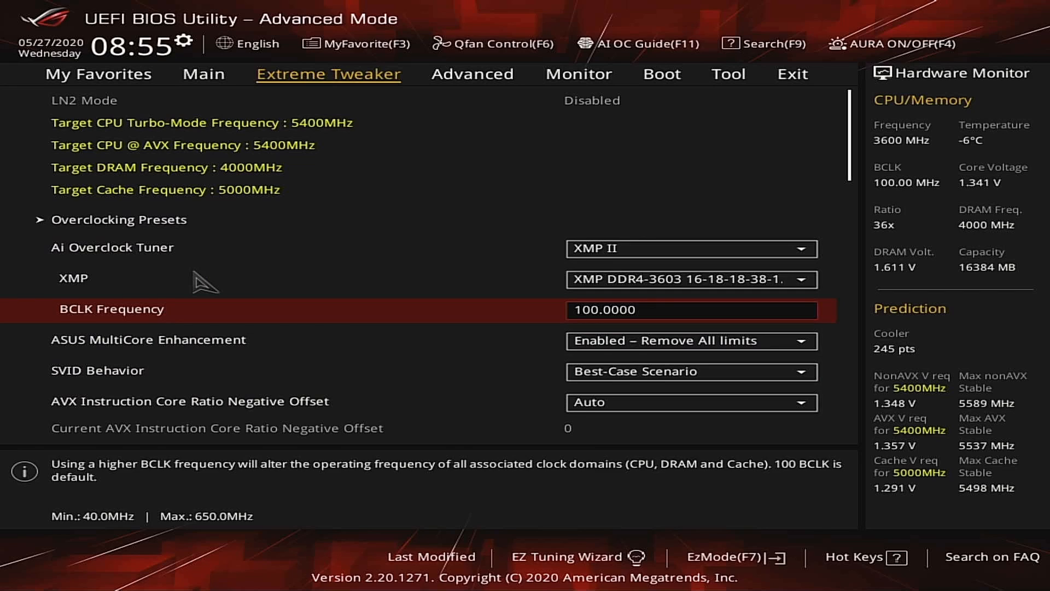
pyautogui.press('Up')
pyautogui.press('Up')
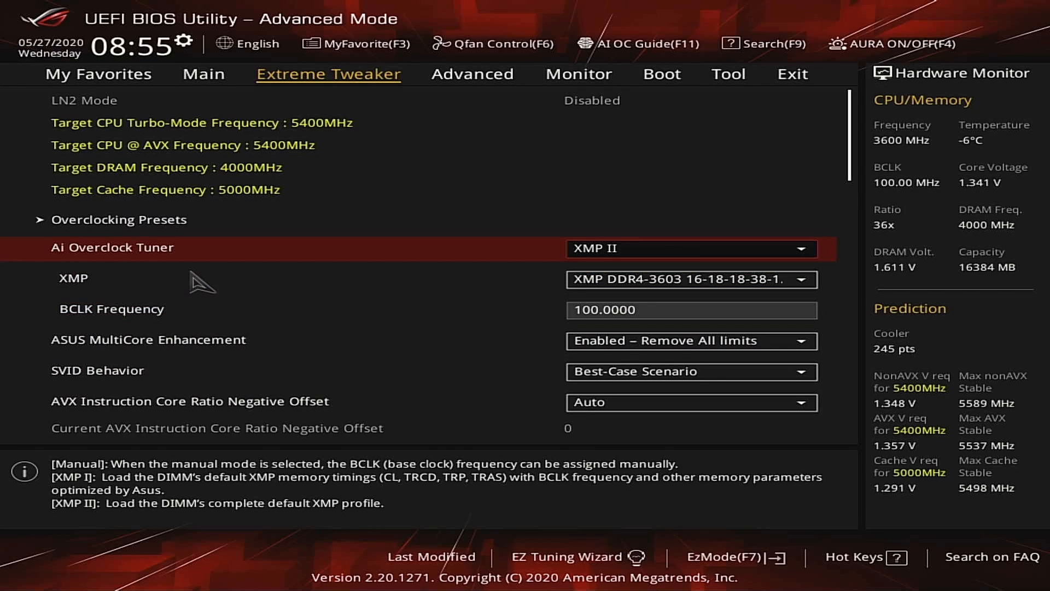
# Compare the XMP I and XMP II options of Ai Overclock Tuner and select XMP II
pyautogui.press('Return')
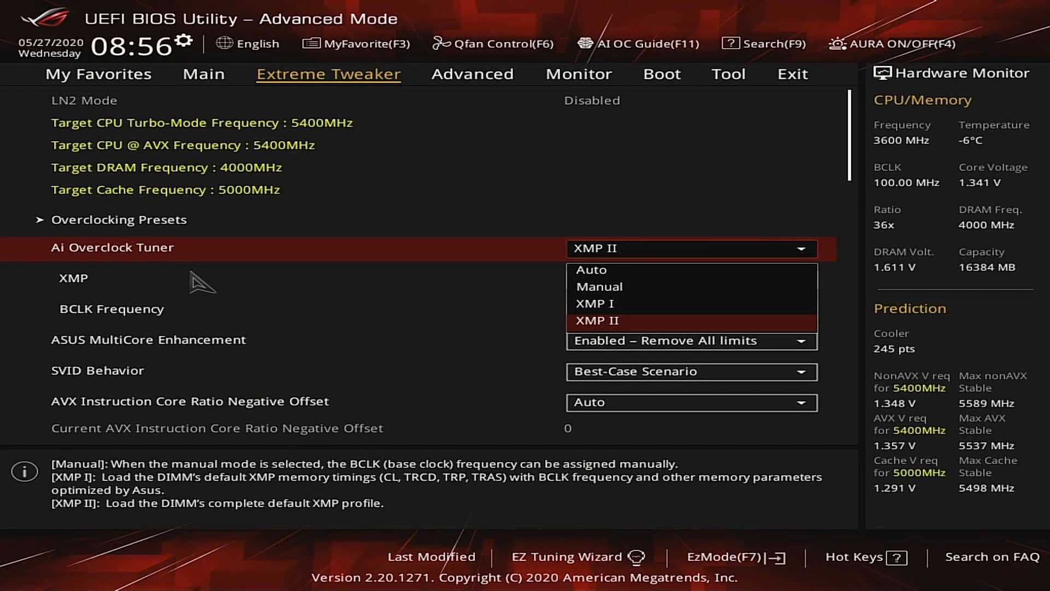
pyautogui.press('Up')
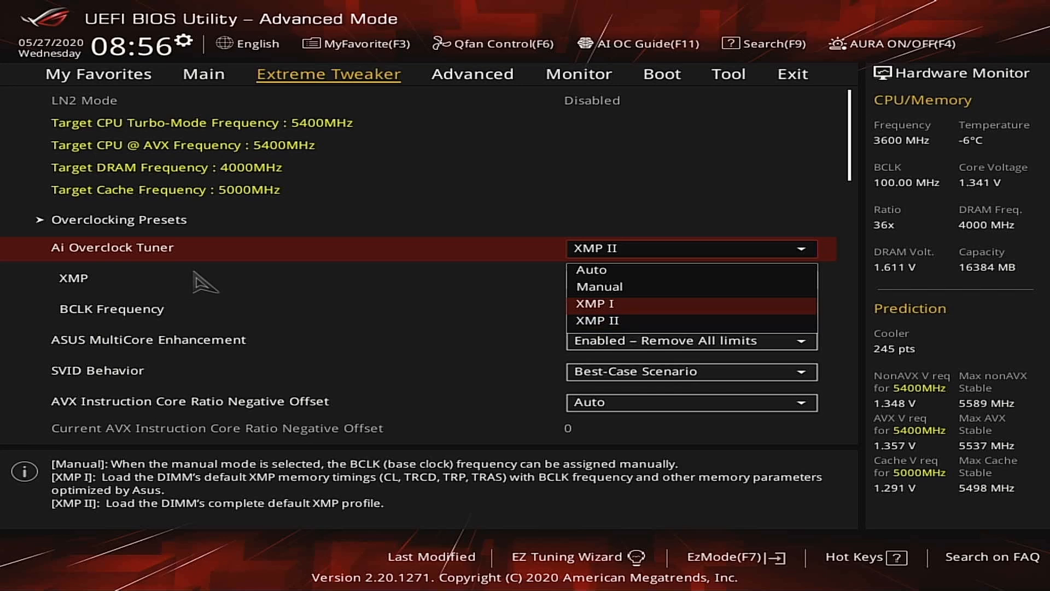
pyautogui.press('Down')
pyautogui.press('Up')
pyautogui.press('Down')
pyautogui.press('Up')
pyautogui.press('Down')
pyautogui.press('Up')
pyautogui.press('Down')
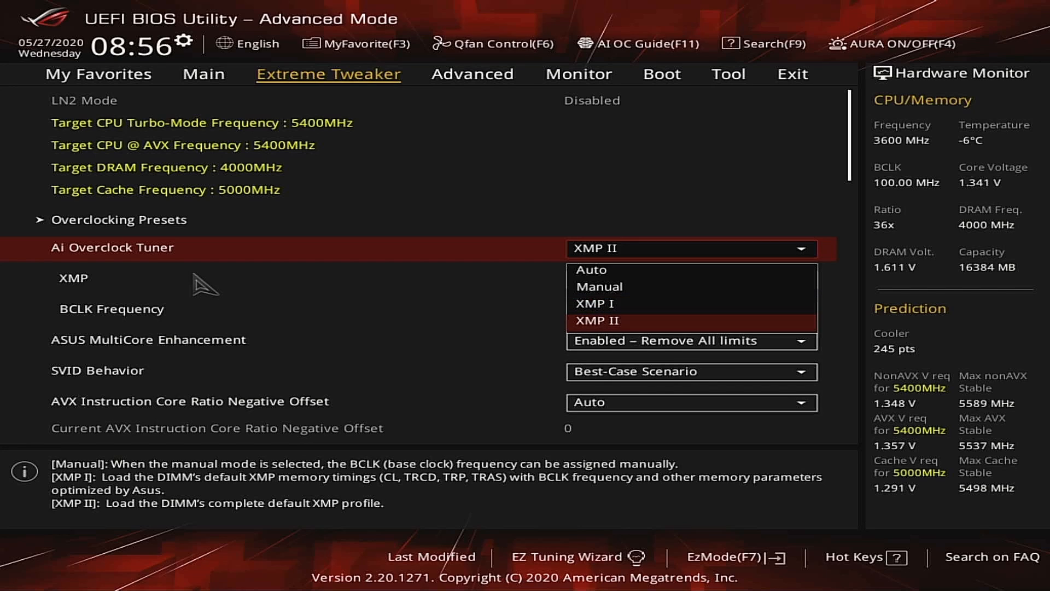
pyautogui.press('Up')
pyautogui.press('Down')
pyautogui.press('Up')
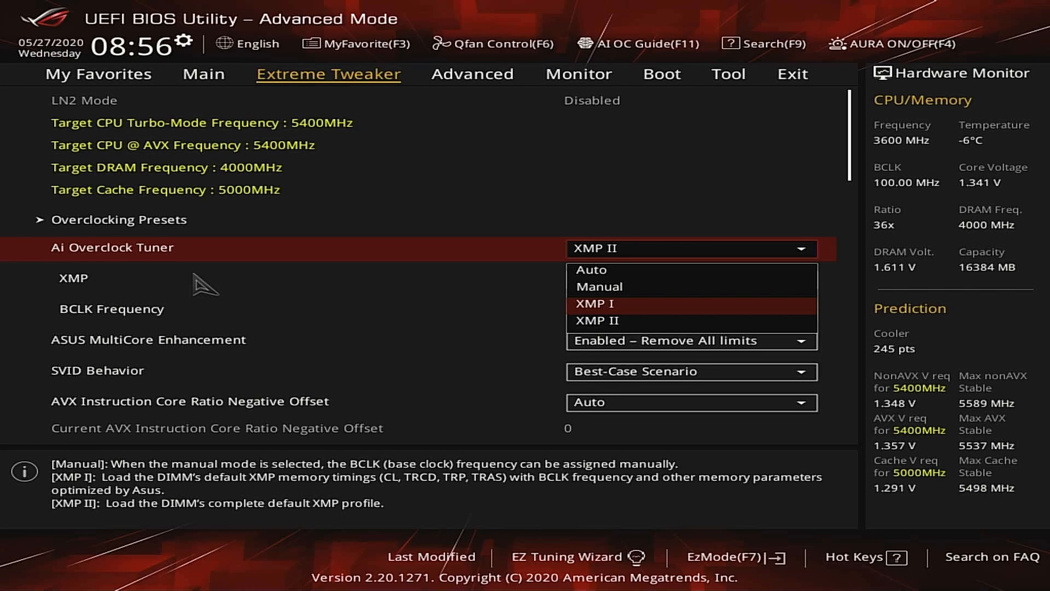
pyautogui.press('Down')
pyautogui.press('Return')
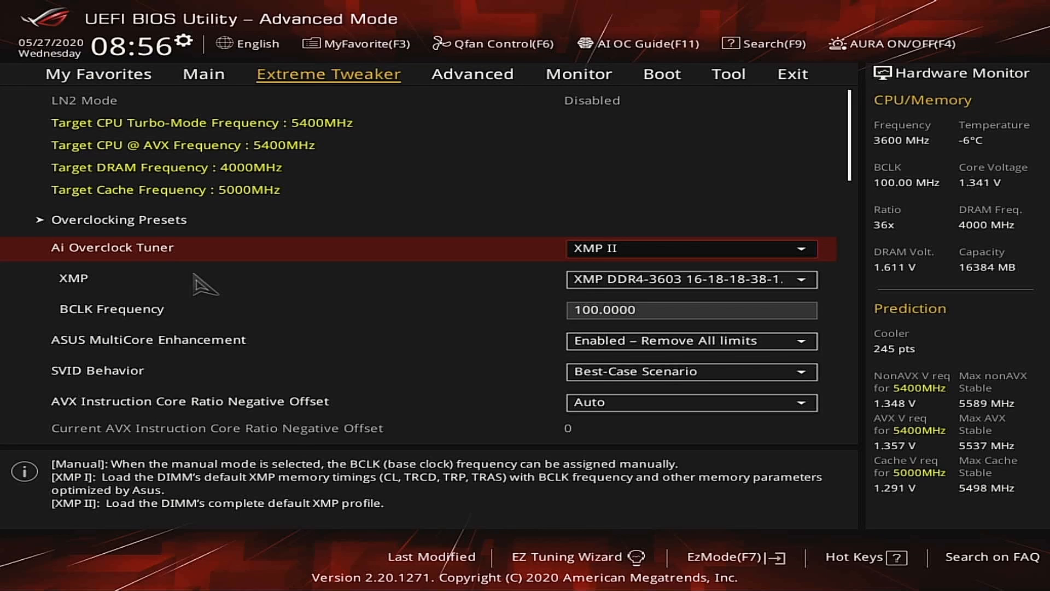
# Examine the XMP profile, BCLK Frequency, ASUS MultiCore Enhancement and SVID Behavior settings
pyautogui.press('Down')
pyautogui.press('Down')
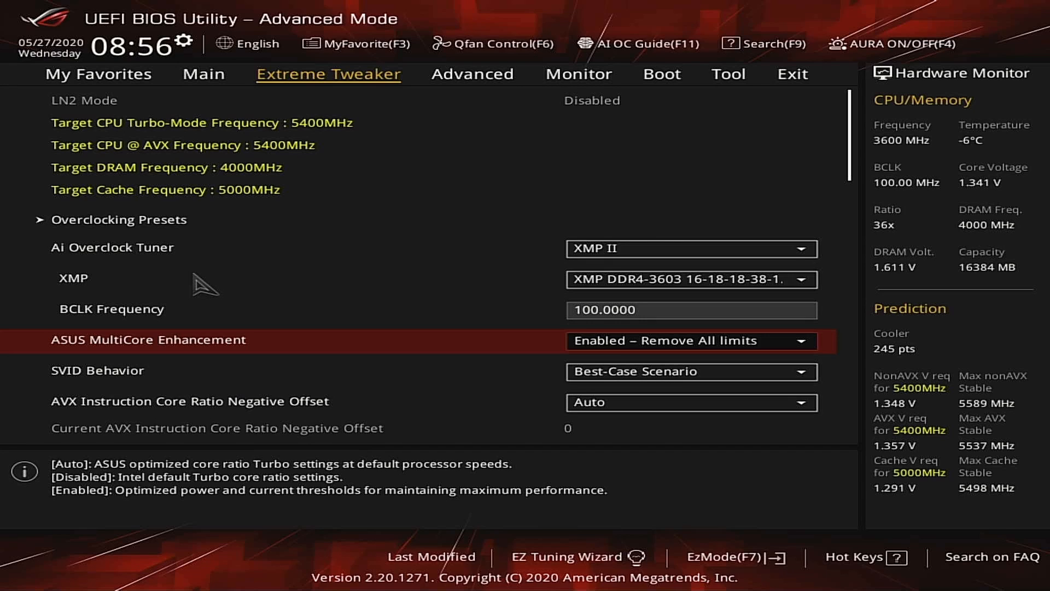
pyautogui.press('Up')
pyautogui.press('Up')
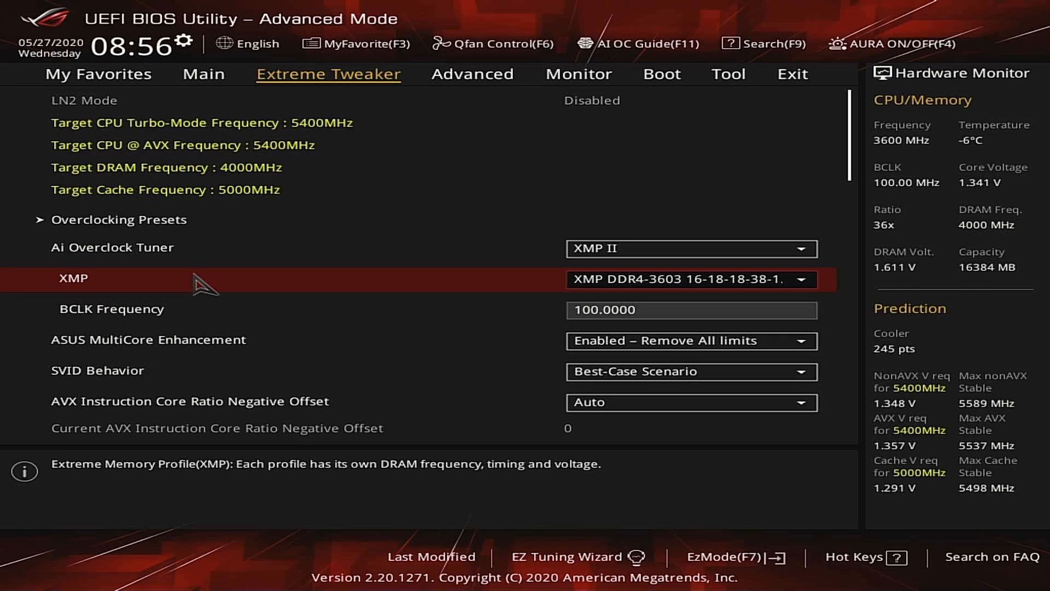
pyautogui.press('Down')
pyautogui.press('Down')
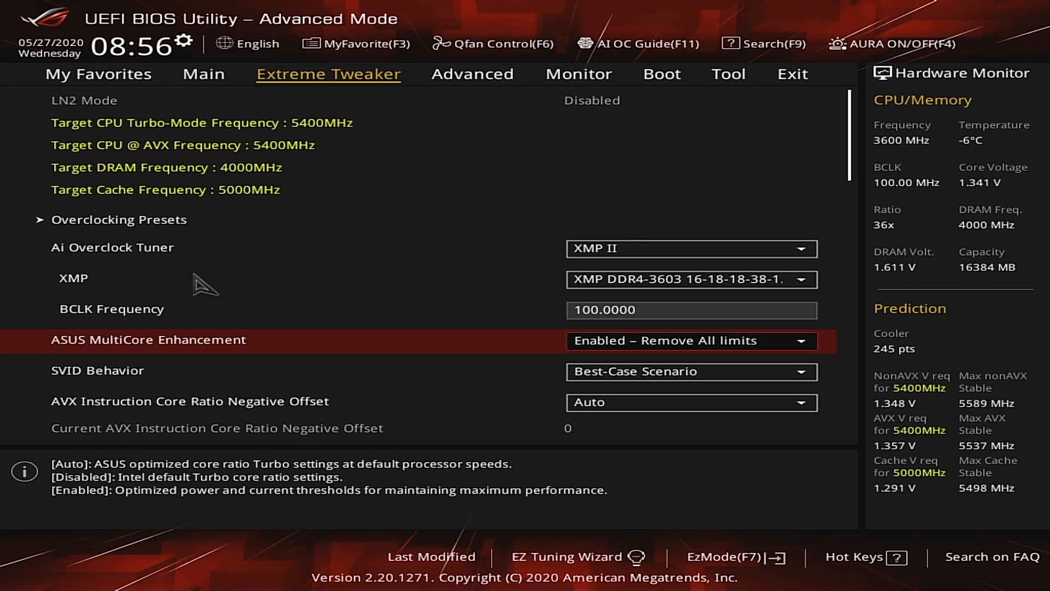
pyautogui.press('Up')
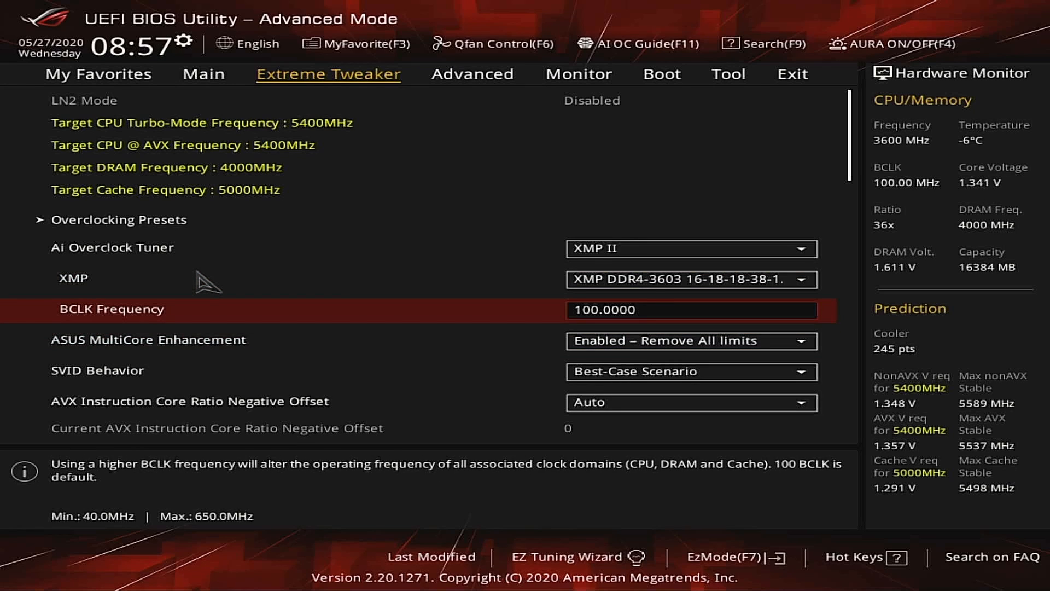
pyautogui.press('Up')
pyautogui.press('Down')
pyautogui.press('Down')
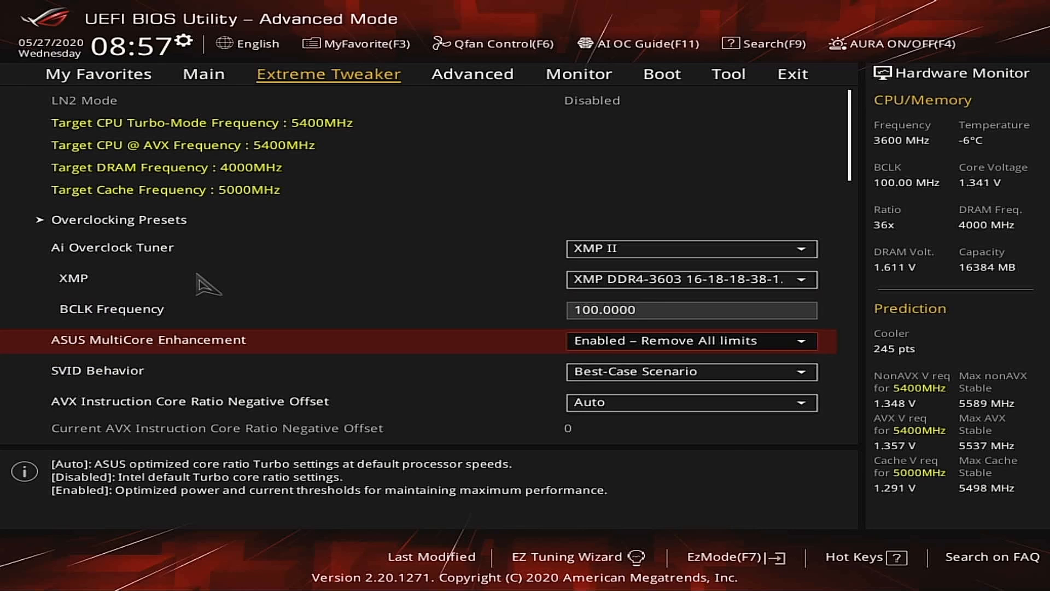
pyautogui.press('Down')
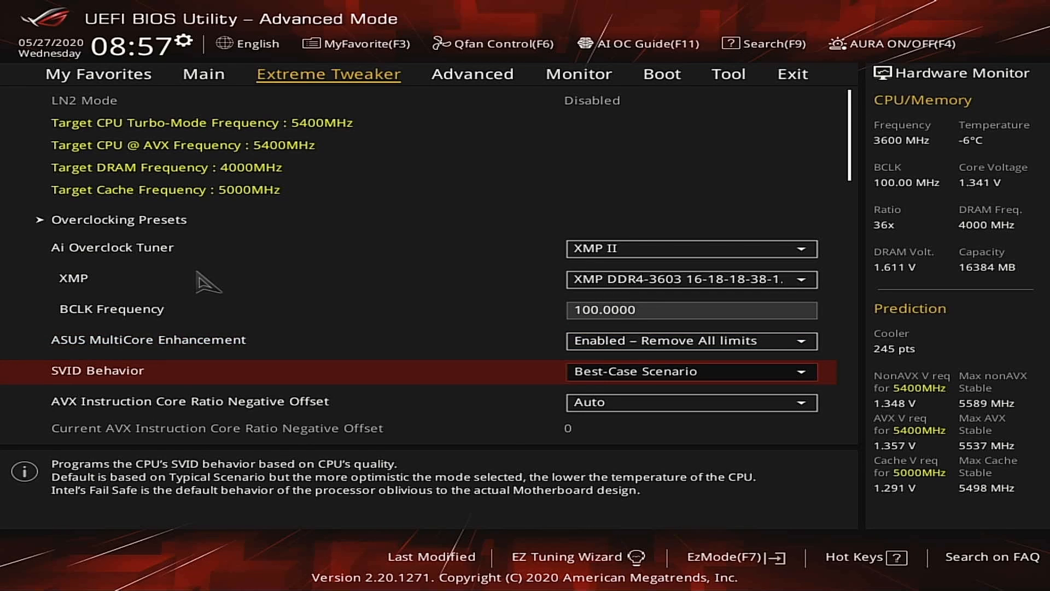
pyautogui.press('Up')
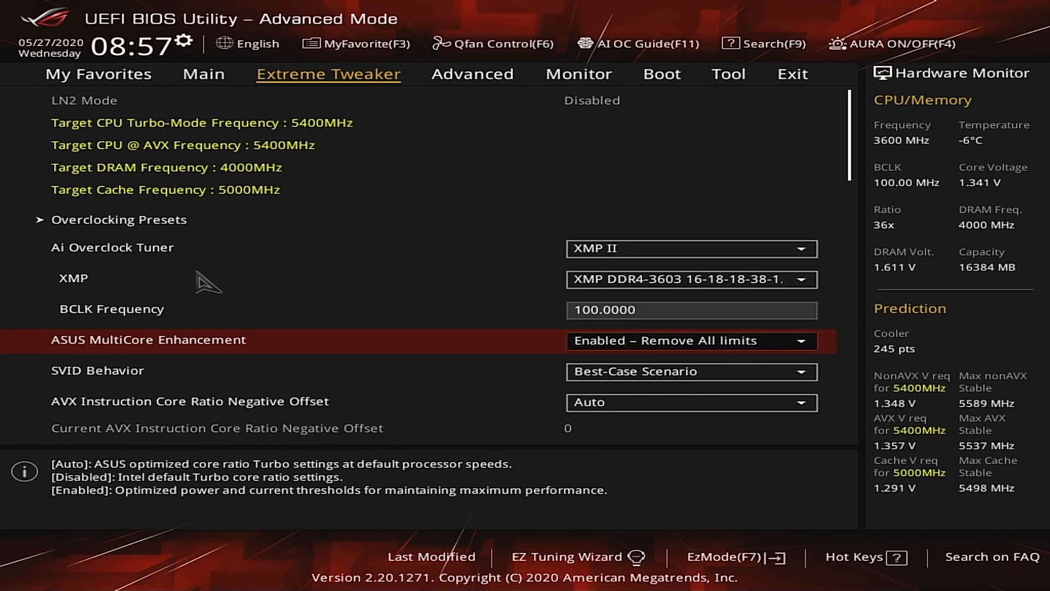
# Look over the CPU Core Ratio and per-core ratio limits, and return to Overclocking Presets
pyautogui.press('Down')
pyautogui.press('Down')
pyautogui.press('Down')
pyautogui.press('Down')
pyautogui.press('Down')
pyautogui.press('Up')
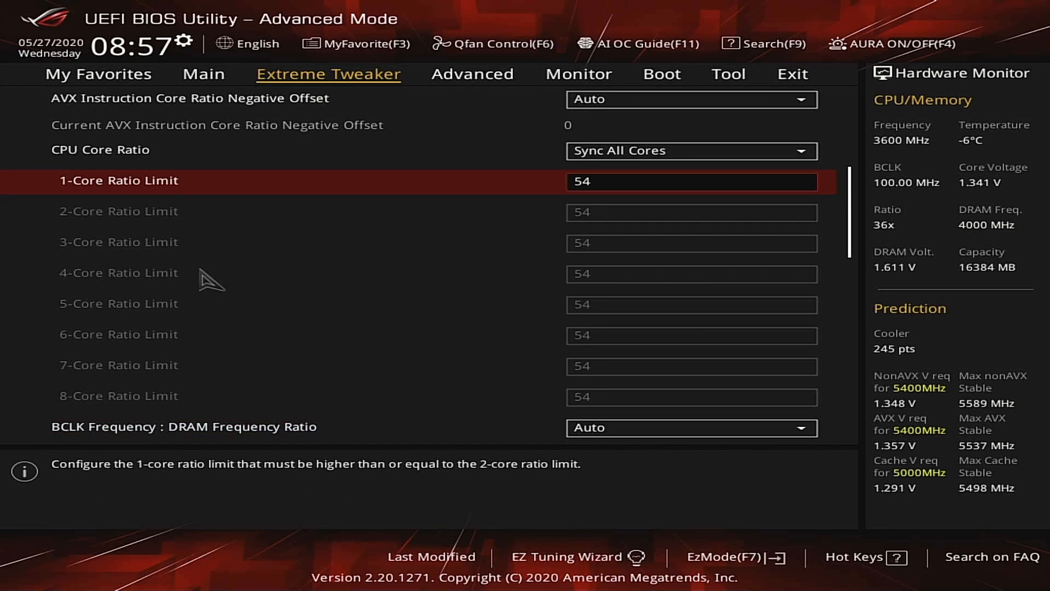
pyautogui.press('Up')
pyautogui.press('Up')
pyautogui.press('Up')
pyautogui.press('Up')
pyautogui.press('Up')
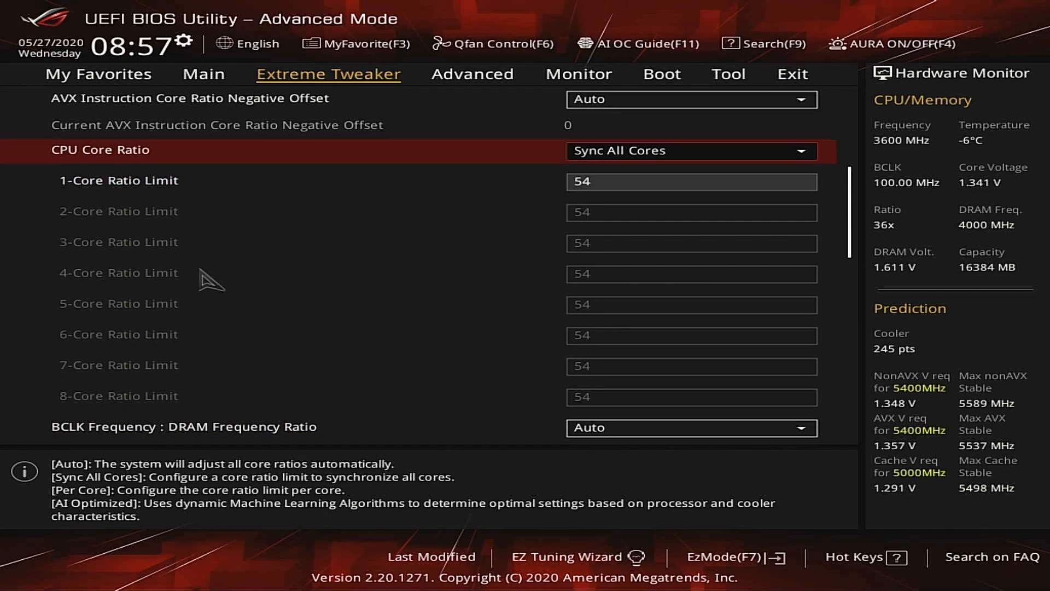
pyautogui.press('Up')
pyautogui.press('Up')
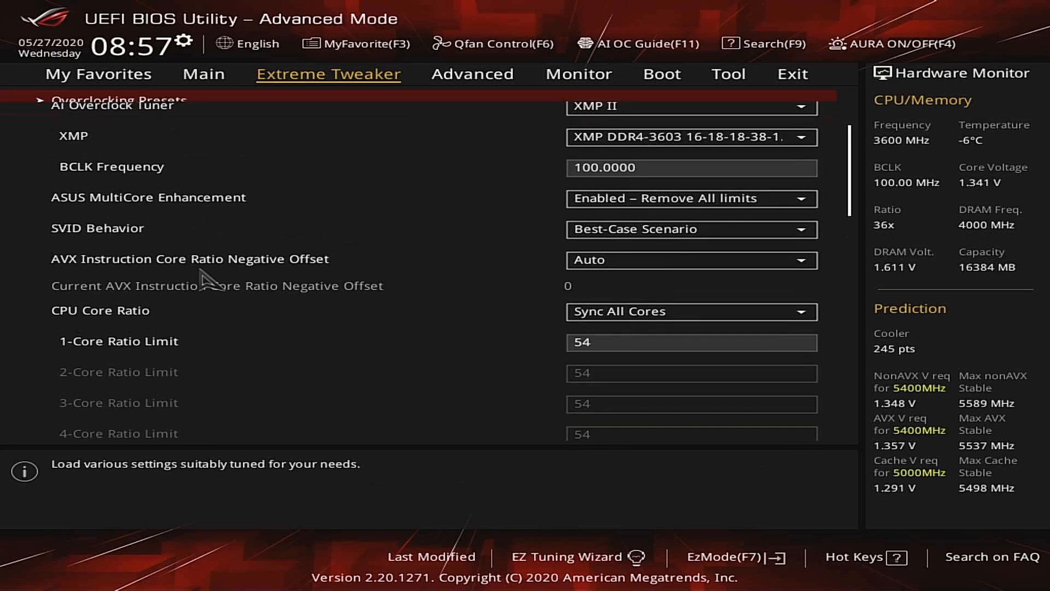
pyautogui.press('Up')
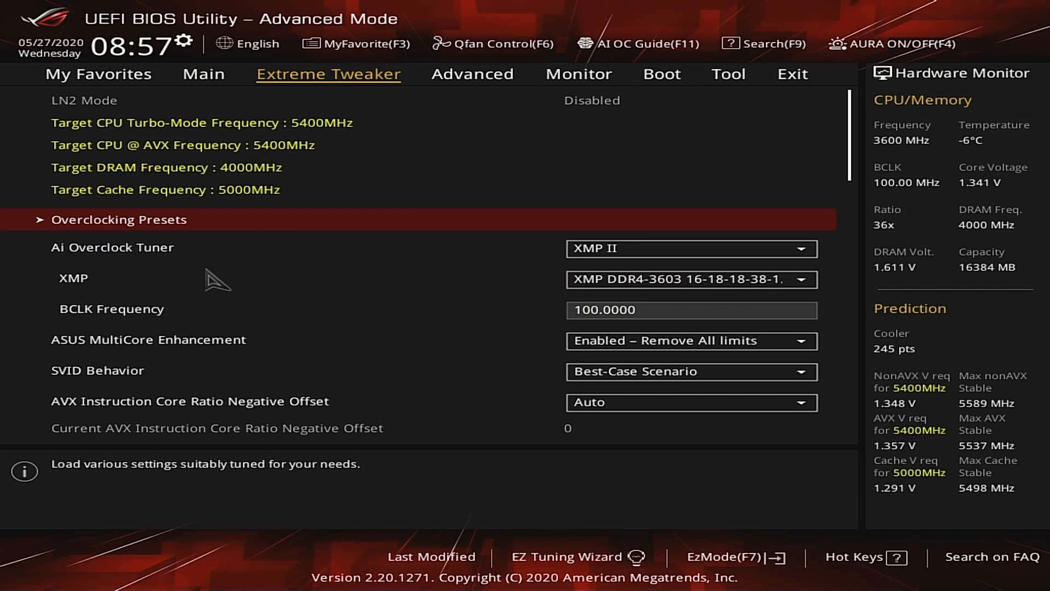
# Read the descriptions of ASUS MultiCore Enhancement, SVID Behavior, AVX Instruction Core Ratio Negative Offset and CPU Core Ratio
pyautogui.press('Down')
pyautogui.press('Down')
pyautogui.press('Down')
pyautogui.press('Down')
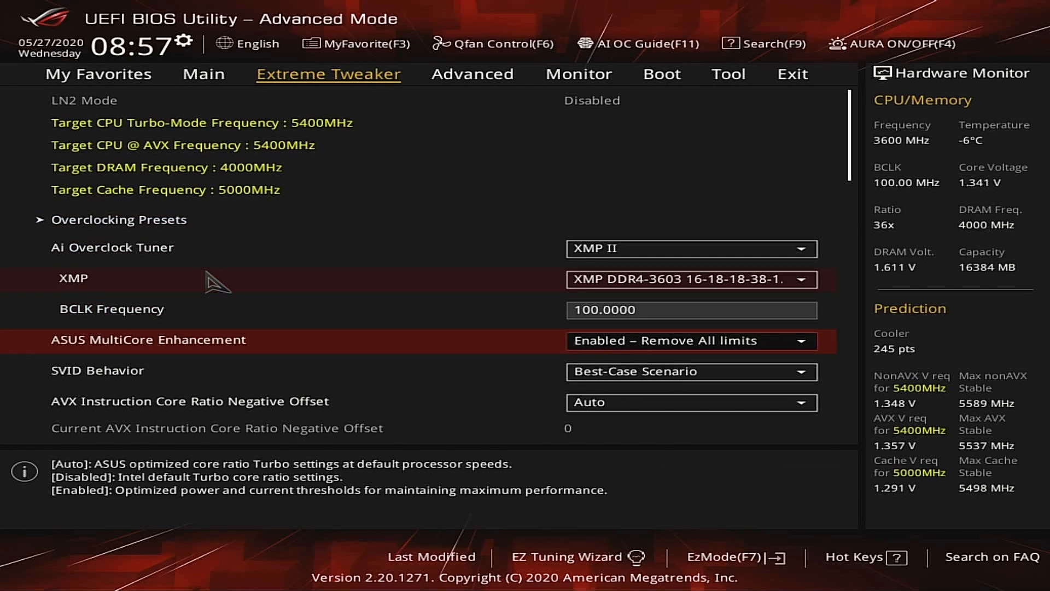
pyautogui.press('Down')
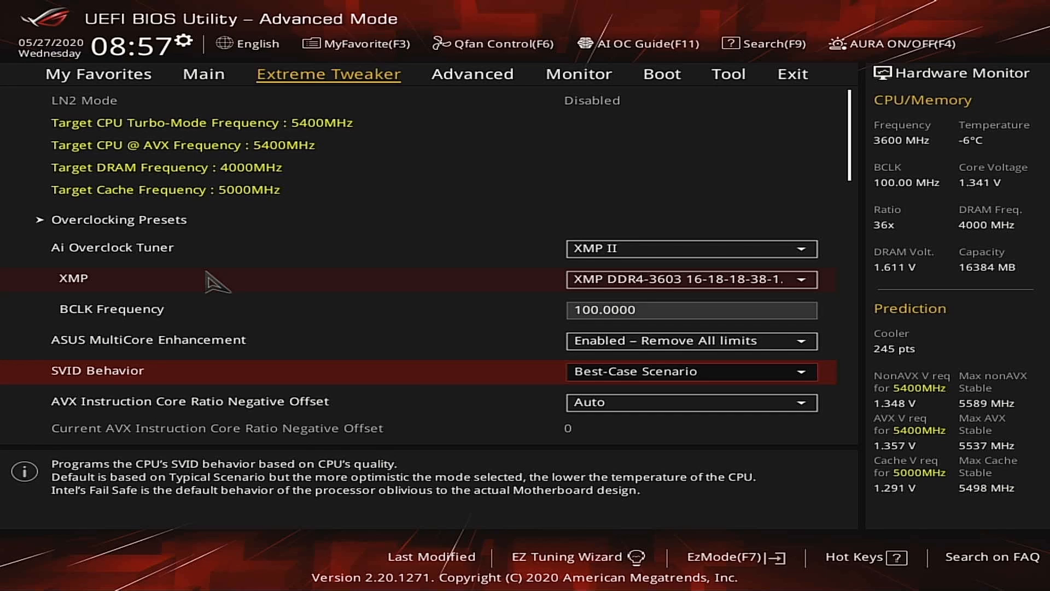
pyautogui.press('Down')
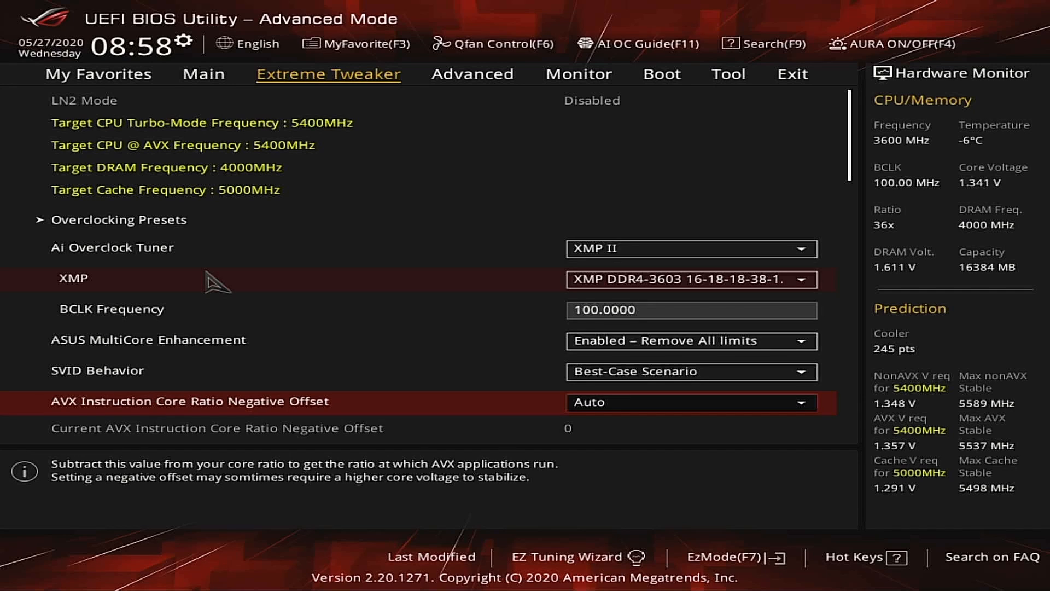
pyautogui.press('Down')
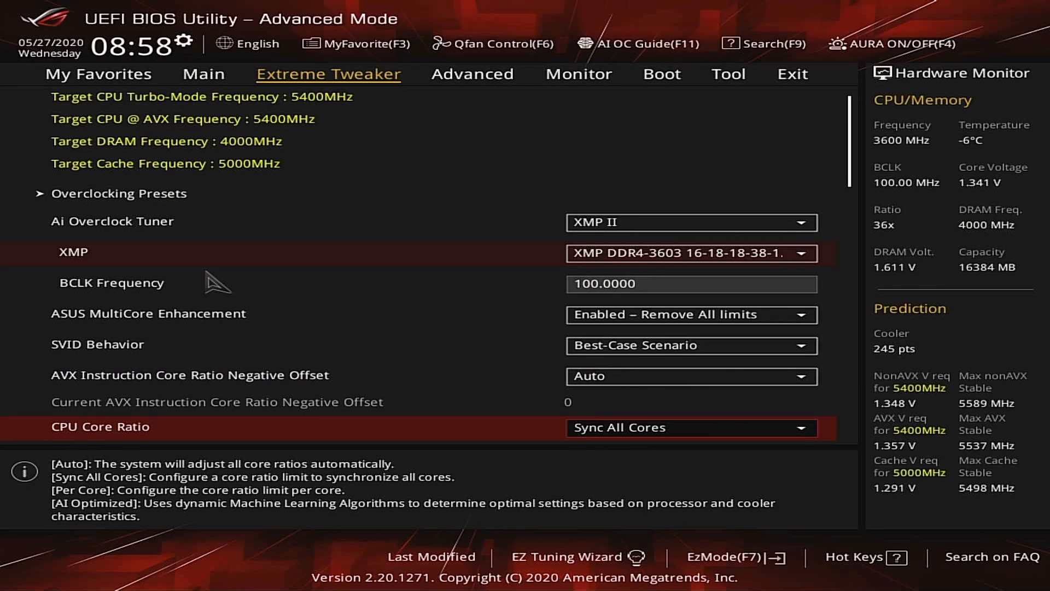
# Compare the Per Core and AI Optimized options of CPU Core Ratio and select Sync All Cores
pyautogui.press('Down')
pyautogui.press('Down')
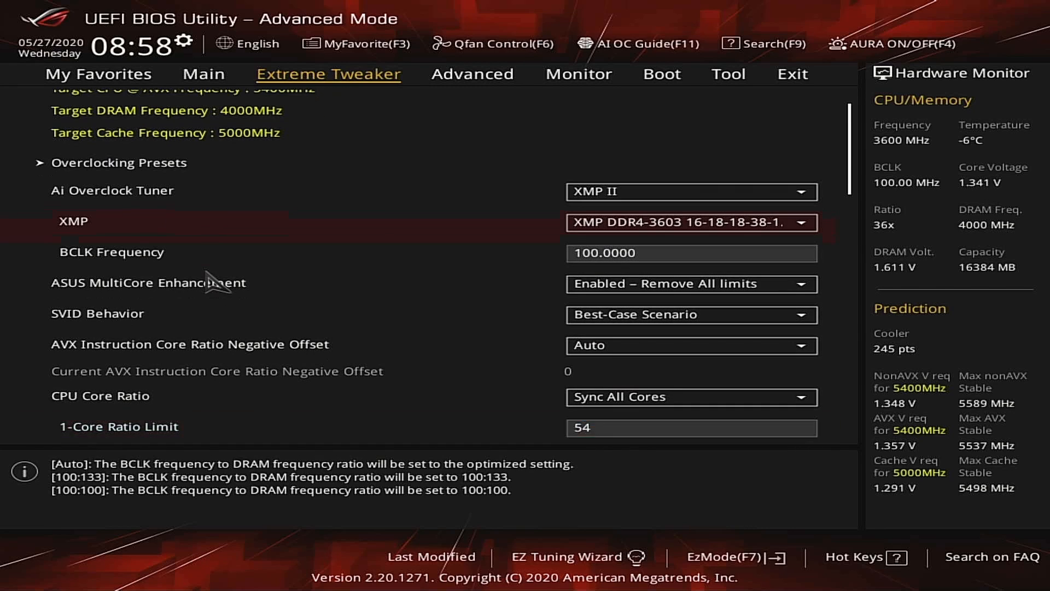
pyautogui.press('Up')
pyautogui.press('Up')
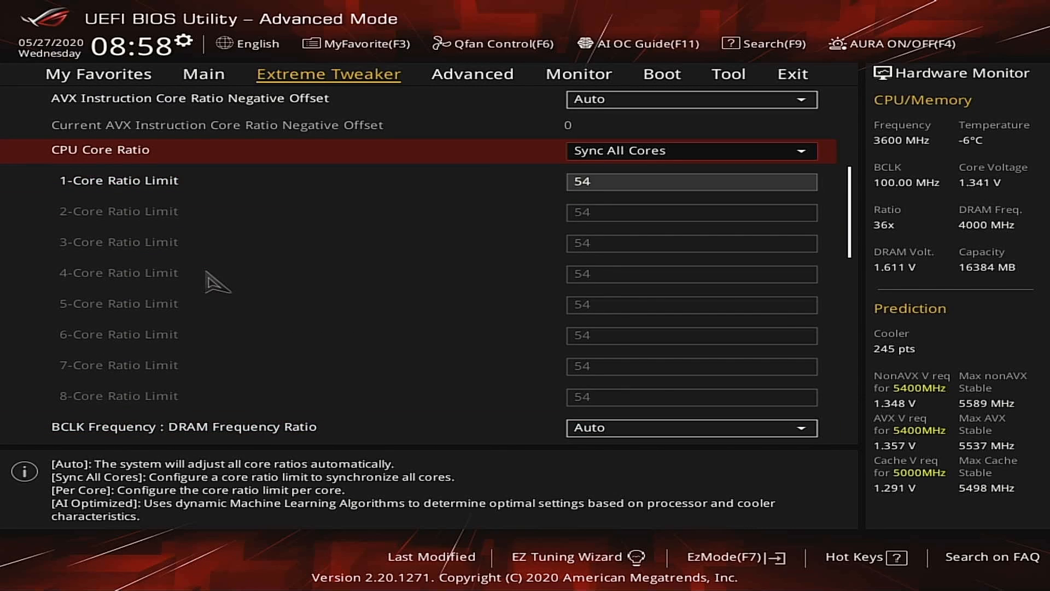
pyautogui.press('Return')
pyautogui.press('Down')
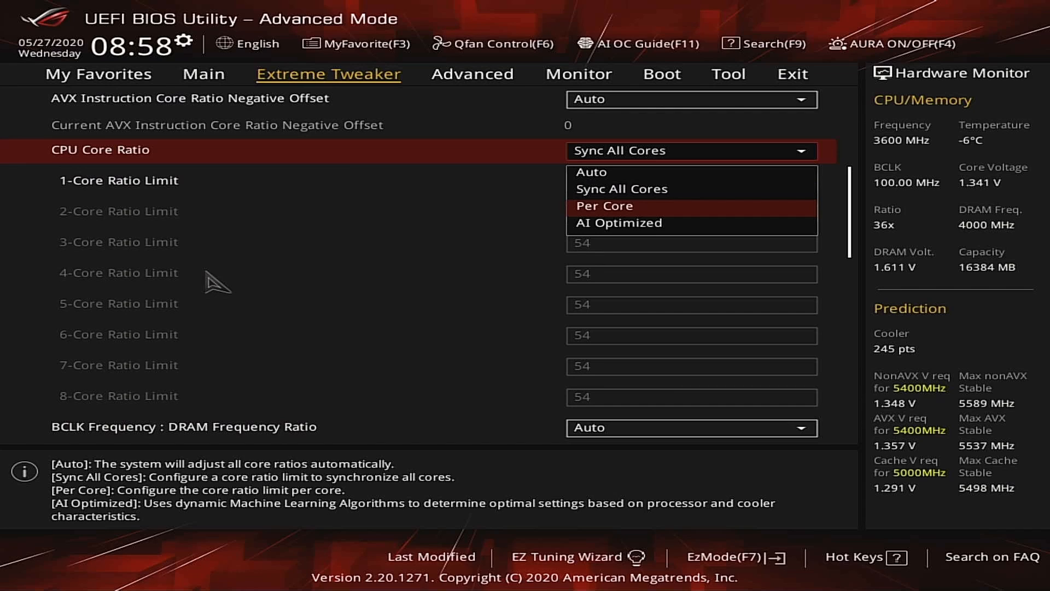
pyautogui.press('Down')
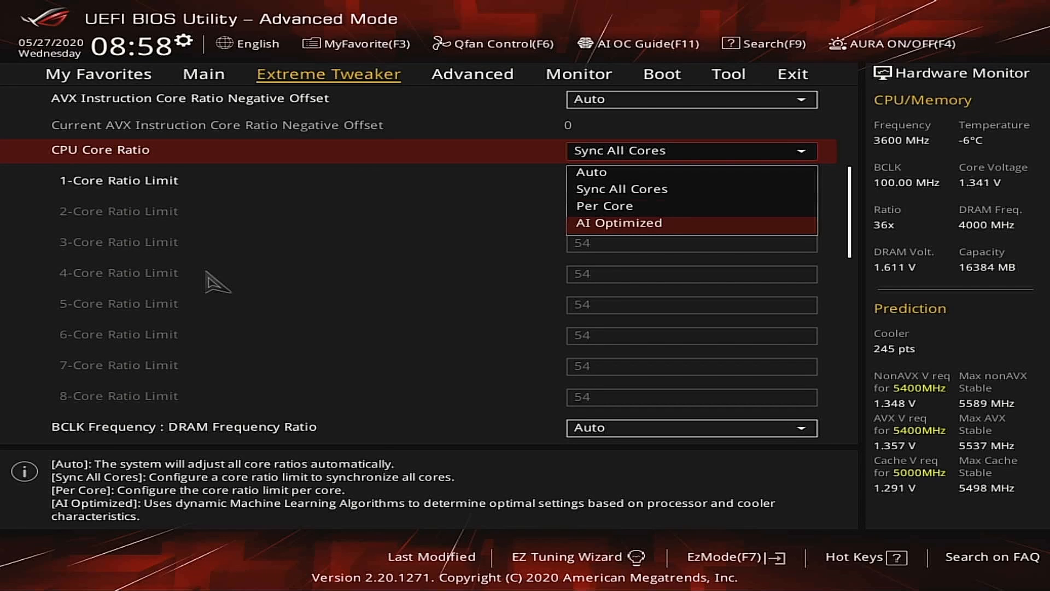
pyautogui.press('Up')
pyautogui.press('Down')
pyautogui.press('Up')
pyautogui.press('Up')
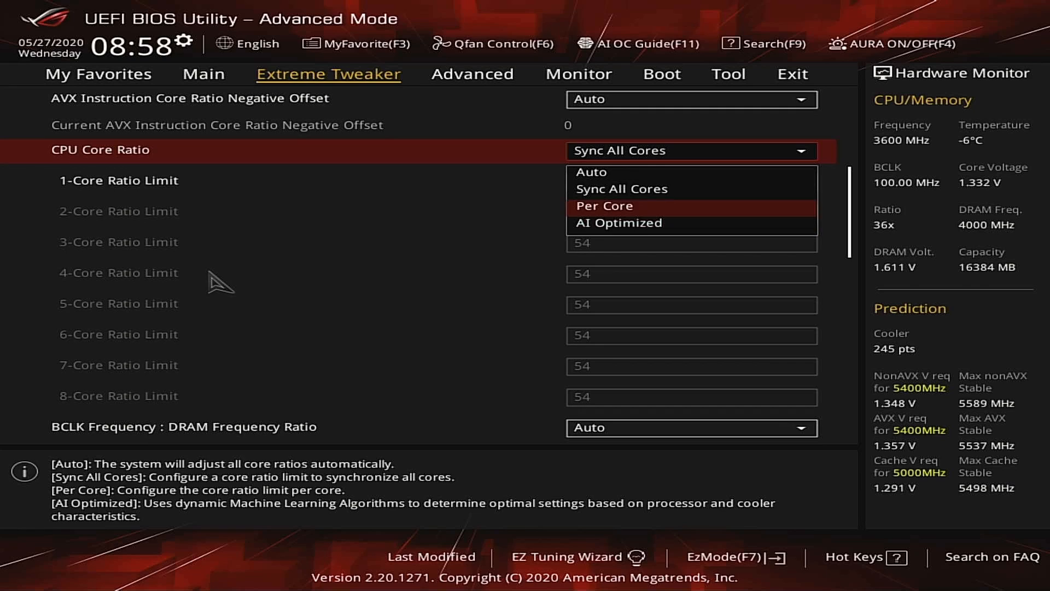
pyautogui.press('Return')
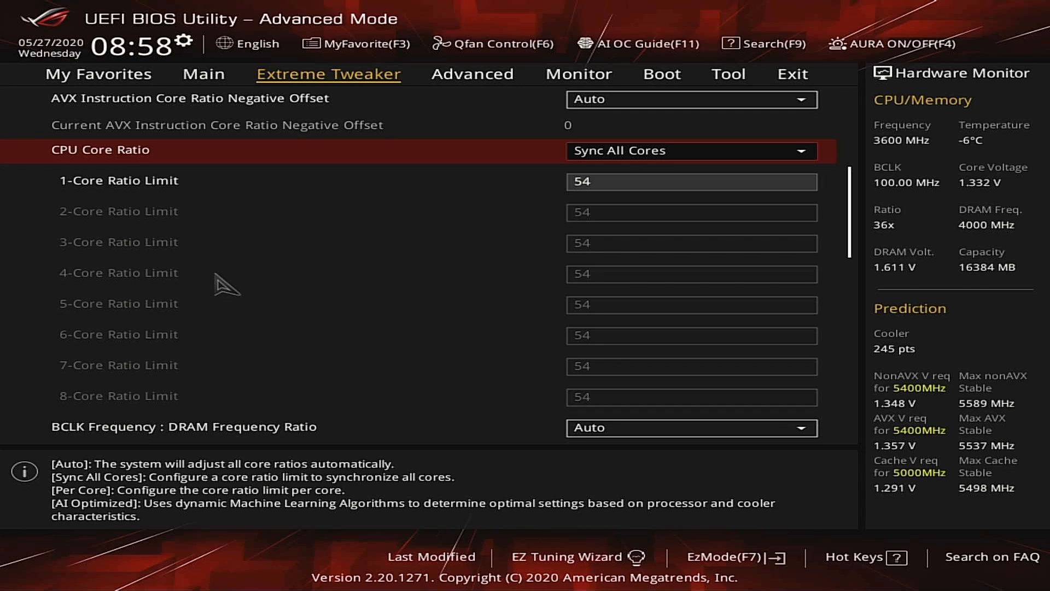
# Review the 1-Core Ratio Limit and the 100:133 and 100:100 options of BCLK Frequency : DRAM Frequency Ratio, without choosing a different ratio
pyautogui.press('Down')
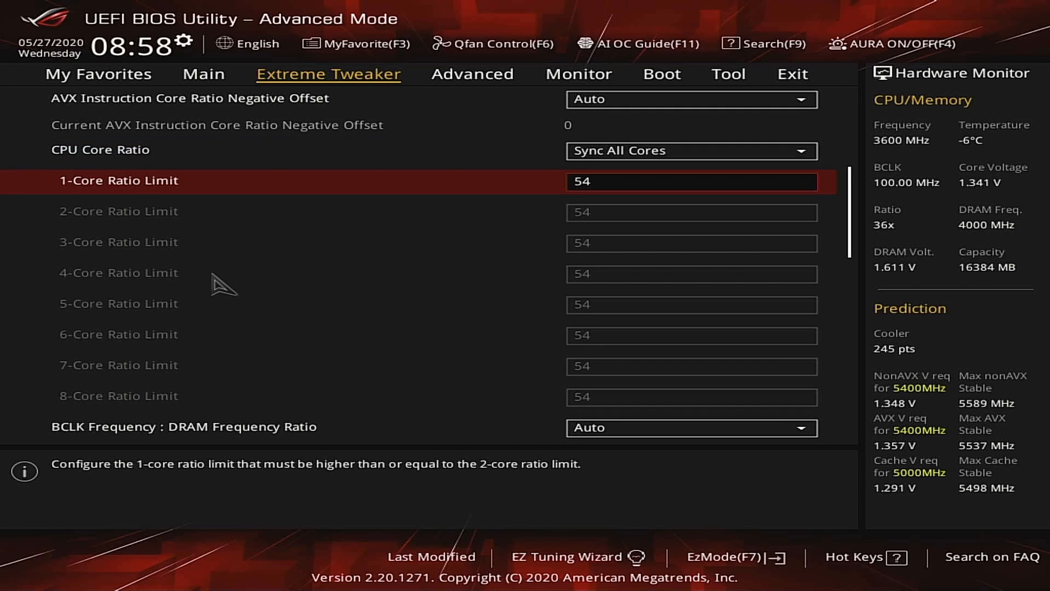
pyautogui.press('Down')
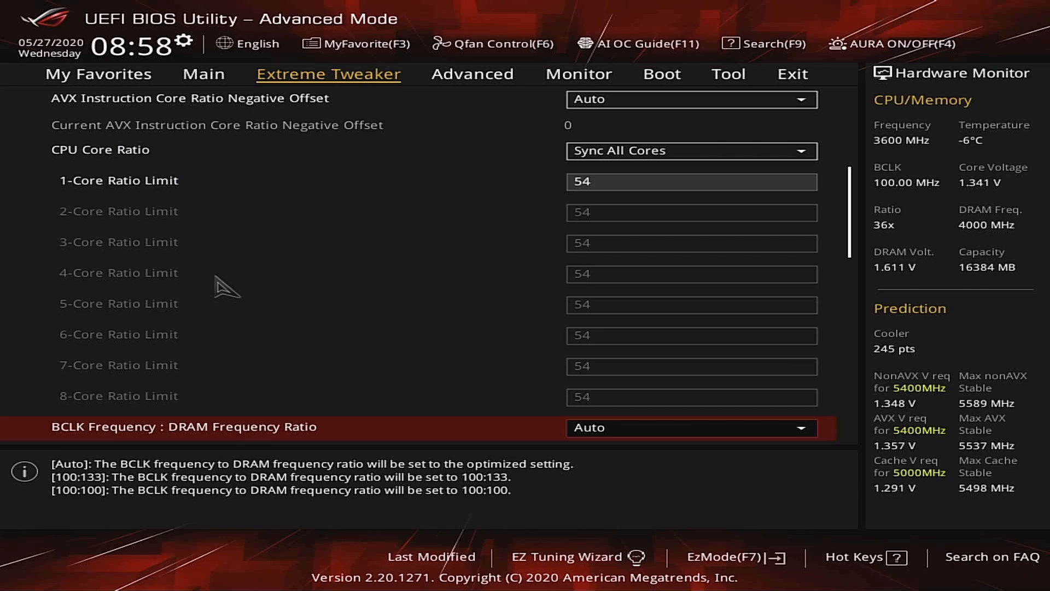
pyautogui.press('Down')
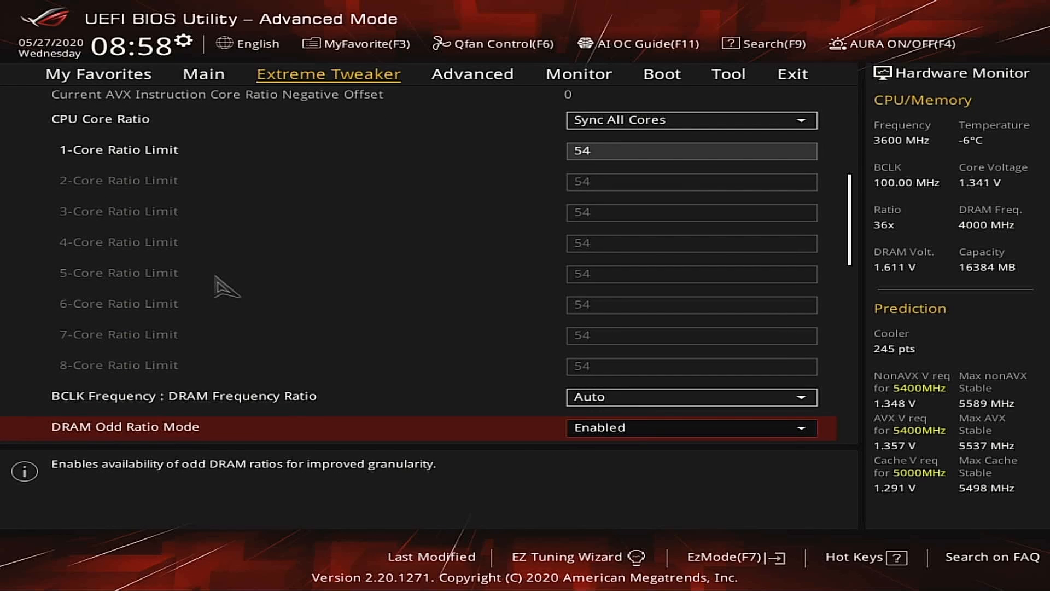
pyautogui.press('Up')
pyautogui.press('Return')
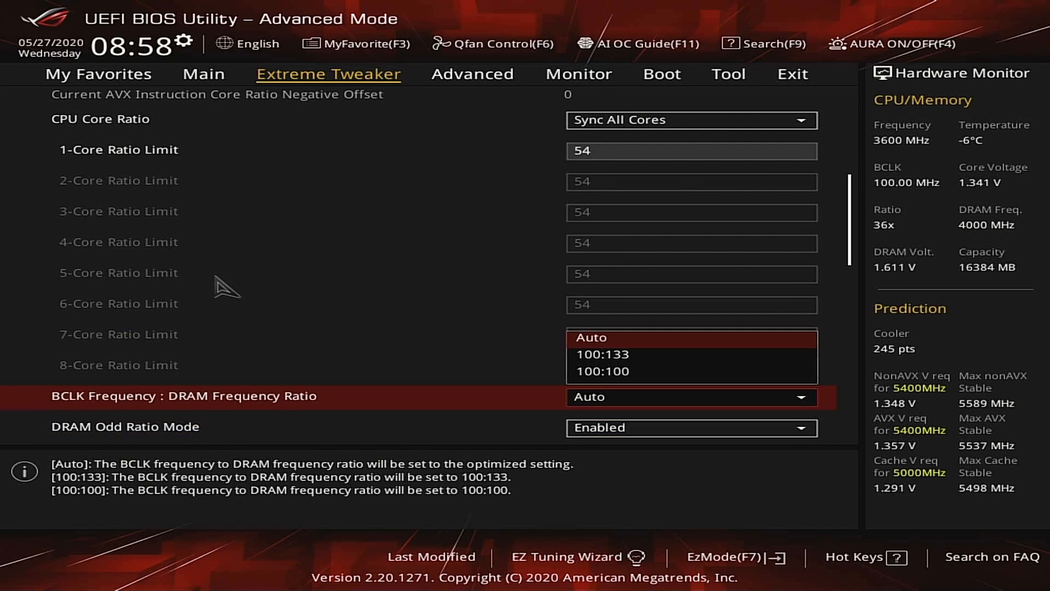
pyautogui.press('Down')
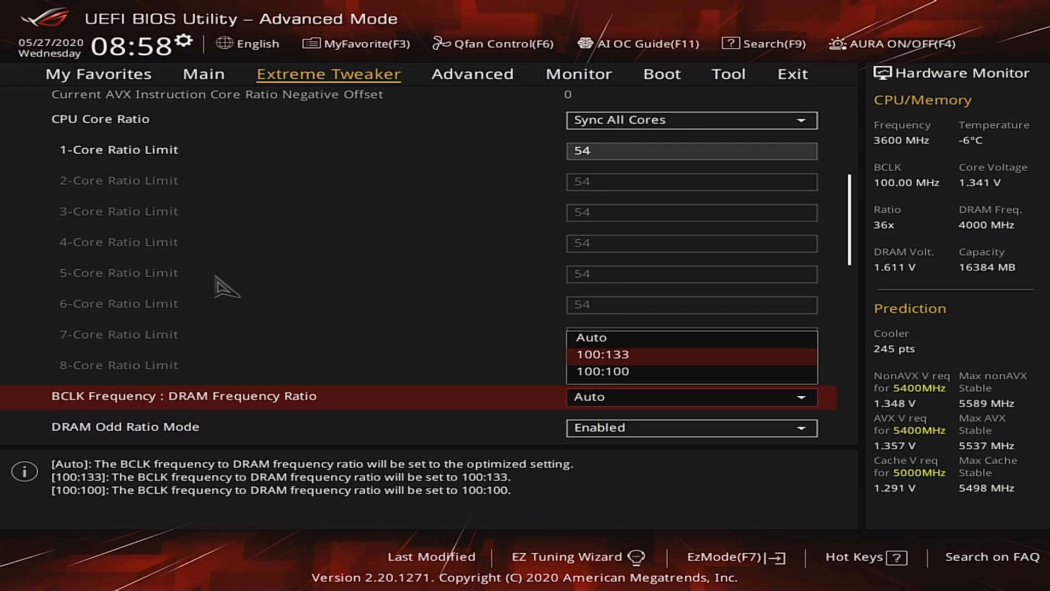
pyautogui.press('Down')
pyautogui.press('Up')
pyautogui.press('Down')
pyautogui.press('Up')
pyautogui.press('Escape')
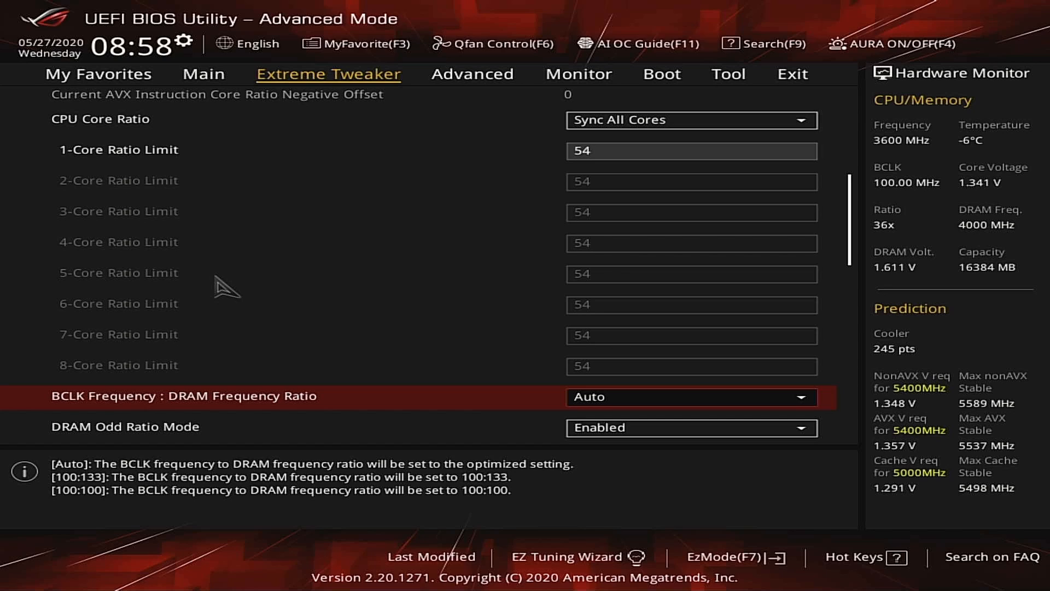
# Check the available options of DRAM Odd Ratio Mode and close the list without changing it
pyautogui.press('Down')
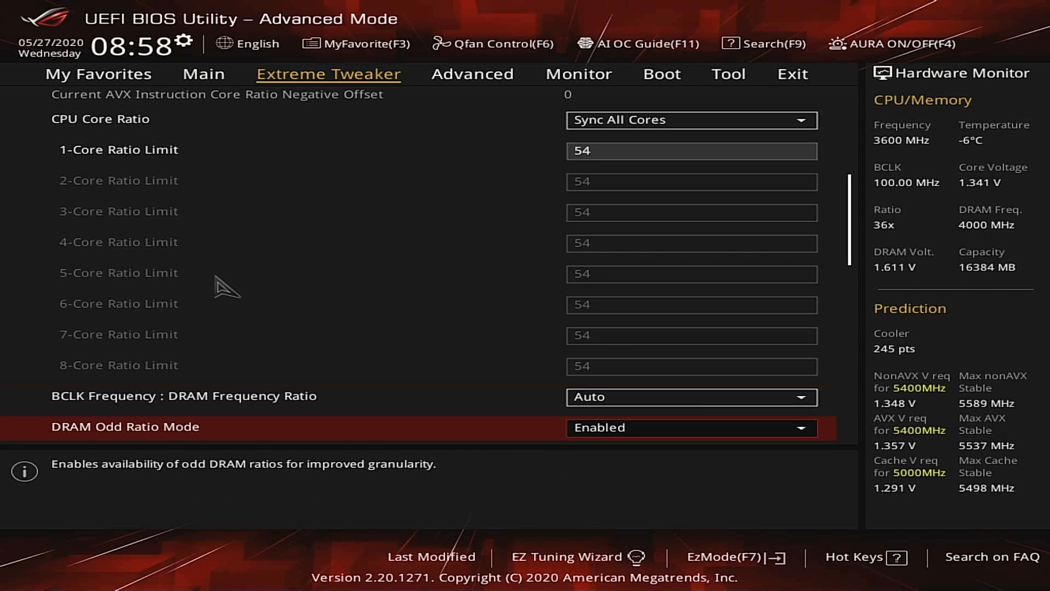
pyautogui.press('Return')
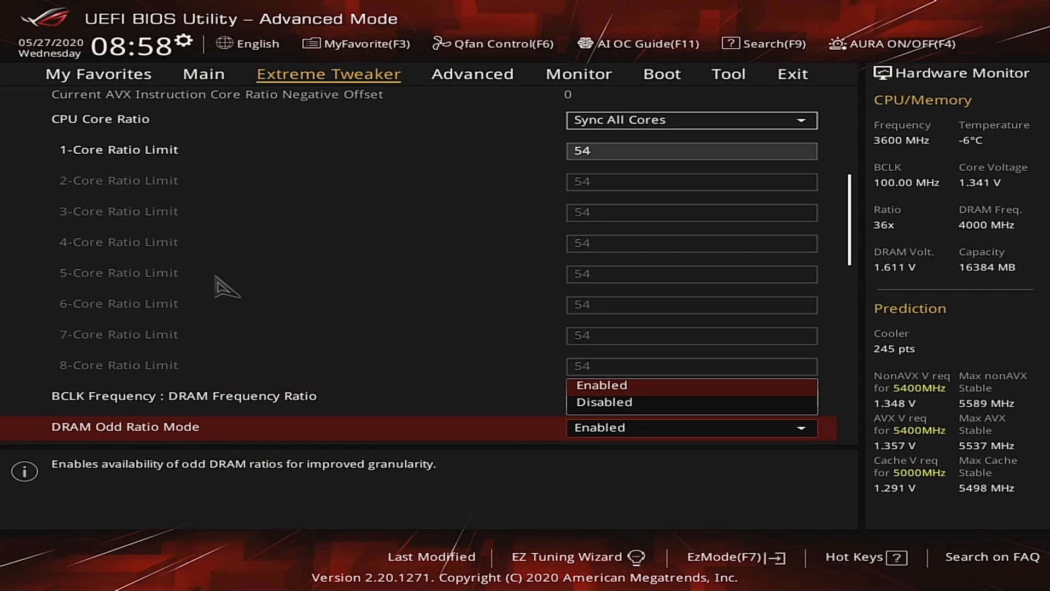
pyautogui.press('Escape')
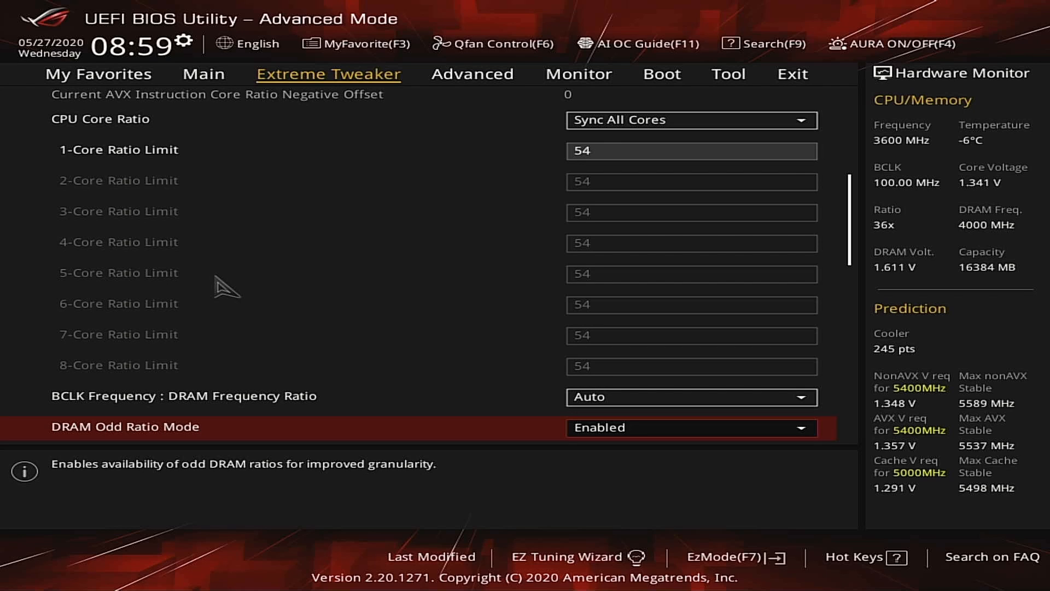
# Look over the available DRAM Frequency values and select DDR4-4000MHz
pyautogui.press('Down')
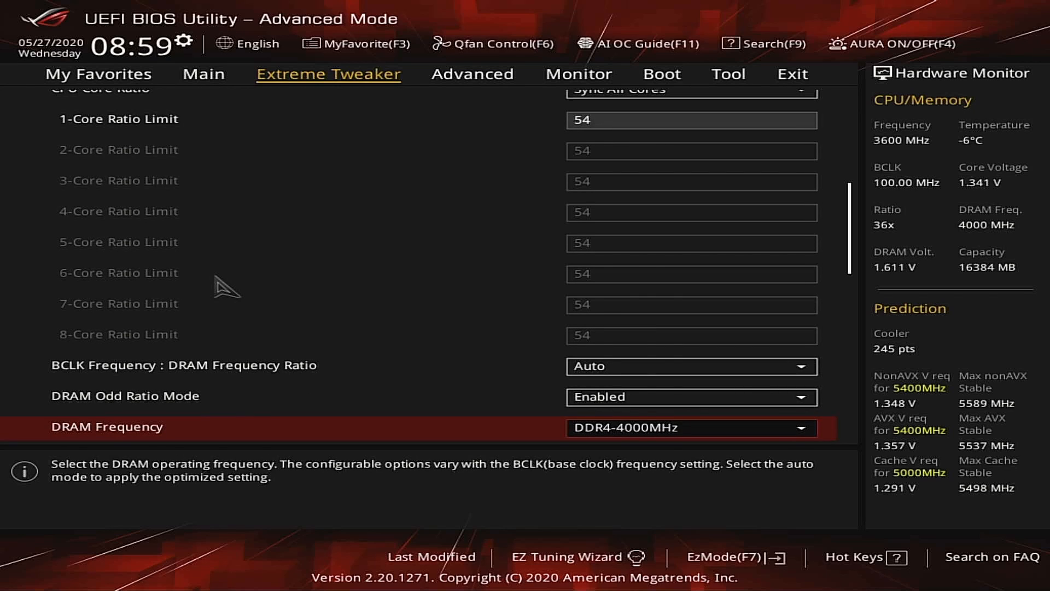
pyautogui.press('Return')
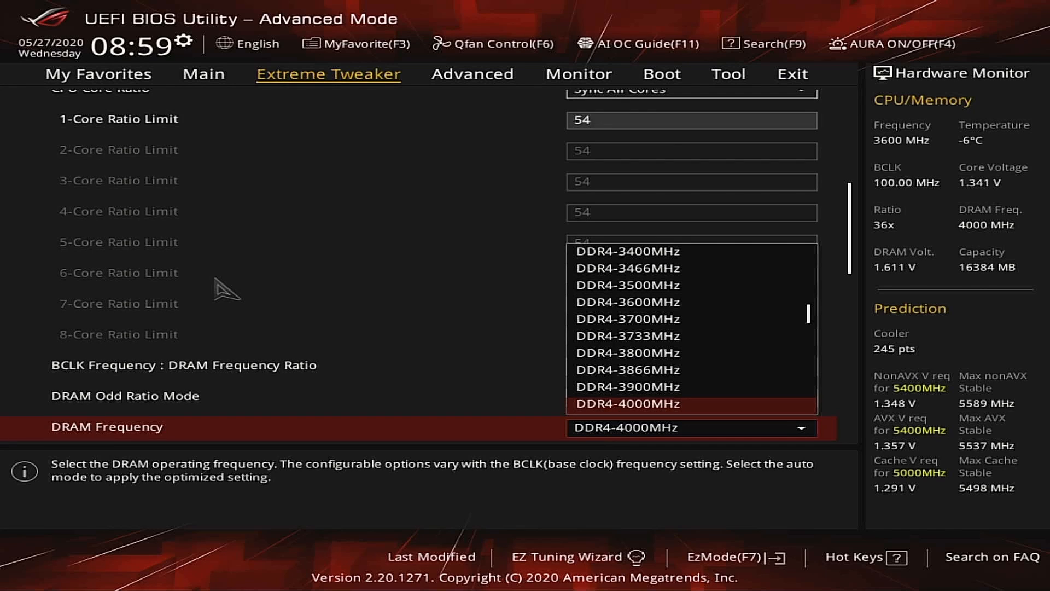
pyautogui.press('Return')
pyautogui.press('Down')
pyautogui.press('Up')
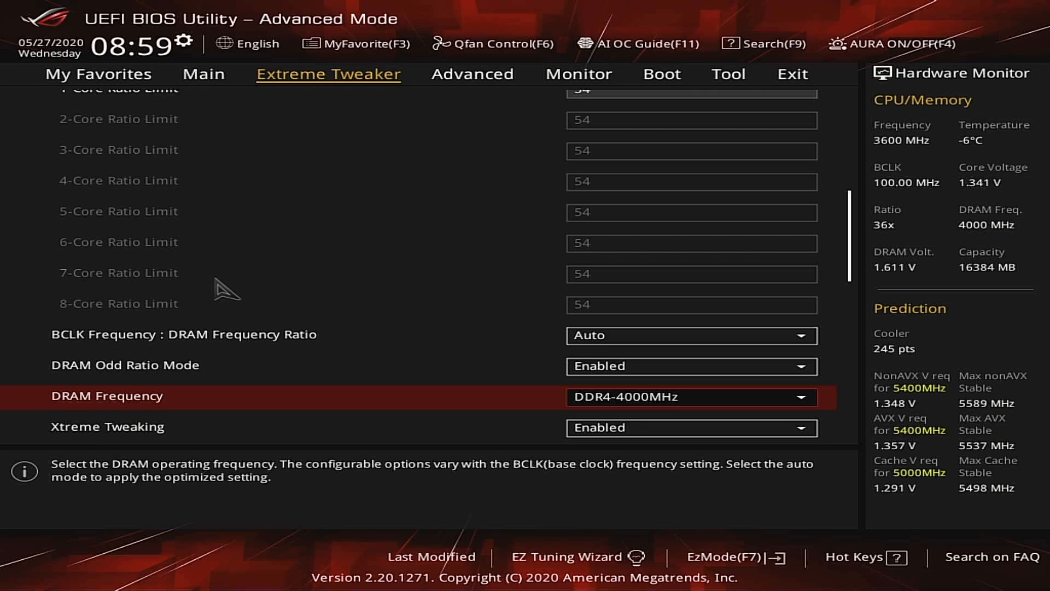
# Read the descriptions of the Xtreme Tweaking and CPU SVID Support settings
pyautogui.press('Down')
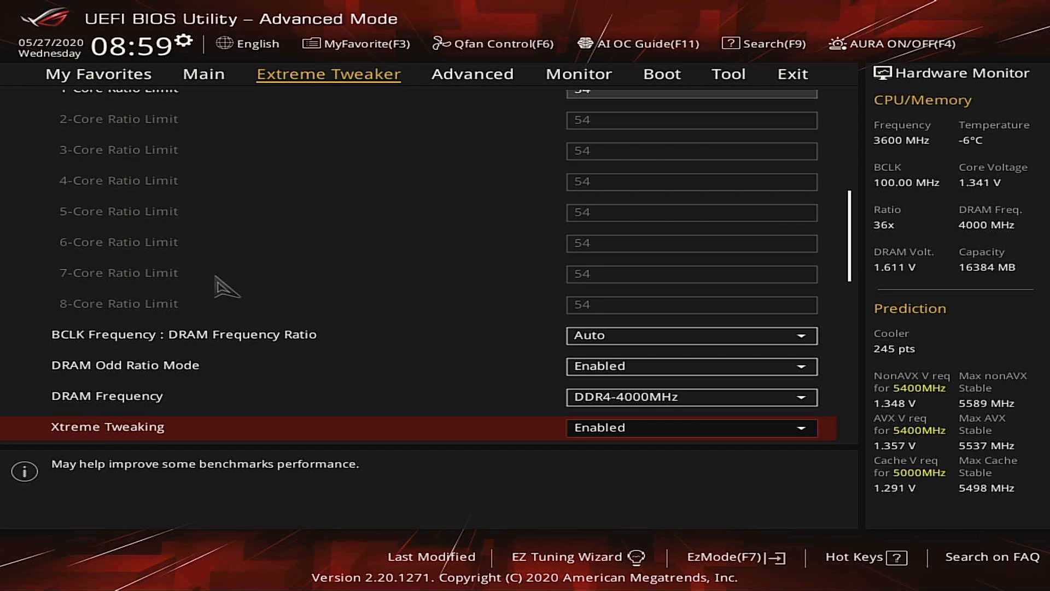
pyautogui.press('Down')
pyautogui.press('Up')
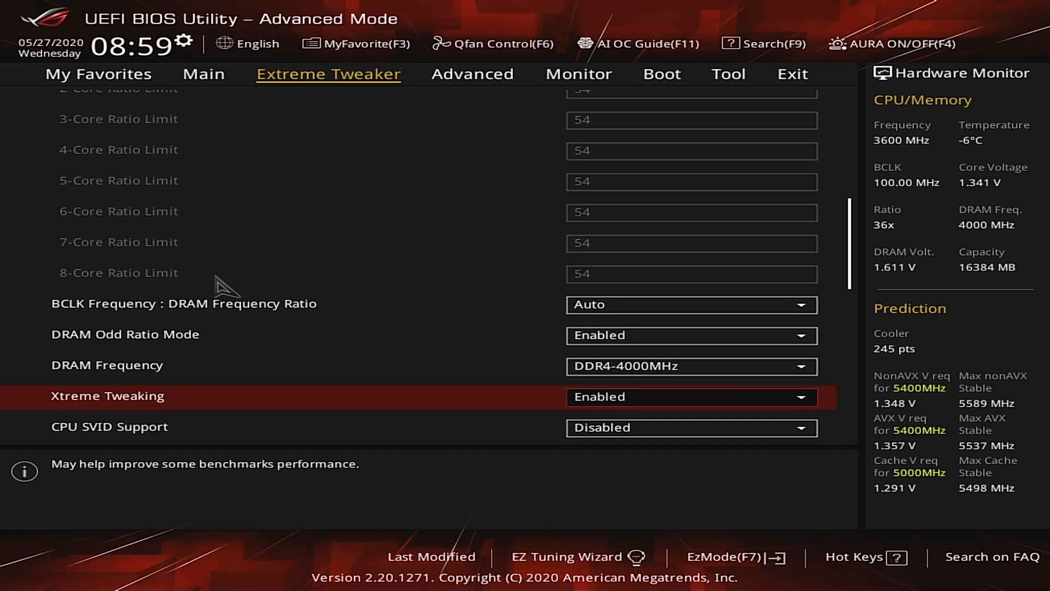
pyautogui.press('Up')
pyautogui.press('Down')
pyautogui.press('Down')
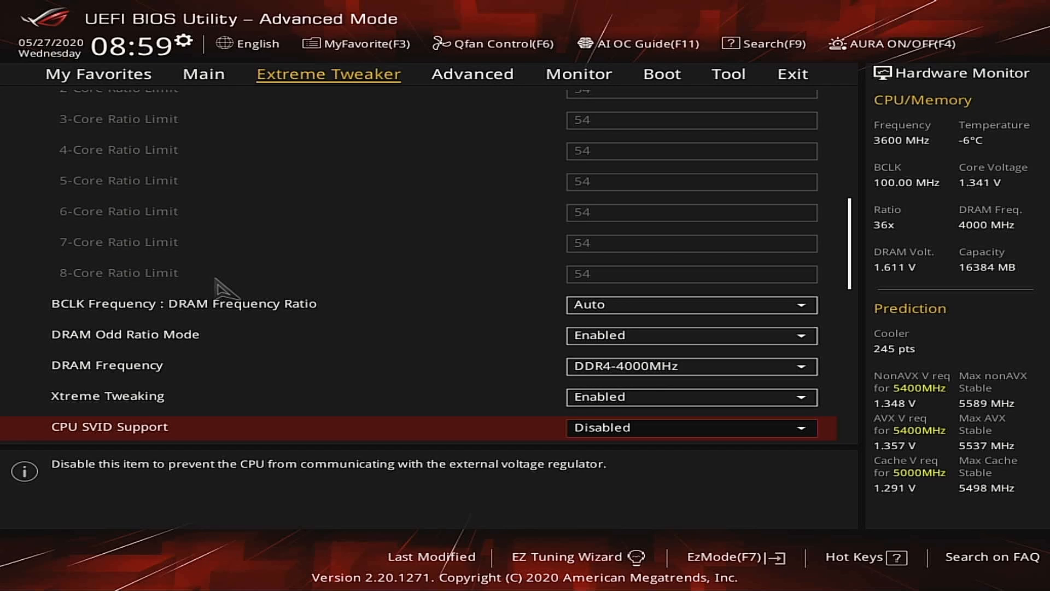
pyautogui.scroll(-1, 216, 278)
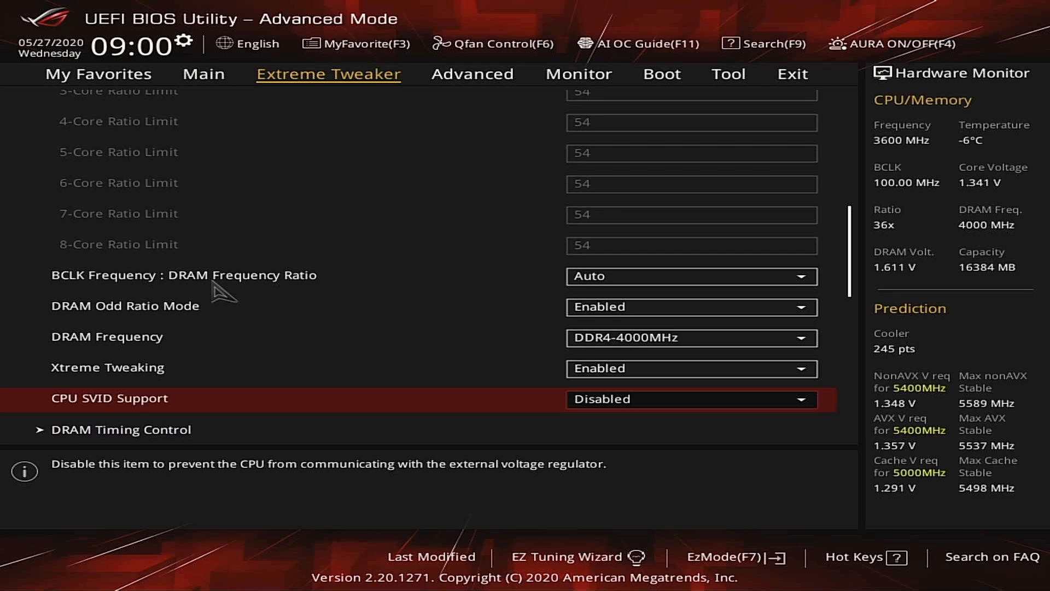
pyautogui.press('Up')
pyautogui.press('Down')
# Look past the power control entries and open the DRAM Timing Control settings
pyautogui.press('Down')
pyautogui.press('Down')
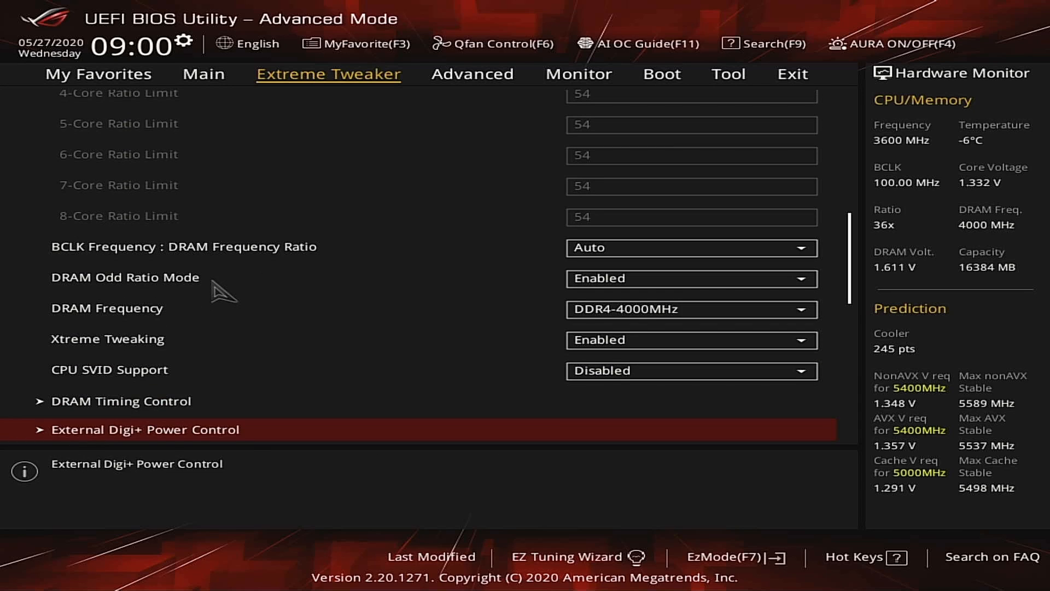
pyautogui.press('Down')
pyautogui.press('Up')
pyautogui.press('Up')
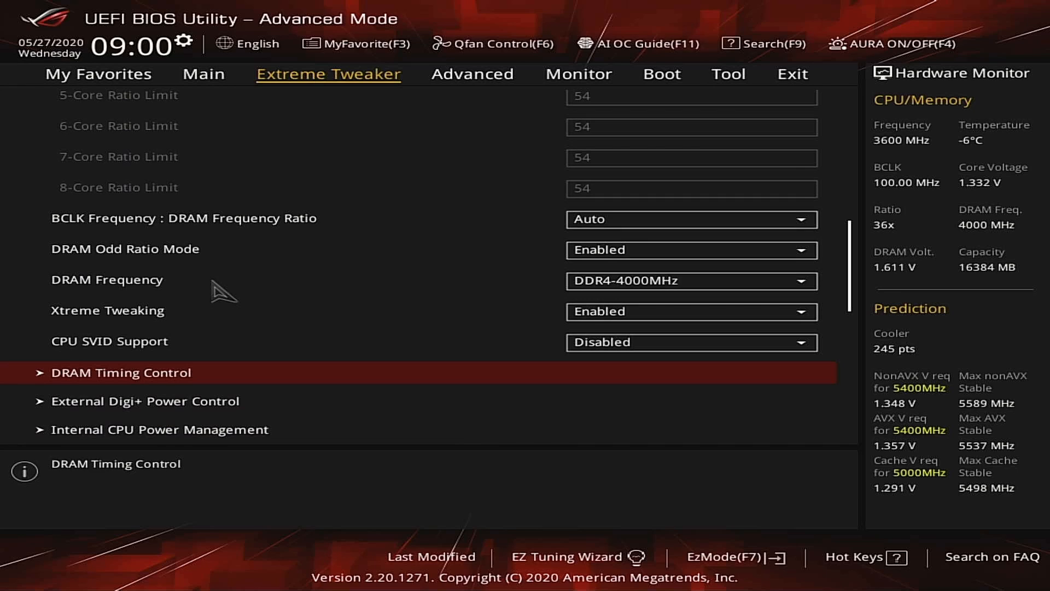
pyautogui.press('Return')
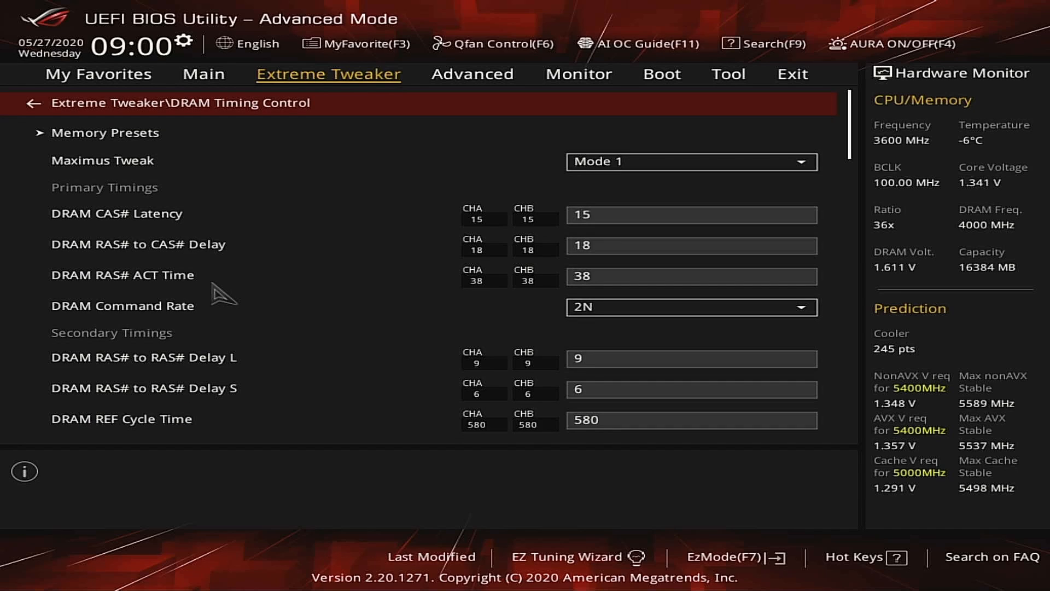
# Examine the Memory Presets entry and the primary timings DRAM CAS# Latency and DRAM RAS# to CAS# Delay
pyautogui.press('Down')
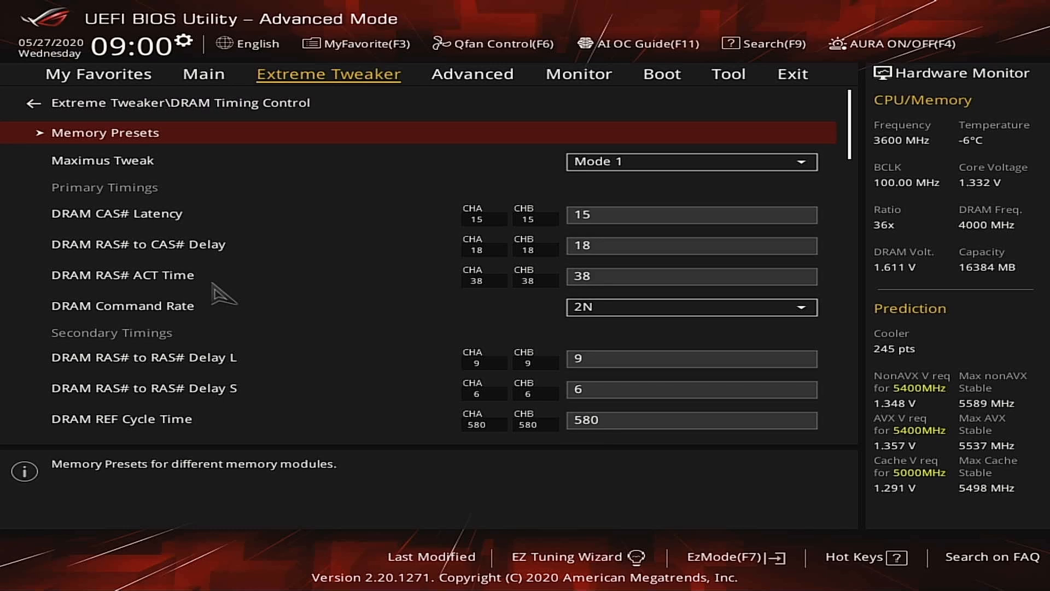
pyautogui.press('Down')
pyautogui.press('Down')
pyautogui.press('Down')
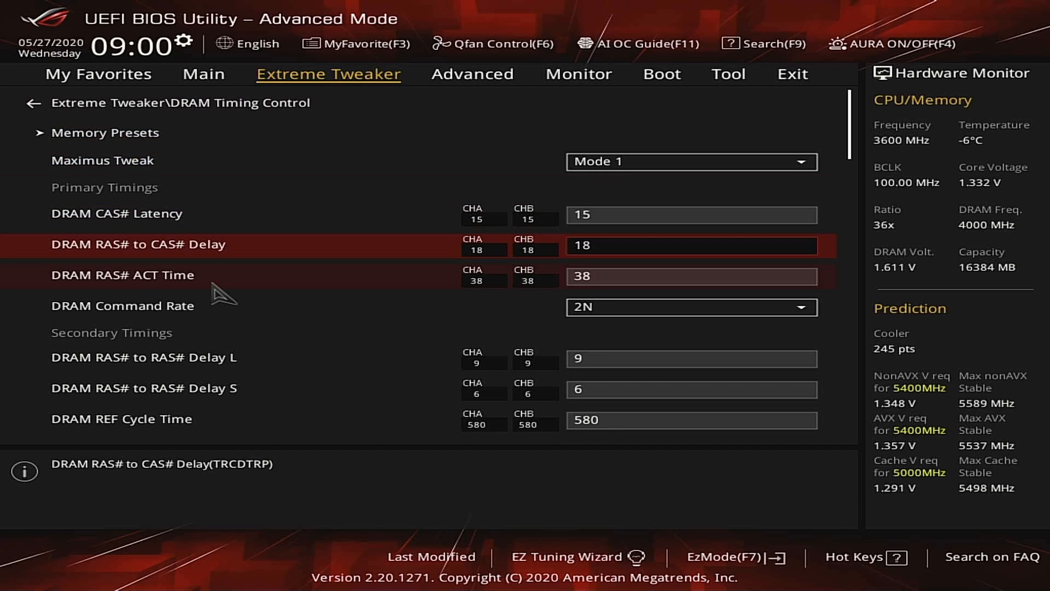
pyautogui.press('Up')
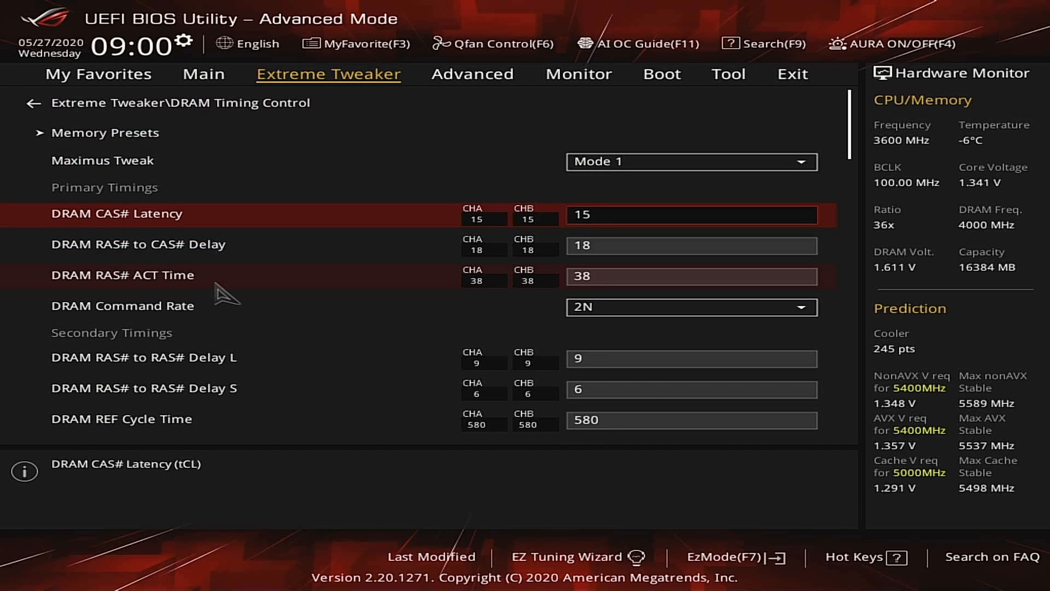
pyautogui.press('Down')
pyautogui.press('Down')
pyautogui.press('Up')
pyautogui.press('Up')
pyautogui.press('Down')
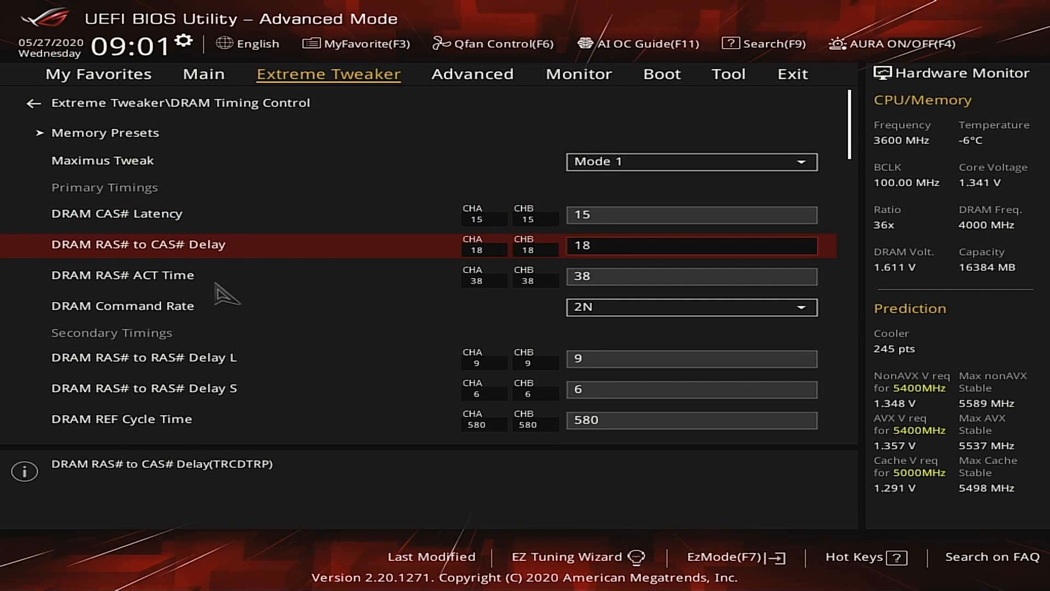
# Examine DRAM RAS# ACT Time against the other primary timings, and the DRAM Command Rate setting
pyautogui.press('Down')
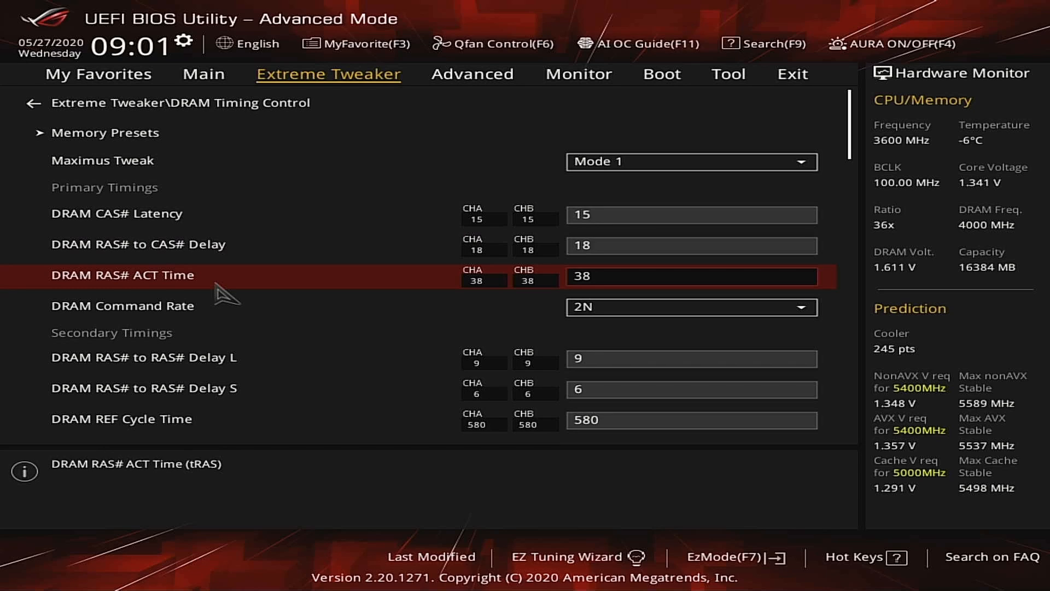
pyautogui.press('Up')
pyautogui.press('Up')
pyautogui.press('Down')
pyautogui.press('Down')
pyautogui.press('Down')
pyautogui.press('Up')
pyautogui.press('Up')
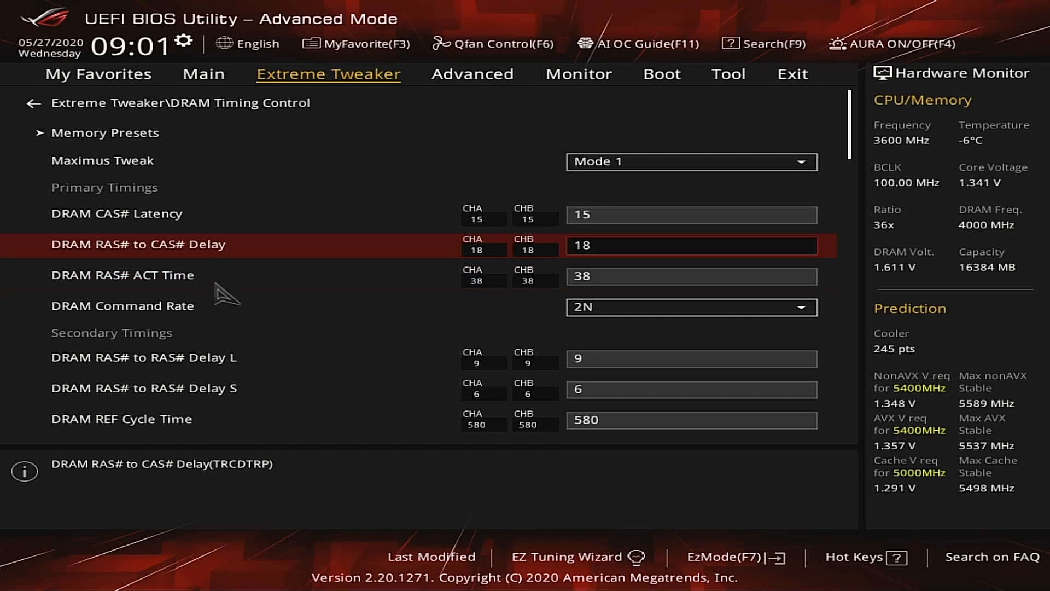
pyautogui.press('Down')
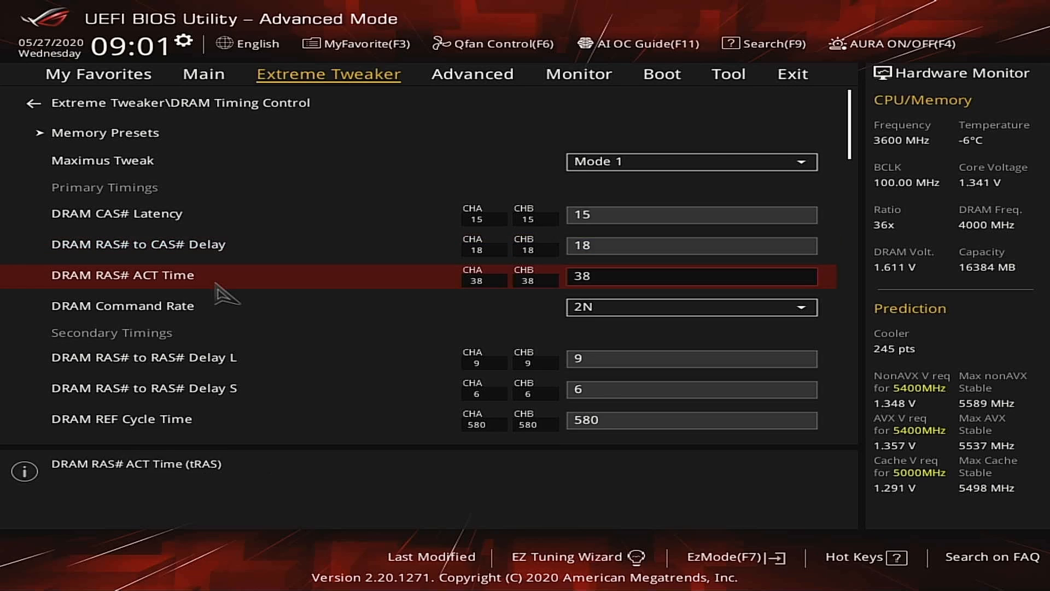
pyautogui.press('Up')
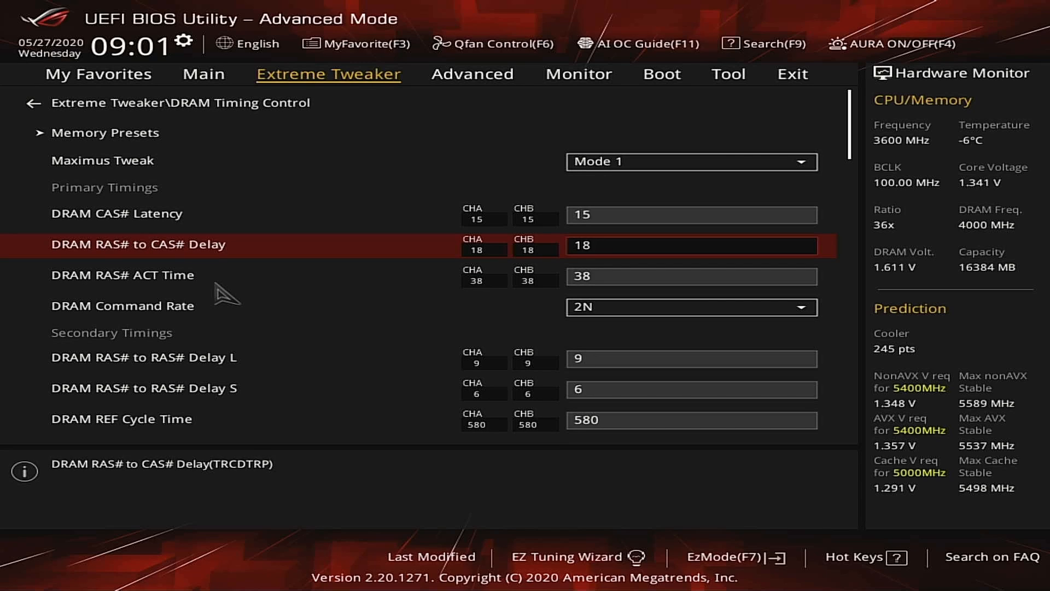
pyautogui.press('Down')
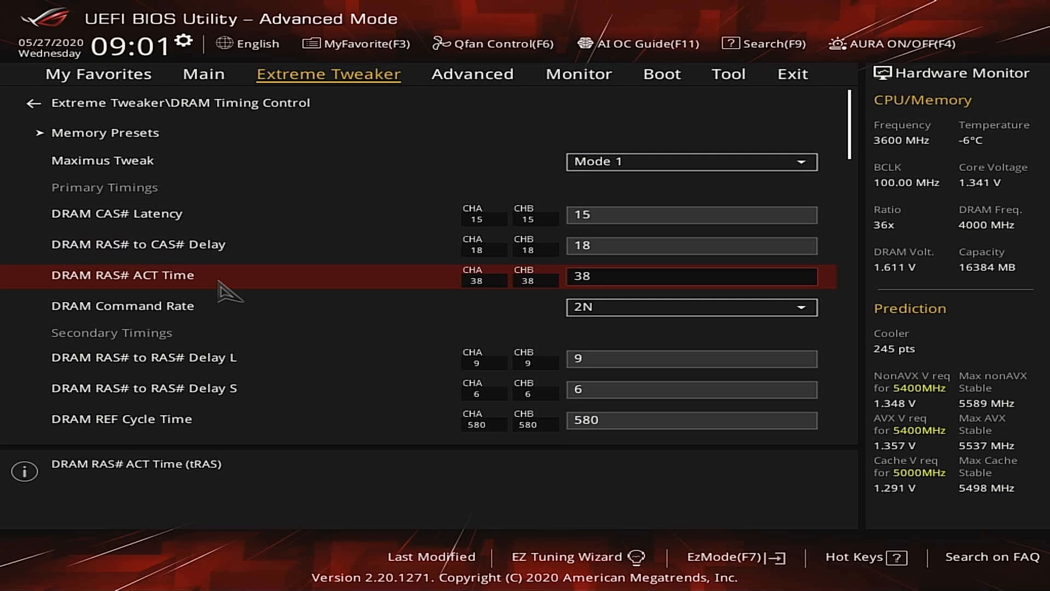
pyautogui.press('Down')
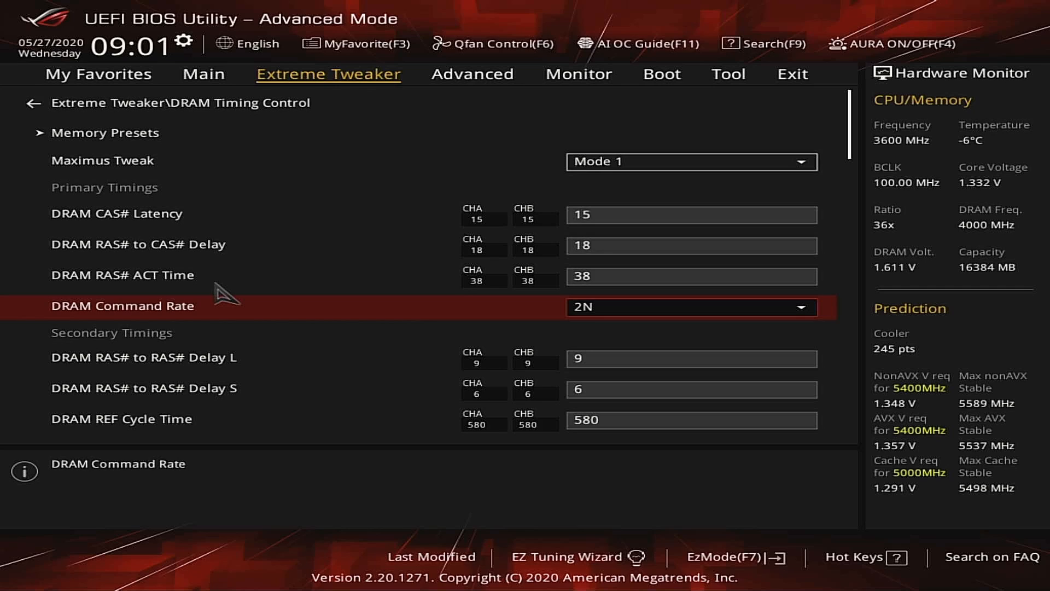
# View the DRAM Command Rate options and examine the DRAM RAS# to RAS# Delay L and S timings
pyautogui.press('Return')
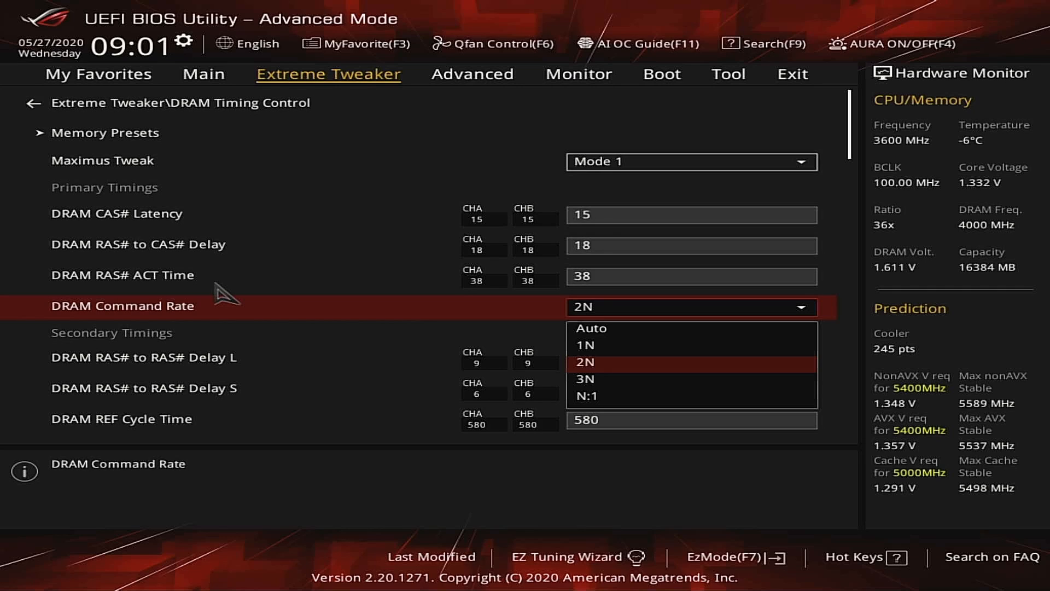
pyautogui.press('Escape')
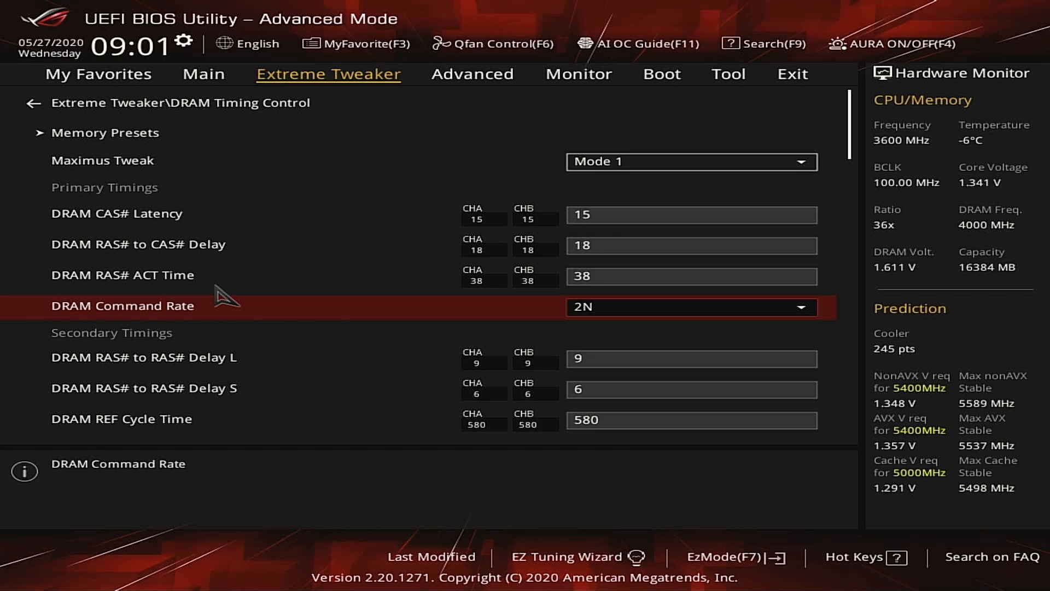
pyautogui.press('Down')
pyautogui.press('Down')
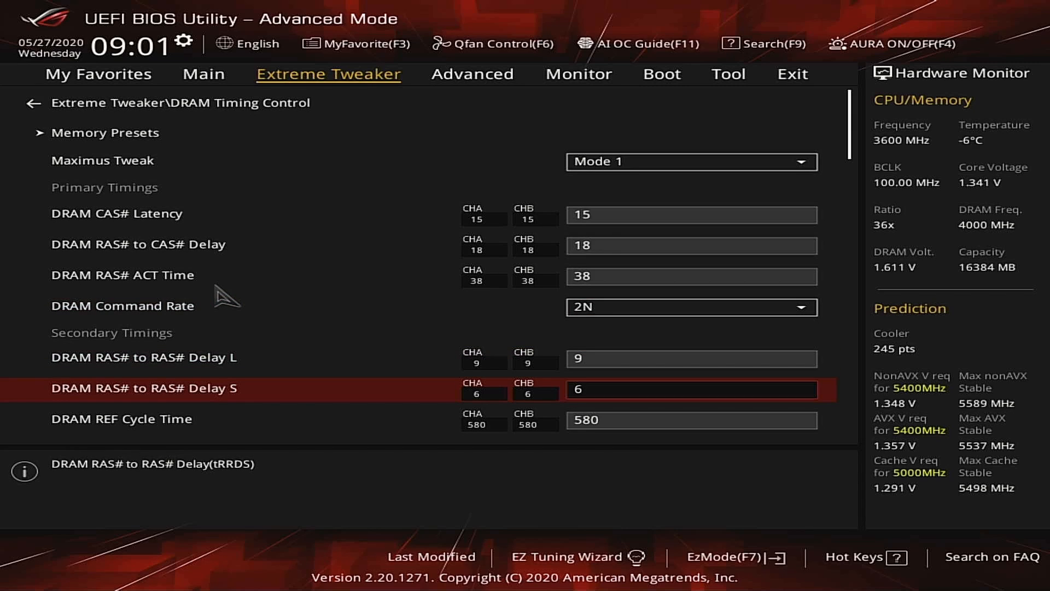
pyautogui.press('Down')
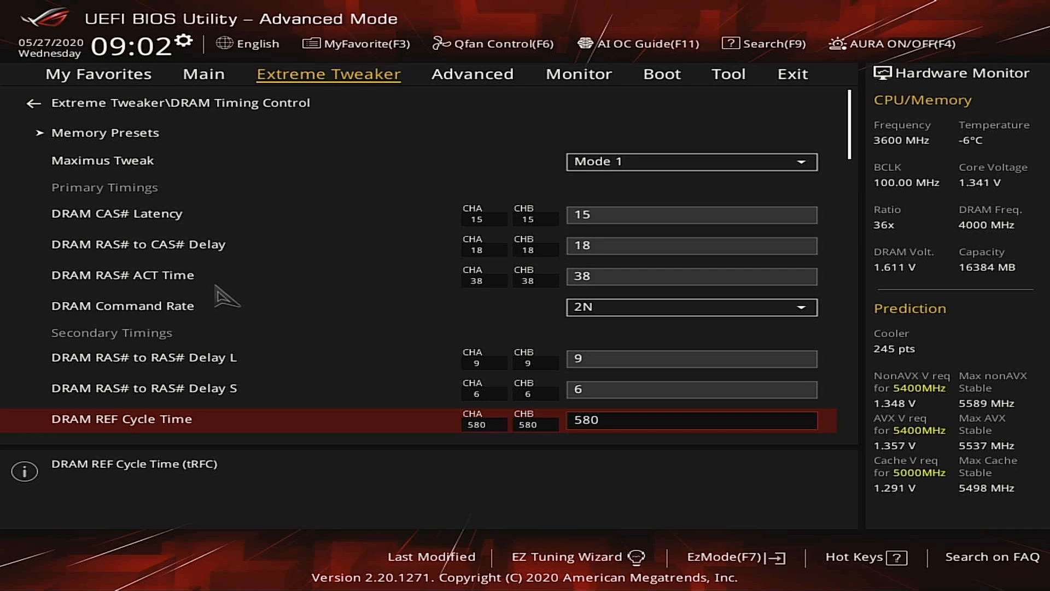
pyautogui.press('Up')
pyautogui.press('Up')
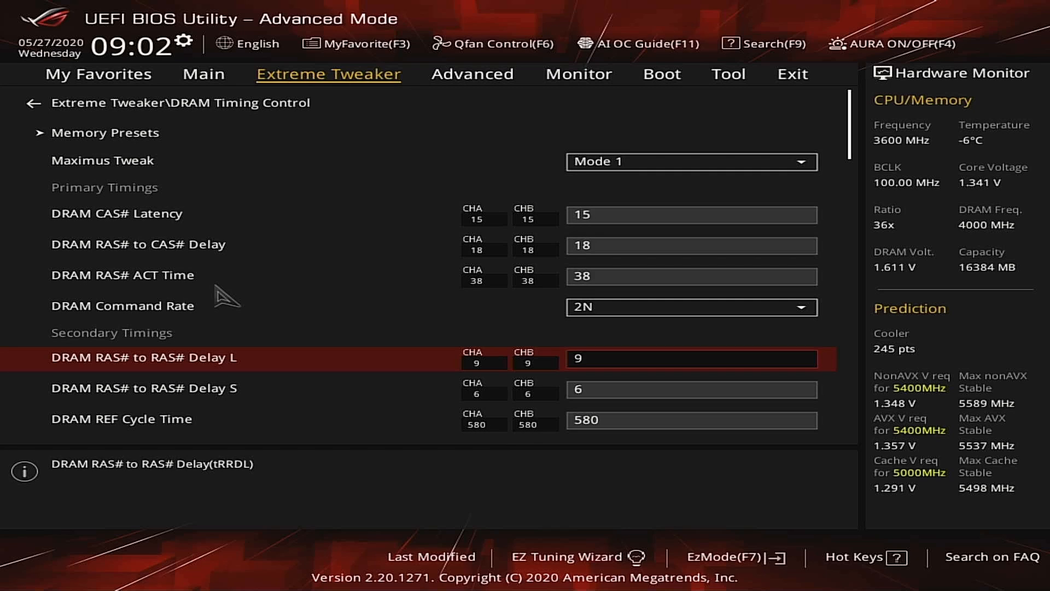
# Examine DRAM REF Cycle Time, its variants 2 and 4, and the DRAM Refresh Interval
pyautogui.press('Down')
pyautogui.press('Down')
pyautogui.press('Down')
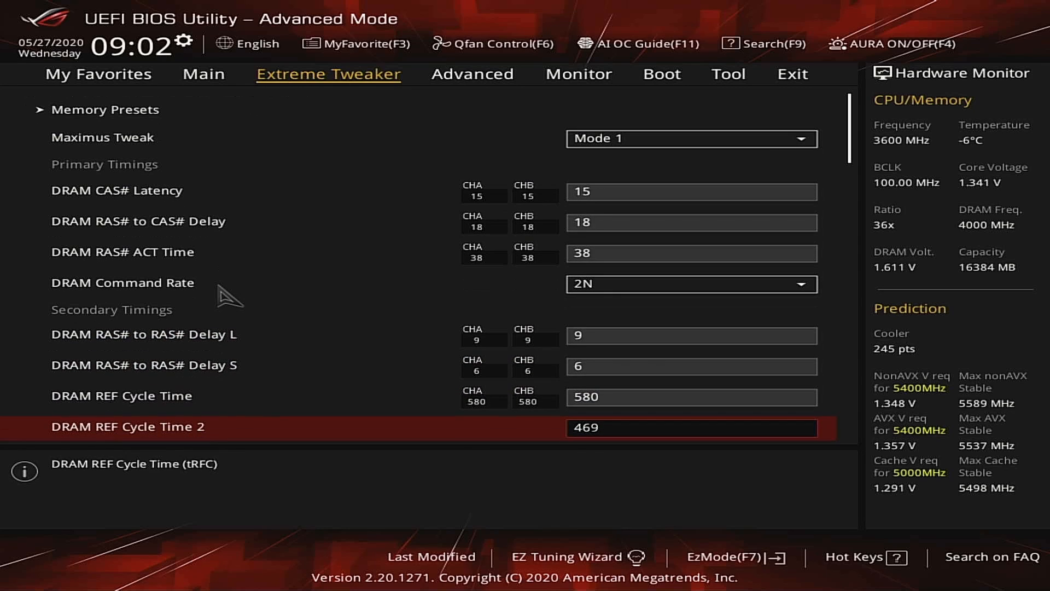
pyautogui.press('Down')
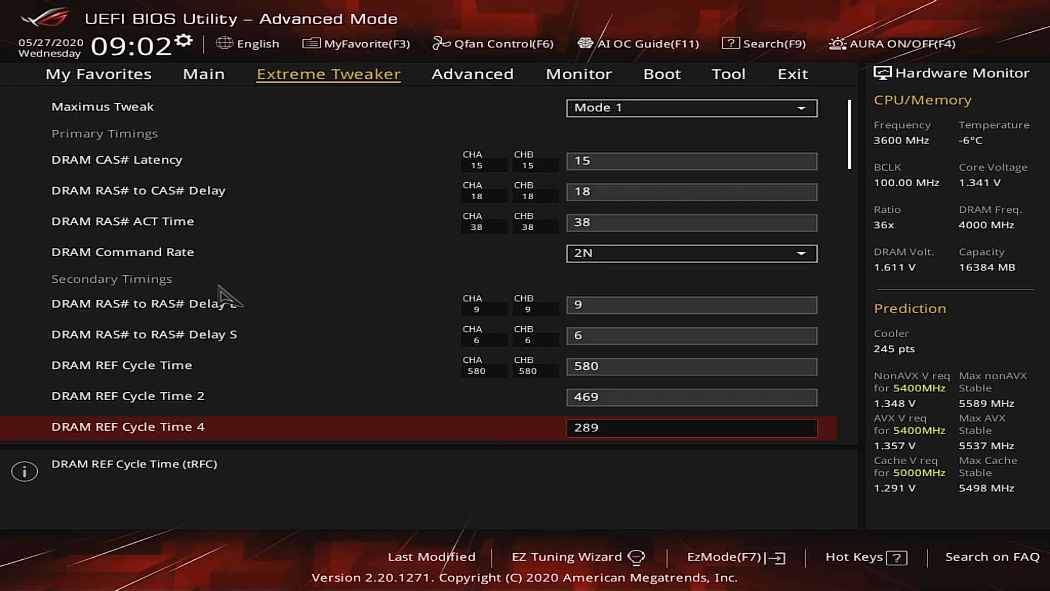
pyautogui.press('Down')
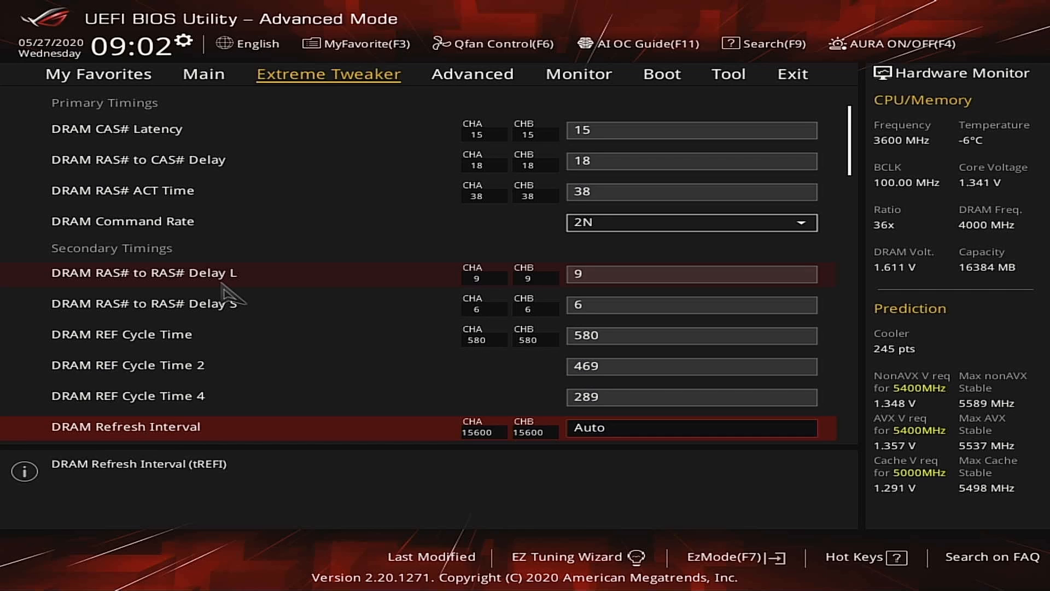
# Look through the remaining secondary timings from DRAM WRITE Recovery Time to the Memory Training Algorithms entry
pyautogui.press('Down')
pyautogui.press('Down')
pyautogui.press('Down')
pyautogui.press('Down')
pyautogui.press('Down')
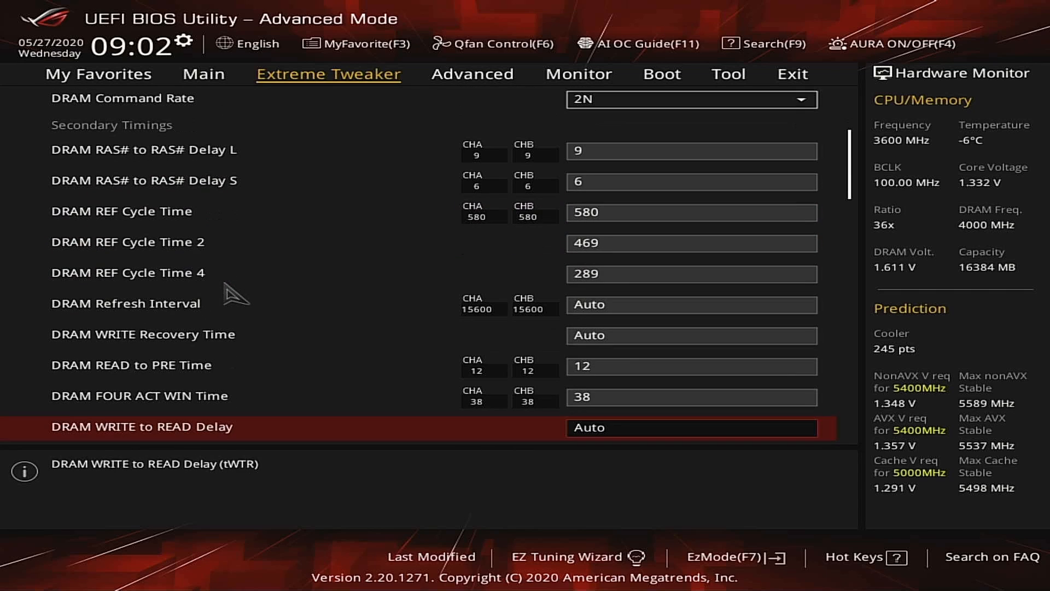
pyautogui.press('Down')
pyautogui.press('Down')
pyautogui.press('Down')
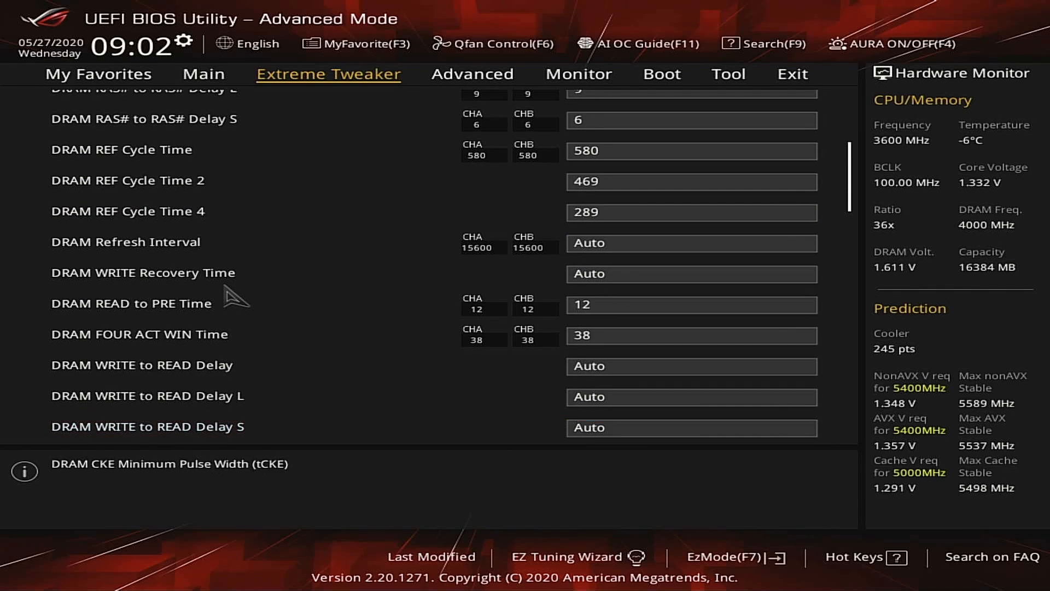
pyautogui.press('Down')
pyautogui.press('Down')
pyautogui.press('Down')
pyautogui.press('Down')
pyautogui.press('Down')
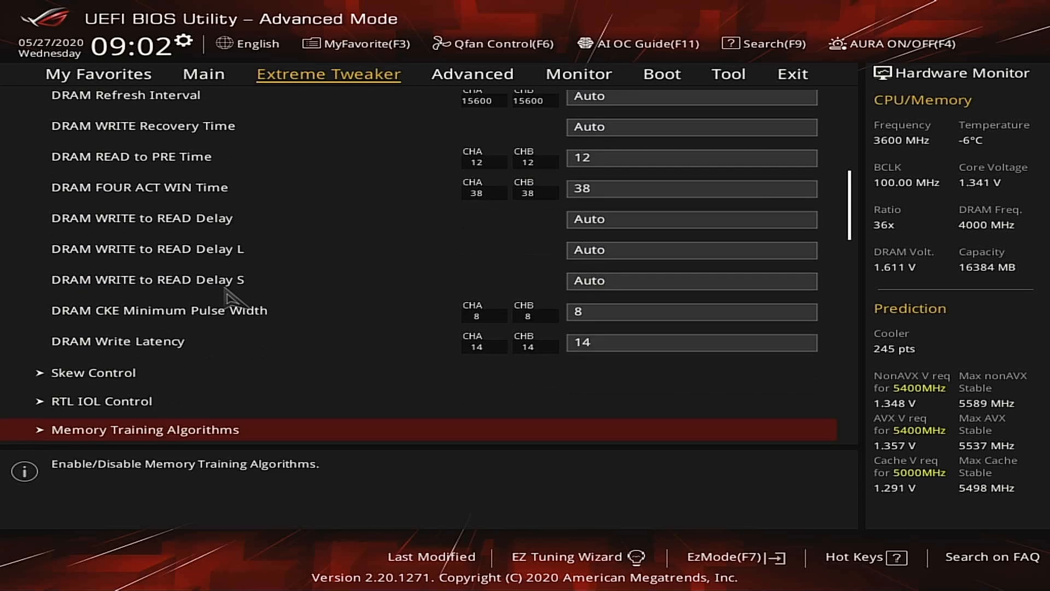
# Look through the third timings and the Misc. memory settings as far as Channel A DIMM Control
pyautogui.press('Down')
pyautogui.press('Down')
pyautogui.press('Down')
pyautogui.press('Down')
pyautogui.press('Down')
pyautogui.press('Down')
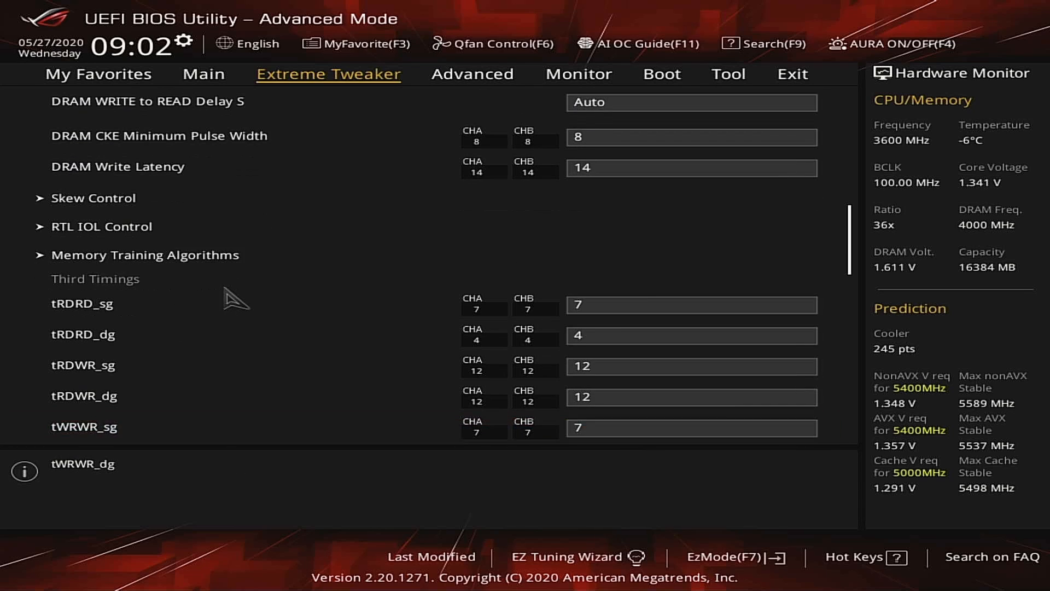
pyautogui.press('Down')
pyautogui.press('Down')
pyautogui.press('Down')
pyautogui.press('Down')
pyautogui.press('Down')
pyautogui.press('Down')
pyautogui.press('Down')
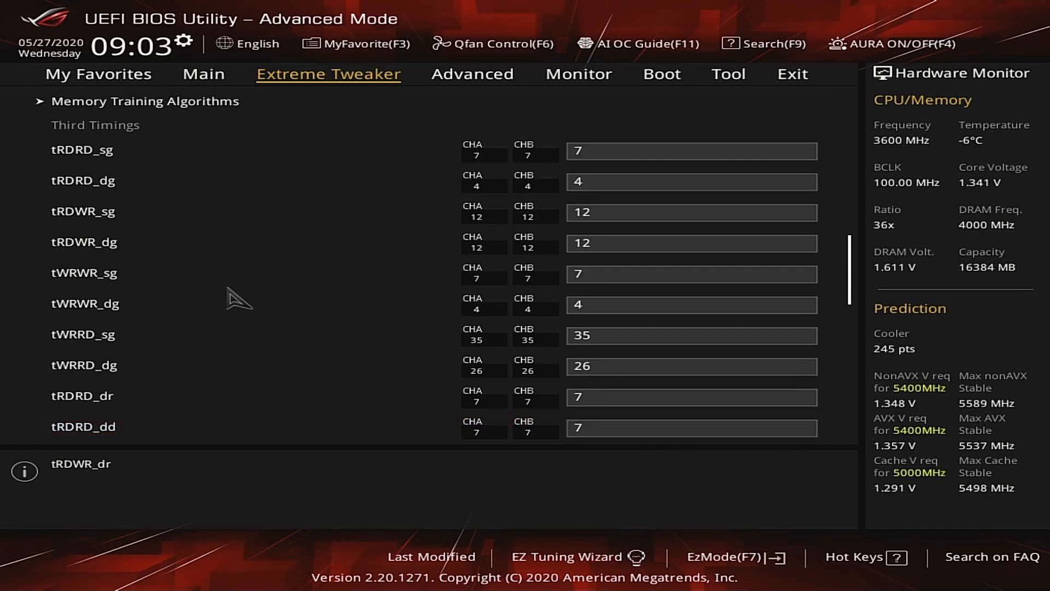
pyautogui.press('Down')
pyautogui.press('Down')
pyautogui.press('Down')
pyautogui.press('Down')
pyautogui.press('Down')
pyautogui.press('Down')
pyautogui.press('Down')
pyautogui.press('Down')
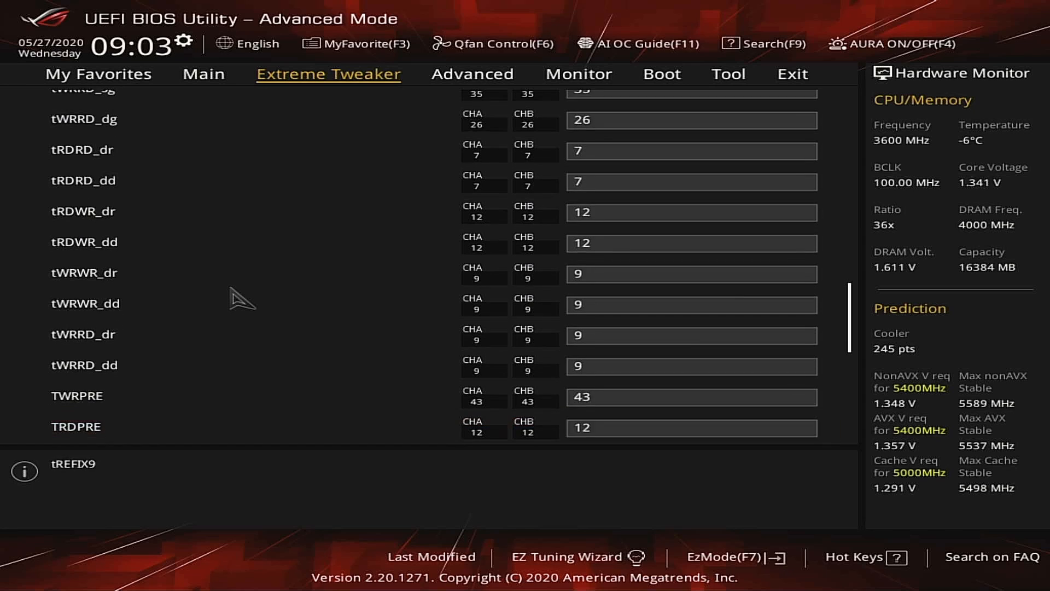
pyautogui.press('Down')
pyautogui.press('Down')
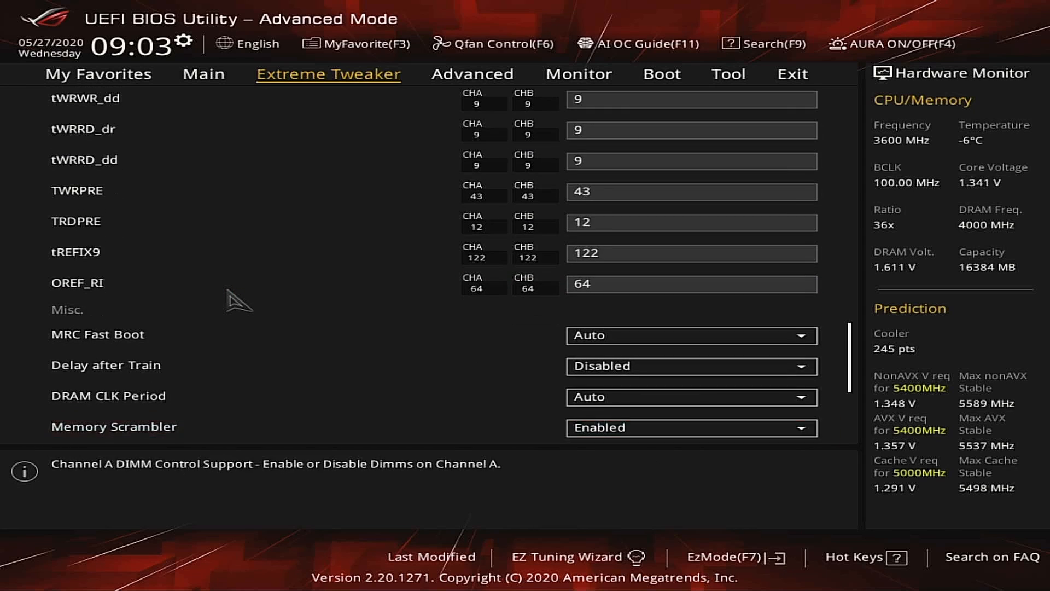
# Go back over the third timings between TWRPRE and tRDRD_dr
pyautogui.press('Up')
pyautogui.press('Up')
pyautogui.press('Up')
pyautogui.press('Up')
pyautogui.press('Up')
pyautogui.press('Up')
pyautogui.press('Up')
pyautogui.press('Up')
pyautogui.press('Up')
pyautogui.press('Up')
pyautogui.press('Up')
pyautogui.press('Up')
pyautogui.press('Up')
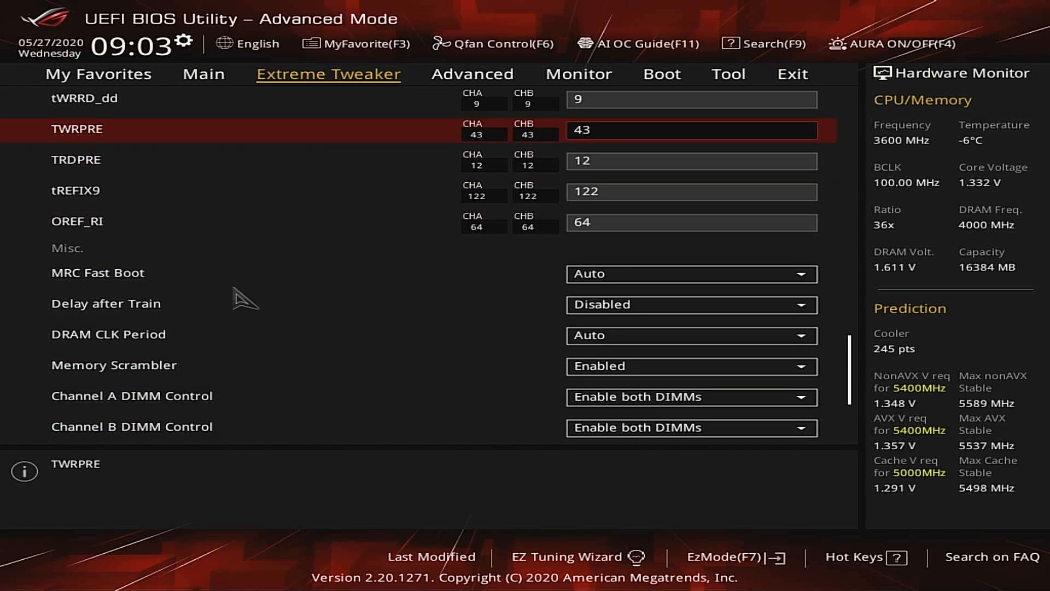
pyautogui.press('Down')
pyautogui.press('Down')
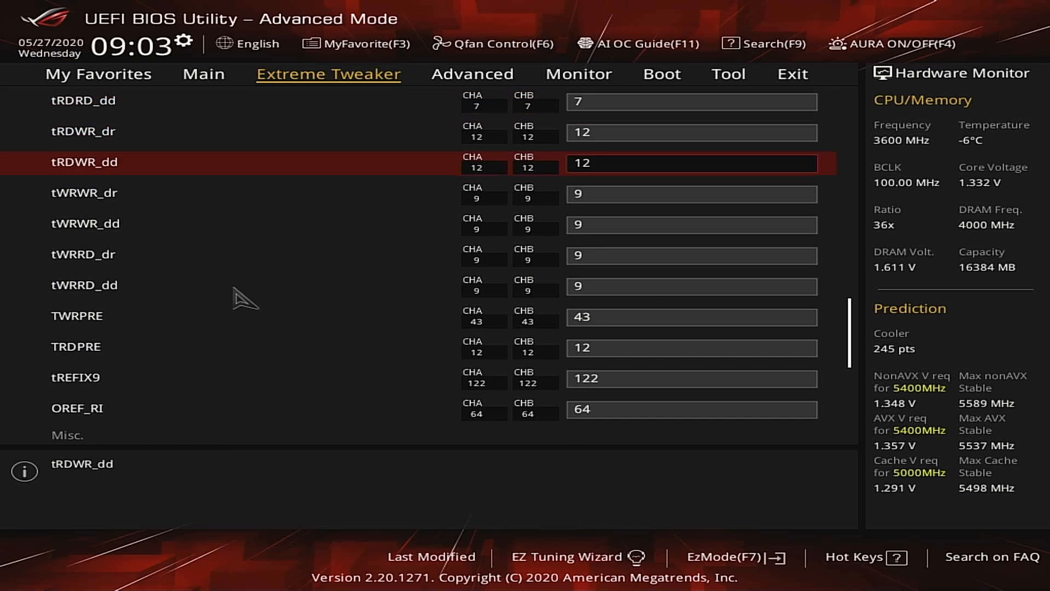
pyautogui.press('Up')
pyautogui.press('Up')
pyautogui.press('Down')
pyautogui.press('Down')
pyautogui.press('Up')
pyautogui.press('Up')
pyautogui.press('Up')
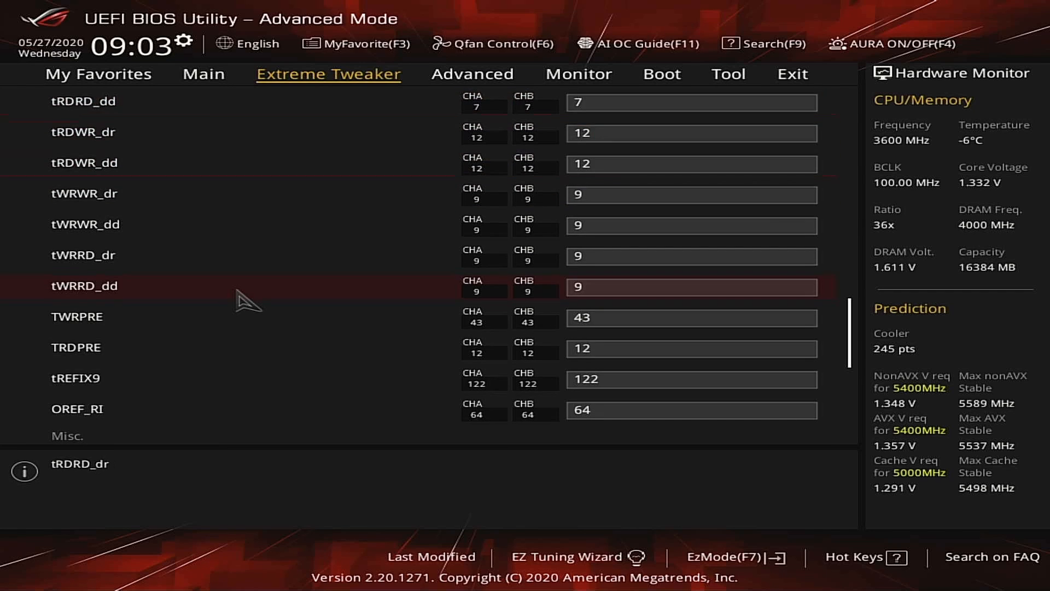
pyautogui.press('Up')
pyautogui.press('Up')
pyautogui.press('Up')
pyautogui.press('Down')
pyautogui.press('Down')
pyautogui.press('Down')
pyautogui.press('Down')
# Look back past the first third timings and the memory submenu entries to DRAM WRITE to READ Delay
pyautogui.press('Up')
pyautogui.press('Up')
pyautogui.press('Up')
pyautogui.press('Up')
pyautogui.press('Up')
pyautogui.press('Up')
pyautogui.press('Up')
pyautogui.press('Up')
pyautogui.press('Up')
pyautogui.press('Up')
pyautogui.press('Up')
pyautogui.press('Up')
pyautogui.press('Up')
pyautogui.press('Up')
pyautogui.press('Up')
pyautogui.press('Up')
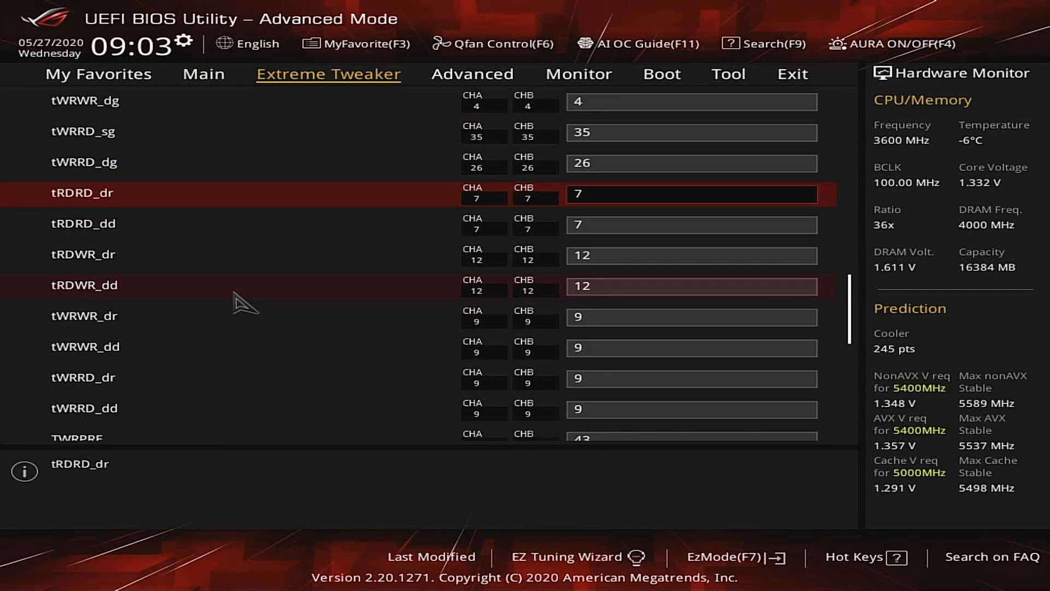
pyautogui.press('Up')
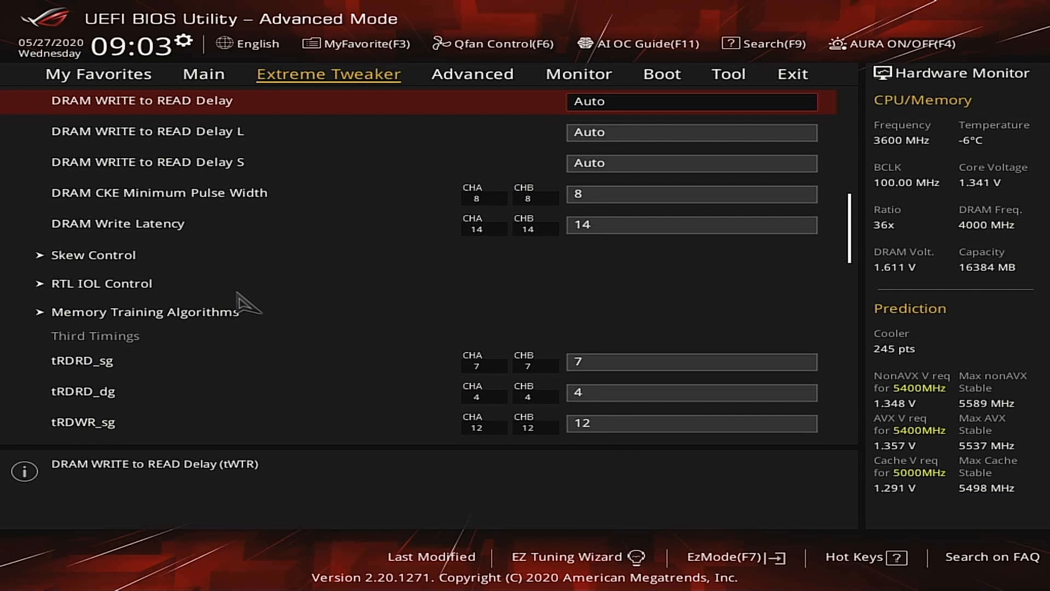
# Review the secondary timings in reverse order and return to the primary timings
pyautogui.press('Up')
pyautogui.press('Up')
pyautogui.press('Up')
pyautogui.press('Up')
pyautogui.press('Up')
pyautogui.press('Up')
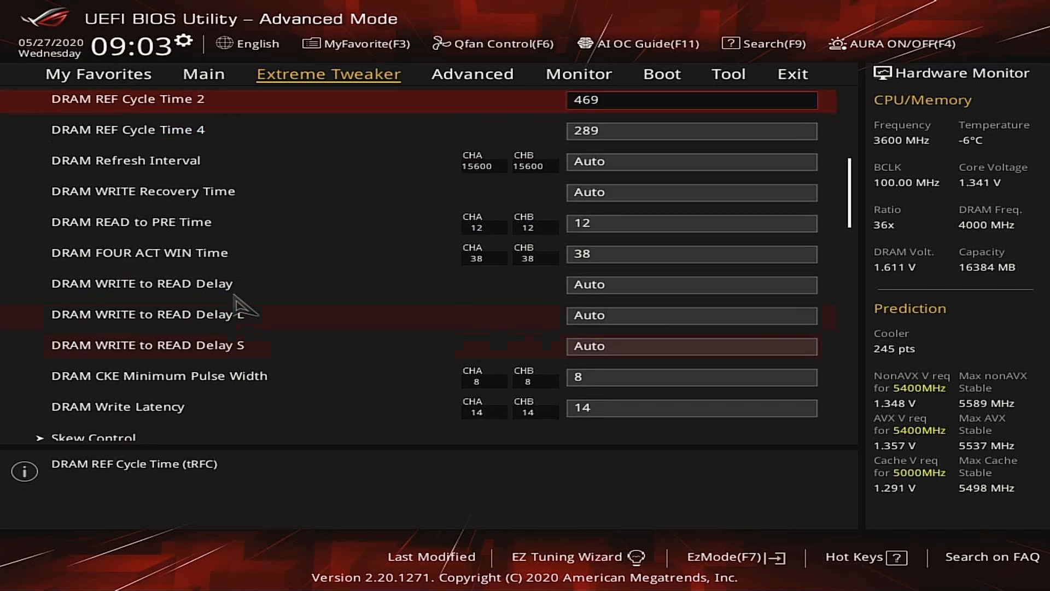
pyautogui.press('Up')
pyautogui.press('Up')
pyautogui.press('Up')
pyautogui.press('Up')
pyautogui.press('Up')
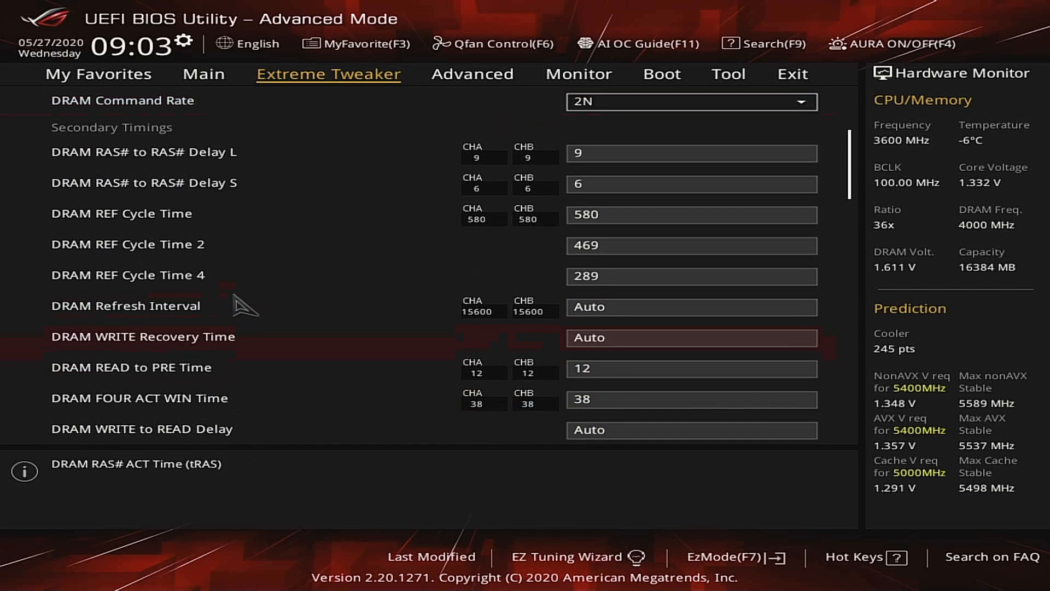
pyautogui.press('Up')
pyautogui.press('Up')
pyautogui.press('Up')
pyautogui.press('Up')
# Review the timings again from the primary group down to DRAM WRITE to READ Delay L
pyautogui.press('Down')
pyautogui.press('Down')
pyautogui.press('Down')
pyautogui.press('Down')
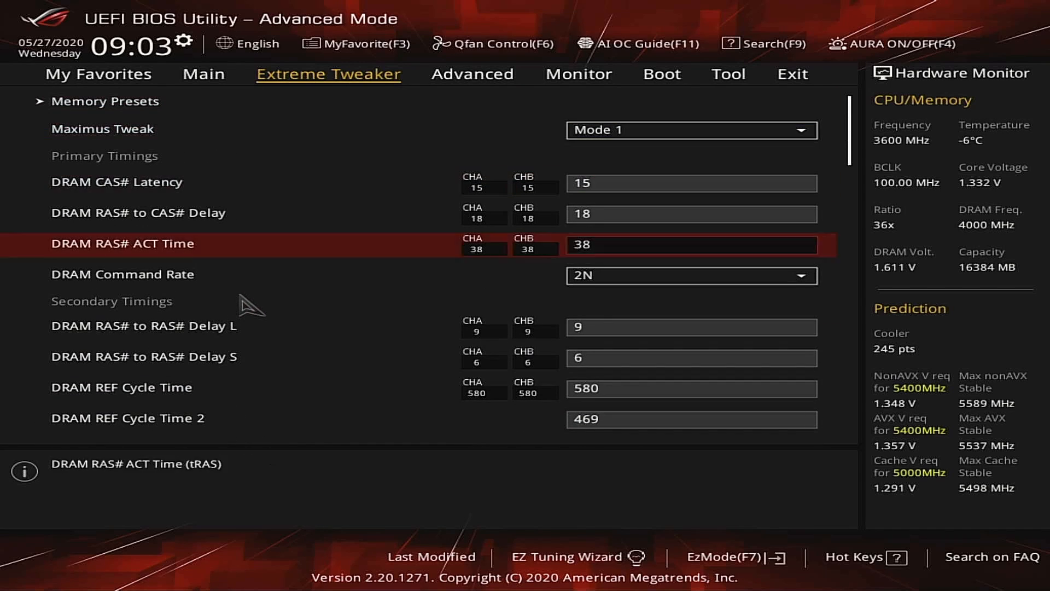
pyautogui.press('Down')
pyautogui.press('Down')
pyautogui.press('Down')
pyautogui.press('Down')
pyautogui.press('Down')
pyautogui.press('Down')
pyautogui.press('Down')
pyautogui.press('Down')
pyautogui.press('Down')
pyautogui.press('Down')
pyautogui.press('Down')
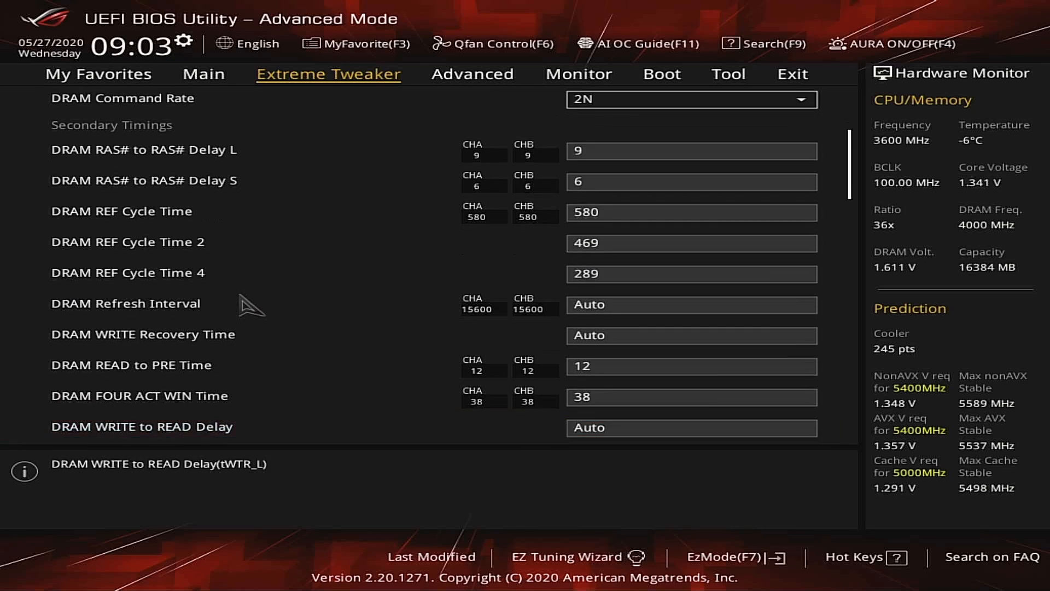
# Leave the DRAM Timing Control settings and open the External Digi+ Power Control settings
pyautogui.press('Escape')
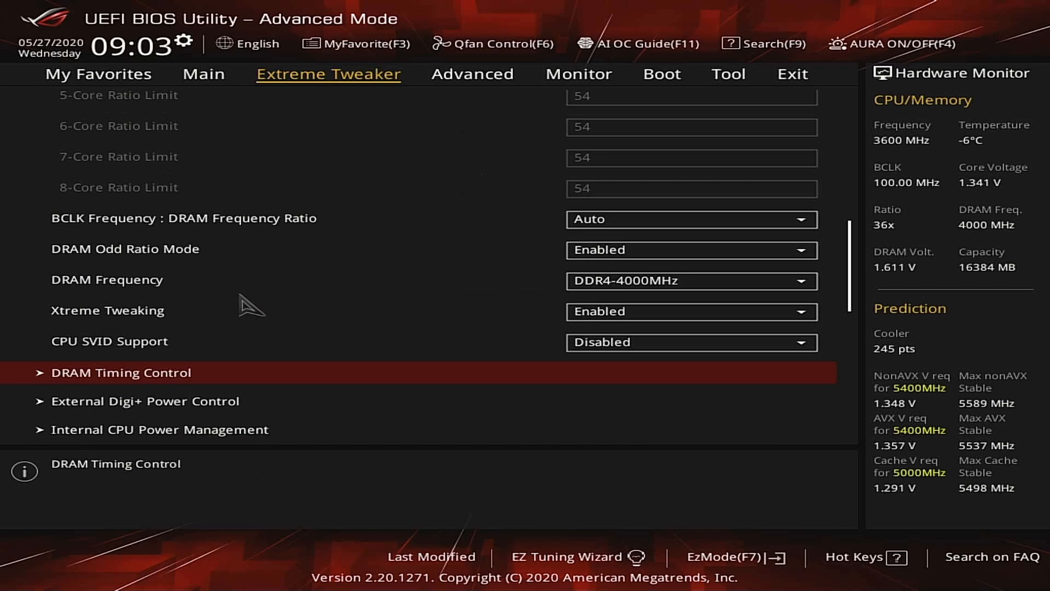
pyautogui.press('Up')
pyautogui.press('Up')
pyautogui.press('Up')
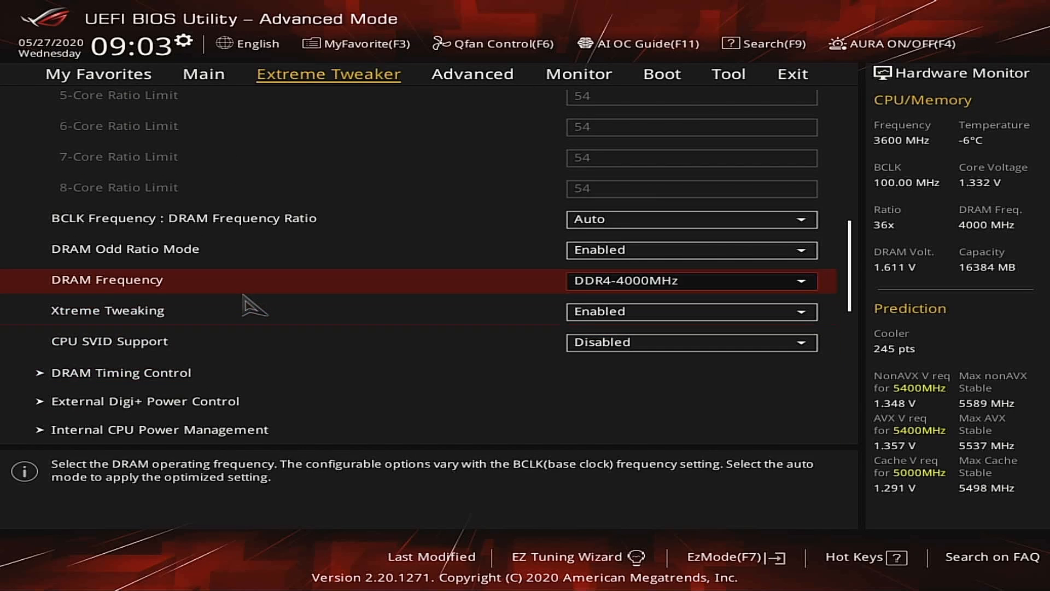
pyautogui.press('Down')
pyautogui.press('Down')
pyautogui.press('Down')
pyautogui.press('Down')
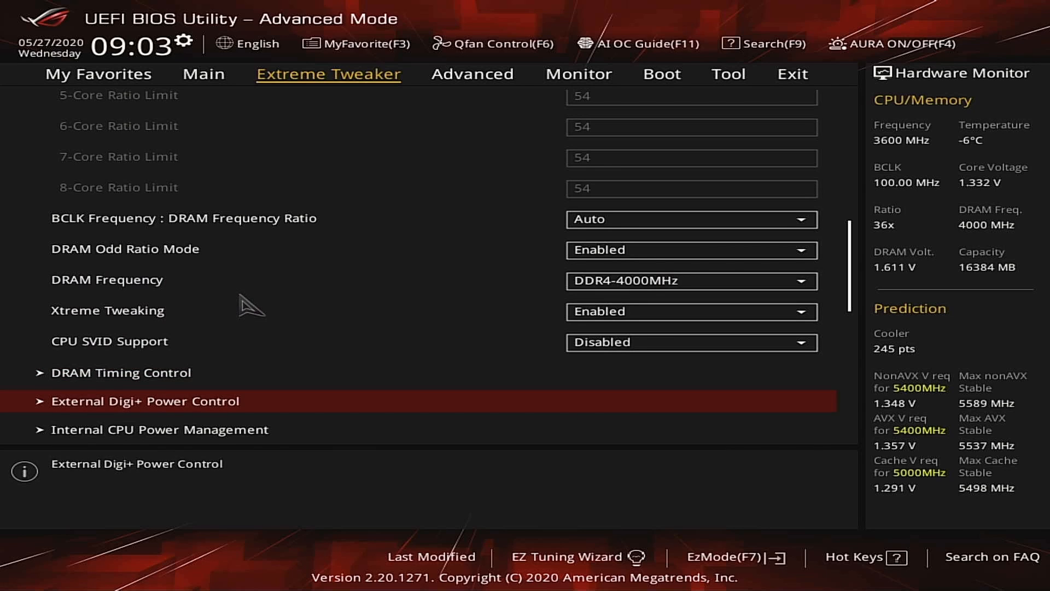
pyautogui.press('Return')
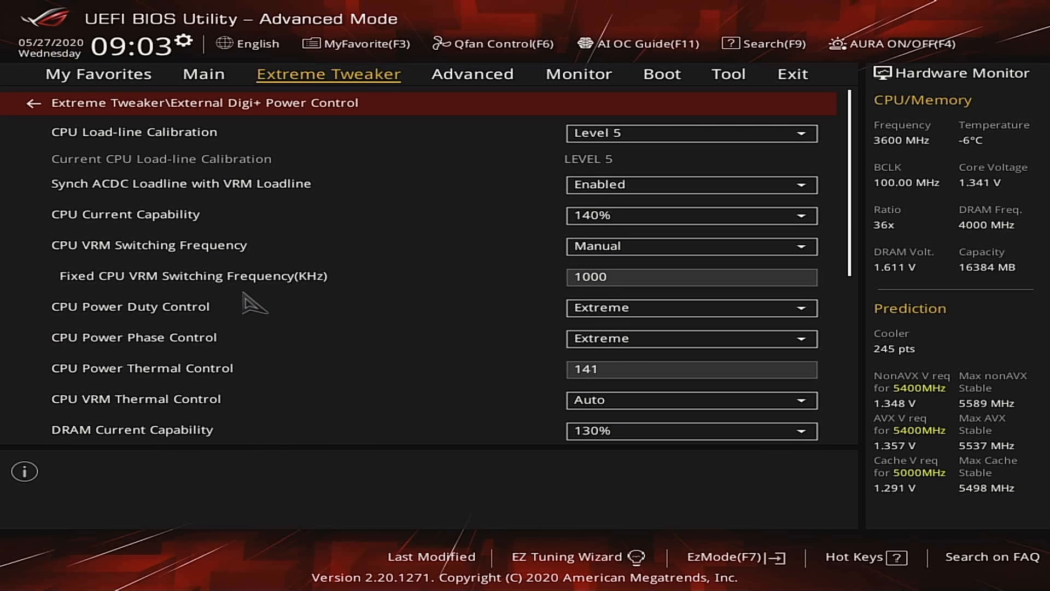
# Read the CPU Load-line Calibration description and continue to Fixed CPU VRM Switching Frequency
pyautogui.press('Down')
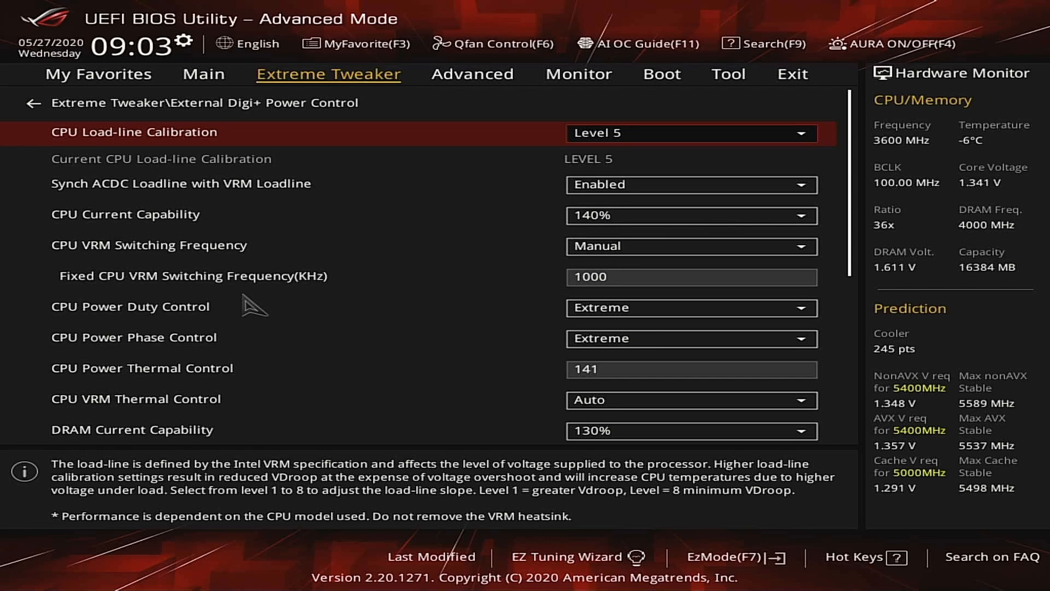
pyautogui.press('Down')
pyautogui.press('Down')
pyautogui.press('Down')
pyautogui.press('Down')
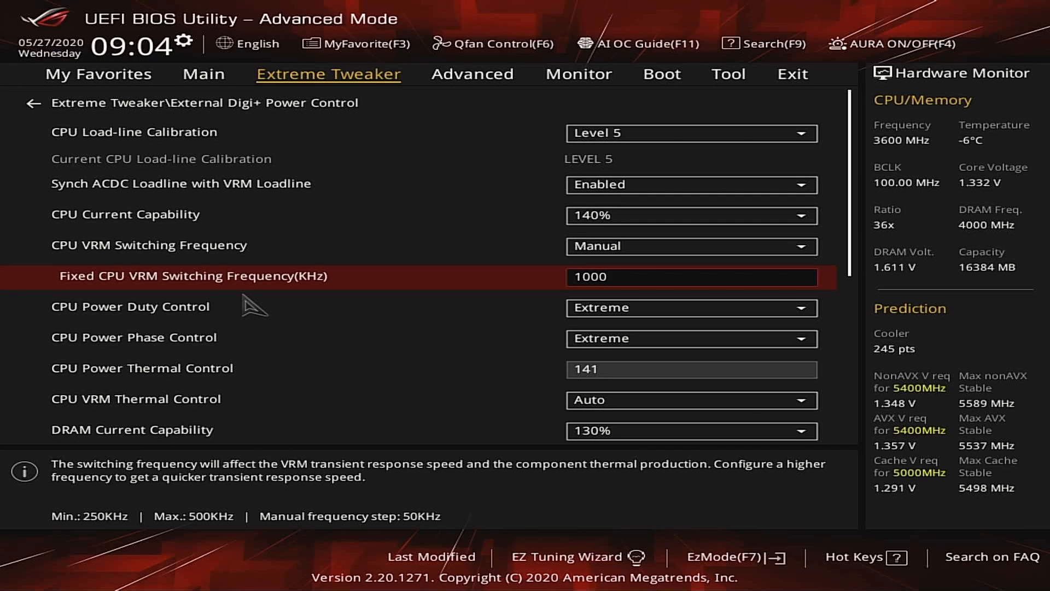
# Examine the CPU VRM Switching Frequency mode together with its fixed frequency value in KHz
pyautogui.press('Up')
pyautogui.press('Down')
pyautogui.press('Up')
pyautogui.press('Down')
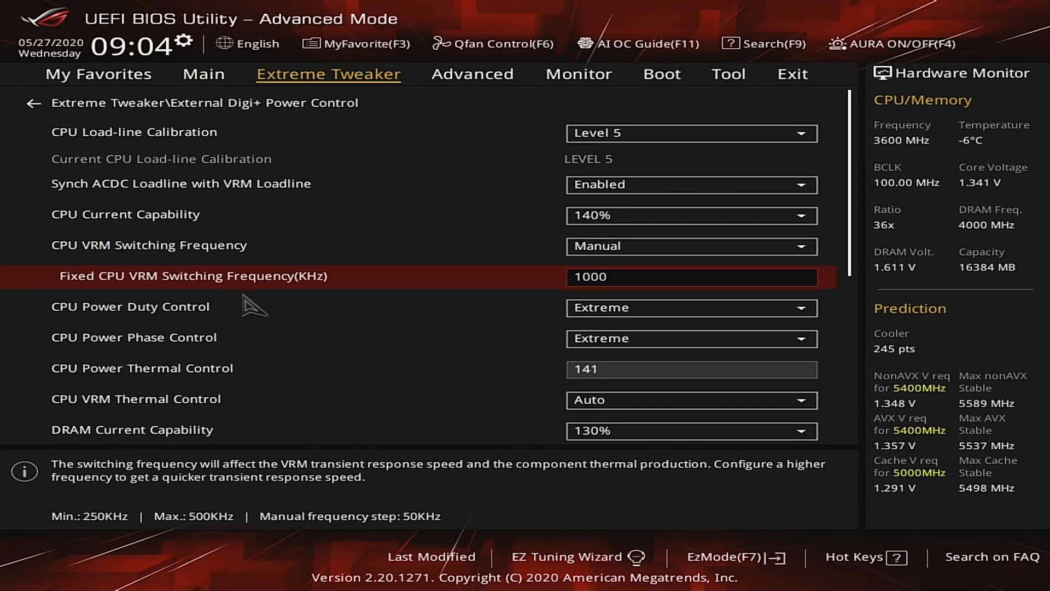
pyautogui.press('Up')
pyautogui.press('Down')
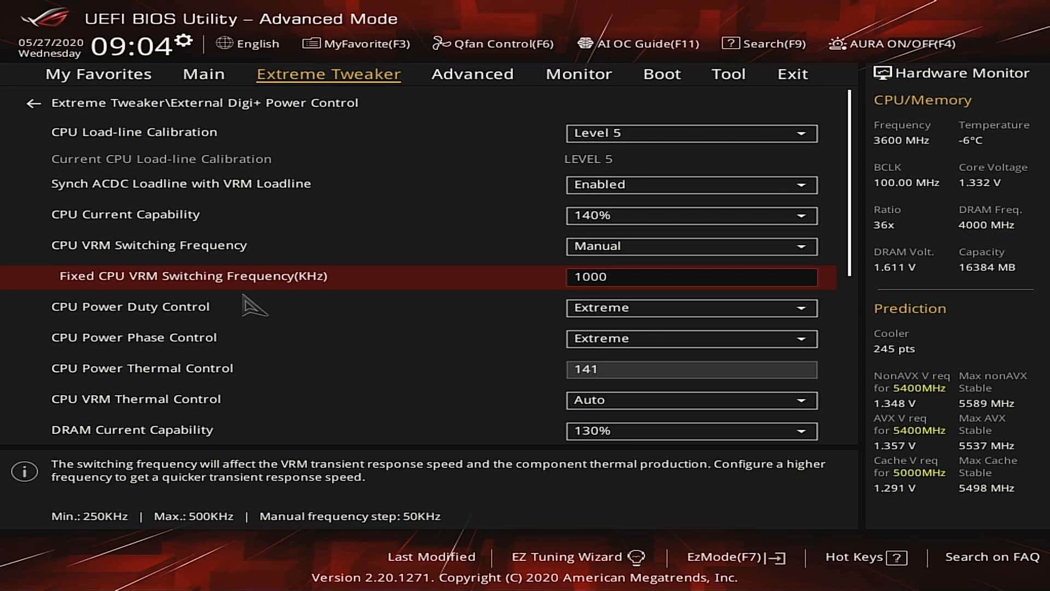
# Read the descriptions of CPU Current Capability and Synch ACDC Loadline with VRM Loadline, returning to CPU Load-line Calibration
pyautogui.press('Up')
pyautogui.press('Up')
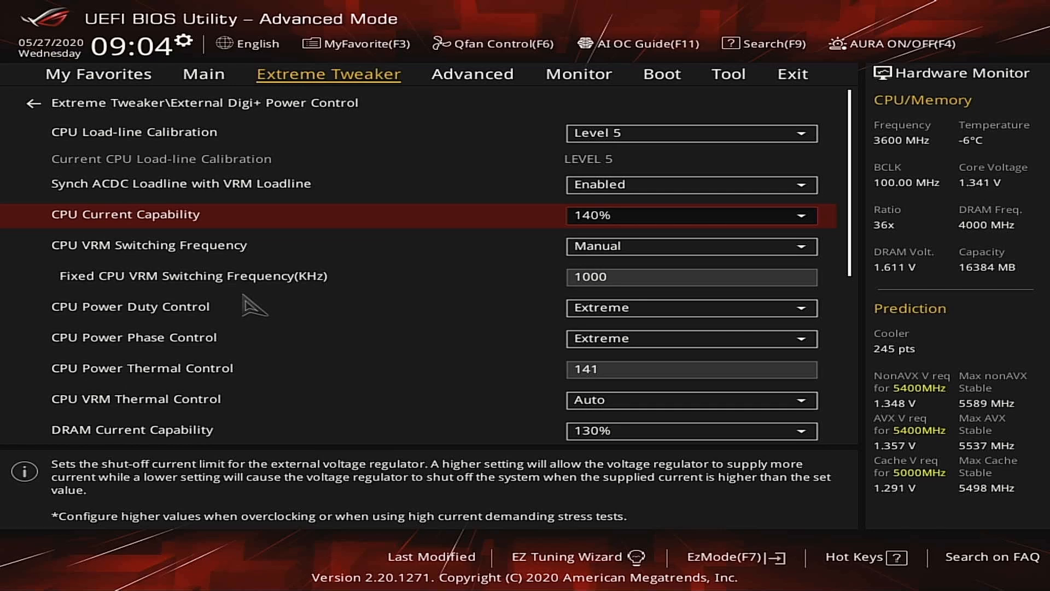
pyautogui.press('Up')
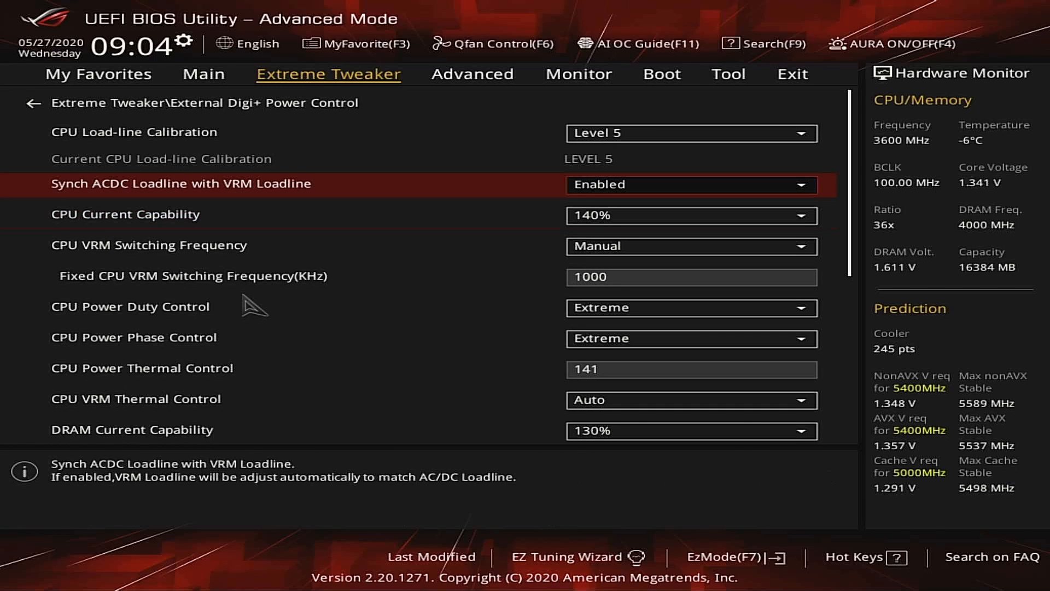
pyautogui.press('Down')
pyautogui.press('Down')
pyautogui.press('Up')
pyautogui.press('Up')
pyautogui.press('Up')
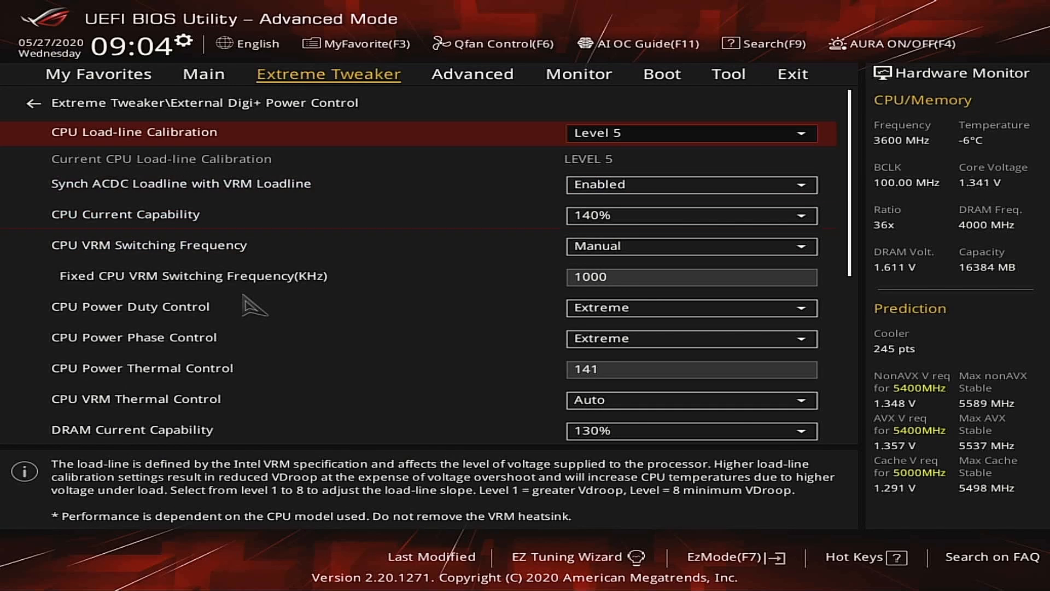
# Review the available CPU Load-line Calibration levels, compare Level 4 with Level 5, and keep Level 5 selected
pyautogui.press('Return')
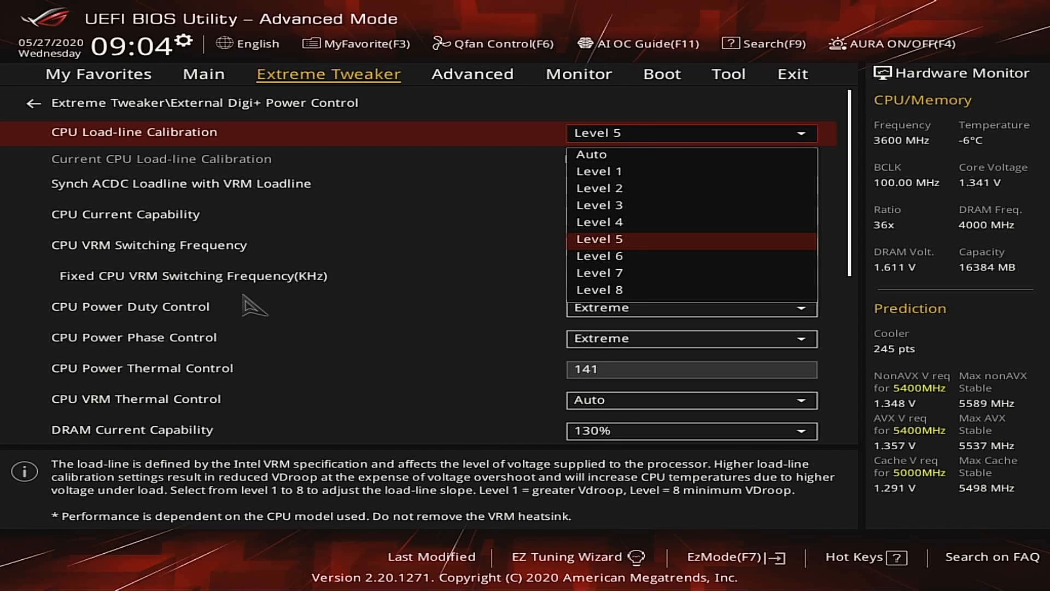
pyautogui.press('Up')
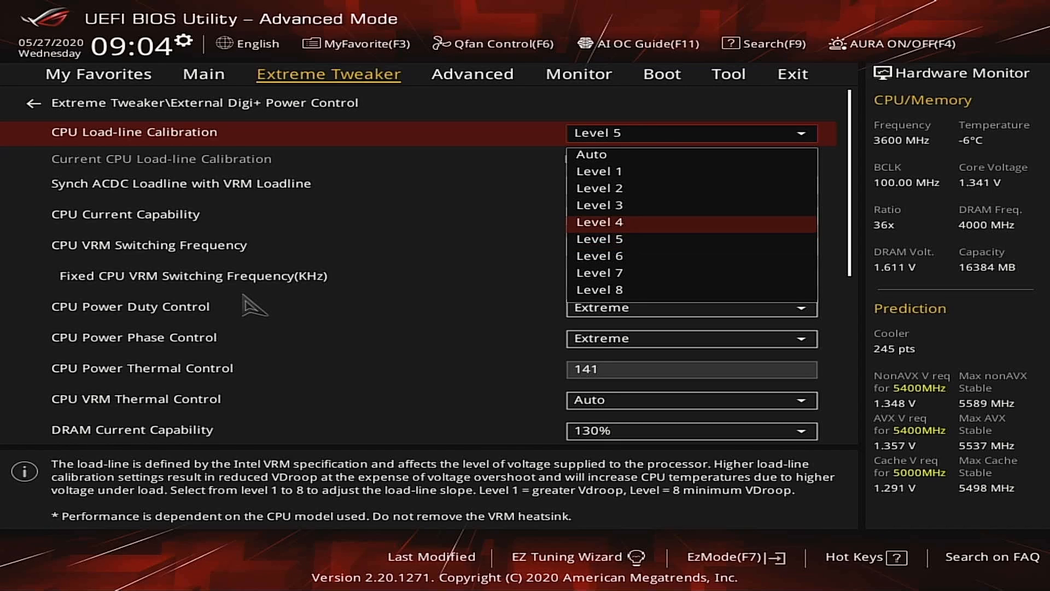
pyautogui.press('Down')
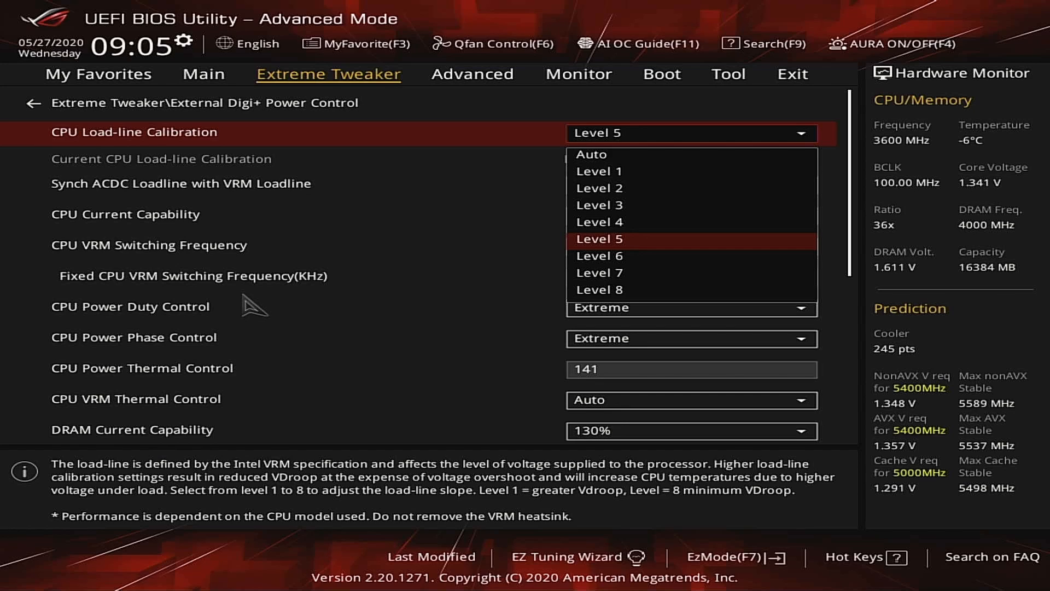
pyautogui.press('Return')
# Read the descriptions of CPU VRM Switching Frequency, its fixed KHz value, CPU Current Capability and Synch ACDC Loadline with VRM Loadline
pyautogui.press('Down')
pyautogui.press('Down')
pyautogui.press('Down')
pyautogui.press('Down')
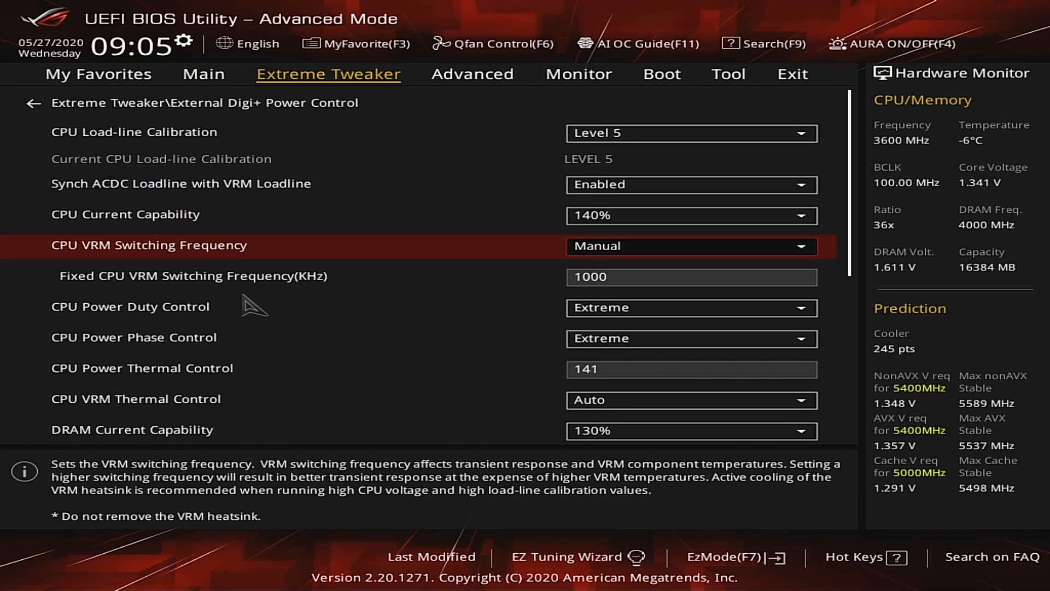
pyautogui.press('Up')
pyautogui.press('Down')
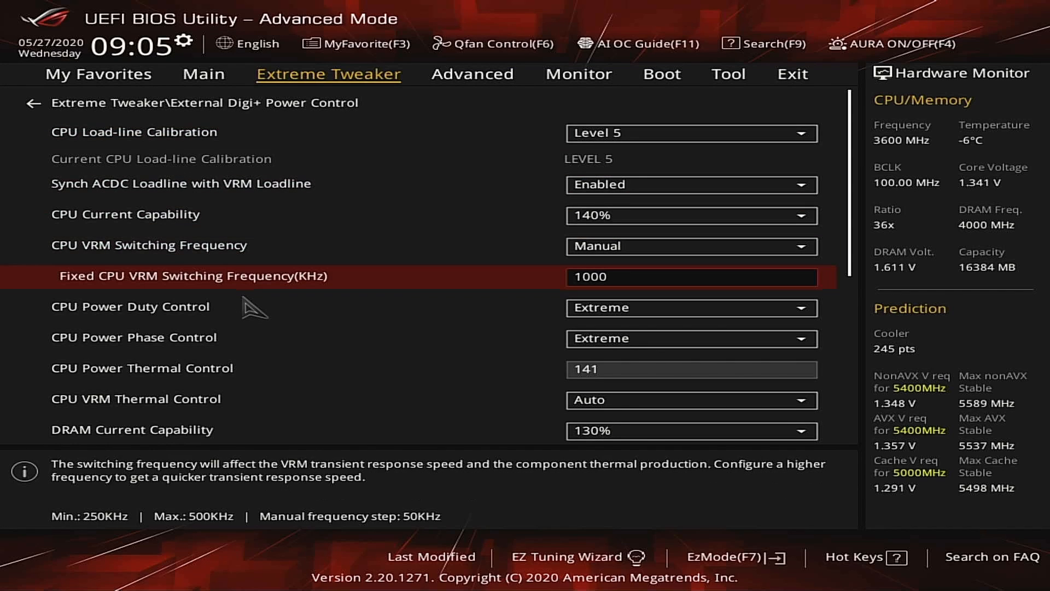
pyautogui.press('Up')
pyautogui.press('Up')
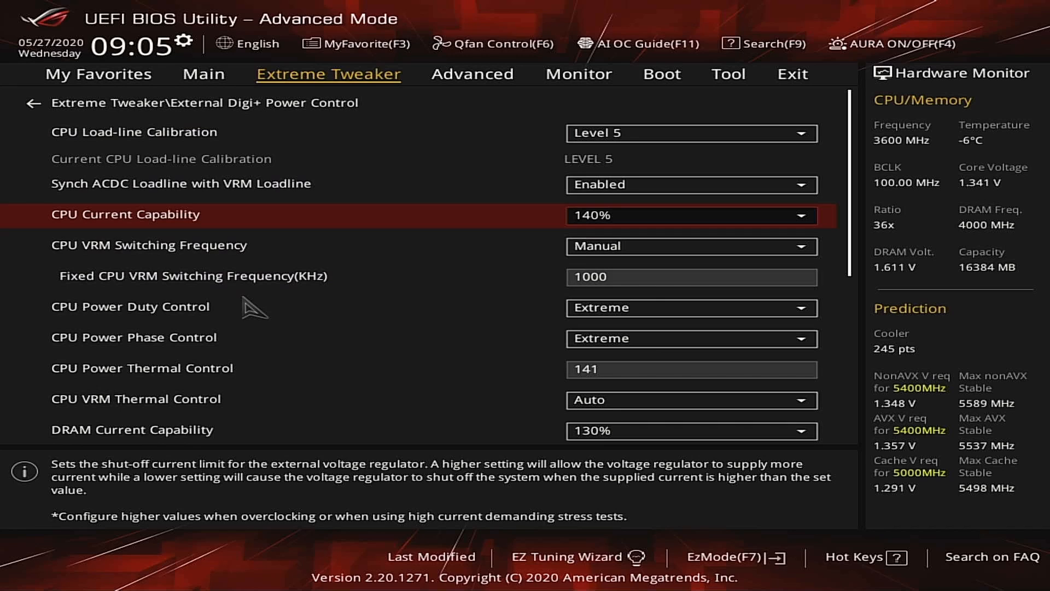
pyautogui.press('Up')
pyautogui.press('Up')
pyautogui.press('Down')
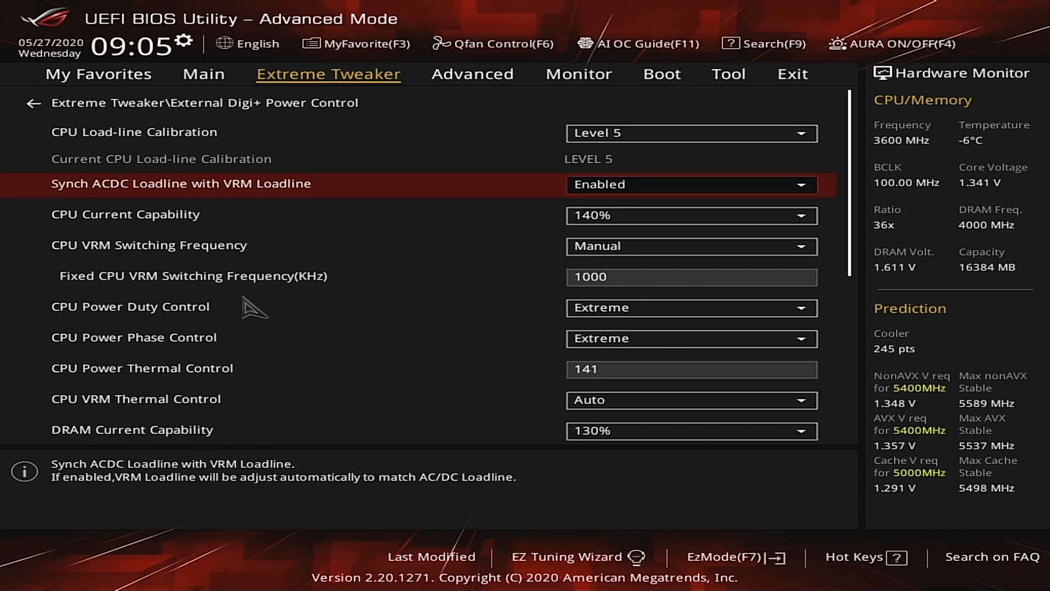
pyautogui.press('Down')
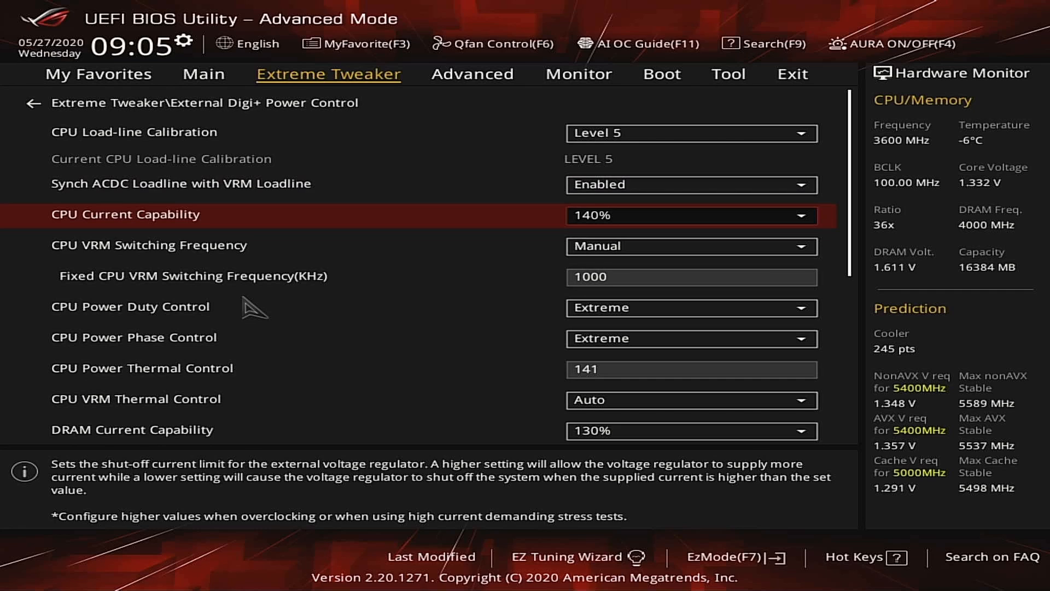
# Examine the CPU Power Duty Control, CPU Power Phase Control and CPU Power Thermal Control settings, ending on CPU VRM Thermal Control
pyautogui.press('Down')
pyautogui.press('Down')
pyautogui.press('Down')
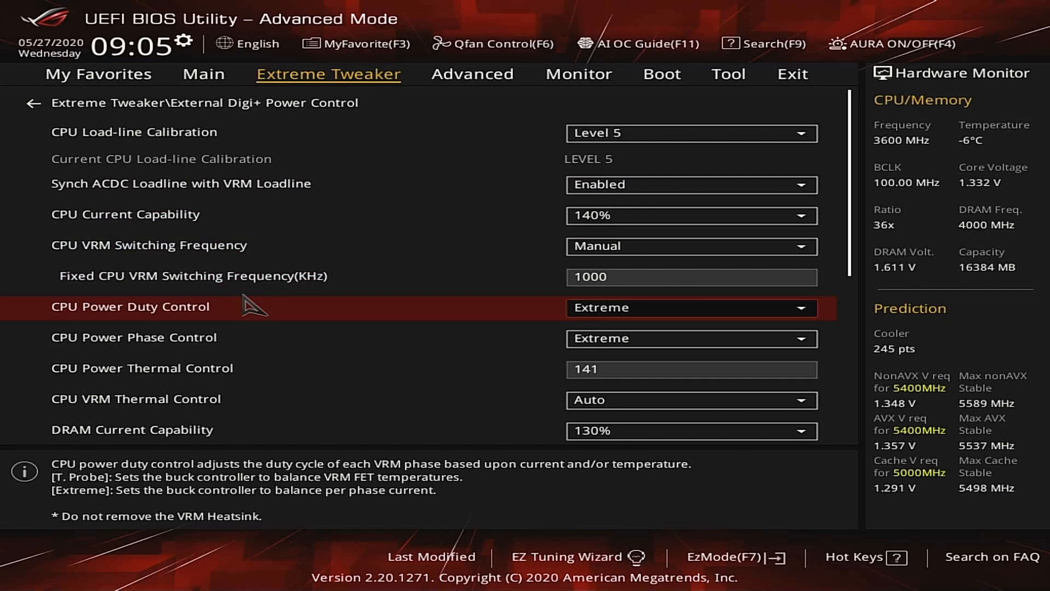
pyautogui.press('Down')
pyautogui.press('Down')
pyautogui.press('Down')
pyautogui.press('Up')
pyautogui.press('Up')
pyautogui.press('Up')
pyautogui.press('Down')
pyautogui.press('Up')
pyautogui.press('Down')
pyautogui.press('Up')
pyautogui.press('Down')
pyautogui.press('Down')
pyautogui.press('Down')
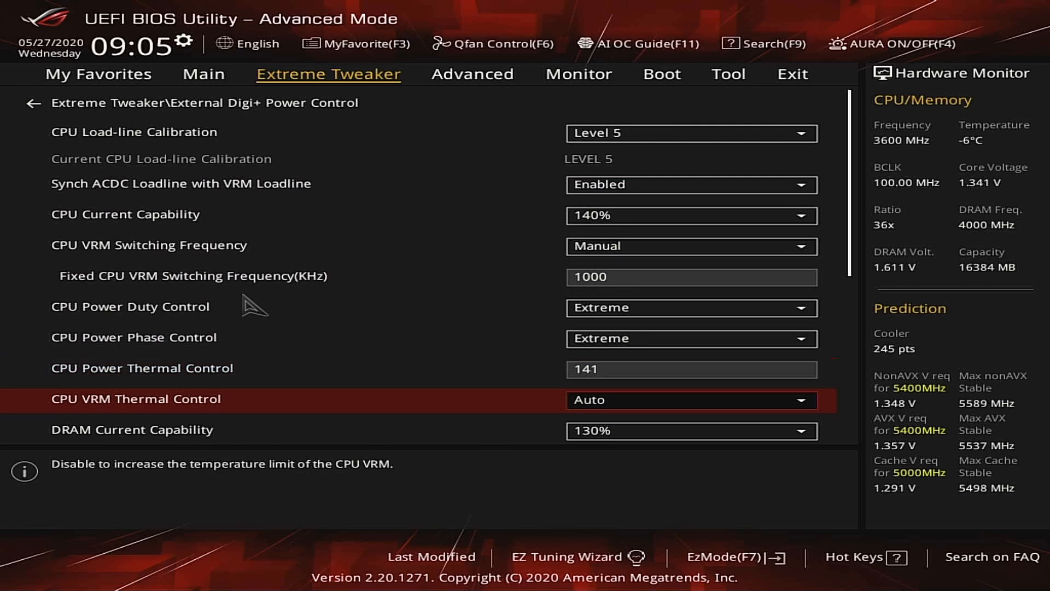
# Compare CPU Power Thermal Control with CPU VRM Thermal Control and view the latter's options without changing it
pyautogui.press('Up')
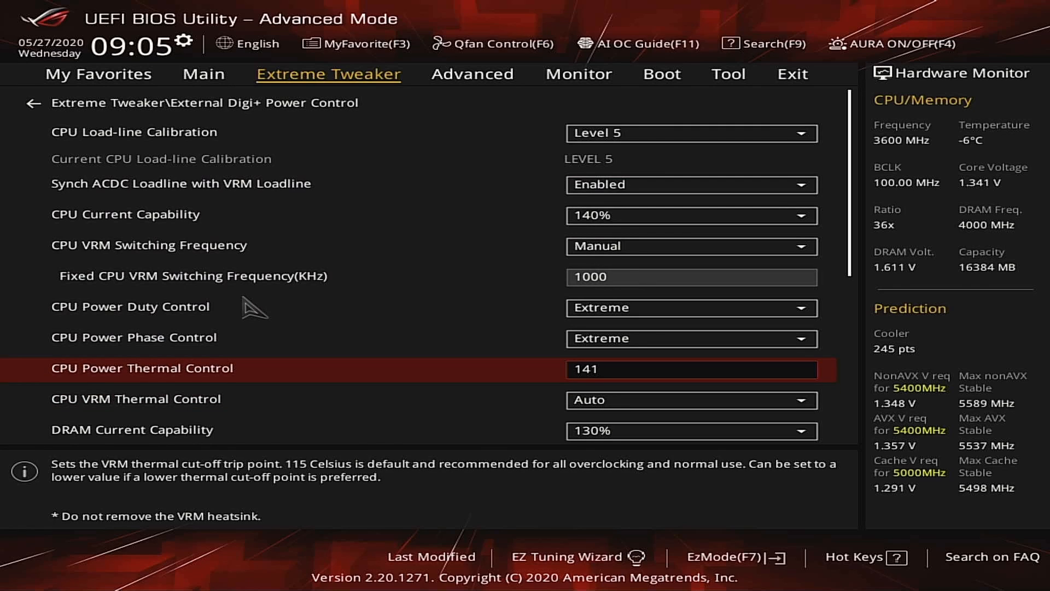
pyautogui.press('Down')
pyautogui.press('Up')
pyautogui.press('Down')
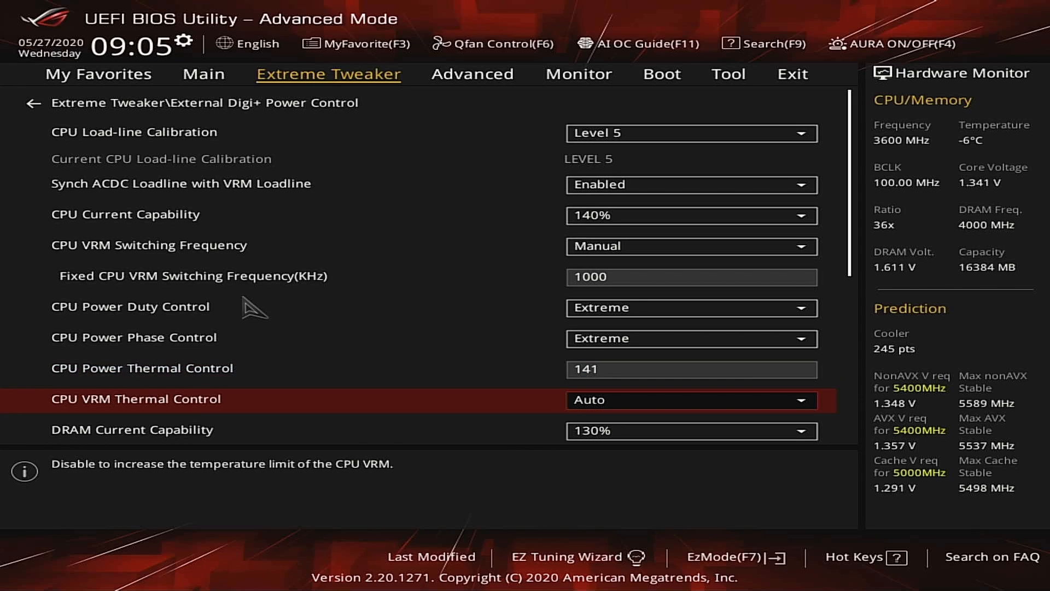
pyautogui.press('Return')
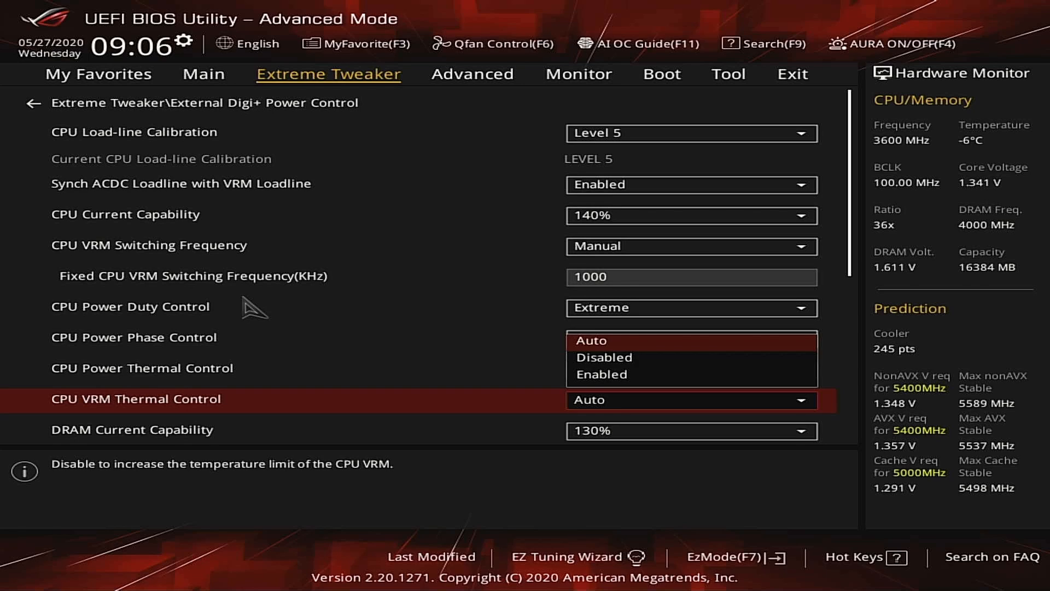
pyautogui.press('Escape')
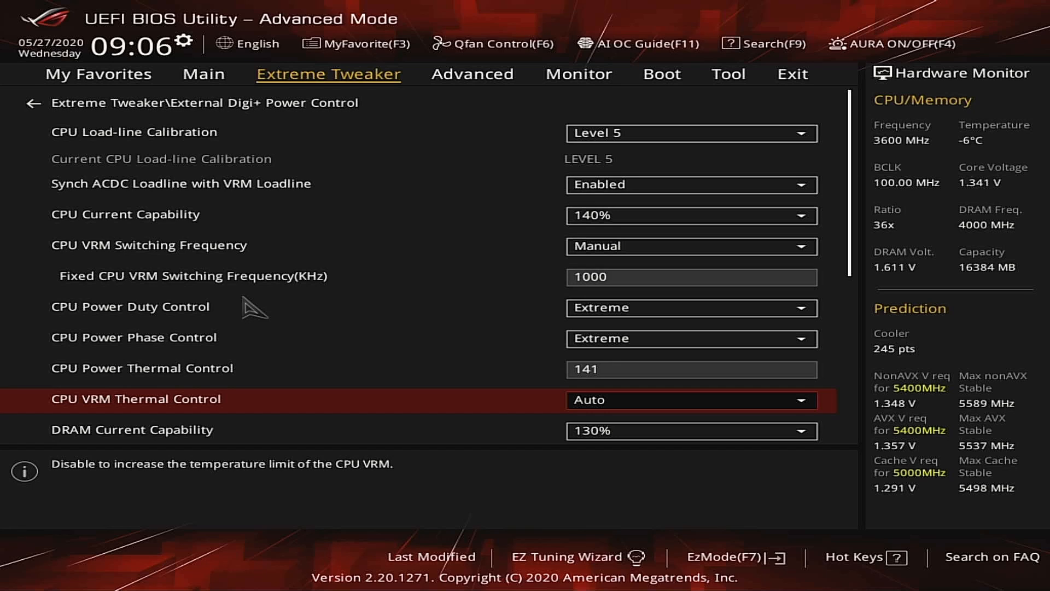
# Examine the DRAM Switching Frequency mode and the Fixed DRAM Switching Frequency value with their descriptions
pyautogui.press('Down')
pyautogui.press('Down')
pyautogui.press('Down')
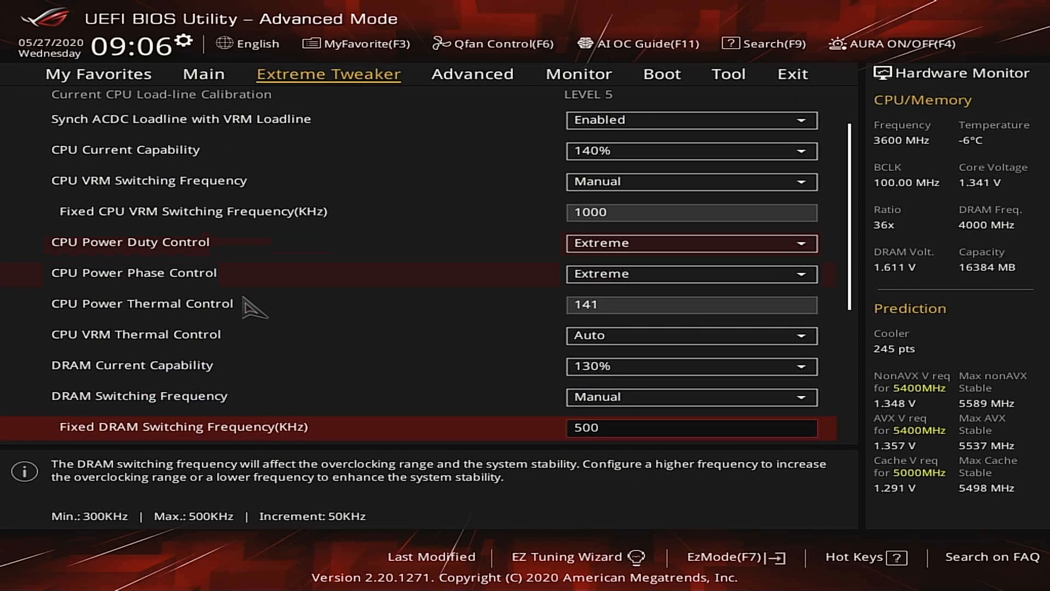
pyautogui.scroll(-1, 251, 308)
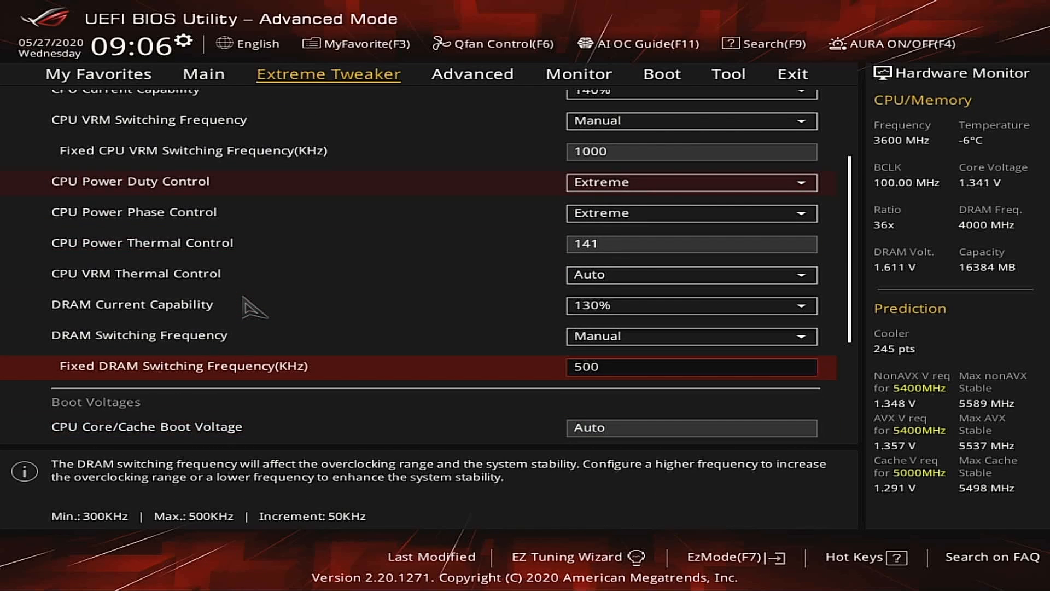
pyautogui.press('Up')
pyautogui.press('Down')
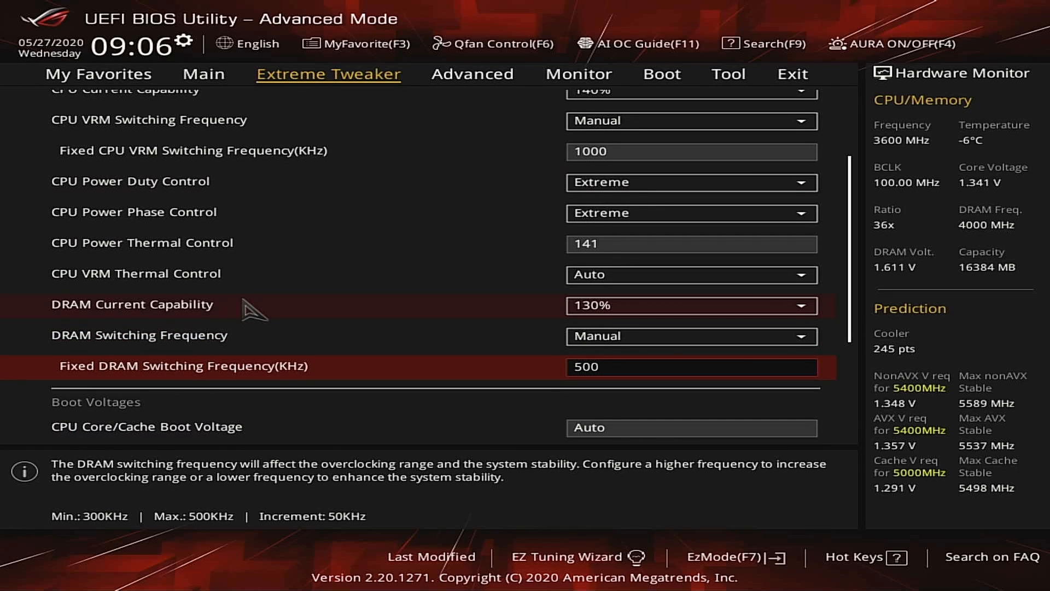
pyautogui.press('Up')
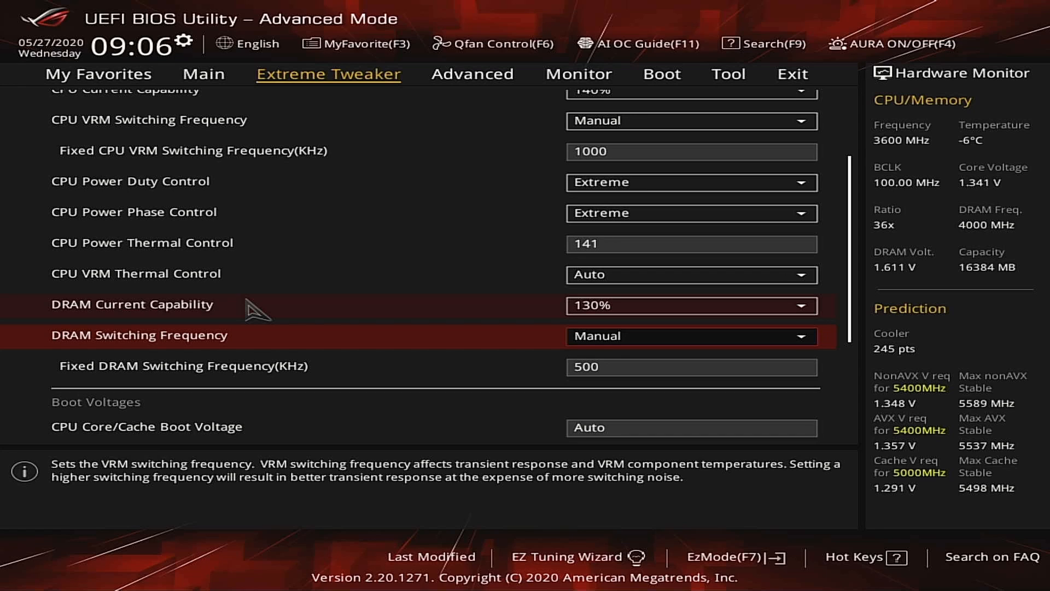
# Look through the Boot Voltages section as far as CPU Standby Boot Voltage and return to DMI Boot Voltage
pyautogui.press('Down')
pyautogui.press('Down')
pyautogui.press('Down')
pyautogui.press('Down')
pyautogui.press('Down')
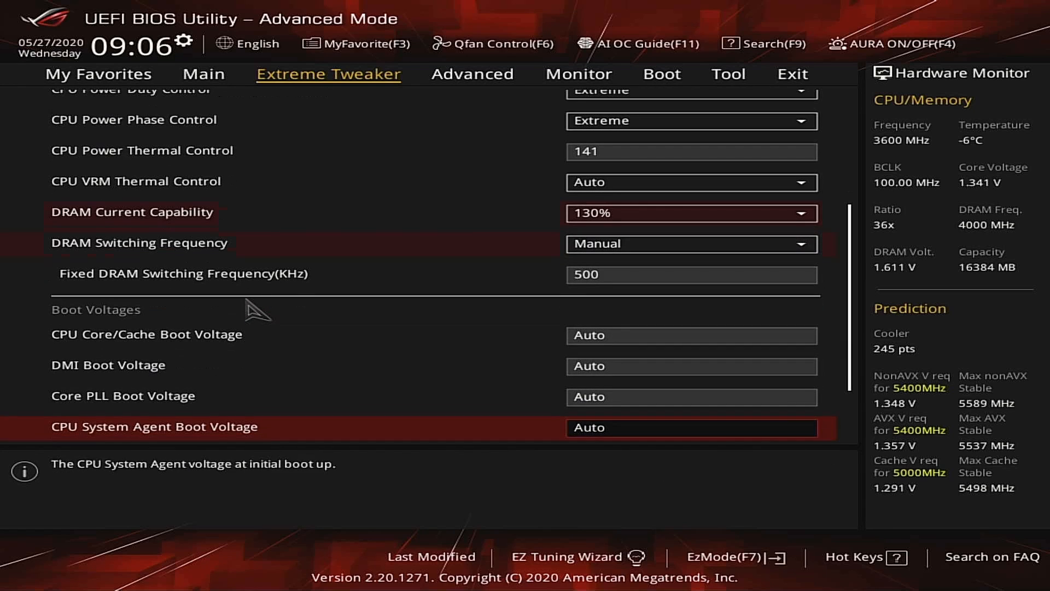
pyautogui.press('Down')
pyautogui.press('Down')
pyautogui.press('Down')
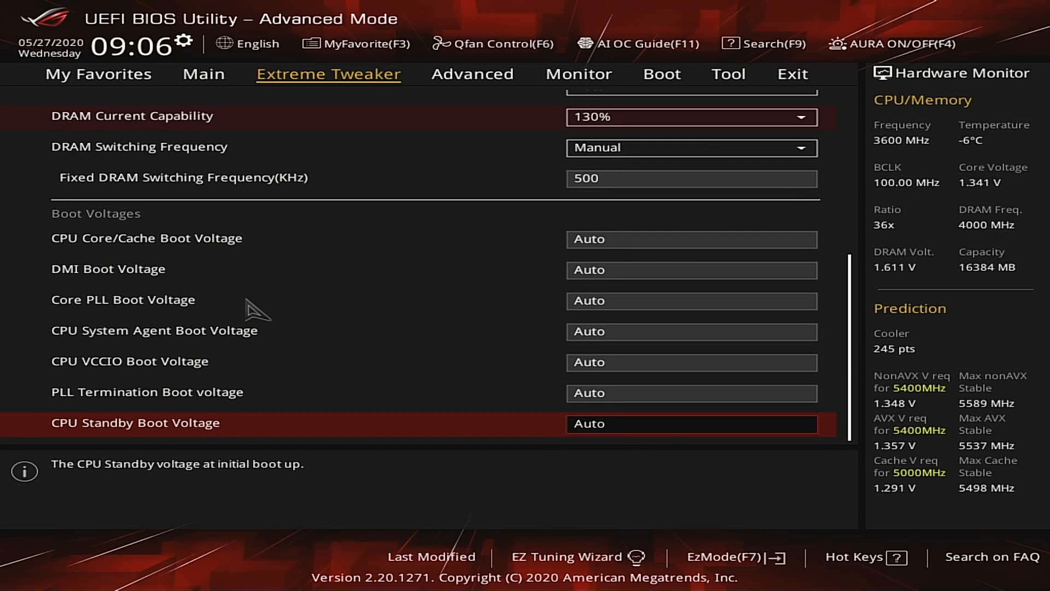
pyautogui.press('Up')
pyautogui.press('Up')
pyautogui.press('Up')
pyautogui.press('Up')
pyautogui.press('Up')
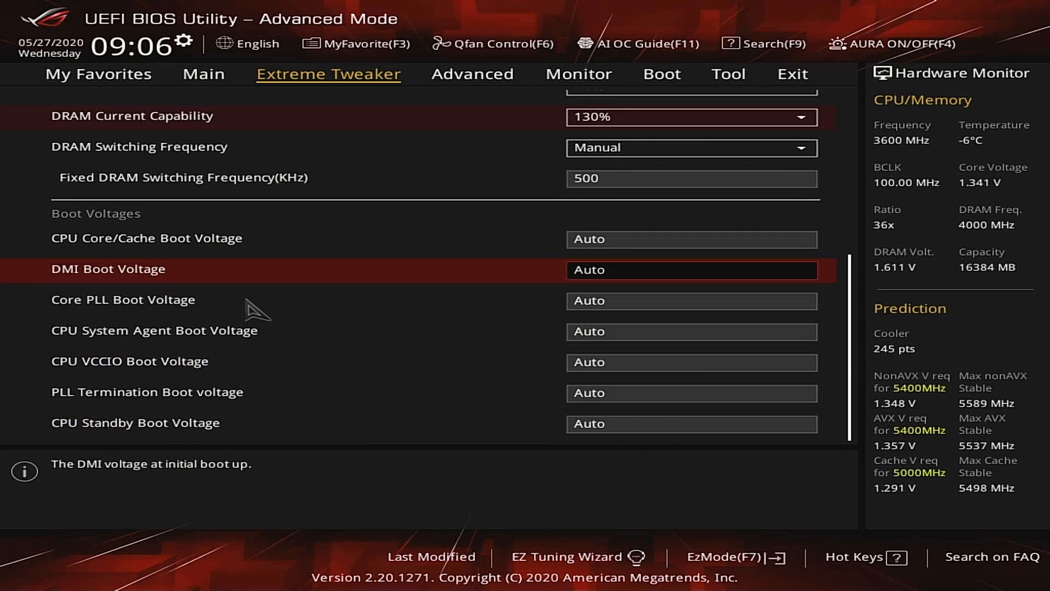
# Review the boot voltages from CPU Core/Cache to CPU System Agent, returning to CPU Core/Cache Boot Voltage
pyautogui.press('Up')
pyautogui.press('Down')
pyautogui.press('Down')
pyautogui.press('Down')
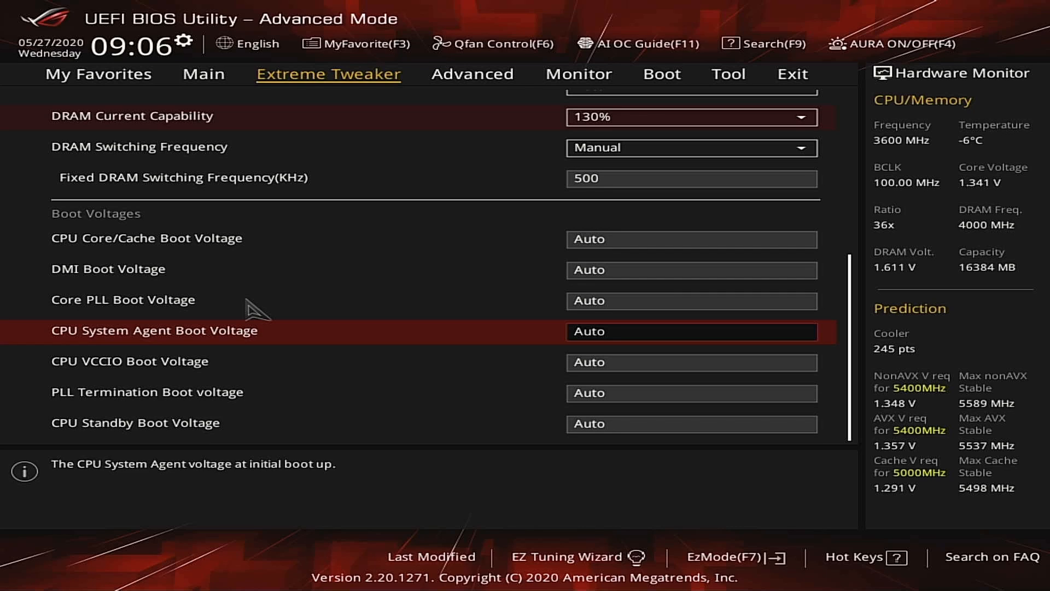
pyautogui.press('Up')
pyautogui.press('Up')
pyautogui.press('Up')
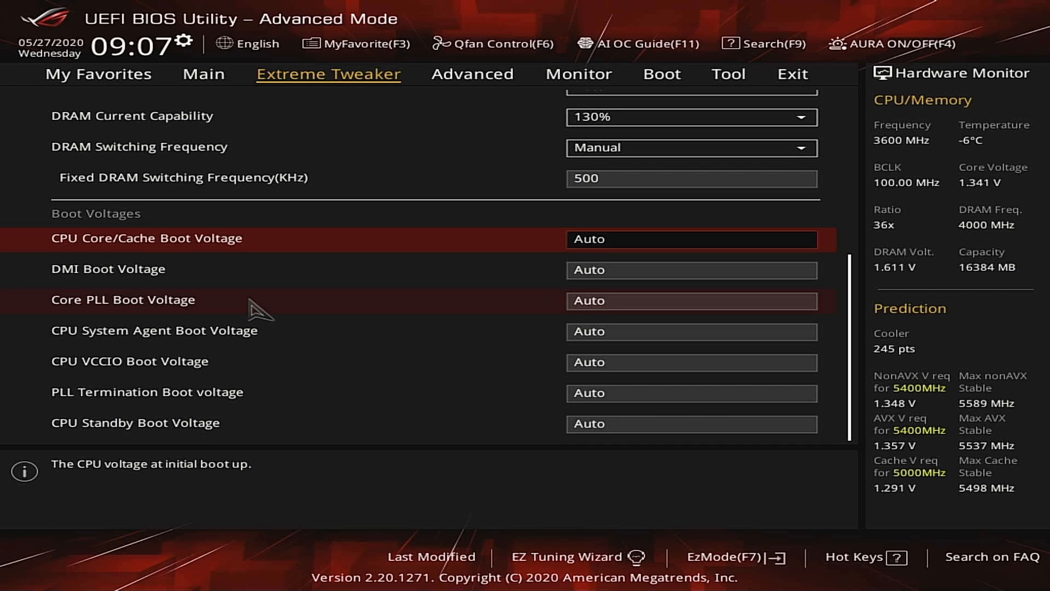
# Leave the External Digi+ Power Control settings and open the Internal CPU Power Management settings
pyautogui.press('Escape')
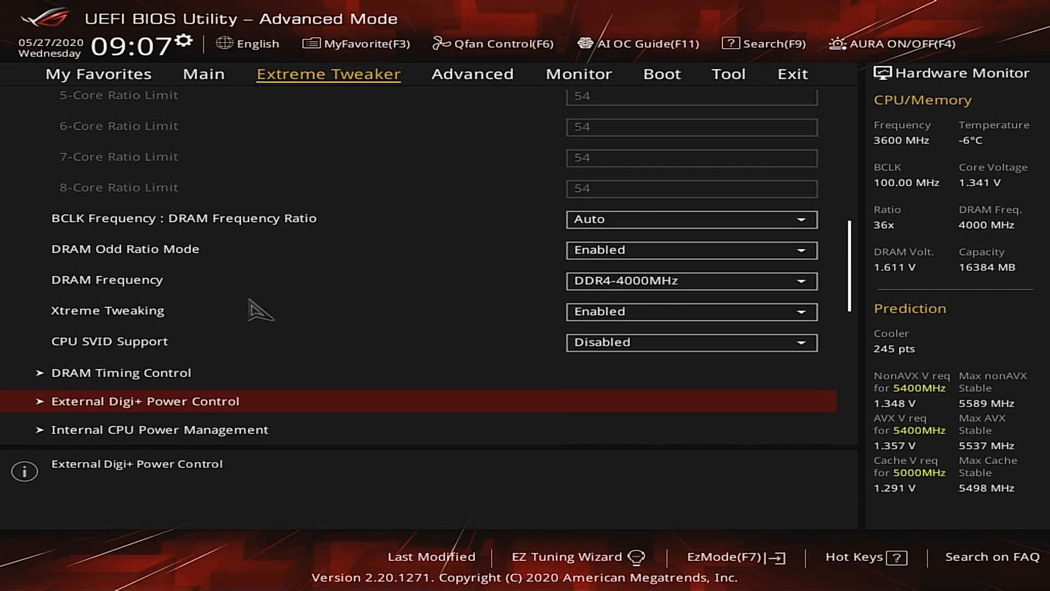
pyautogui.press('Down')
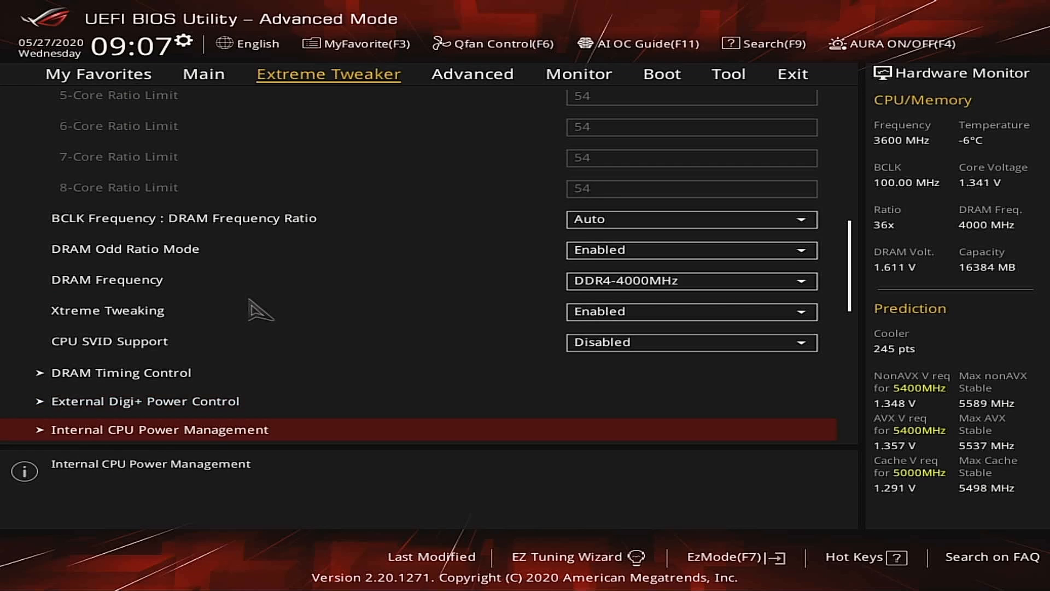
pyautogui.press('Return')
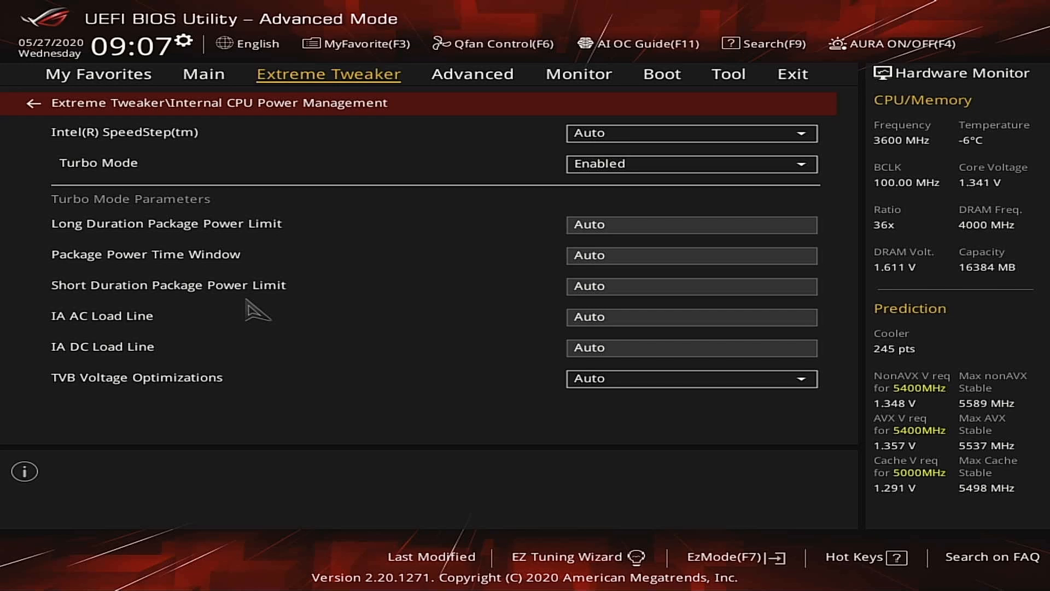
# Examine the Turbo Mode parameters from the package power limits to IA AC Load Line, returning to Turbo Mode
pyautogui.press('Down')
pyautogui.press('Down')
pyautogui.press('Down')
pyautogui.press('Down')
pyautogui.press('Down')
pyautogui.press('Down')
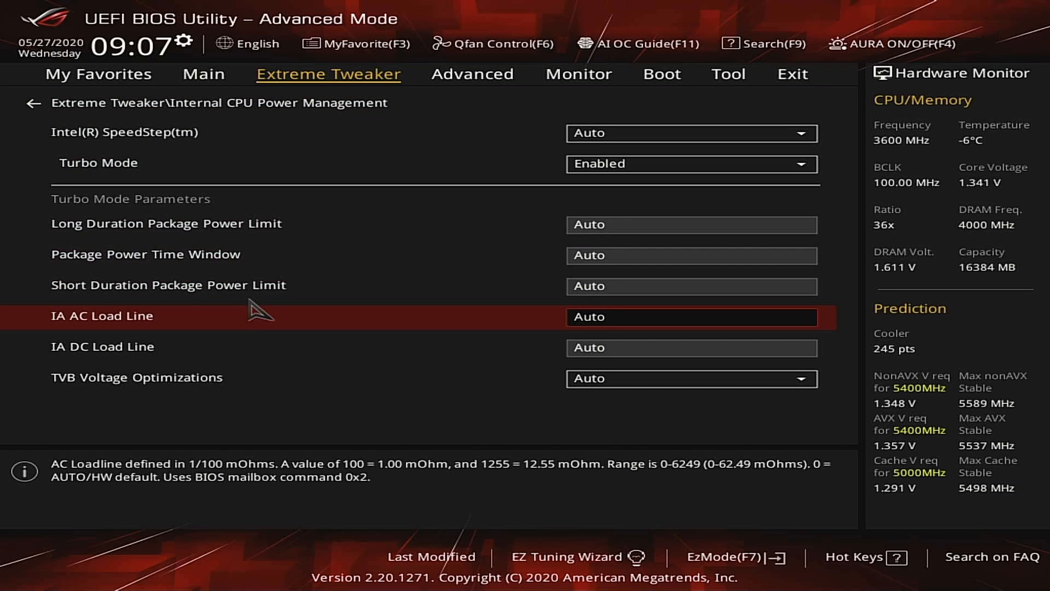
pyautogui.press('Up')
pyautogui.press('Up')
pyautogui.press('Up')
pyautogui.press('Up')
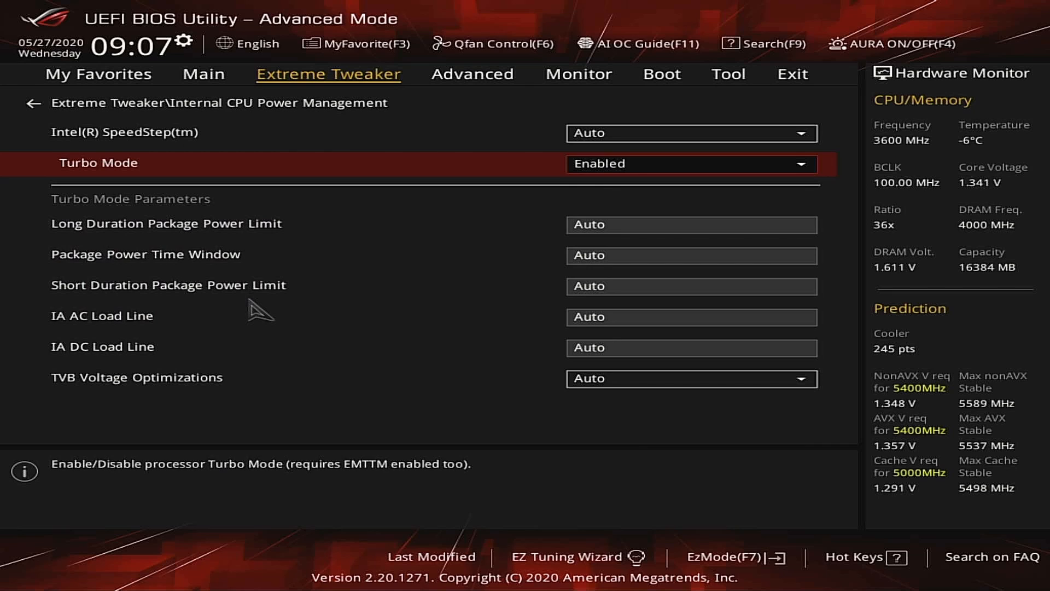
# Leave the Internal CPU Power Management settings and go back to BCLK Frequency in the main Extreme Tweaker list
pyautogui.press('Escape')
pyautogui.press('Up')
pyautogui.press('Up')
pyautogui.press('Up')
pyautogui.press('Up')
pyautogui.press('Up')
pyautogui.press('Up')
pyautogui.press('Up')
pyautogui.press('Up')
pyautogui.press('Up')
pyautogui.press('Up')
pyautogui.press('Up')
pyautogui.press('Up')
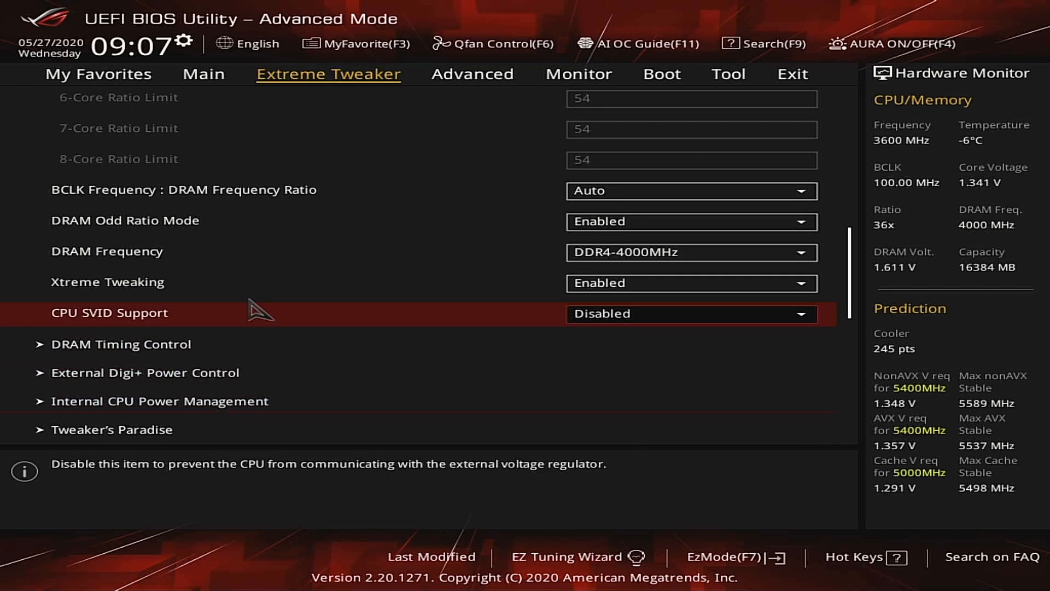
pyautogui.press('Up')
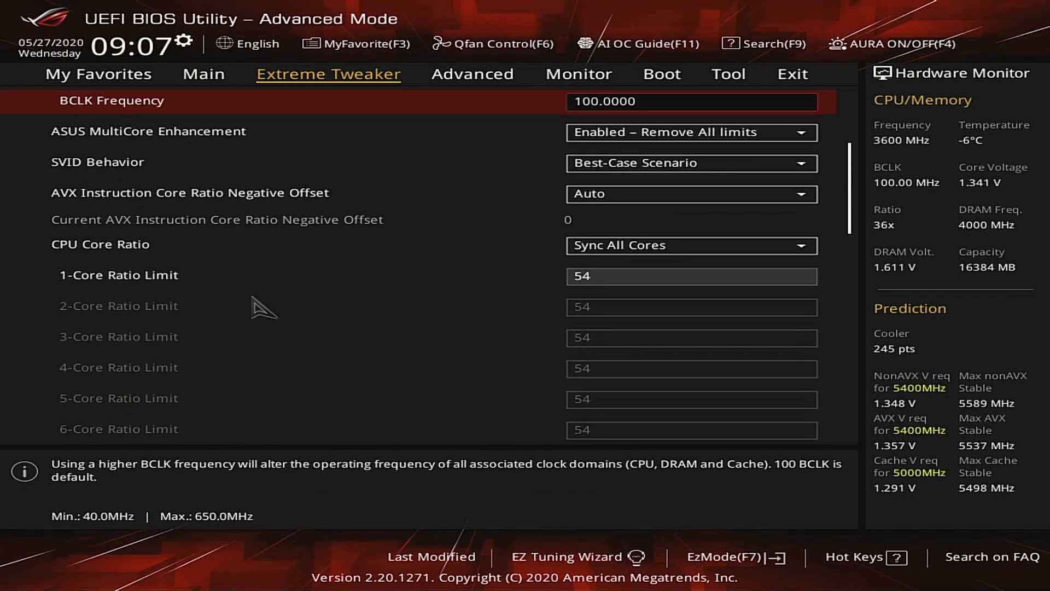
# Review the settings from ASUS MultiCore Enhancement through 1-Core Ratio Limit again, returning to ASUS MultiCore Enhancement
pyautogui.press('Down')
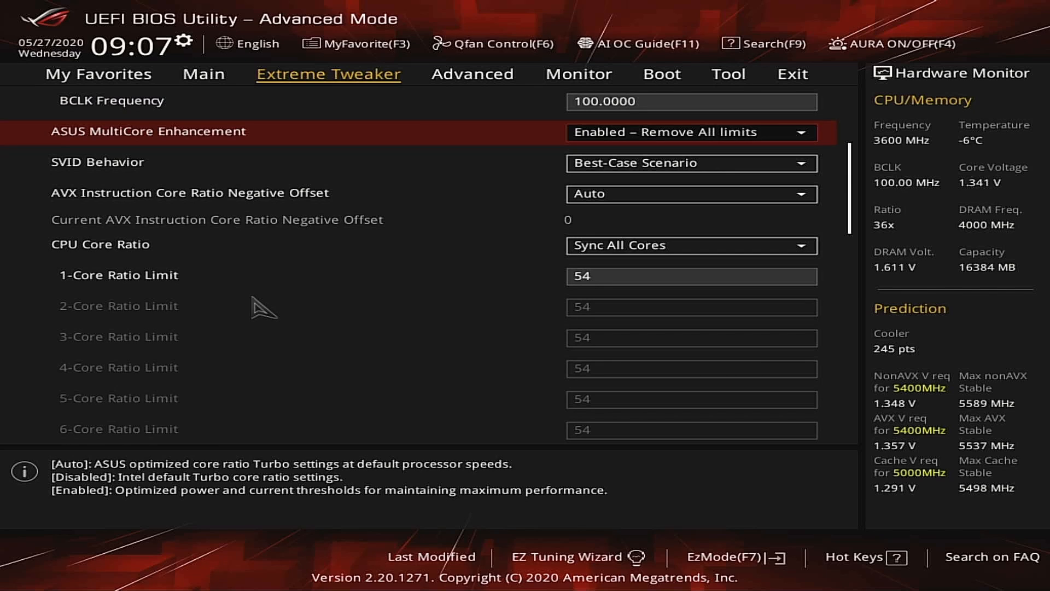
pyautogui.press('Down')
pyautogui.press('Down')
pyautogui.press('Down')
pyautogui.press('Down')
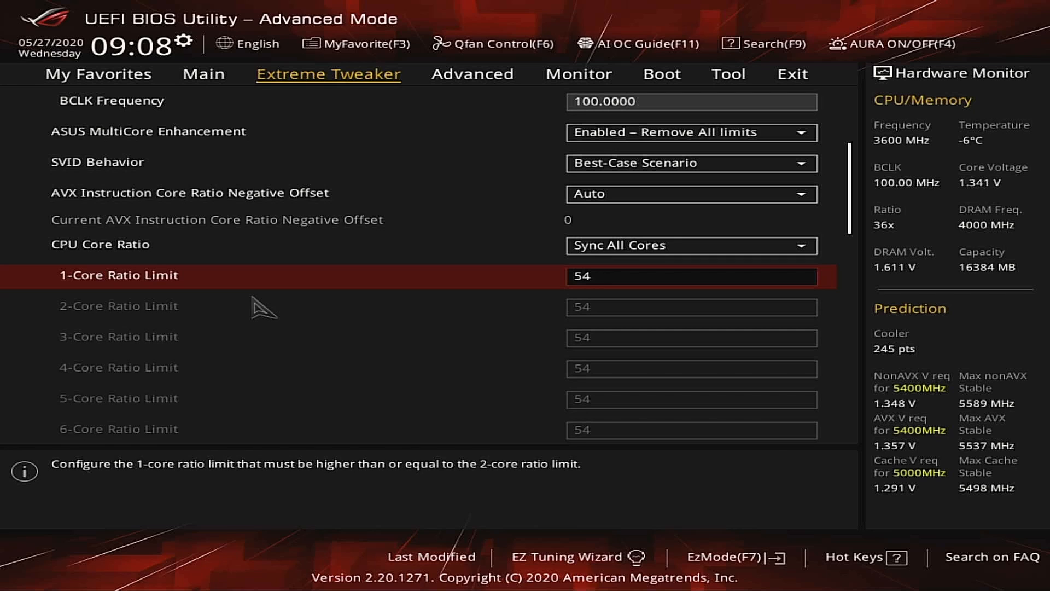
pyautogui.press('Up')
pyautogui.press('Up')
pyautogui.press('Up')
pyautogui.press('Up')
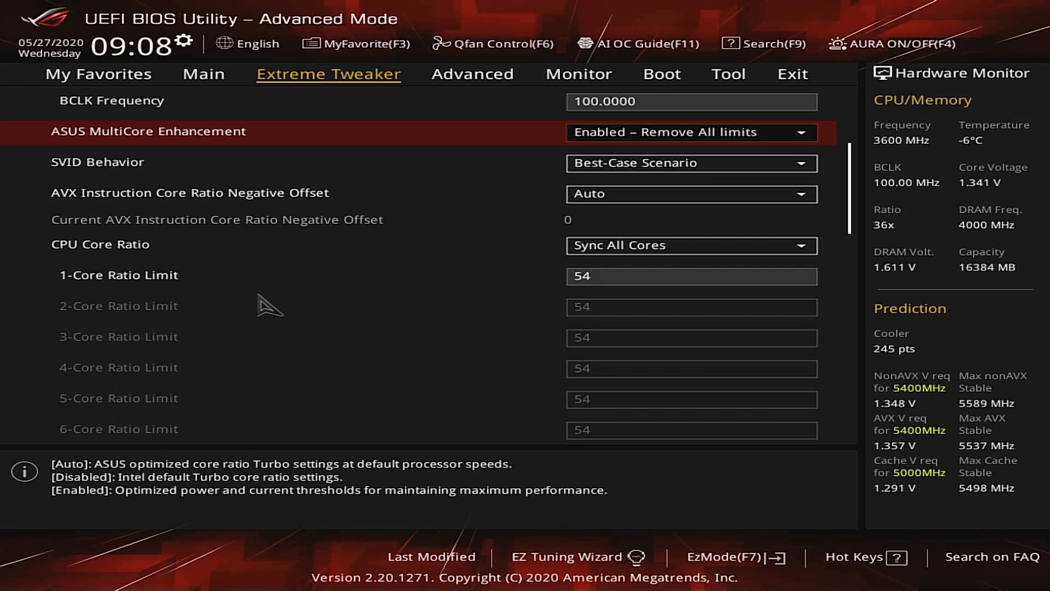
# Recheck the 1-Core Ratio Limit and continue past the core ratios to DRAM Odd Ratio Mode
pyautogui.press('Down')
pyautogui.press('Down')
pyautogui.press('Down')
pyautogui.press('Down')
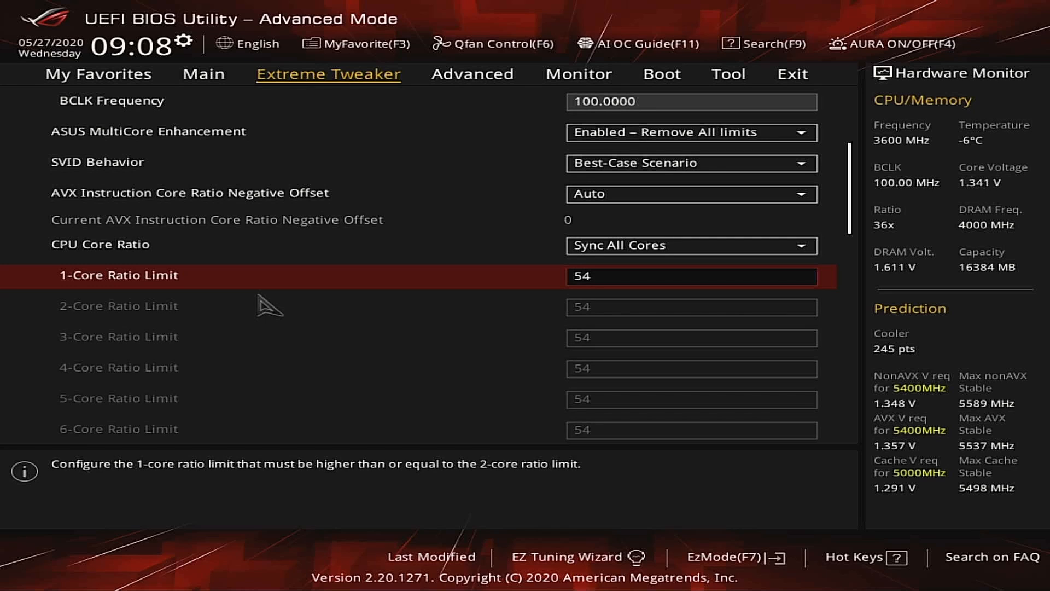
pyautogui.press('Down')
pyautogui.press('Down')
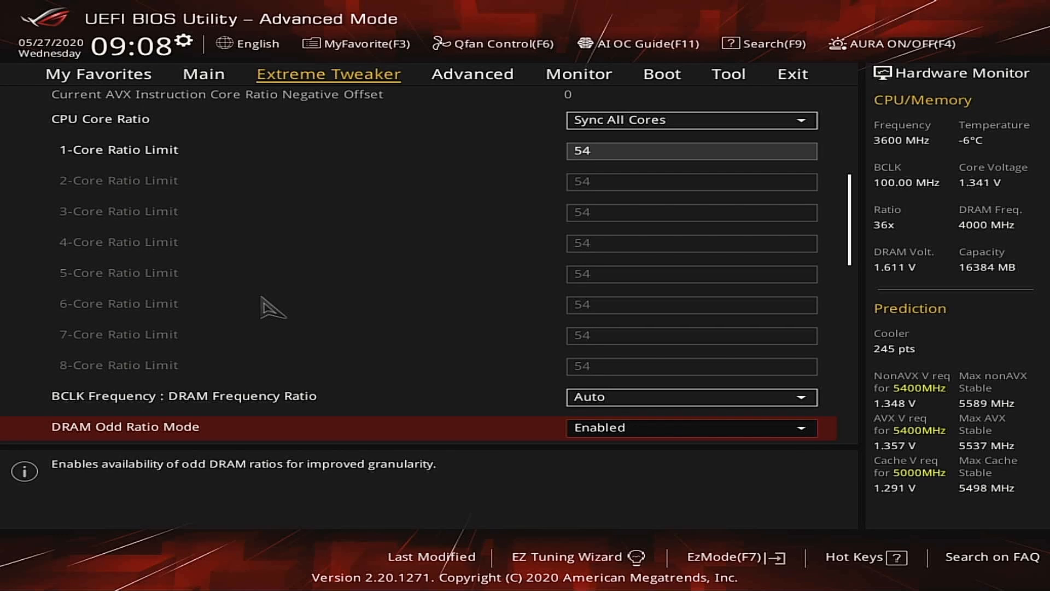
# Go back over the core ratio and SVID Behavior settings to ASUS MultiCore Enhancement
pyautogui.press('Up')
pyautogui.press('Up')
pyautogui.press('Up')
pyautogui.press('Up')
pyautogui.press('Up')
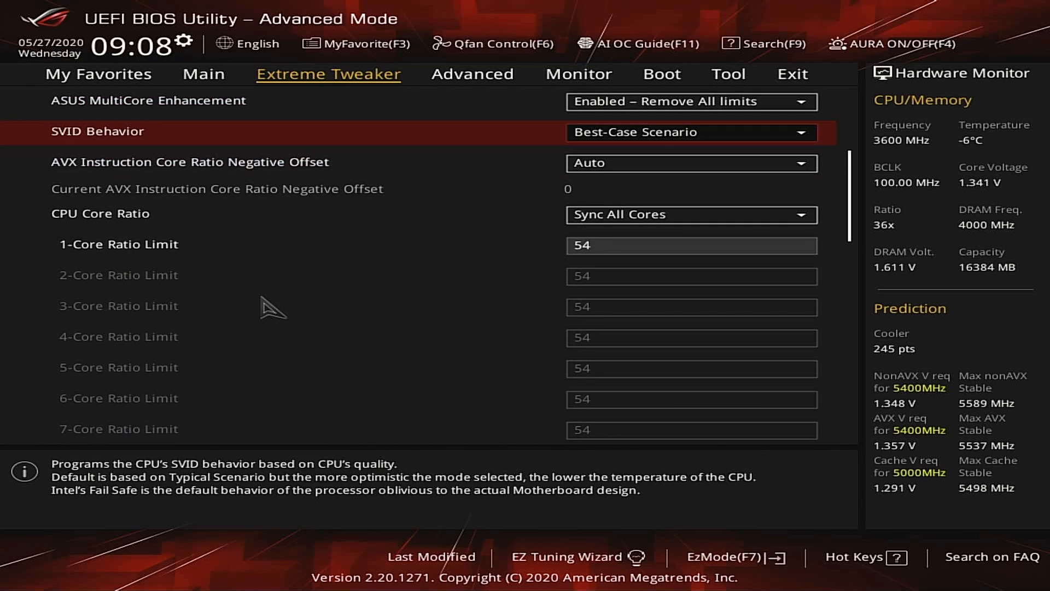
pyautogui.press('Up')
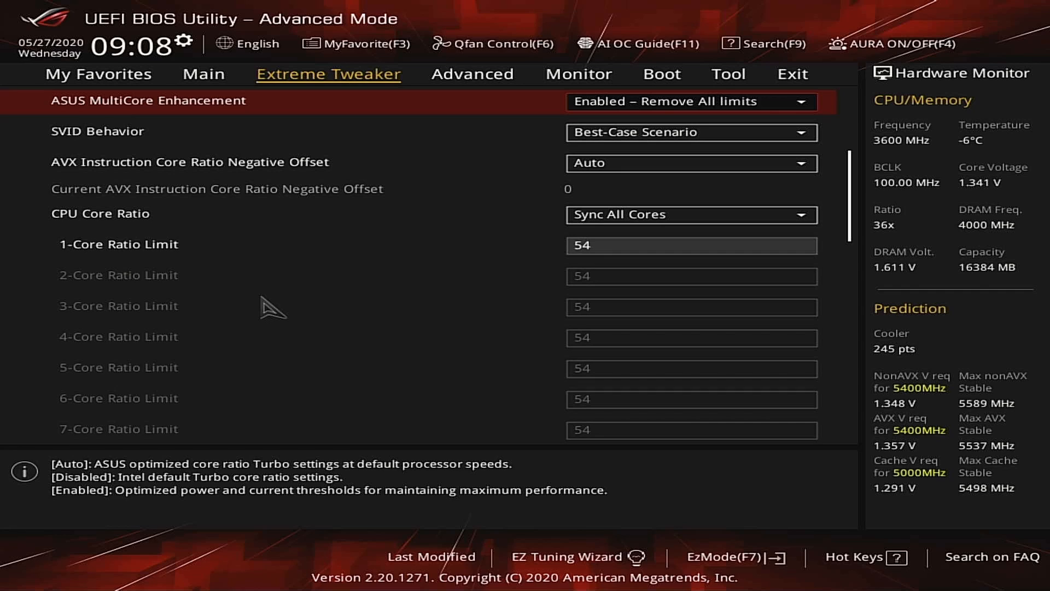
# Review the settings from SVID Behavior past the core ratio limits to DRAM Frequency
pyautogui.press('Down')
pyautogui.press('Down')
pyautogui.press('Down')
pyautogui.press('Down')
pyautogui.press('Down')
pyautogui.press('Down')
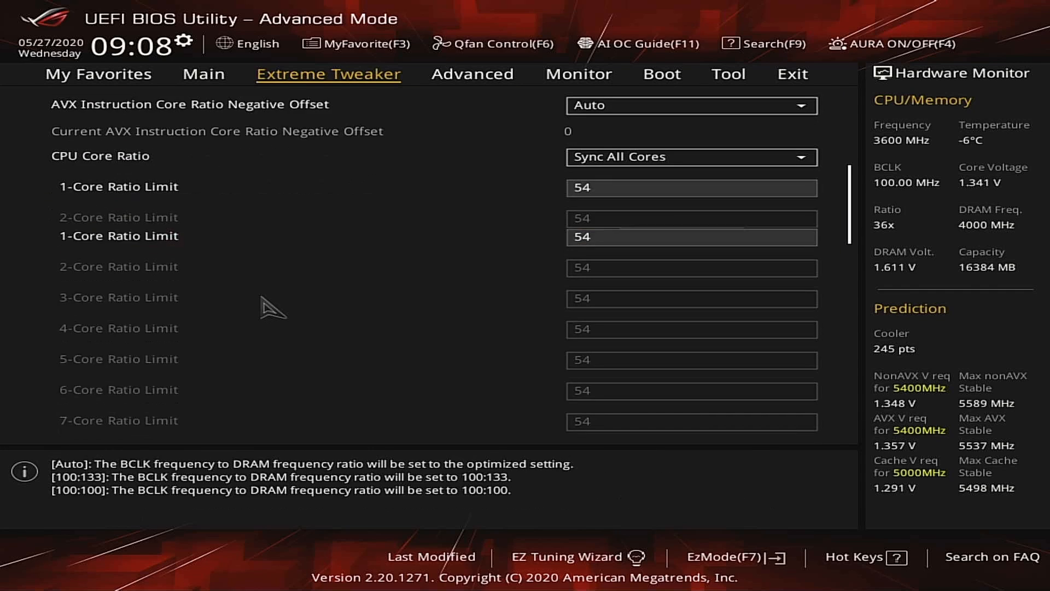
pyautogui.press('Down')
pyautogui.press('Down')
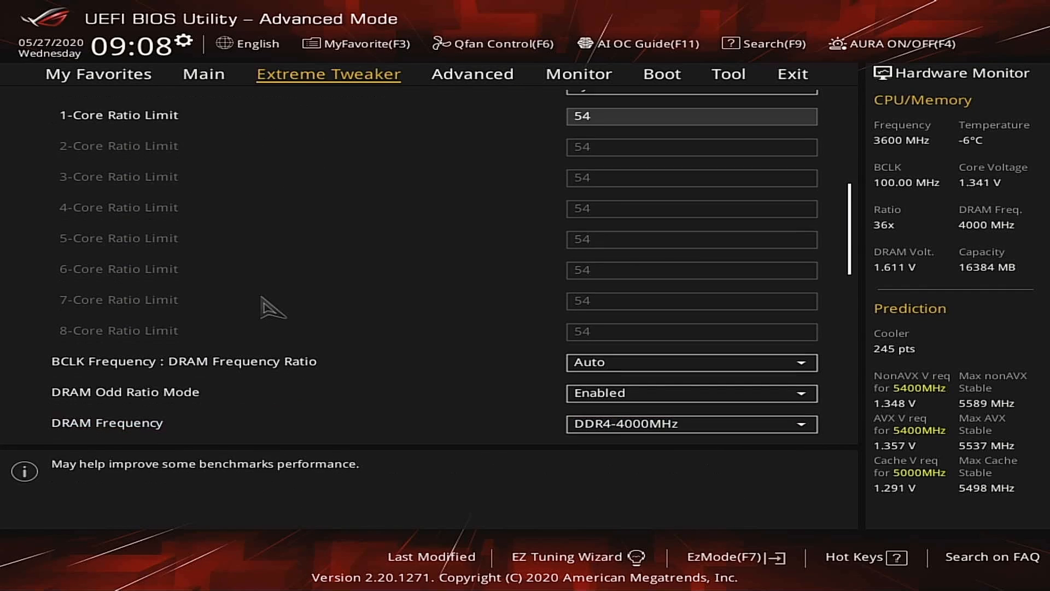
pyautogui.press('Up')
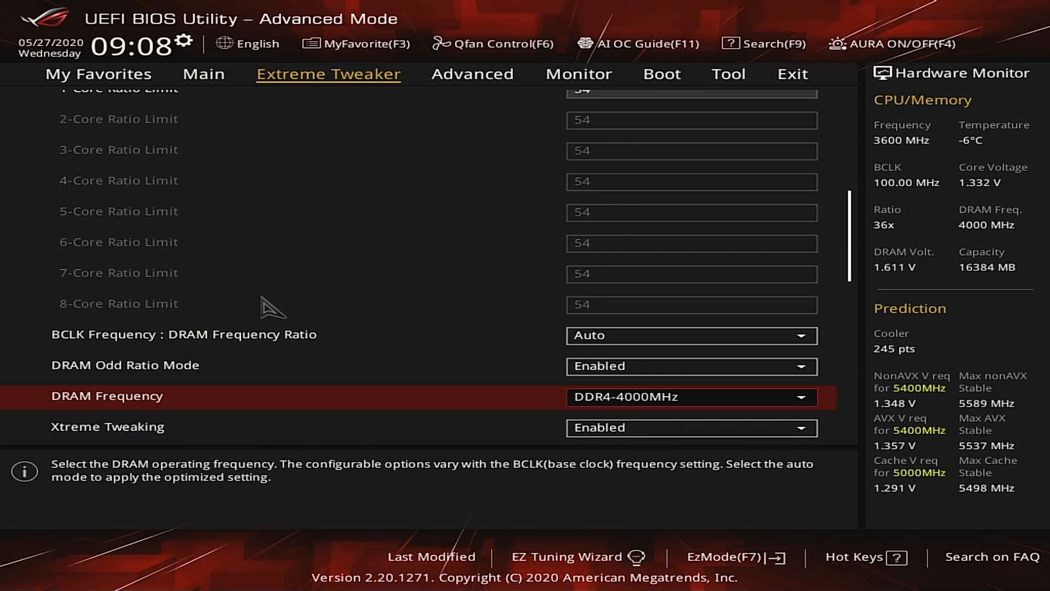
# Look over the entries from Xtreme Tweaking to AI Features, returning to Tweaker's Paradise
pyautogui.press('Down')
pyautogui.press('Down')
pyautogui.press('Down')
pyautogui.press('Down')
pyautogui.press('Down')
pyautogui.press('Down')
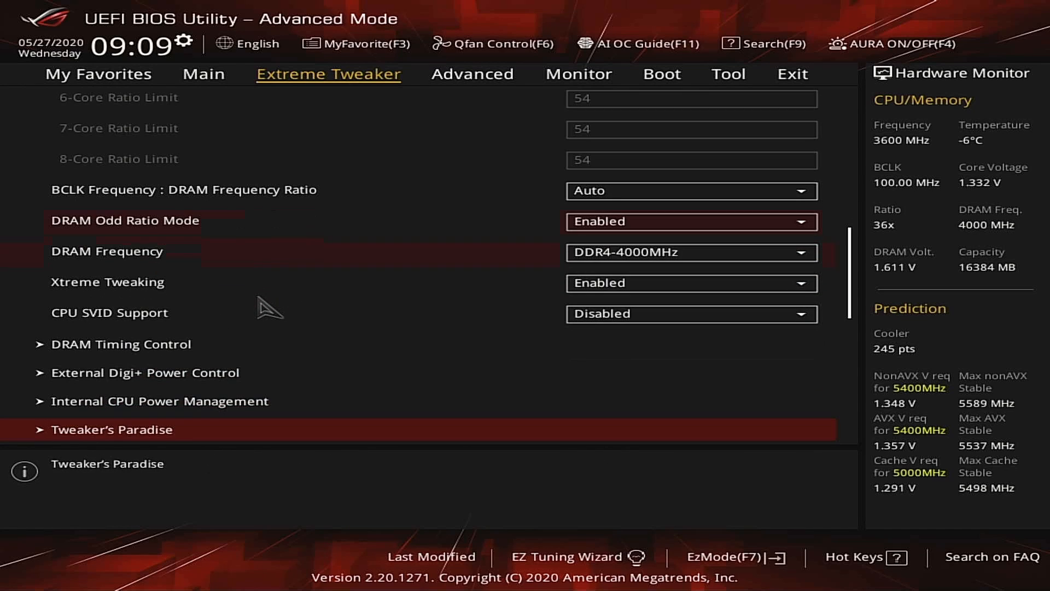
pyautogui.press('Down')
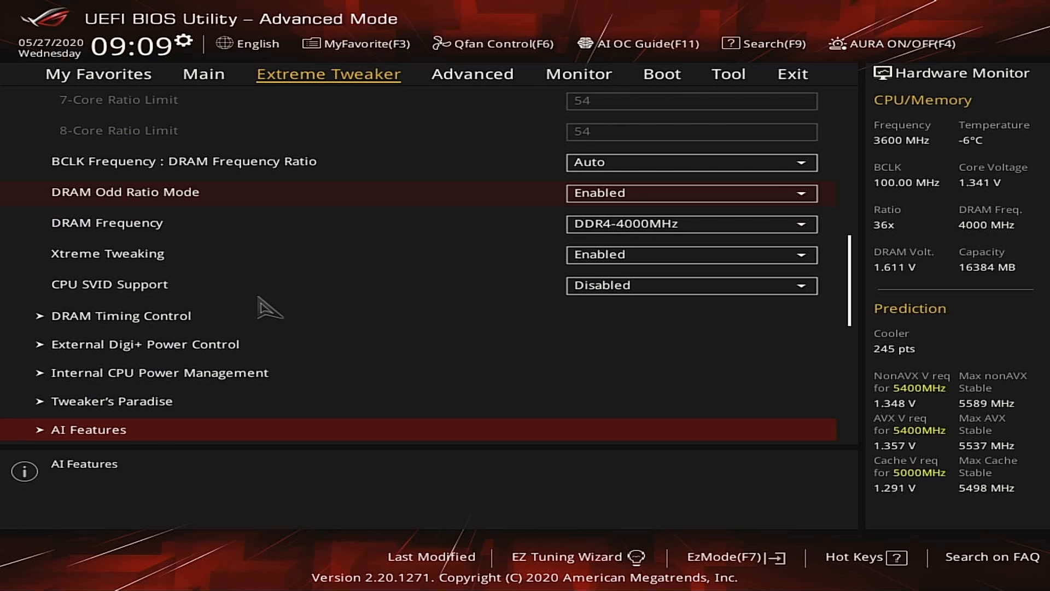
pyautogui.press('Up')
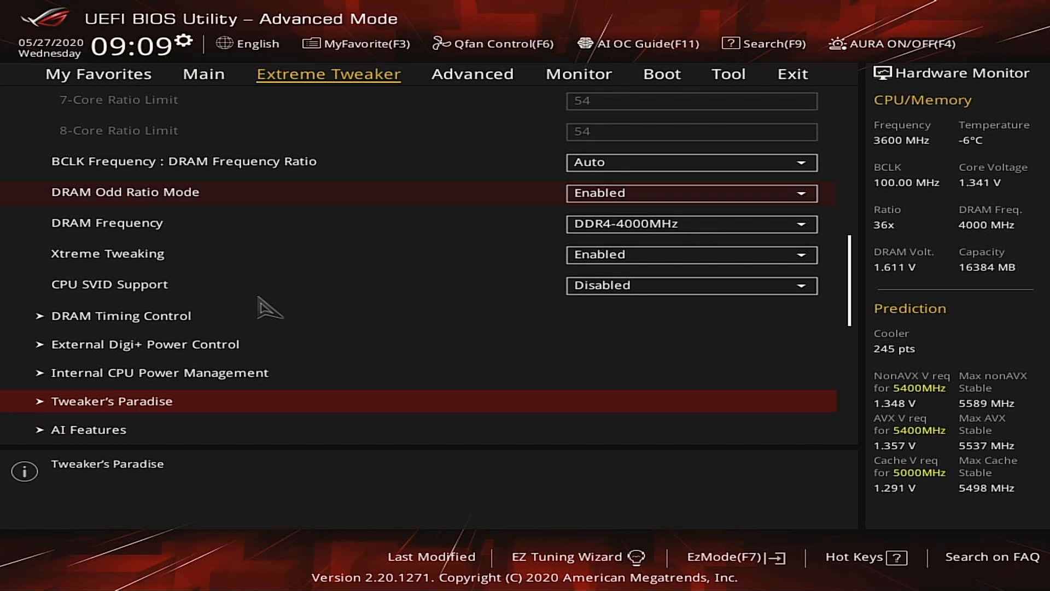
# Review the main Extreme Tweaker list backwards from Tweaker's Paradise to ASUS MultiCore Enhancement
pyautogui.press('Up')
pyautogui.press('Up')
pyautogui.press('Up')
pyautogui.press('Up')
pyautogui.press('Up')
pyautogui.press('Up')
pyautogui.press('Up')
pyautogui.press('Up')
pyautogui.press('Up')
pyautogui.press('Up')
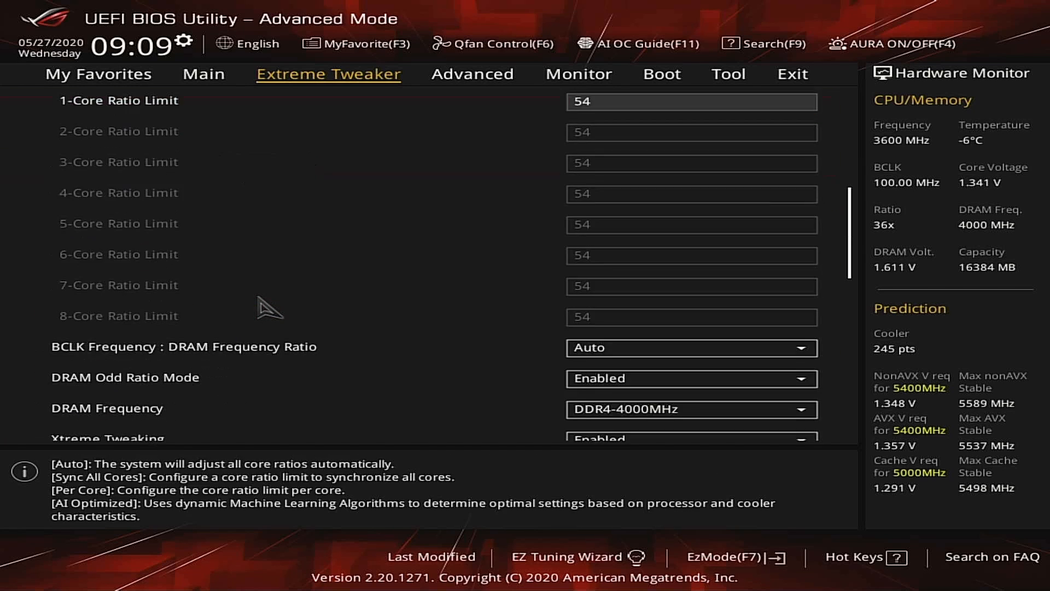
pyautogui.press('Up')
pyautogui.press('Up')
pyautogui.press('Up')
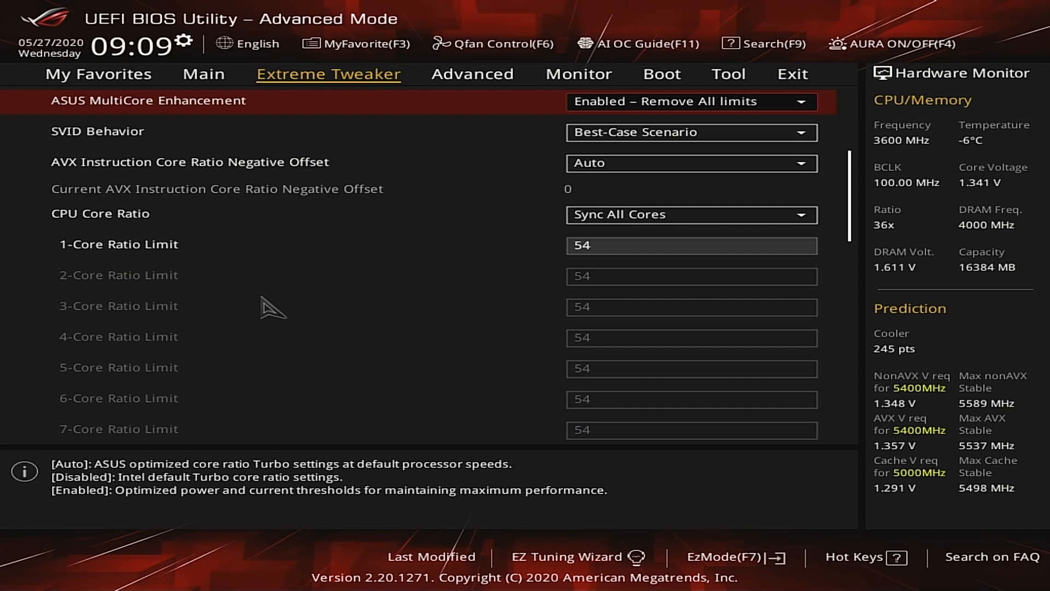
# Recheck the settings between ASUS MultiCore Enhancement and DRAM Odd Ratio Mode, returning to ASUS MultiCore Enhancement
pyautogui.press('Down')
pyautogui.press('Down')
pyautogui.press('Down')
pyautogui.press('Down')
pyautogui.press('Down')
pyautogui.press('Down')
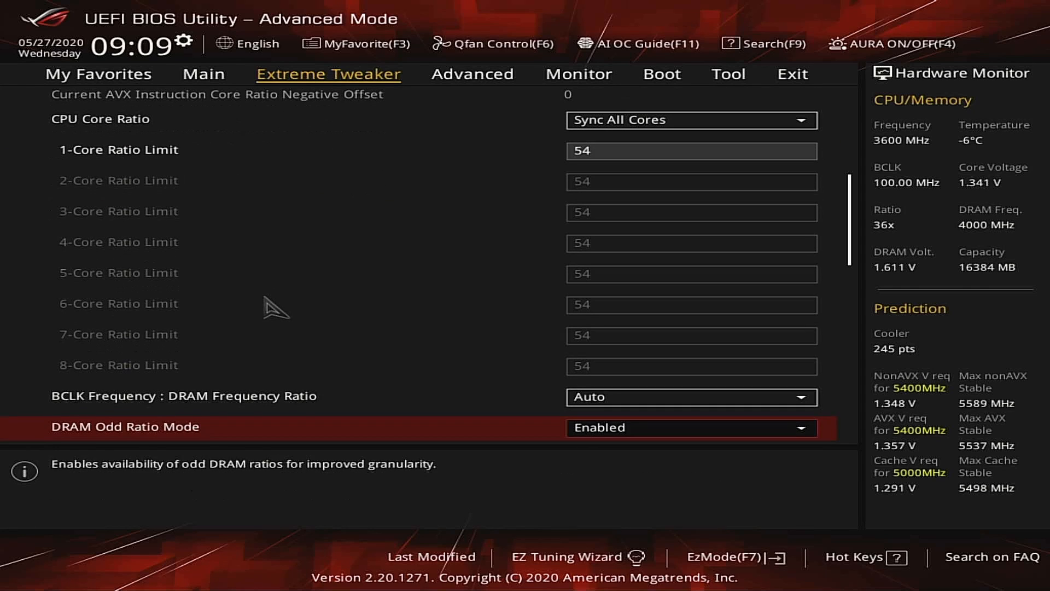
pyautogui.press('Up')
pyautogui.press('Up')
pyautogui.press('Up')
pyautogui.press('Up')
pyautogui.press('Up')
pyautogui.press('Up')
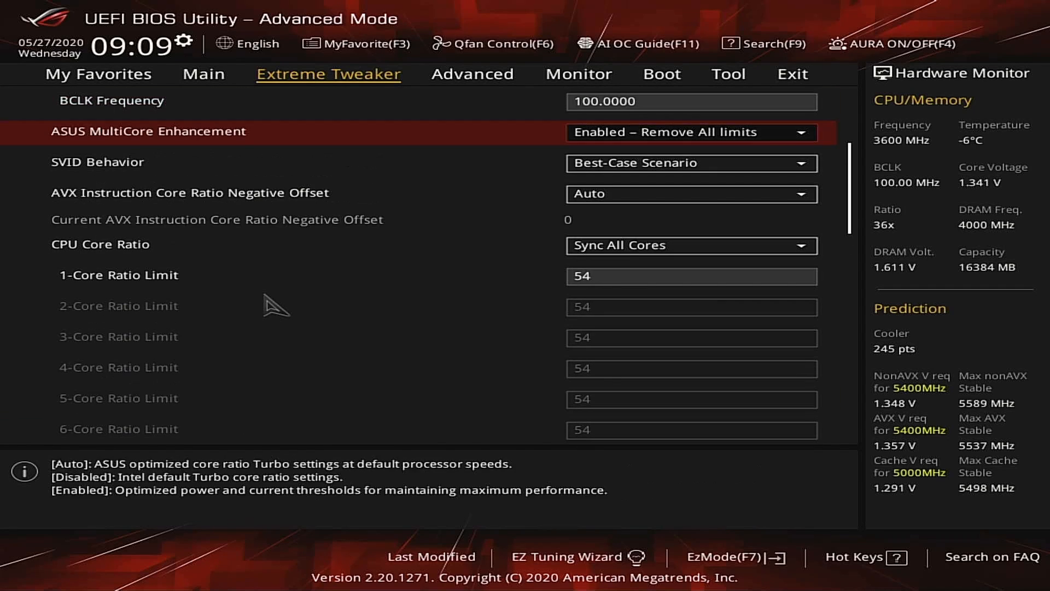
# Review the 1-Core Ratio Limit and the DRAM, Xtreme Tweaking and CPU SVID Support settings, ending at DRAM Timing Control
pyautogui.press('Down')
pyautogui.press('Down')
pyautogui.press('Down')
pyautogui.press('Down')
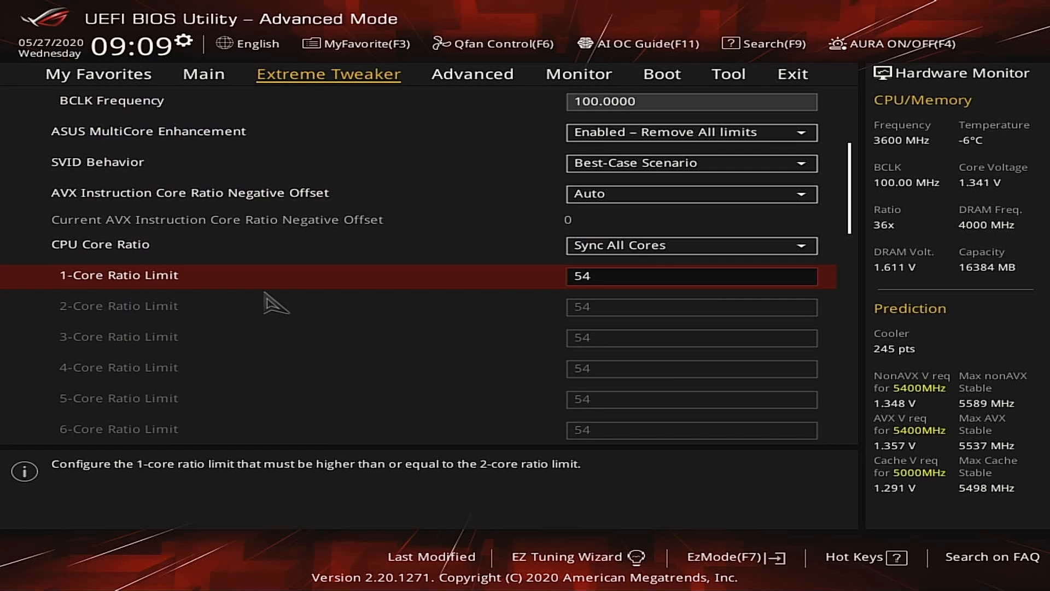
pyautogui.press('Down')
pyautogui.press('Down')
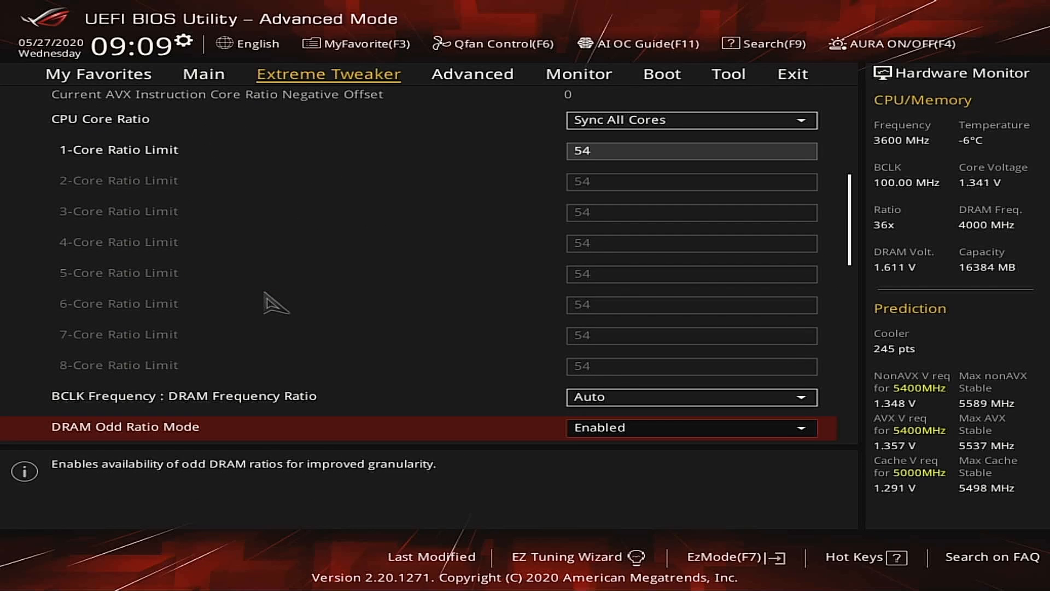
pyautogui.press('Down')
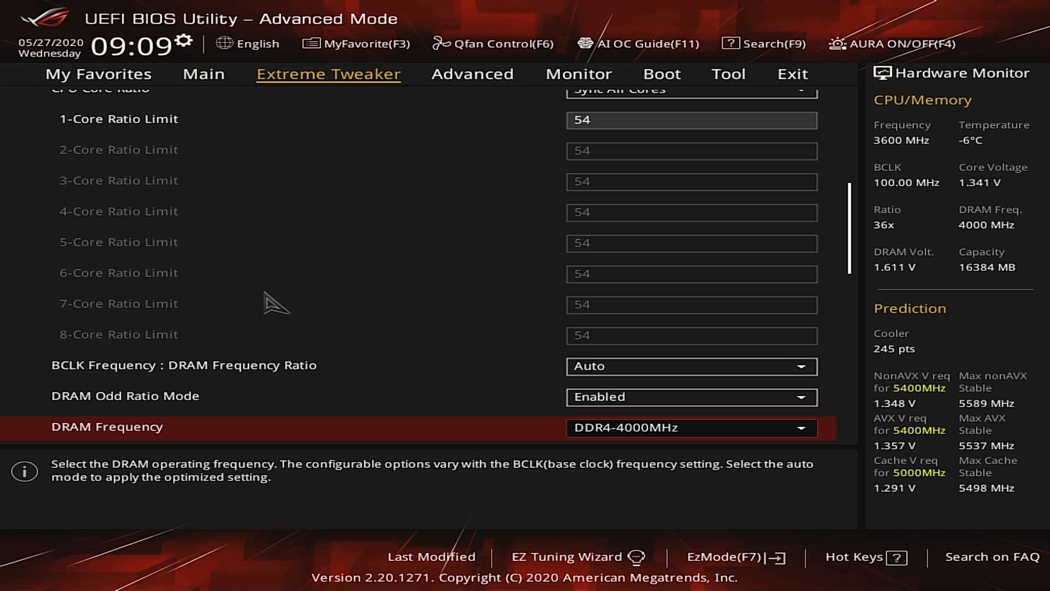
pyautogui.press('Down')
pyautogui.press('Down')
pyautogui.press('Down')
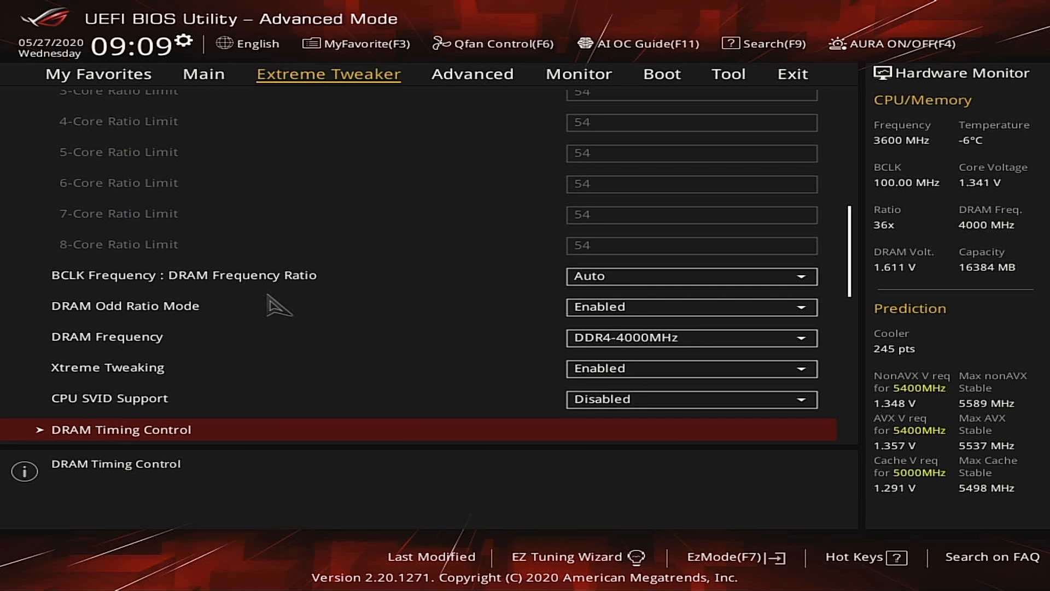
# Continue past the power control submenus and open Tweaker's Paradise
pyautogui.press('Down')
pyautogui.press('Down')
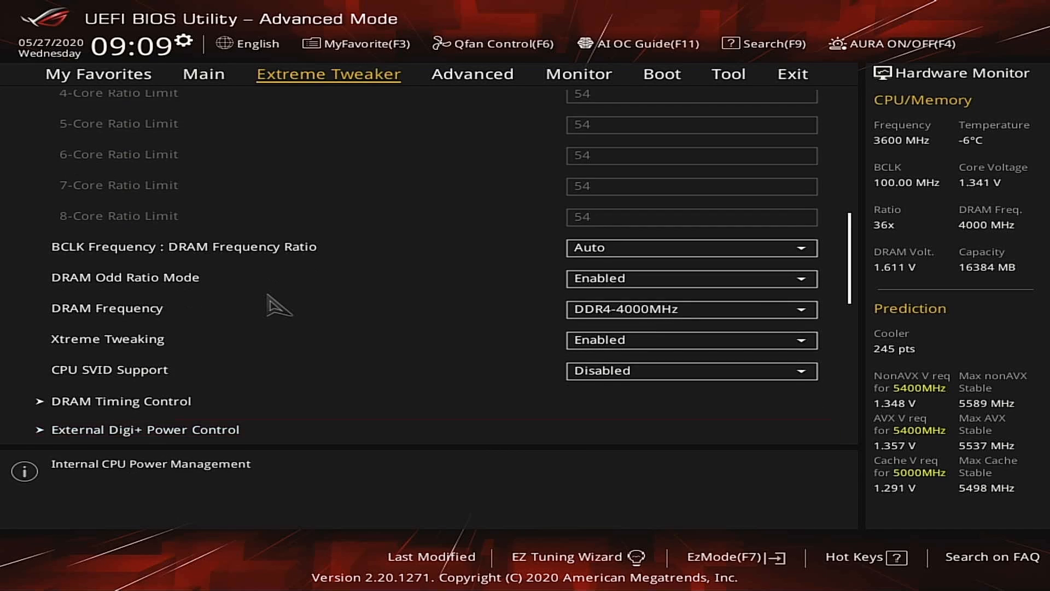
pyautogui.press('Down')
pyautogui.press('Down')
pyautogui.press('Down')
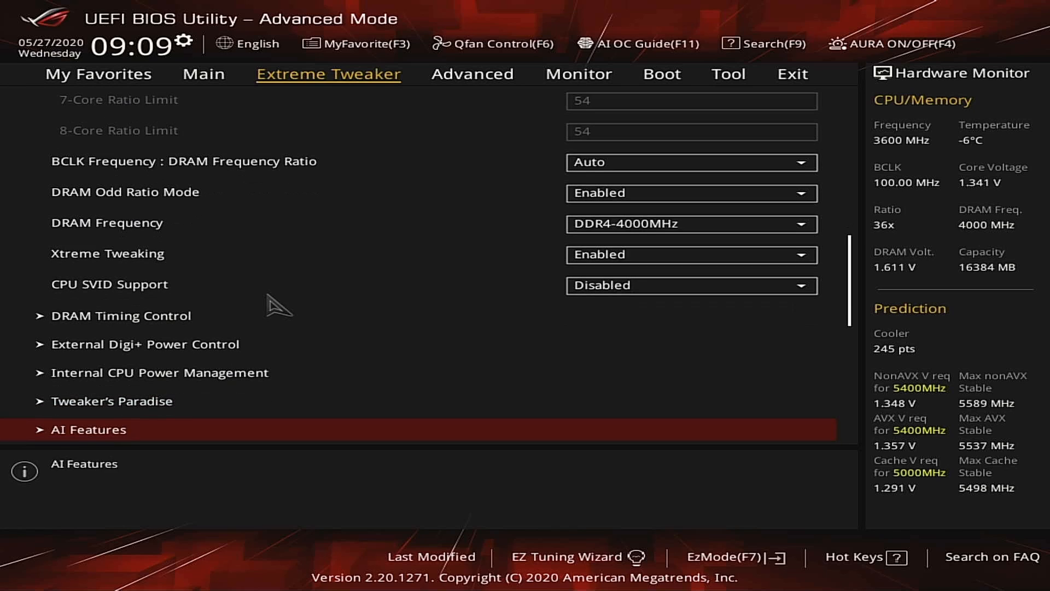
pyautogui.press('Up')
pyautogui.press('Up')
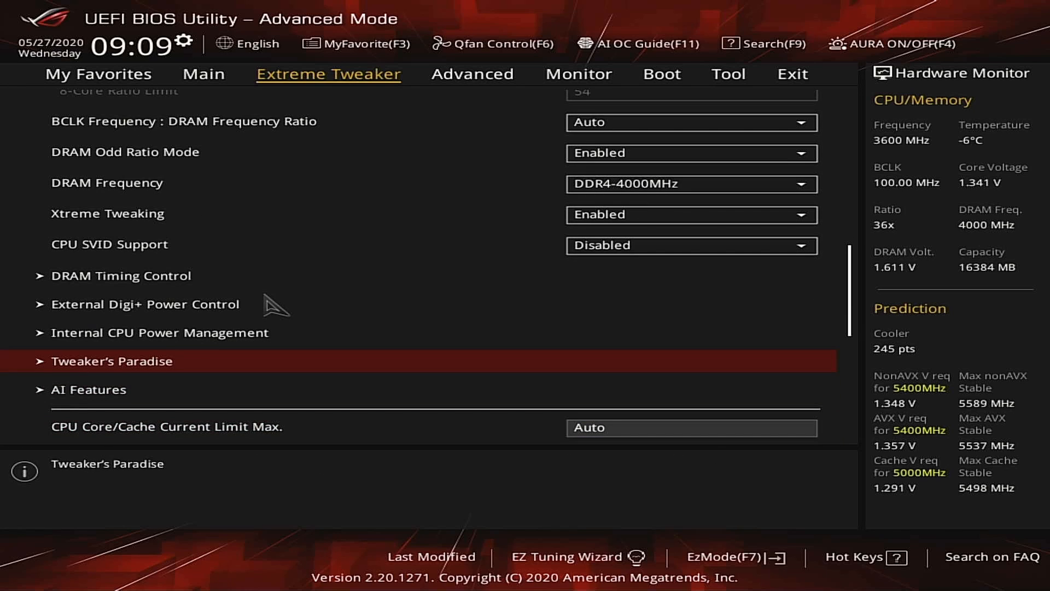
pyautogui.press('Up')
pyautogui.press('Down')
pyautogui.press('Return')
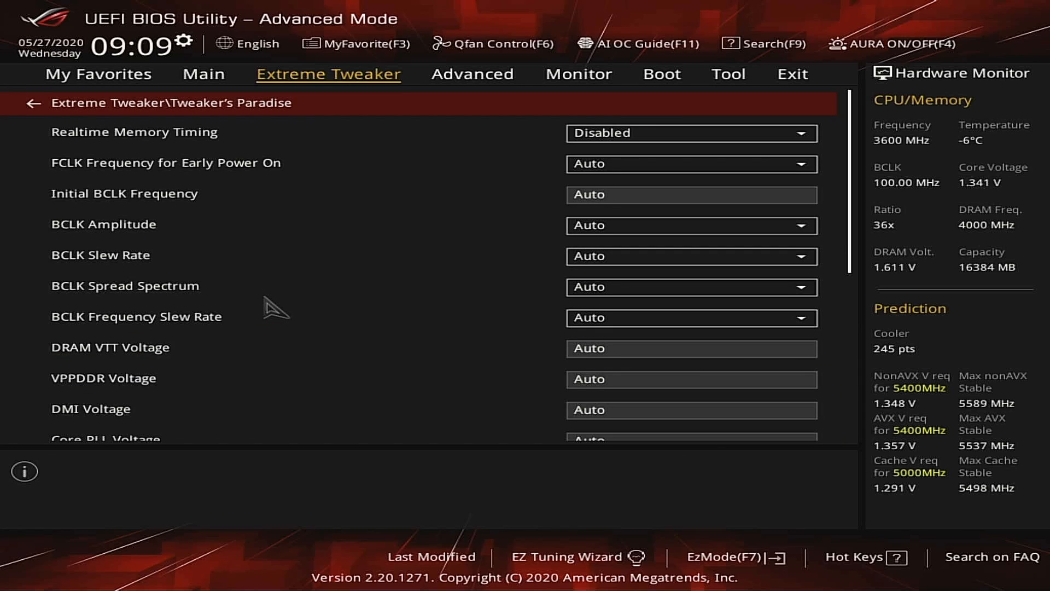
# Examine the Tweaker's Paradise settings from Realtime Memory Timing to Memory Controller PLL Voltage
pyautogui.press('Down')
pyautogui.press('Down')
pyautogui.press('Down')
pyautogui.press('Down')
pyautogui.press('Down')
pyautogui.press('Down')
pyautogui.press('Down')
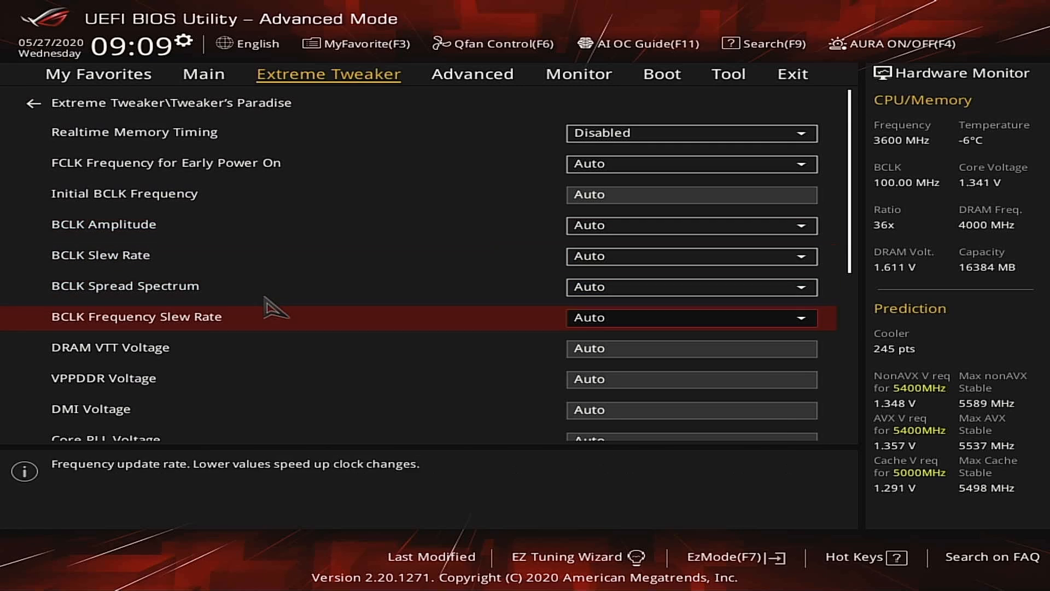
pyautogui.press('Down')
pyautogui.press('Down')
pyautogui.press('Down')
pyautogui.press('Down')
pyautogui.press('Down')
pyautogui.press('Down')
pyautogui.press('Down')
pyautogui.press('Down')
pyautogui.press('Down')
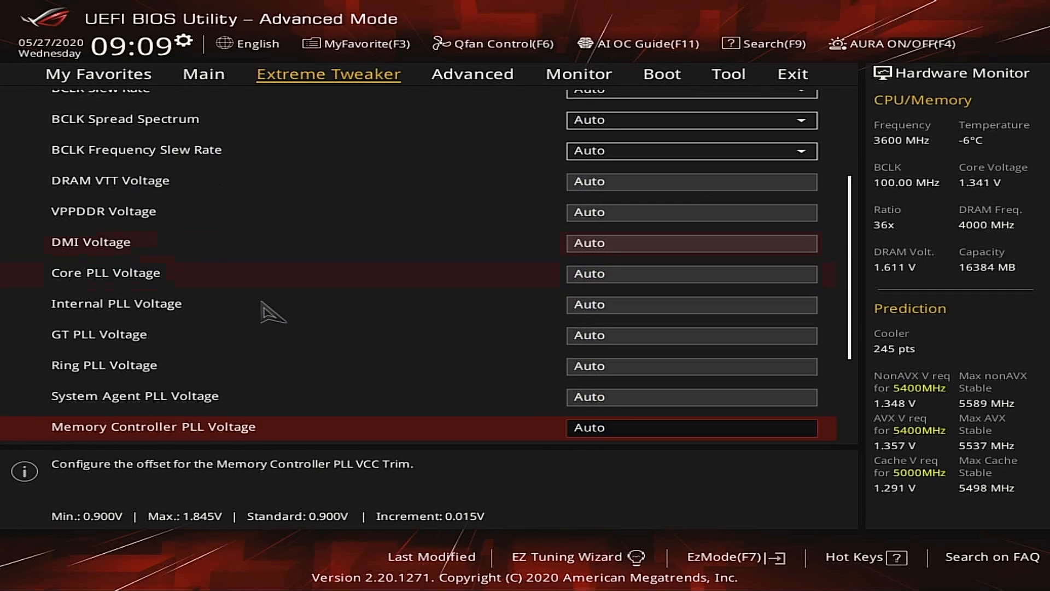
# Review the PLL, DMI, DRAM VTT and BCLK settings in reverse, ending at Initial BCLK Frequency
pyautogui.press('Down')
pyautogui.press('Up')
pyautogui.press('Up')
pyautogui.press('Down')
pyautogui.press('Up')
pyautogui.press('Up')
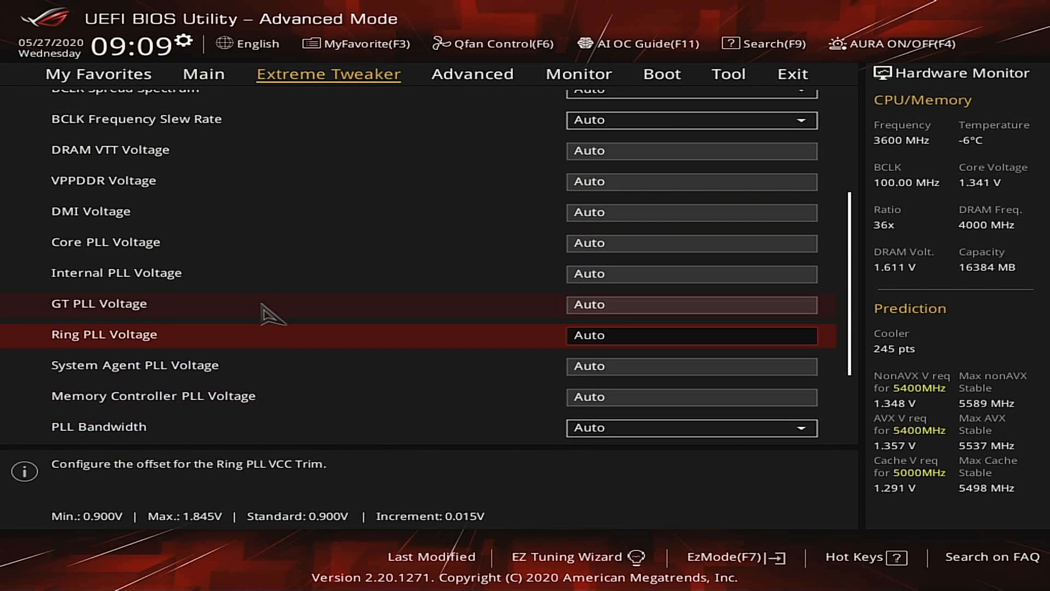
pyautogui.press('Up')
pyautogui.press('Up')
pyautogui.press('Up')
pyautogui.press('Up')
pyautogui.press('Up')
pyautogui.press('Up')
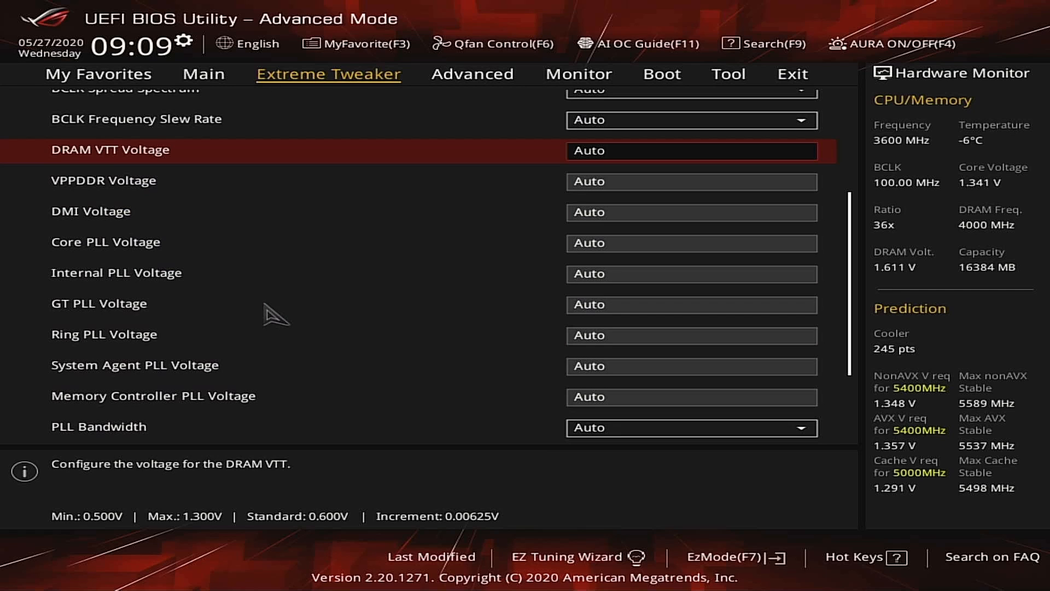
pyautogui.press('Up')
pyautogui.press('Up')
pyautogui.press('Up')
pyautogui.press('Up')
pyautogui.press('Up')
pyautogui.press('Up')
pyautogui.press('Down')
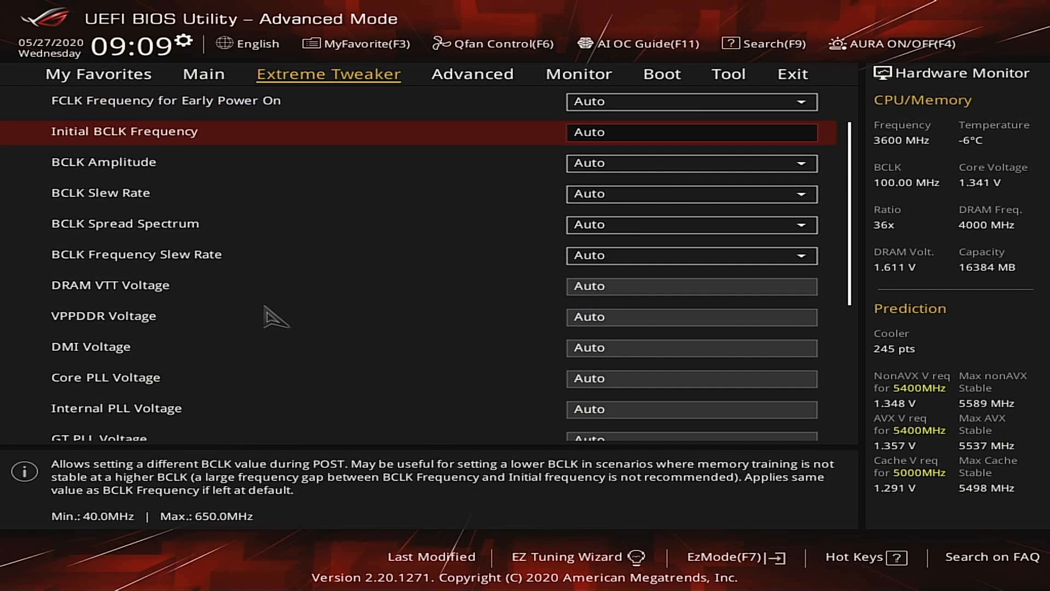
# Examine the Tweaker's Paradise settings from BCLK Amplitude through PLL Bandwidth to Eventual DMI Voltage
pyautogui.press('Down')
pyautogui.press('Down')
pyautogui.press('Down')
pyautogui.press('Down')
pyautogui.press('Down')
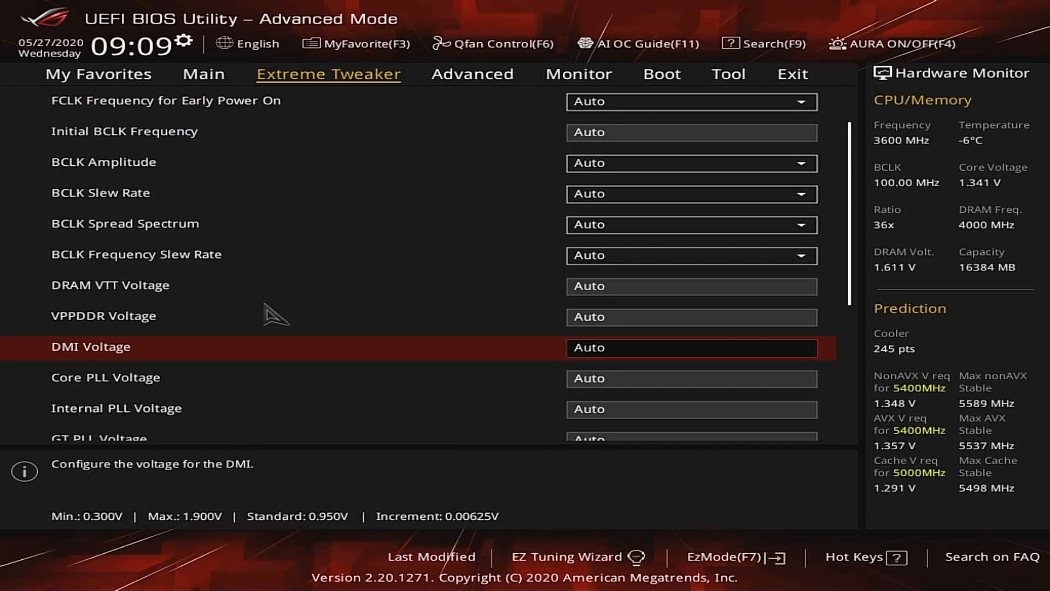
pyautogui.press('Down')
pyautogui.press('Down')
pyautogui.press('Down')
pyautogui.press('Down')
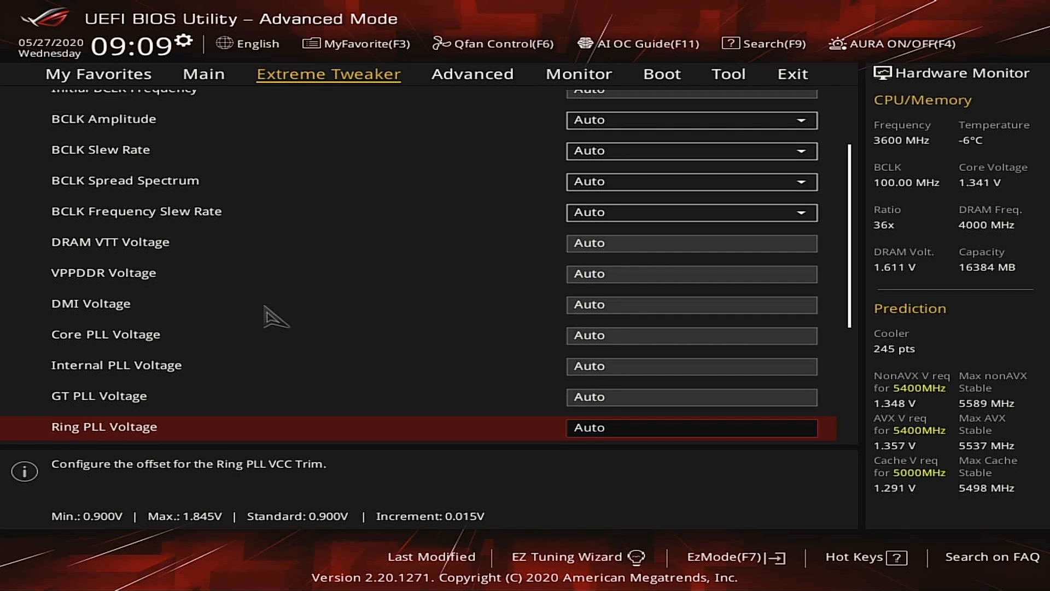
pyautogui.press('Down')
pyautogui.press('Down')
pyautogui.press('Down')
pyautogui.press('Down')
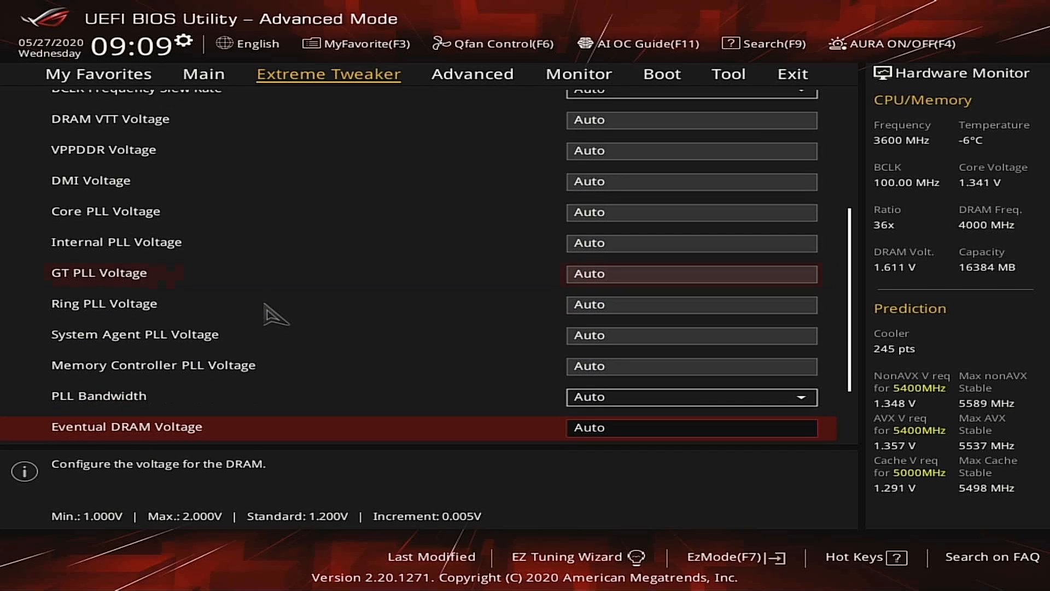
pyautogui.press('Down')
pyautogui.press('Down')
pyautogui.press('Down')
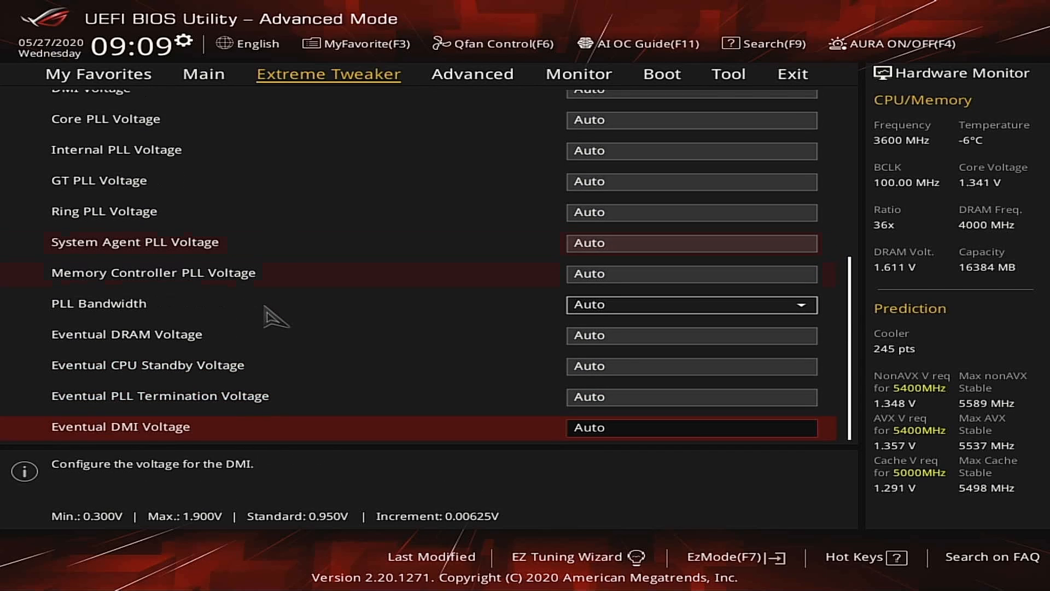
# Go back over the voltage settings to BCLK Amplitude and leave Tweaker's Paradise
pyautogui.press('Up')
pyautogui.press('Up')
pyautogui.press('Up')
pyautogui.press('Up')
pyautogui.press('Up')
pyautogui.press('Up')
pyautogui.press('Up')
pyautogui.press('Up')
pyautogui.press('Up')
pyautogui.press('Up')
pyautogui.press('Up')
pyautogui.press('Up')
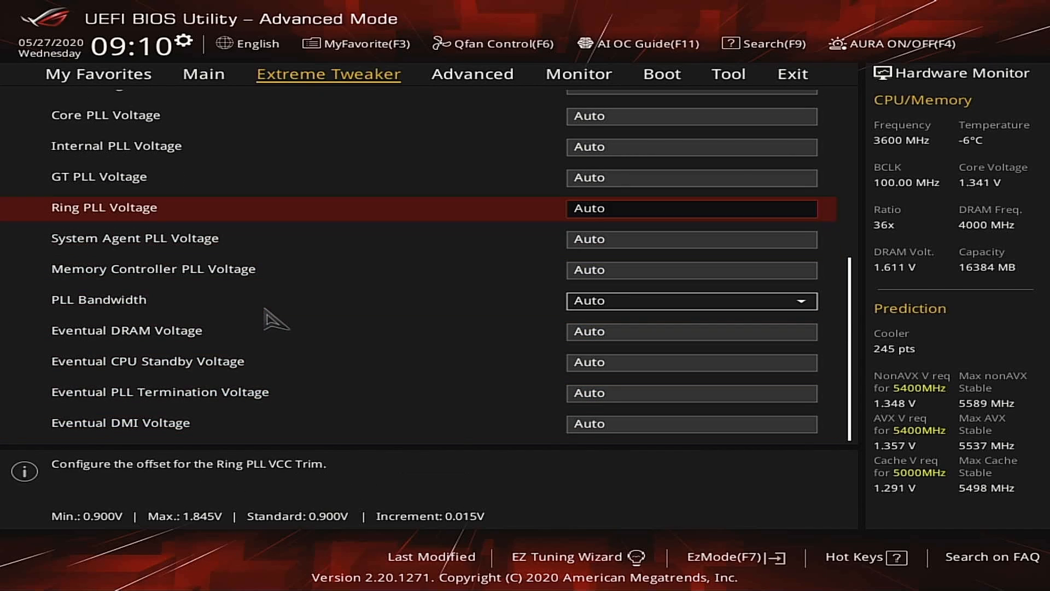
pyautogui.press('Up')
pyautogui.press('Up')
pyautogui.press('Up')
pyautogui.press('Up')
pyautogui.press('Up')
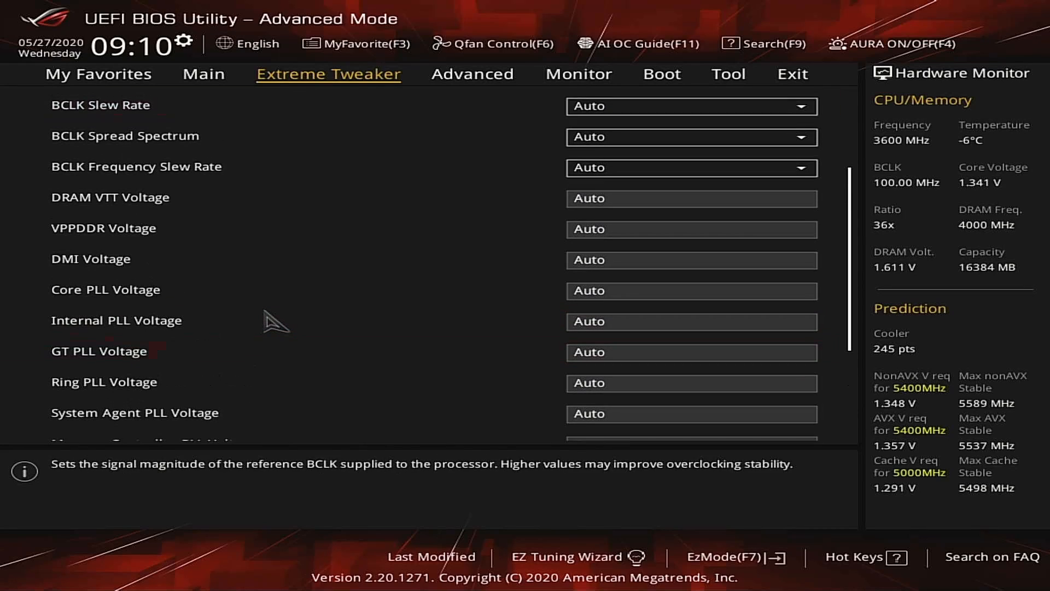
pyautogui.press('Escape')
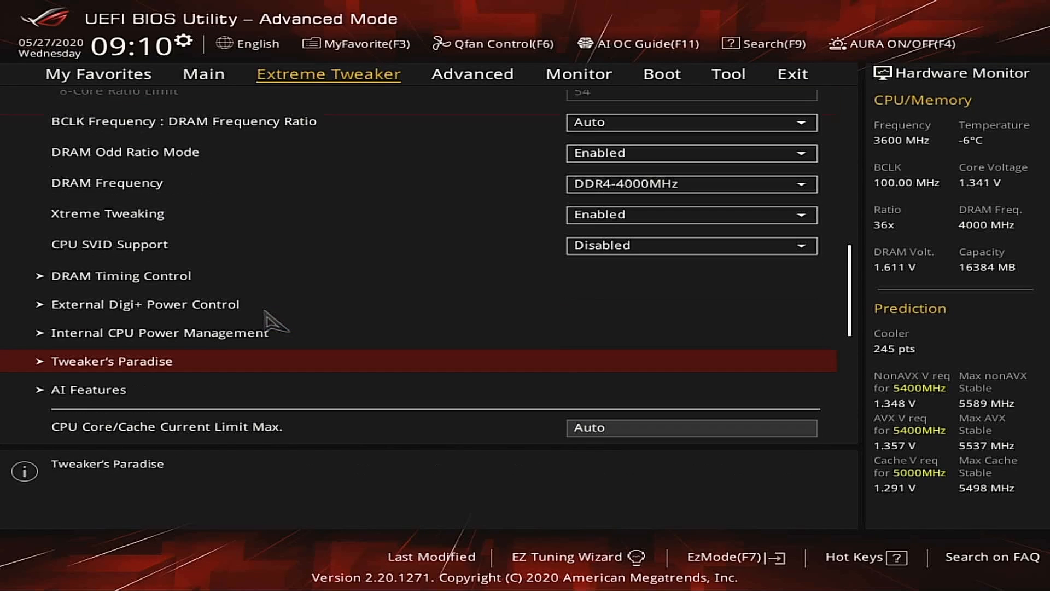
# Open AI Features and examine the settings from Package Temperature Threshold to Recalibrate Cooler, returning to Cooler Efficiency Customize
pyautogui.press('Down')
pyautogui.press('Return')
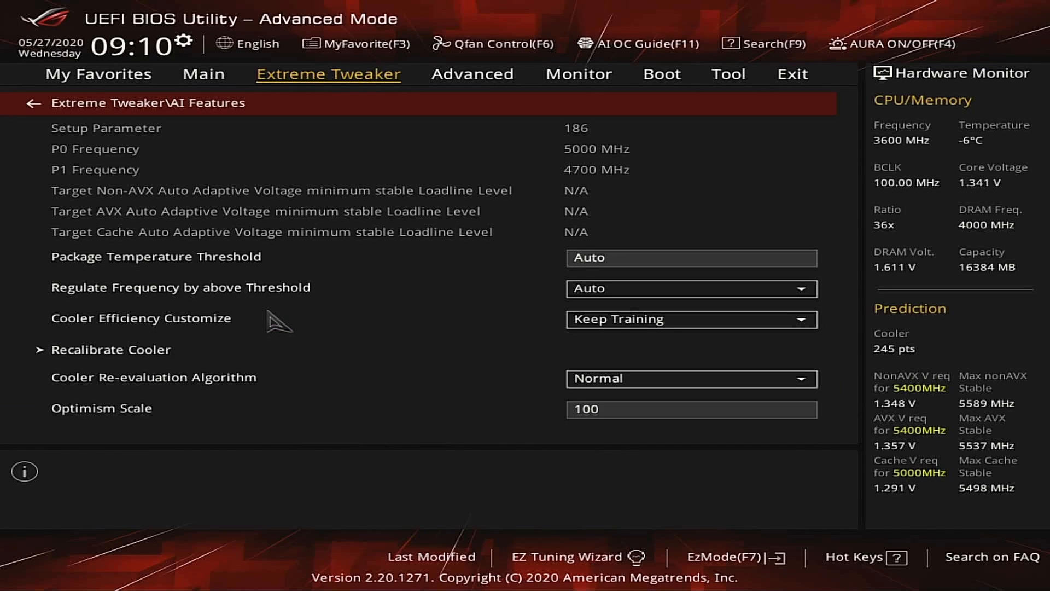
pyautogui.press('Down')
pyautogui.press('Down')
pyautogui.press('Down')
pyautogui.press('Down')
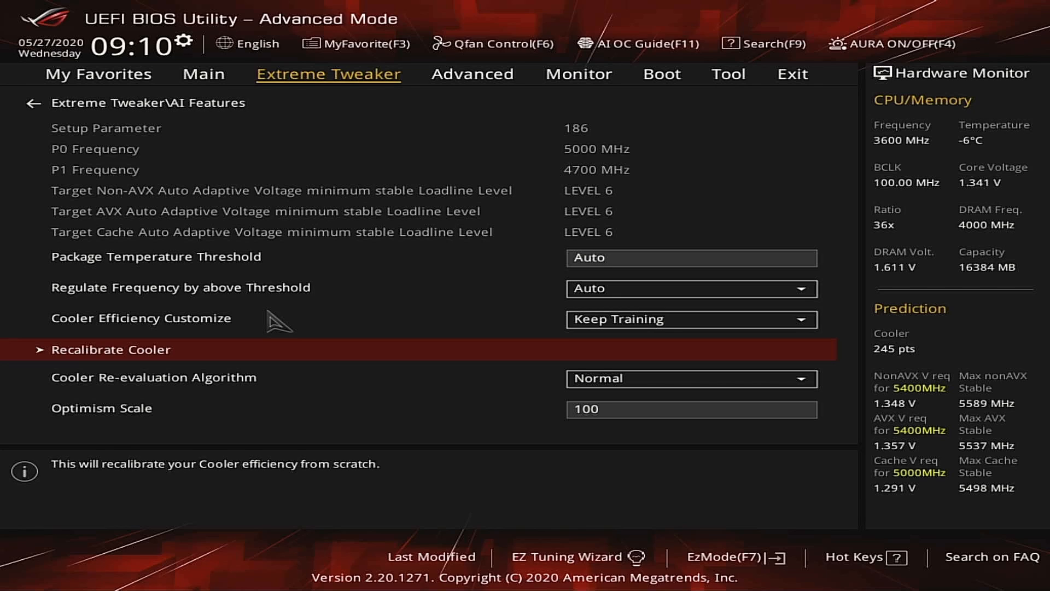
pyautogui.press('Up')
pyautogui.press('Down')
pyautogui.press('Up')
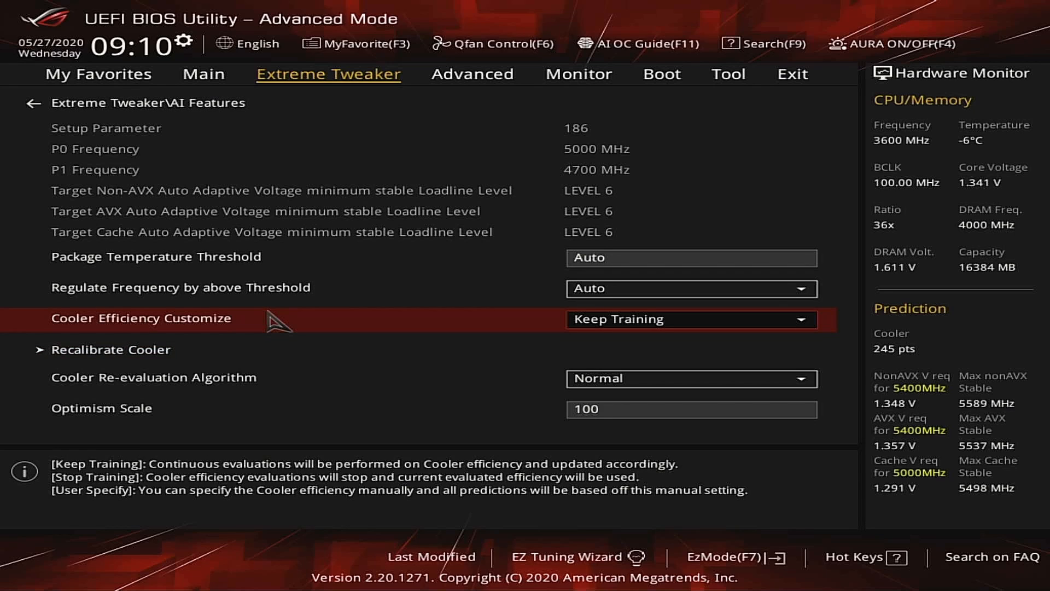
# Check the available options for Regulate Frequency by above Threshold without changing the setting
pyautogui.press('Up')
pyautogui.press('Up')
pyautogui.press('Down')
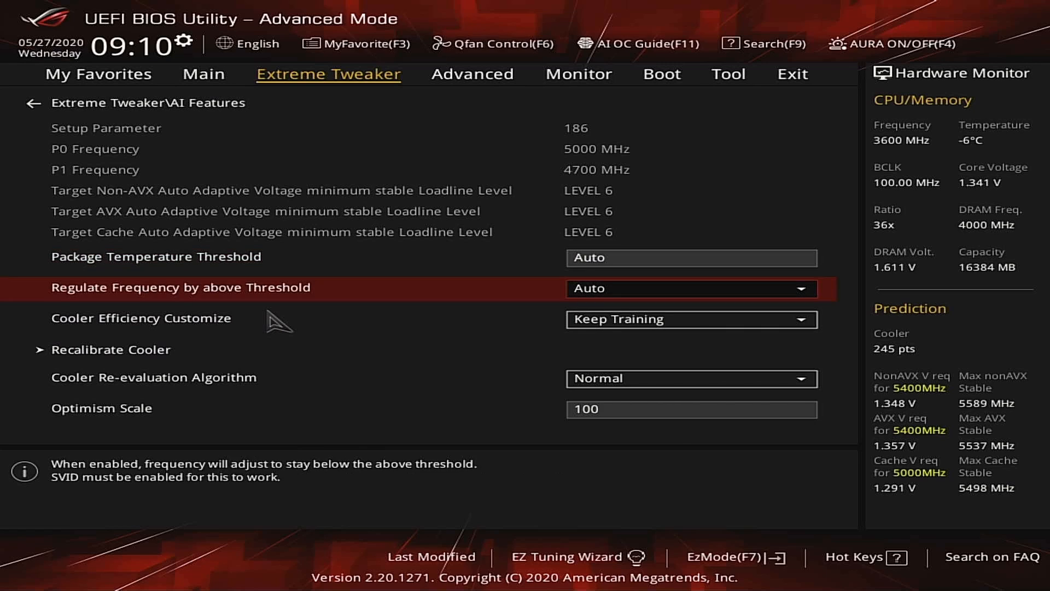
pyautogui.press('Return')
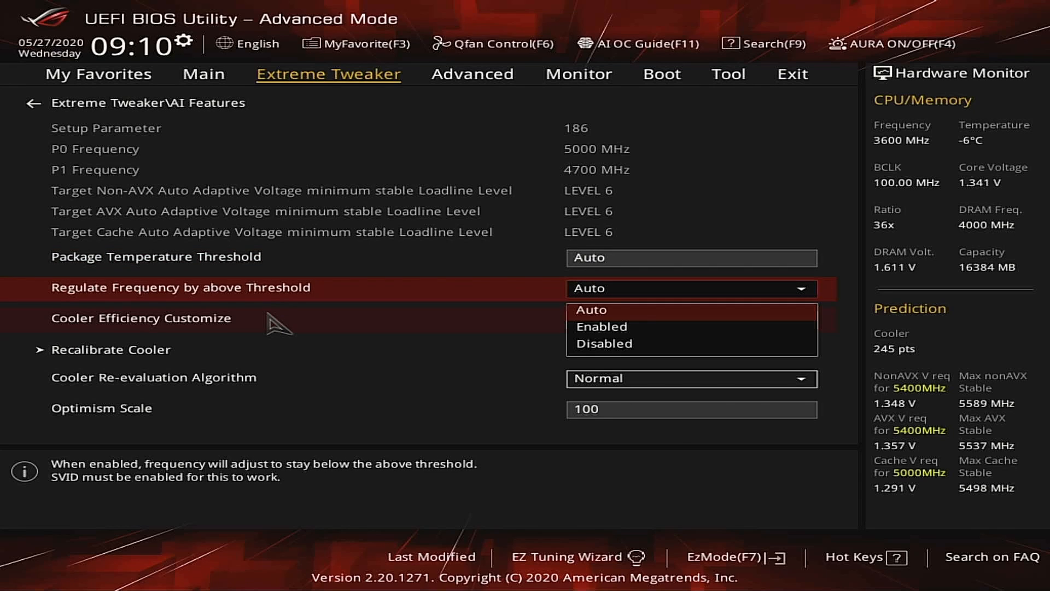
pyautogui.press('Escape')
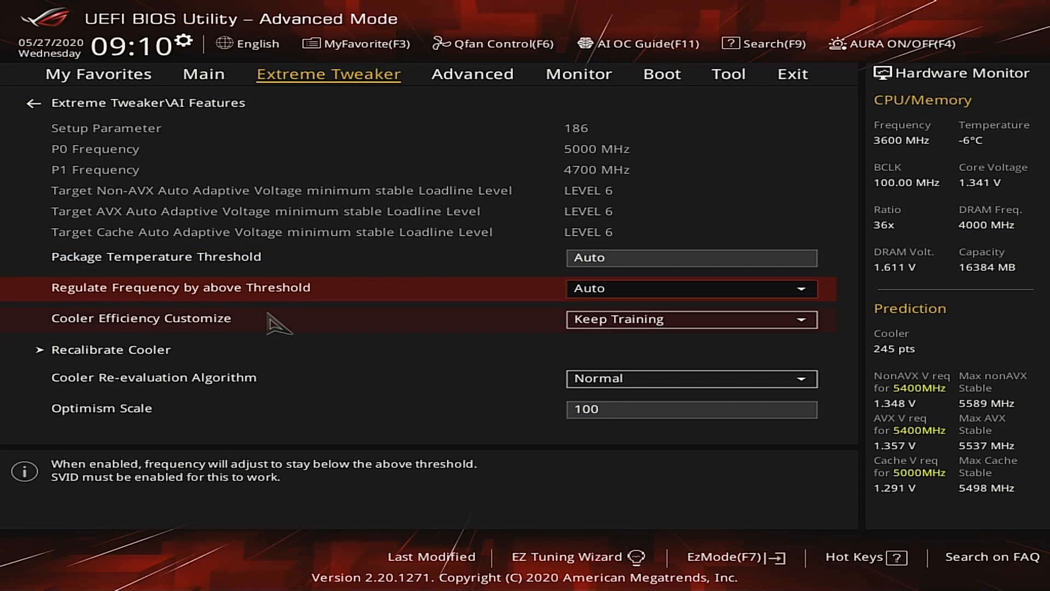
# Open the Recalibrate Cooler confirmation and decline retraining the cooler
pyautogui.press('Down')
pyautogui.press('Down')
pyautogui.press('Return')
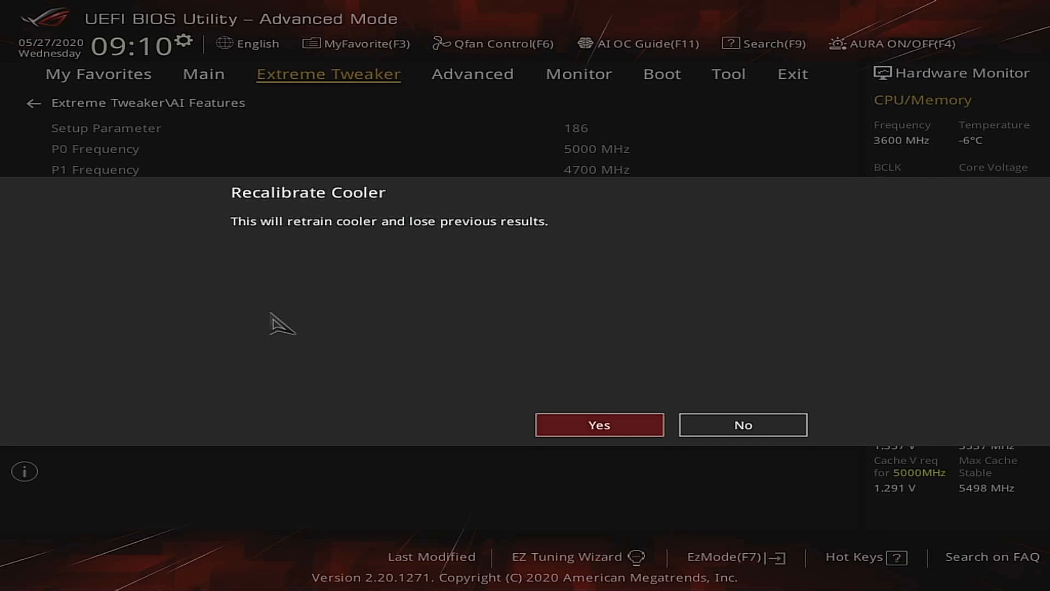
pyautogui.press('Right')
pyautogui.press('Return')
# Examine Optimism Scale and the Cooler Re-evaluation Algorithm options, and leave AI Features
pyautogui.press('Down')
pyautogui.press('Down')
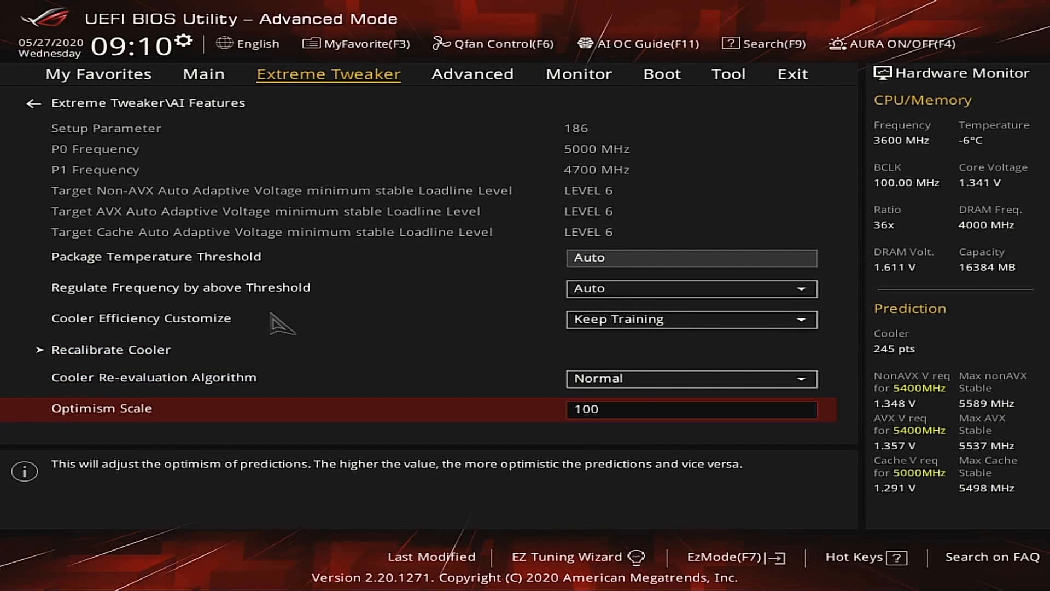
pyautogui.press('Up')
pyautogui.press('Return')
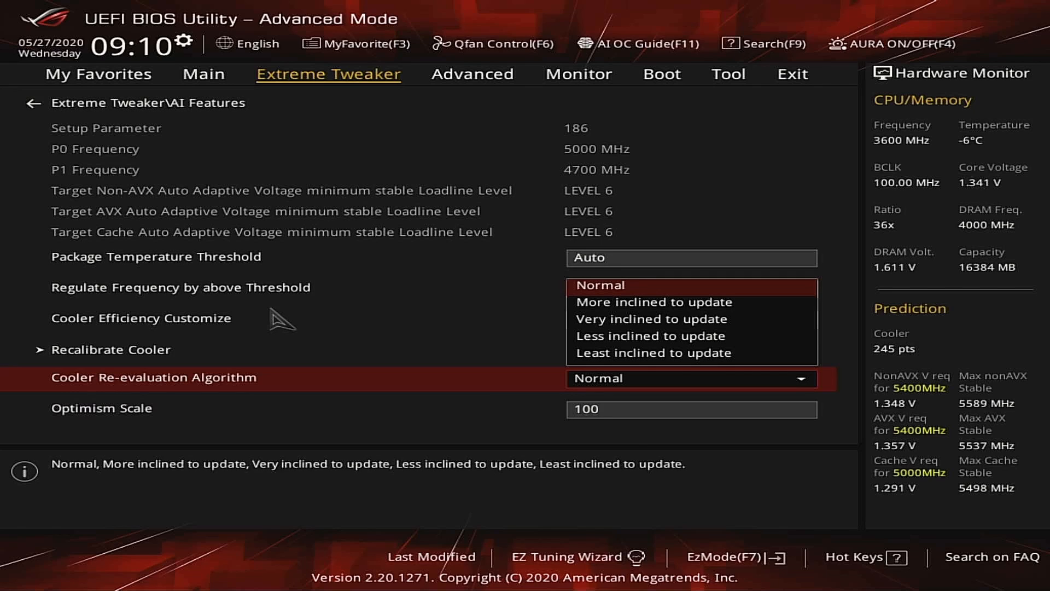
pyautogui.press('Escape')
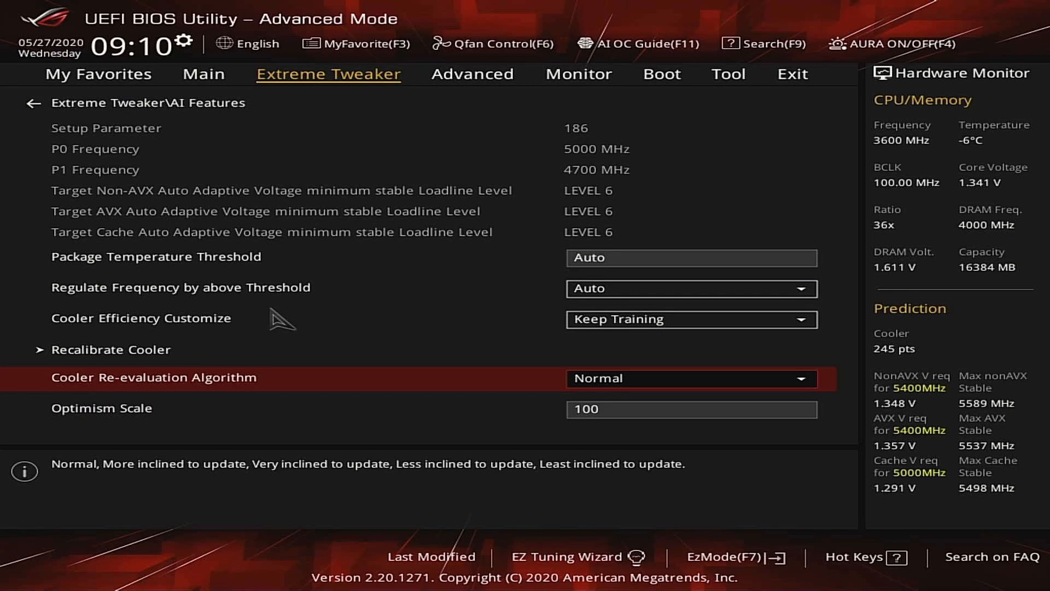
pyautogui.press('Escape')
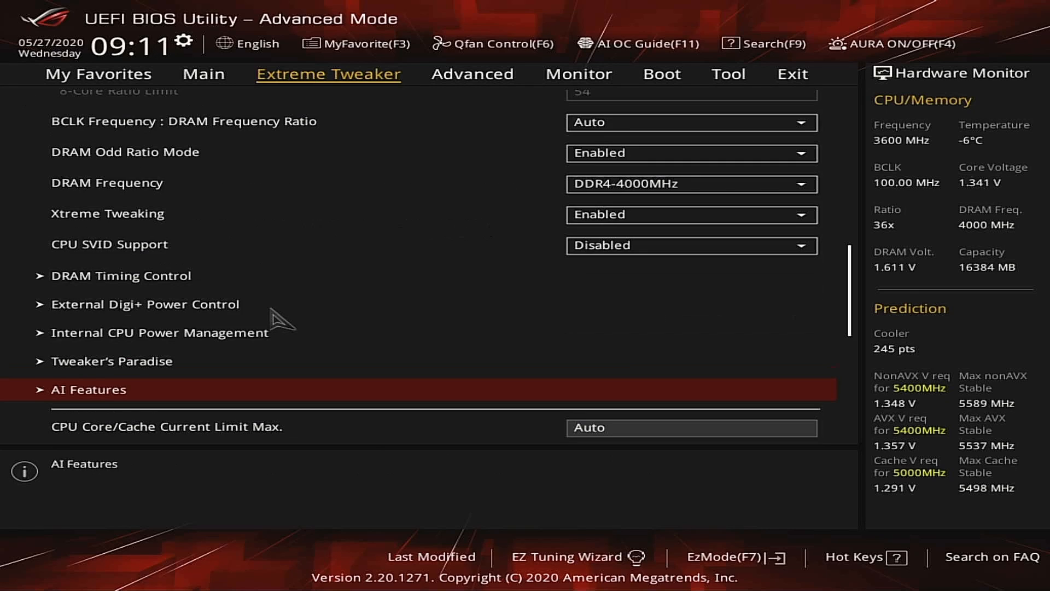
# Look over the current limit, Ring Down Bin and CPU cache ratio settings below AI Features
pyautogui.press('Down')
pyautogui.press('Down')
pyautogui.press('Down')
pyautogui.press('Down')
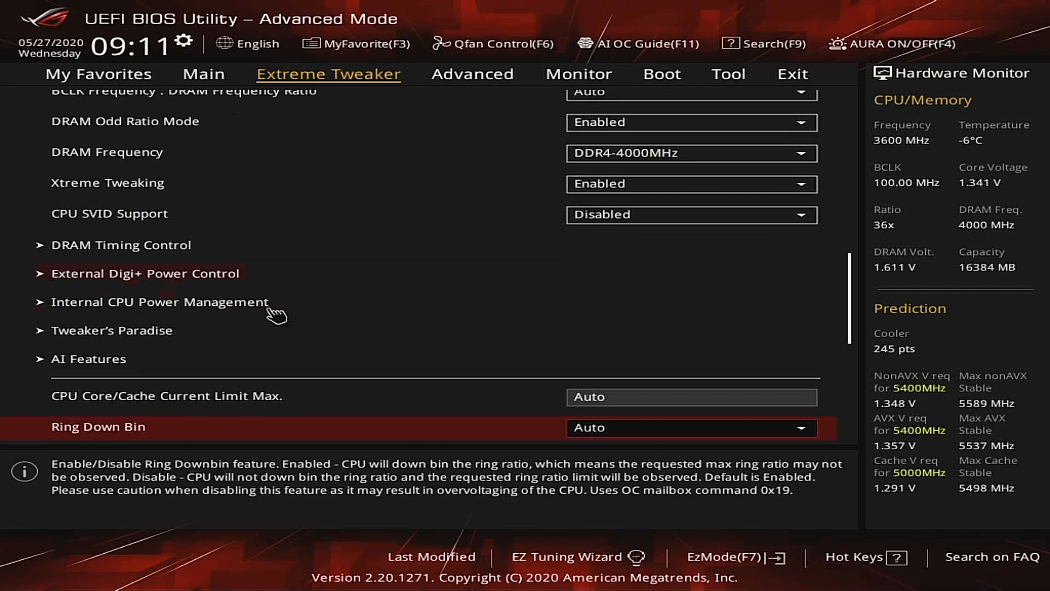
pyautogui.press('Up')
pyautogui.press('Up')
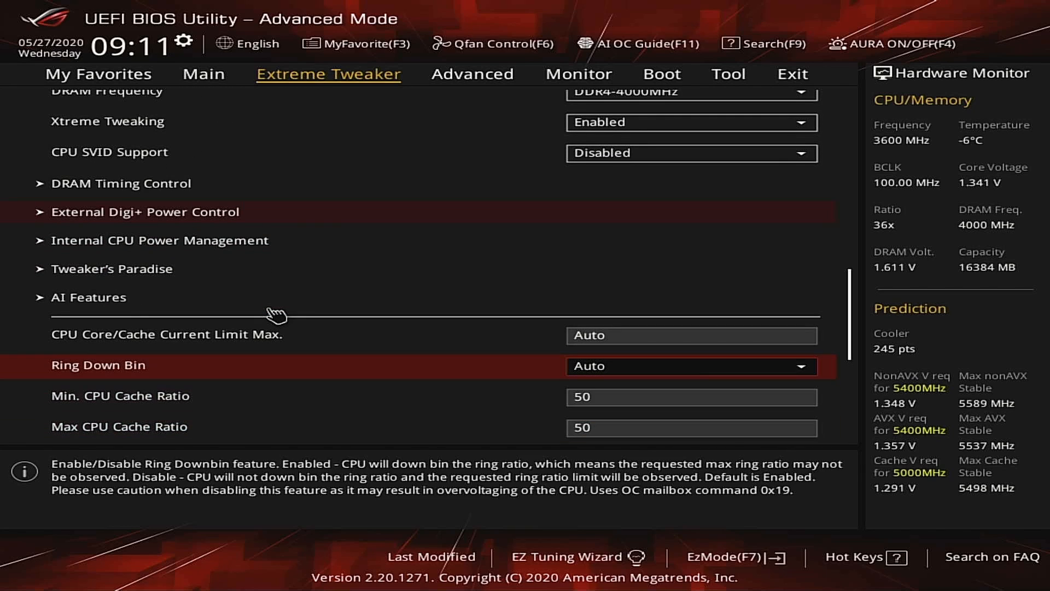
pyautogui.press('Down')
pyautogui.press('Down')
pyautogui.press('Down')
# Set CPU Core/Cache Current Limit Max. to 255.00
pyautogui.press('Up')
pyautogui.press('Up')
pyautogui.press('Up')
pyautogui.press('Up')
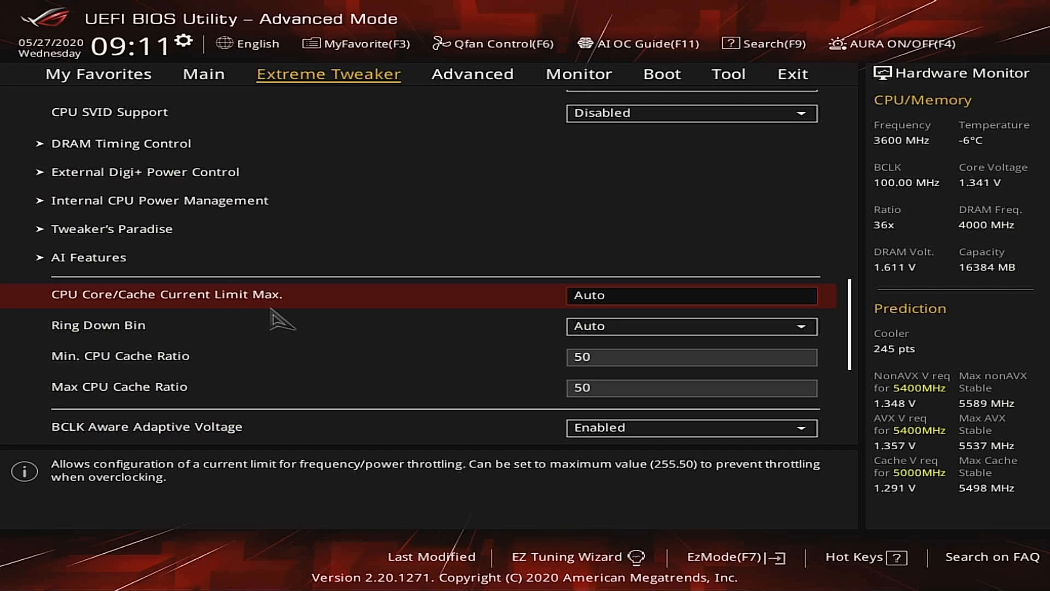
pyautogui.press('Down')
pyautogui.press('Up')
pyautogui.write('255.00')
pyautogui.press('Down')
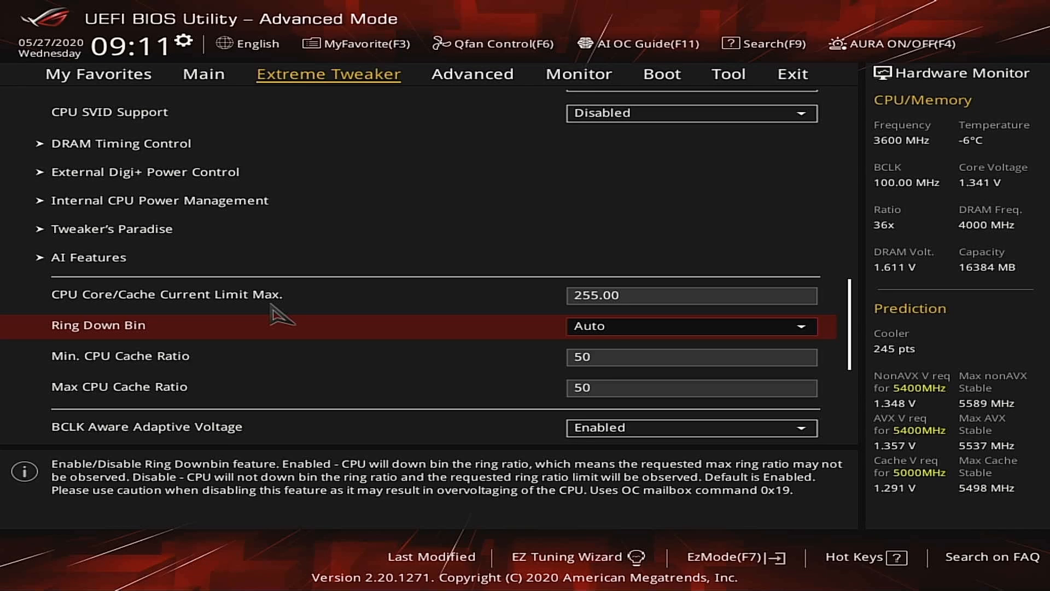
# Examine the minimum and maximum CPU cache ratio settings together with the Ring Down Bin description
pyautogui.press('Down')
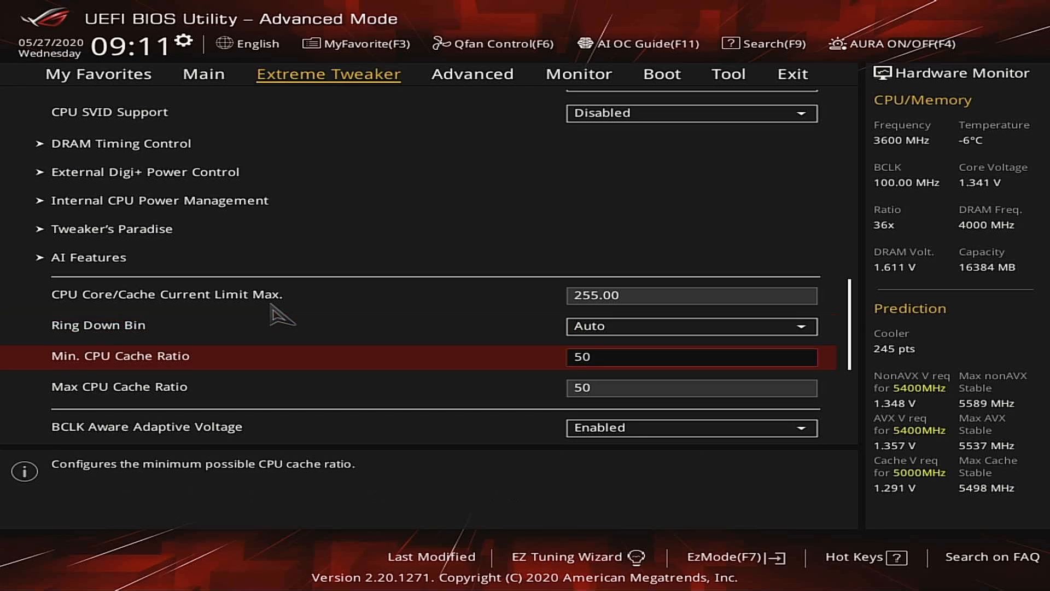
pyautogui.press('Down')
pyautogui.press('Up')
pyautogui.press('Down')
pyautogui.press('Up')
pyautogui.press('Down')
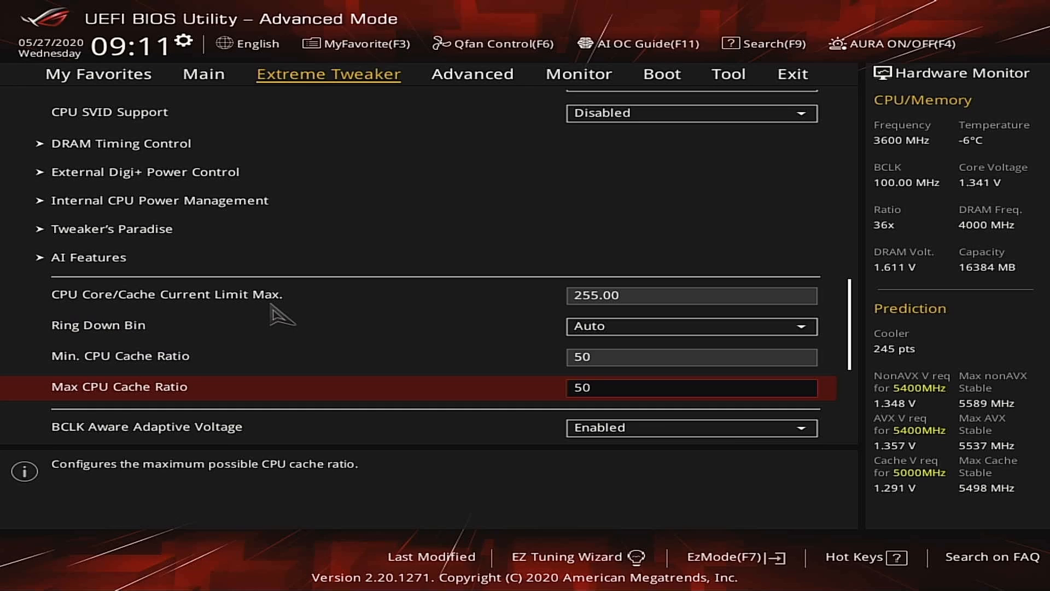
pyautogui.press('Up')
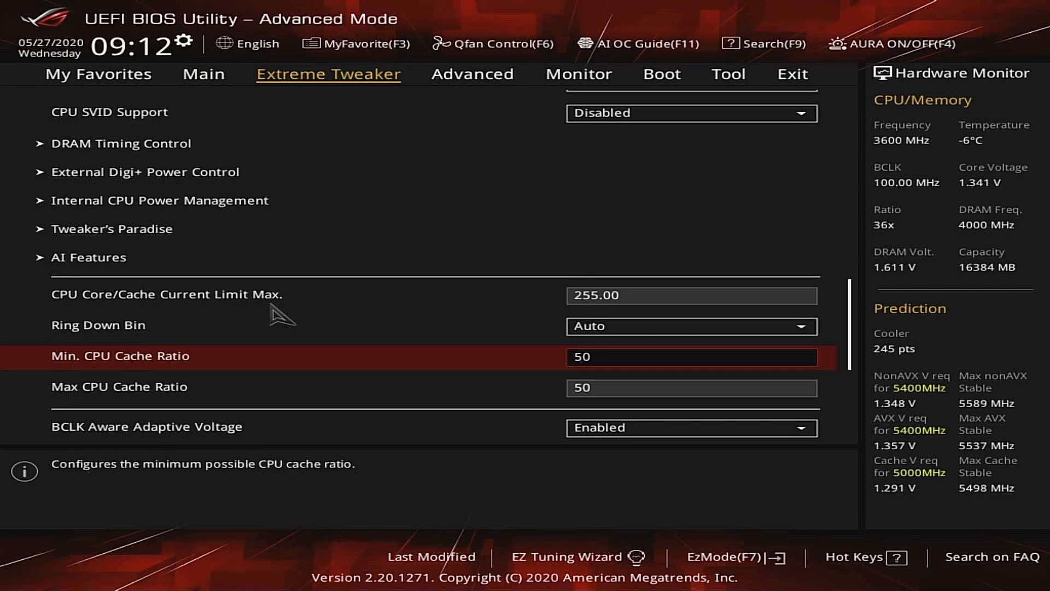
pyautogui.press('Up')
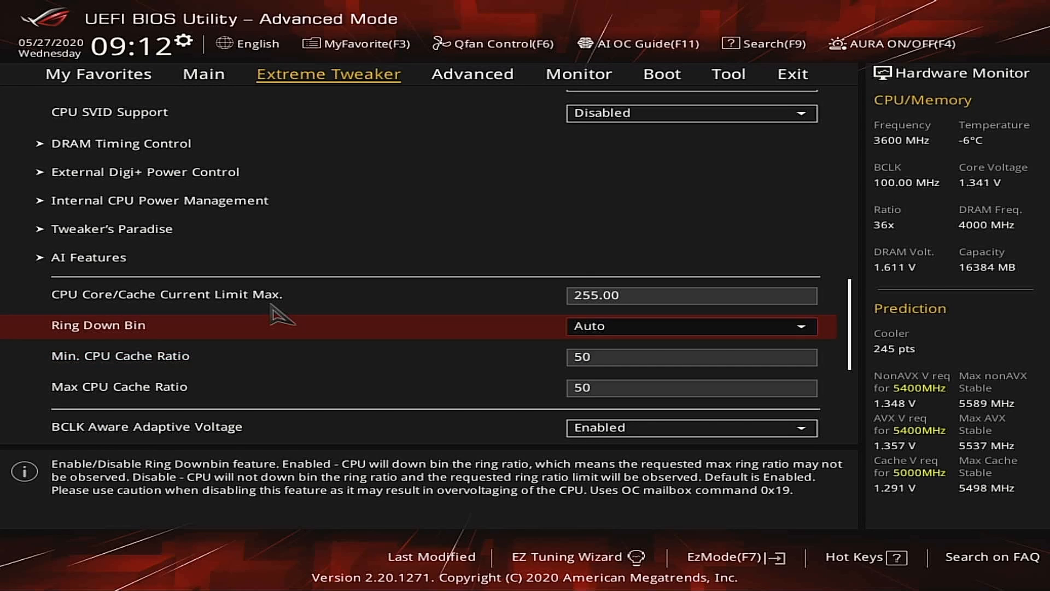
pyautogui.press('Down')
pyautogui.press('Up')
pyautogui.press('Down')
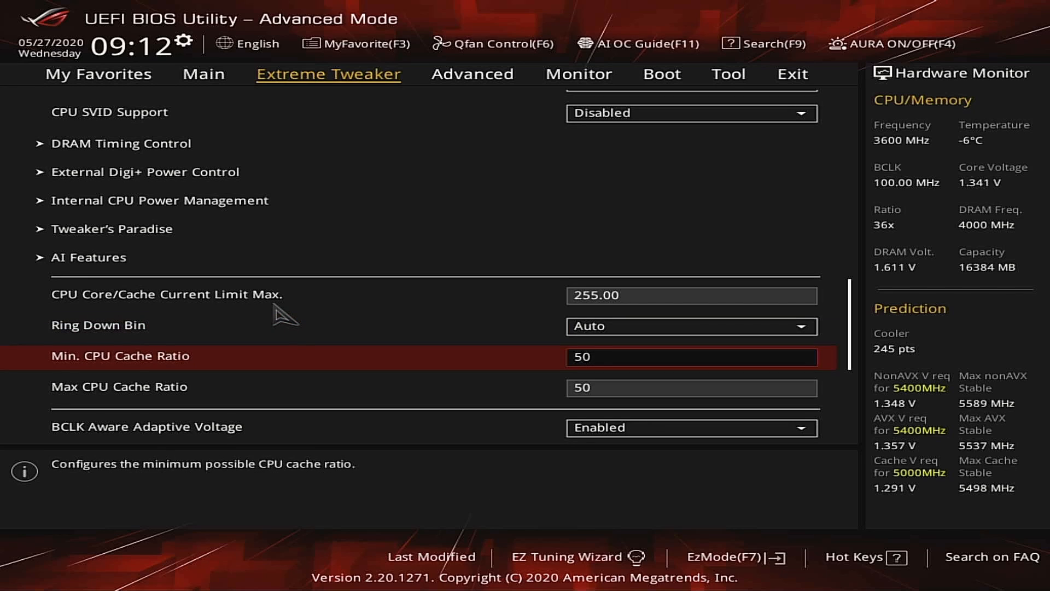
pyautogui.press('Up')
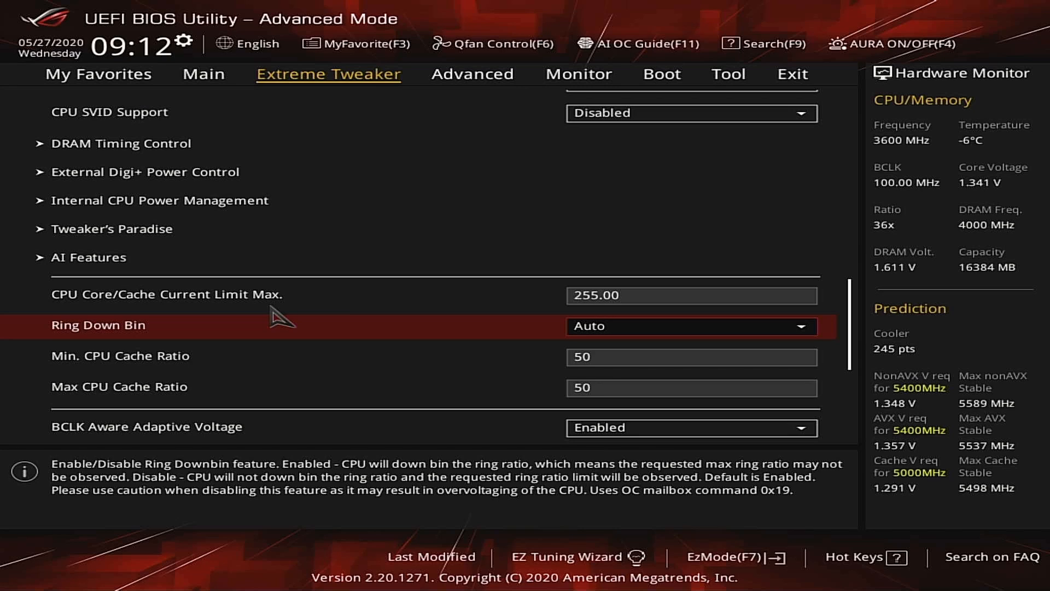
# Check the Ring Down Bin options, keeping Auto, and look through the following settings as far as DRAM Voltage
pyautogui.press('Return')
pyautogui.press('Return')
pyautogui.press('Down')
pyautogui.press('Down')
pyautogui.press('Down')
pyautogui.press('Down')
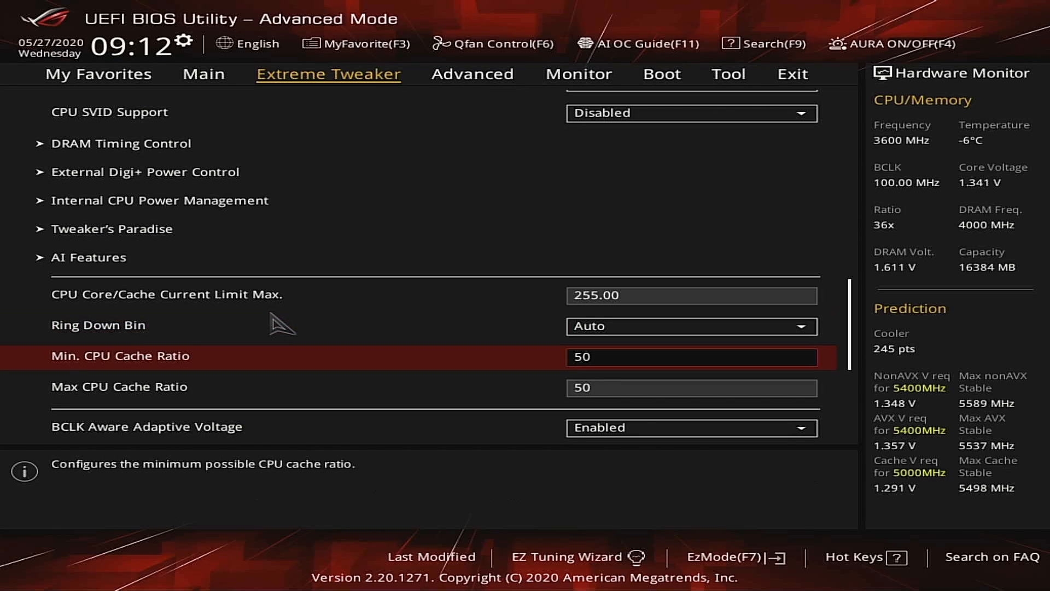
pyautogui.press('Down')
pyautogui.press('Down')
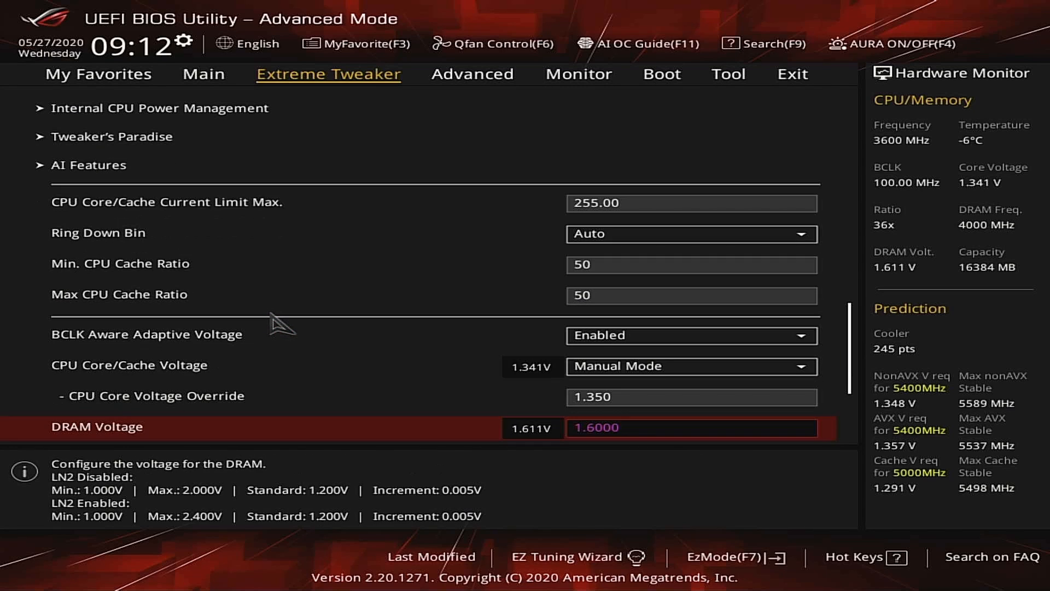
# Review the CPU Core/Cache Voltage modes, including Offset Mode, and keep Manual Mode
pyautogui.press('Up')
pyautogui.press('Up')
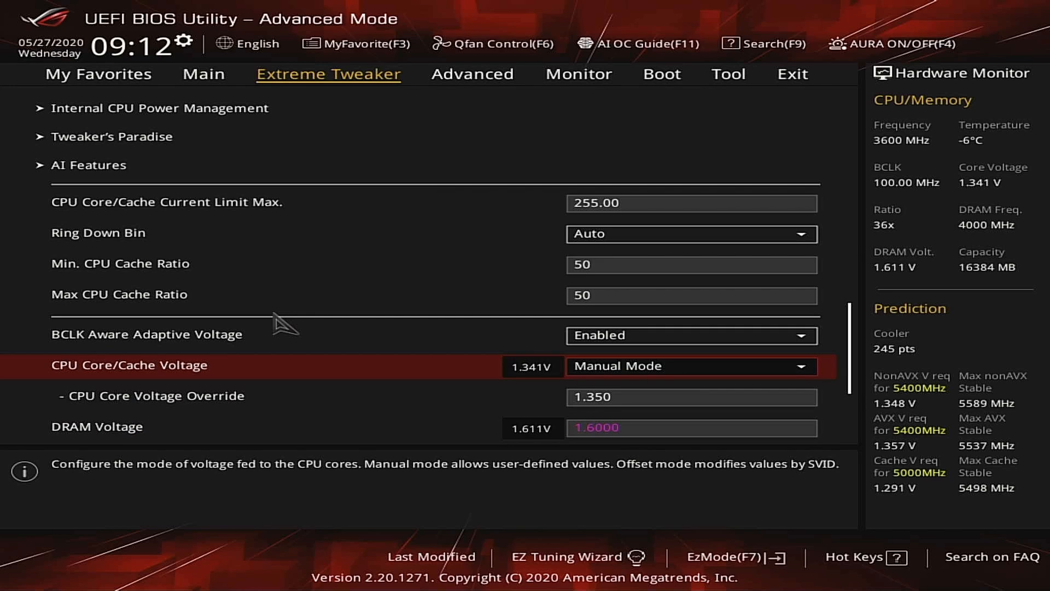
pyautogui.press('Return')
pyautogui.press('Down')
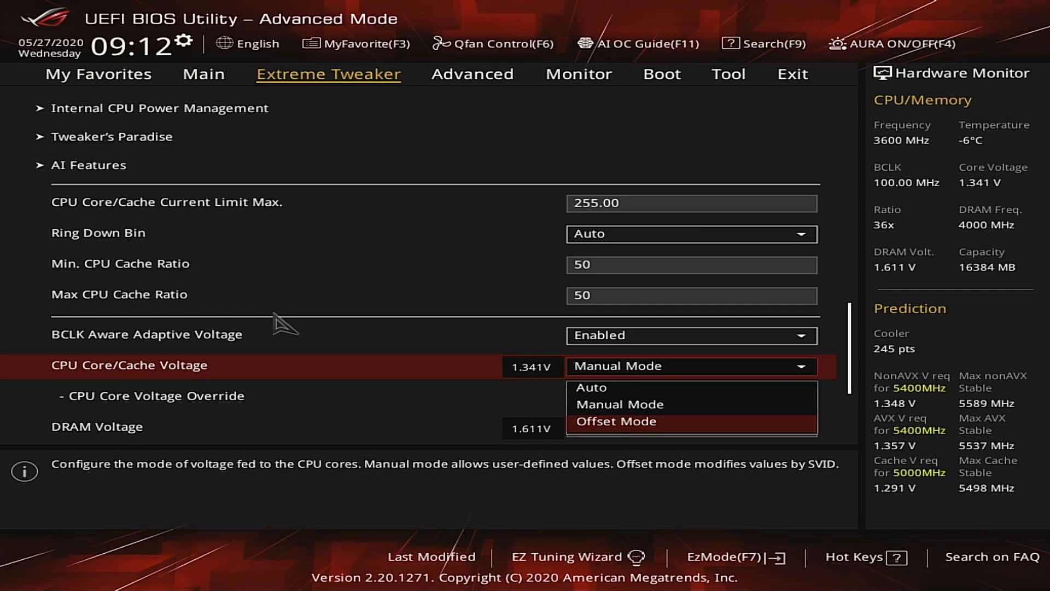
pyautogui.press('Up')
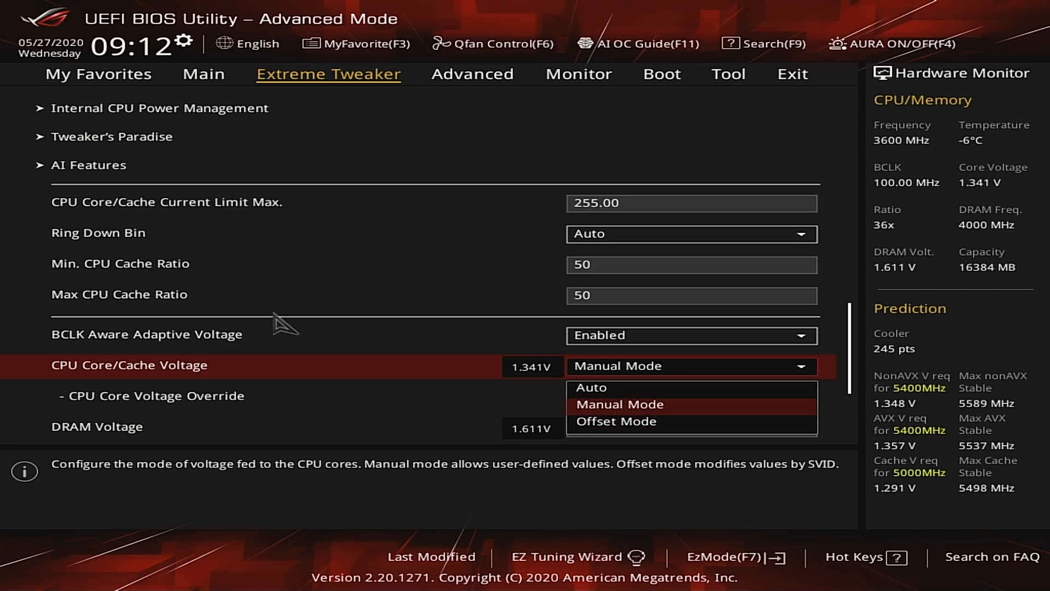
pyautogui.press('Return')
# Examine the voltage settings from CPU Core Voltage Override through DRAM and CPU VCCIO to CPU System Agent Voltage
pyautogui.press('Down')
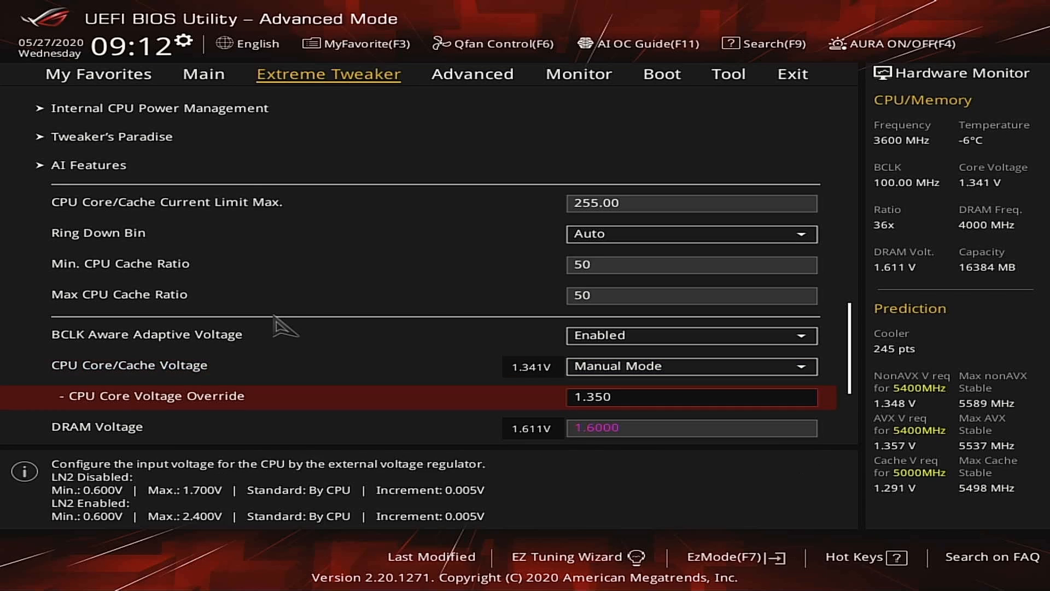
pyautogui.press('Up')
pyautogui.press('Down')
pyautogui.press('Up')
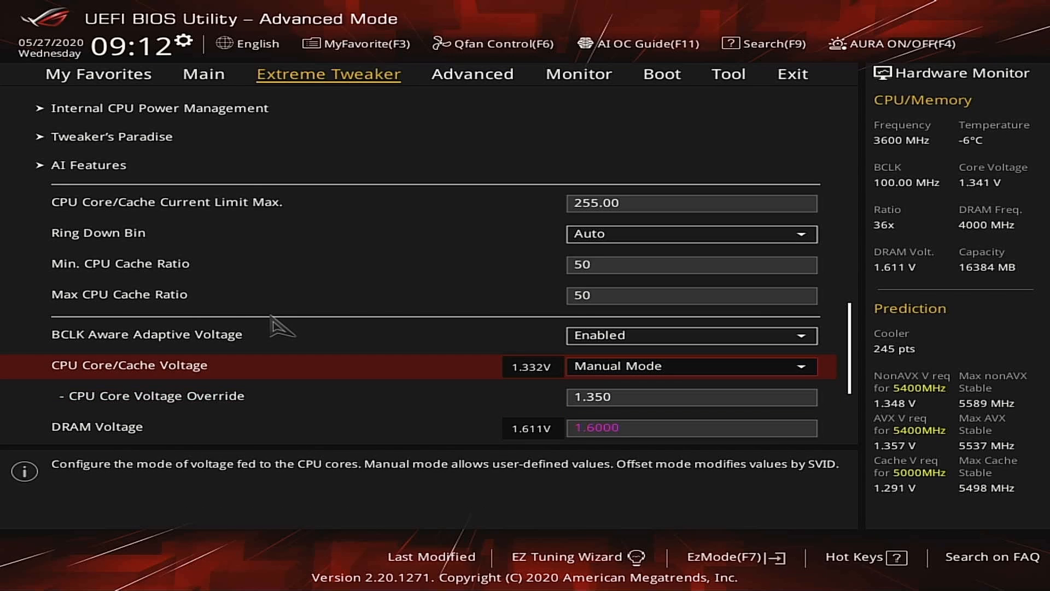
pyautogui.press('Down')
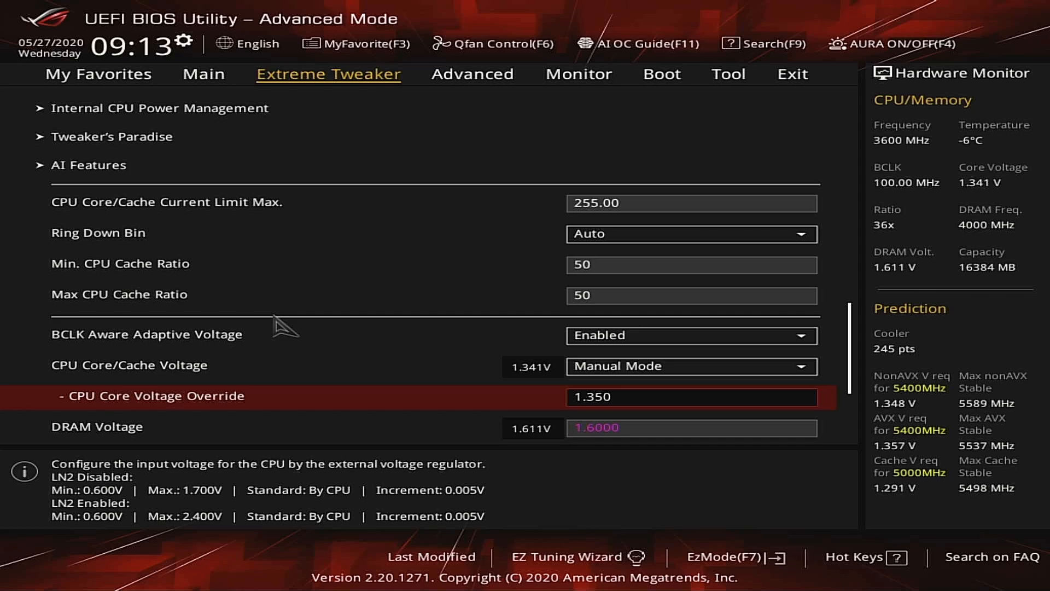
pyautogui.press('Down')
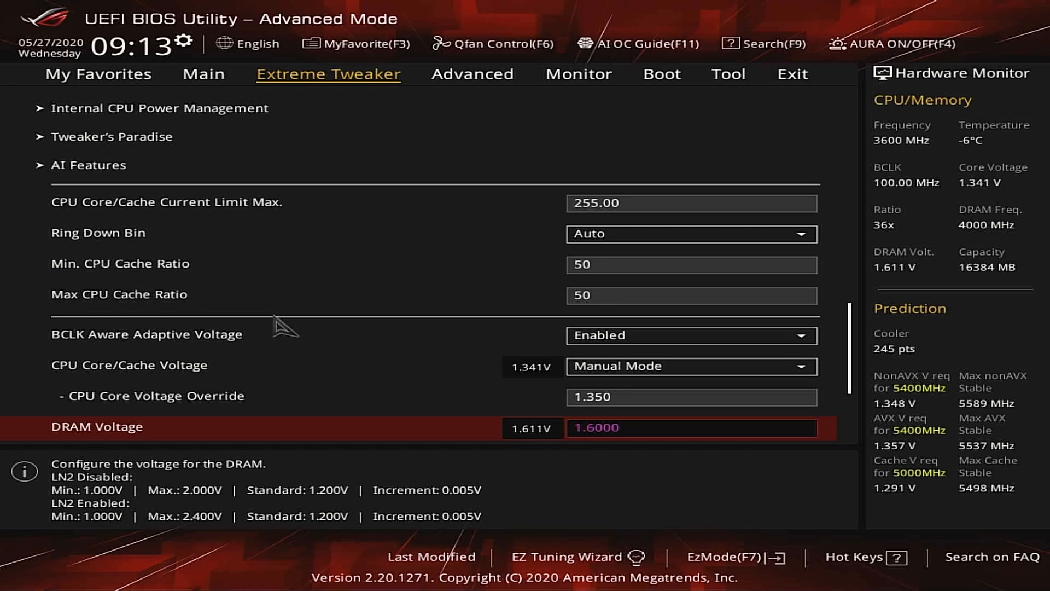
pyautogui.press('Down')
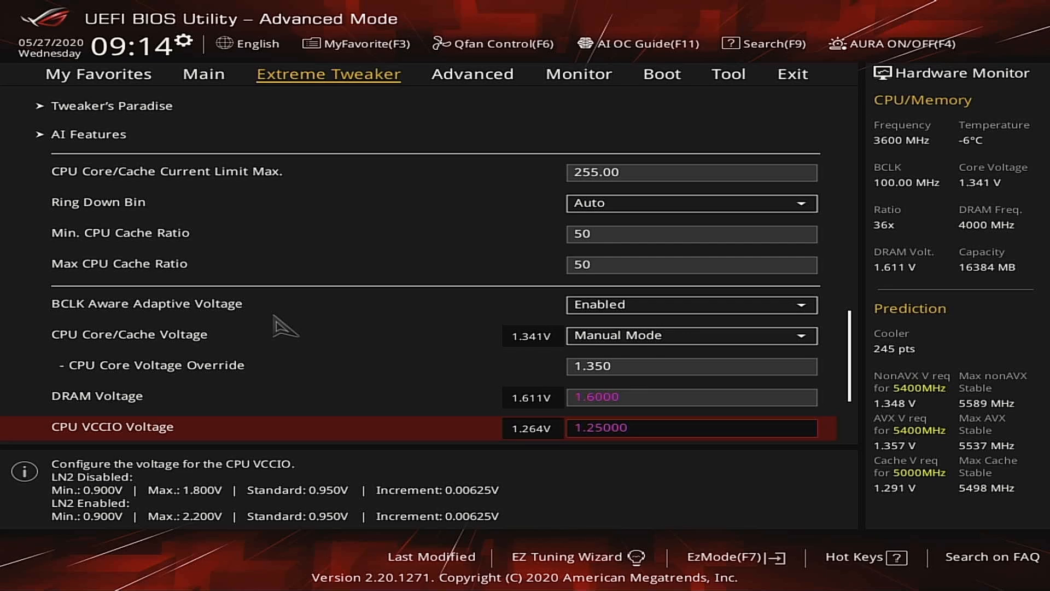
pyautogui.press('Down')
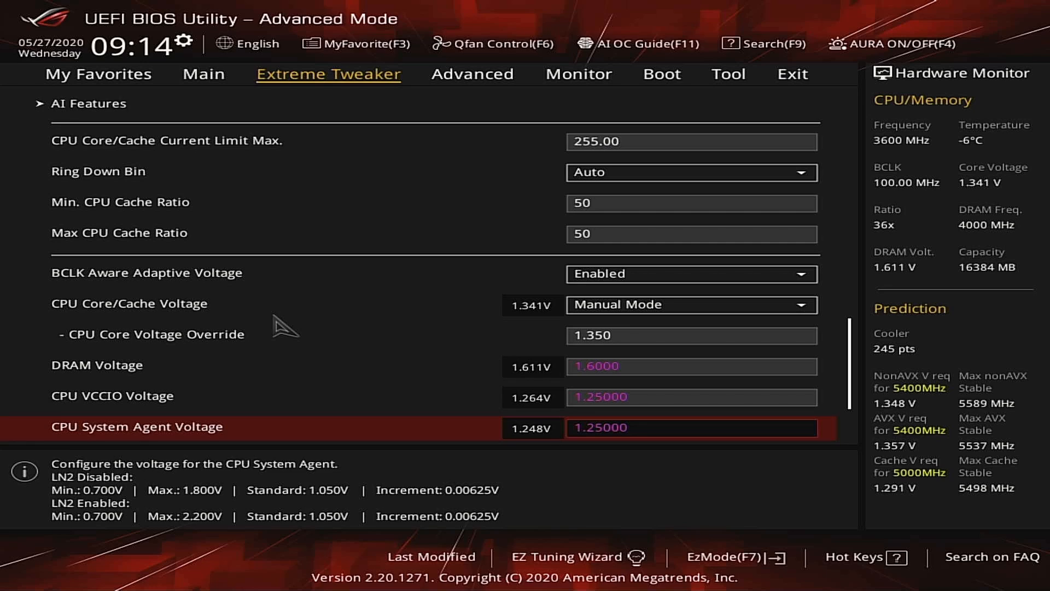
# Compare the CPU VCCIO and CPU System Agent voltages, and look at PLL Termination Voltage
pyautogui.press('Up')
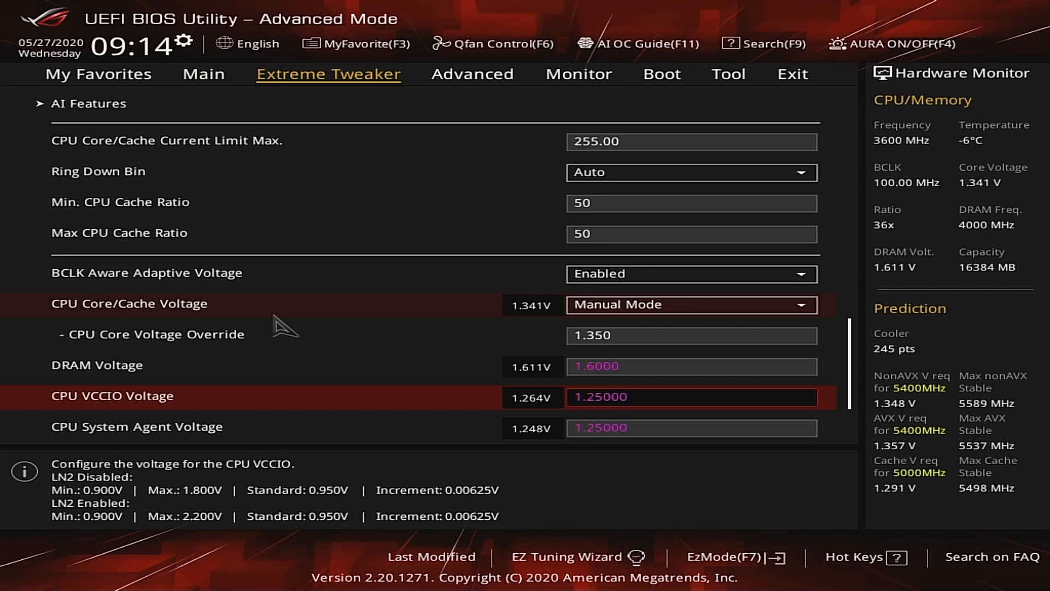
pyautogui.press('Down')
pyautogui.press('Up')
pyautogui.press('Down')
pyautogui.press('Up')
pyautogui.press('Down')
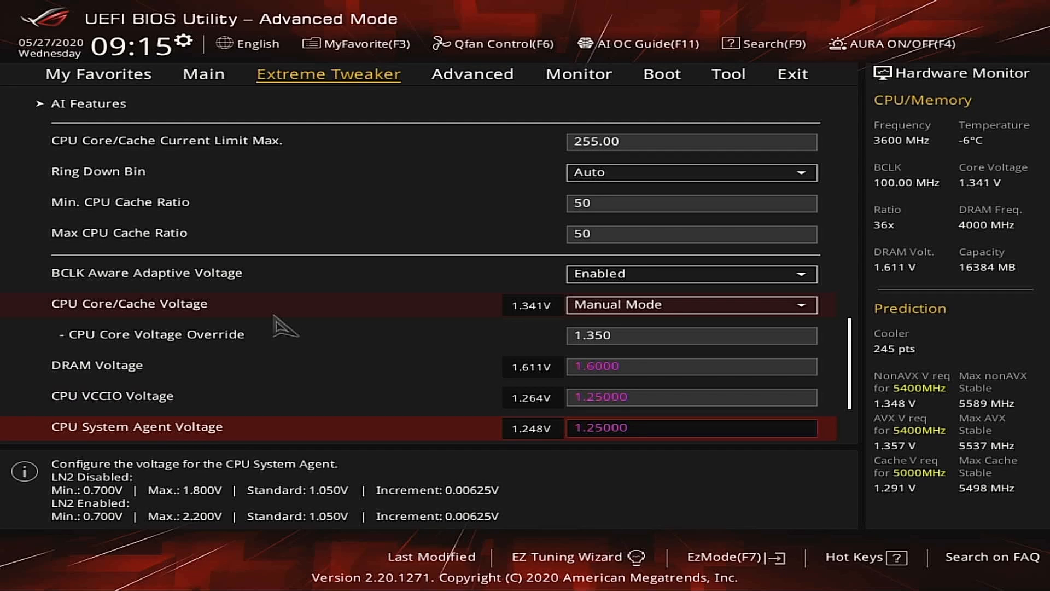
pyautogui.press('Up')
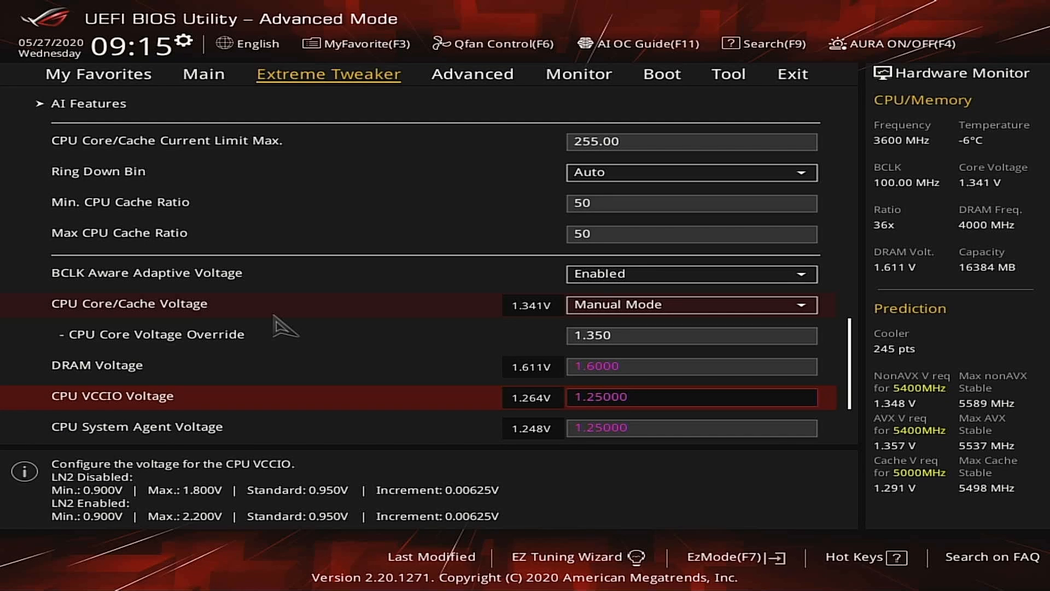
pyautogui.press('Down')
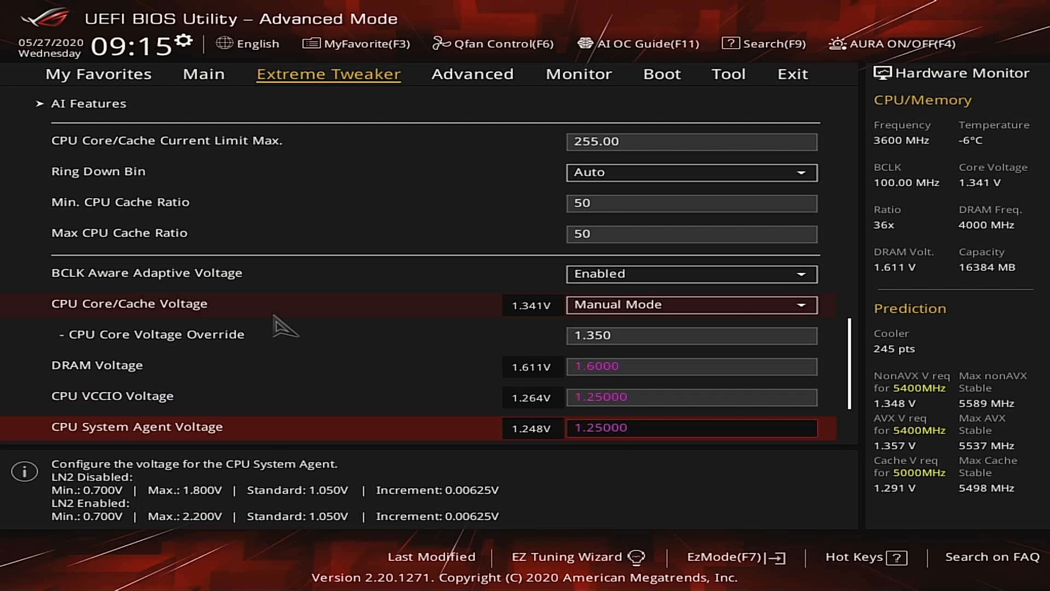
pyautogui.press('Down')
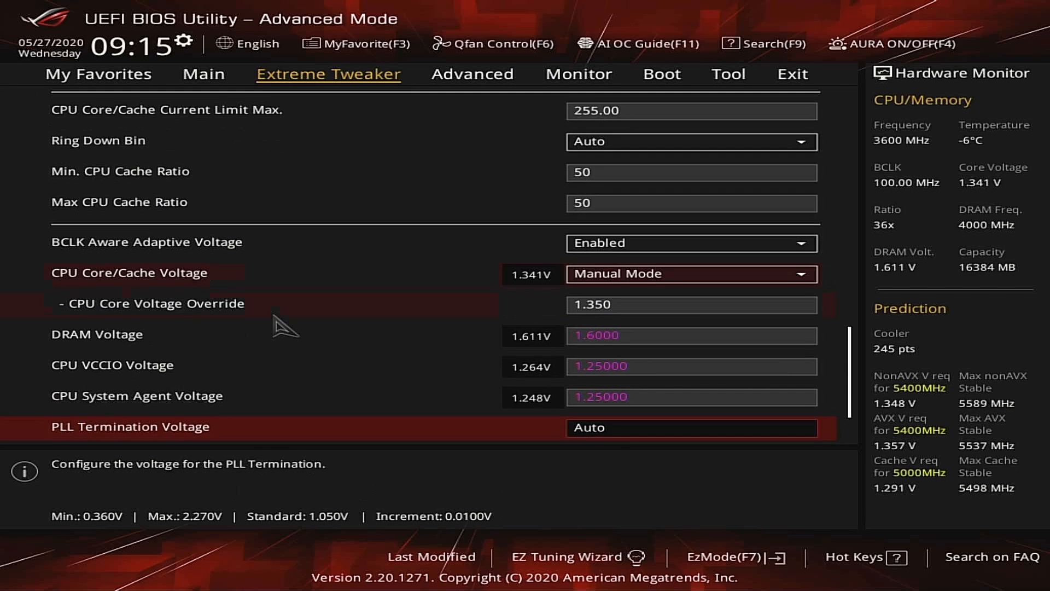
pyautogui.scroll(-1, 283, 327)
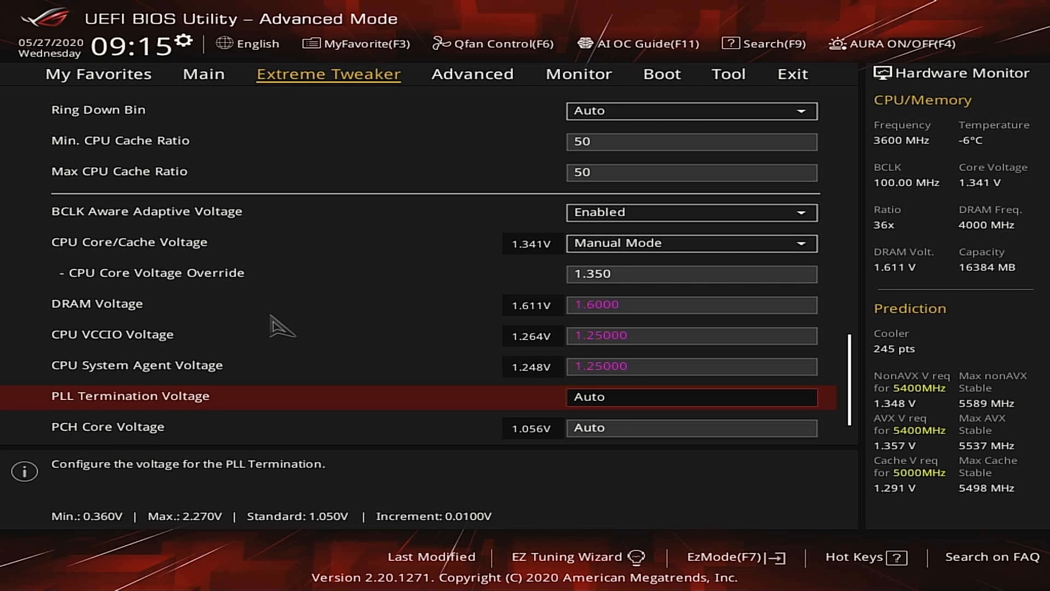
# Examine the PCH Core Voltage and CPU Standby Voltage settings and their allowed ranges
pyautogui.press('Down')
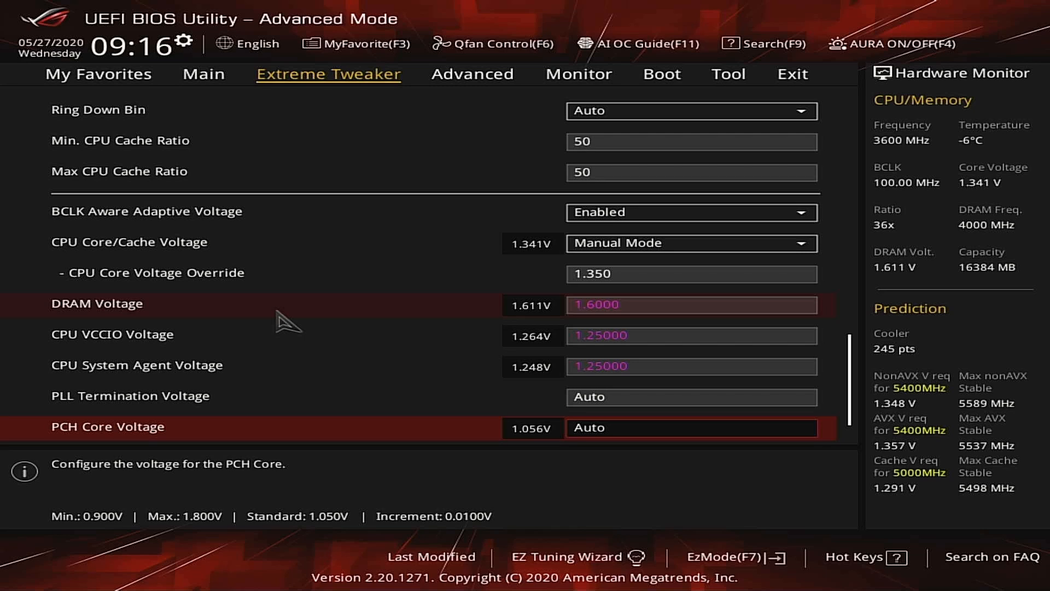
pyautogui.press('Down')
pyautogui.press('Up')
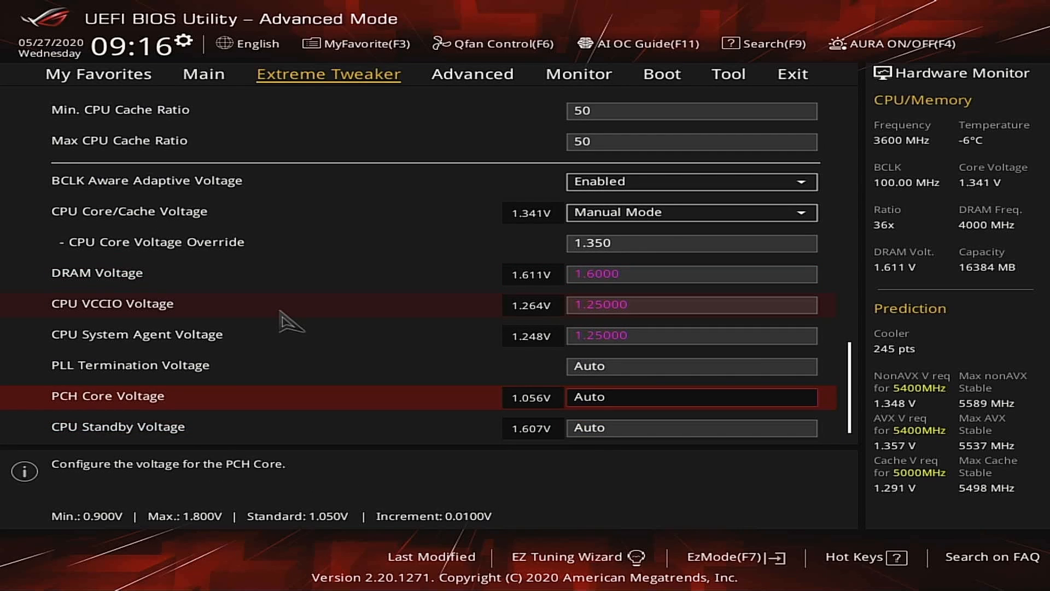
pyautogui.press('Down')
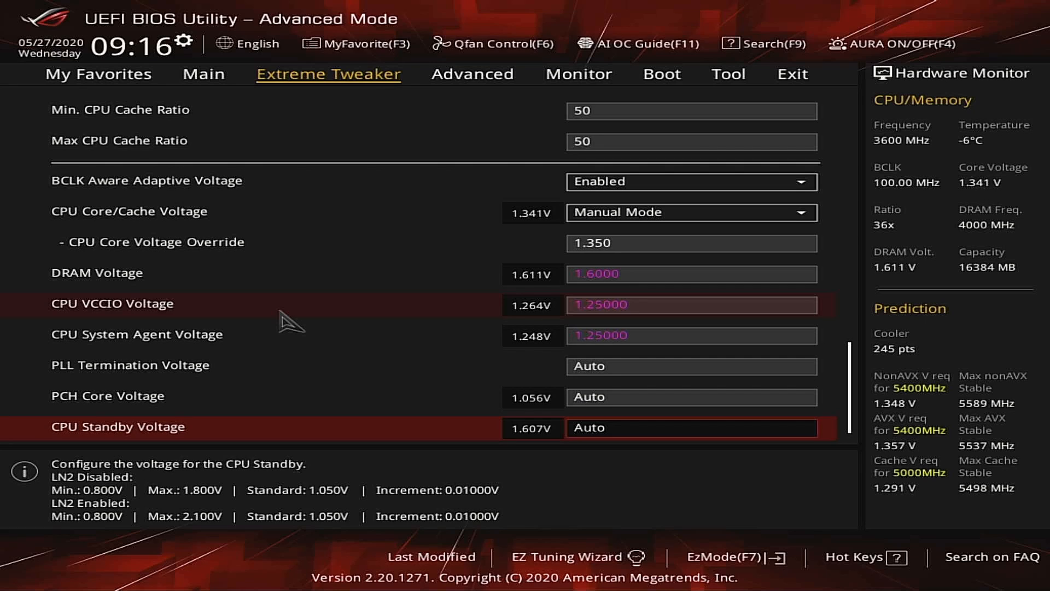
# Open DRAM REF Voltage Control and look through the channel A data reference voltages from DIMM0 Rank0 to DIMM1 Rank0
pyautogui.press('Down')
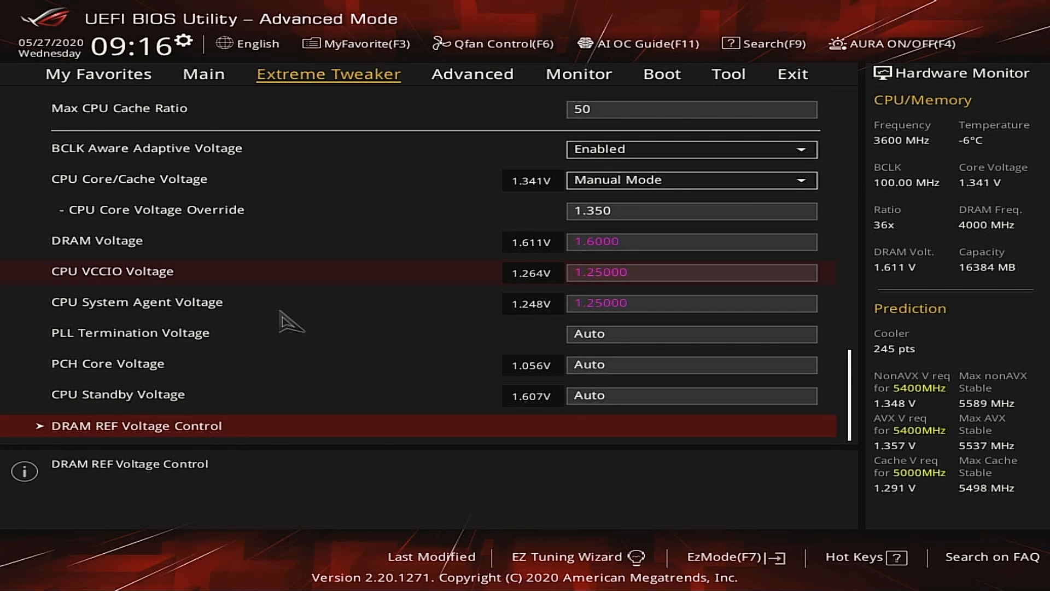
pyautogui.press('Return')
pyautogui.press('Down')
pyautogui.press('Down')
pyautogui.press('Down')
pyautogui.press('Down')
pyautogui.press('Down')
pyautogui.press('Down')
pyautogui.press('Down')
pyautogui.press('Down')
pyautogui.press('Down')
pyautogui.press('Down')
pyautogui.press('Down')
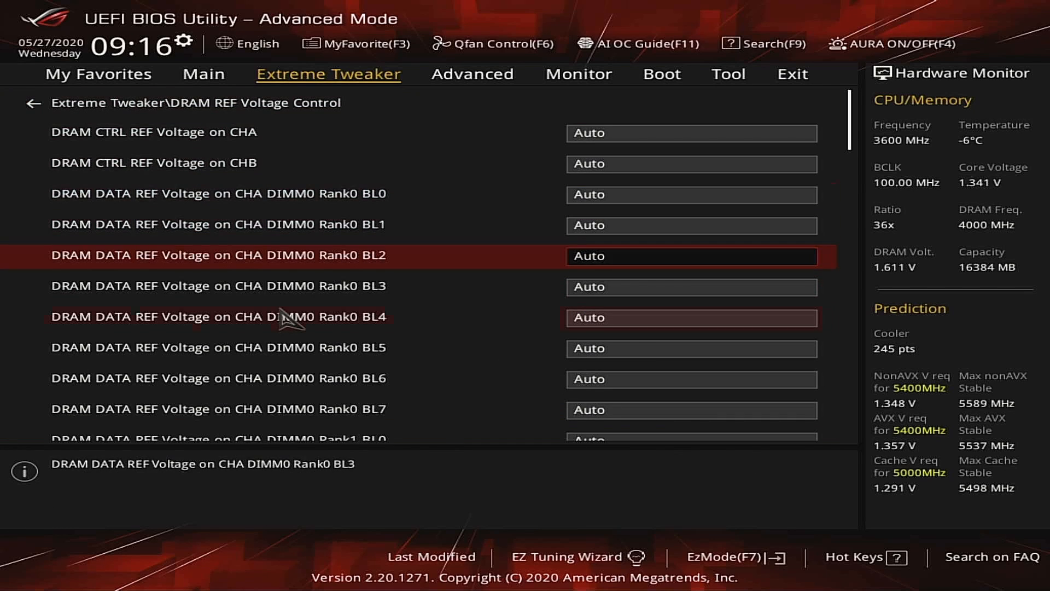
pyautogui.press('Down')
pyautogui.press('Down')
pyautogui.press('Down')
pyautogui.press('Down')
pyautogui.press('Down')
pyautogui.press('Down')
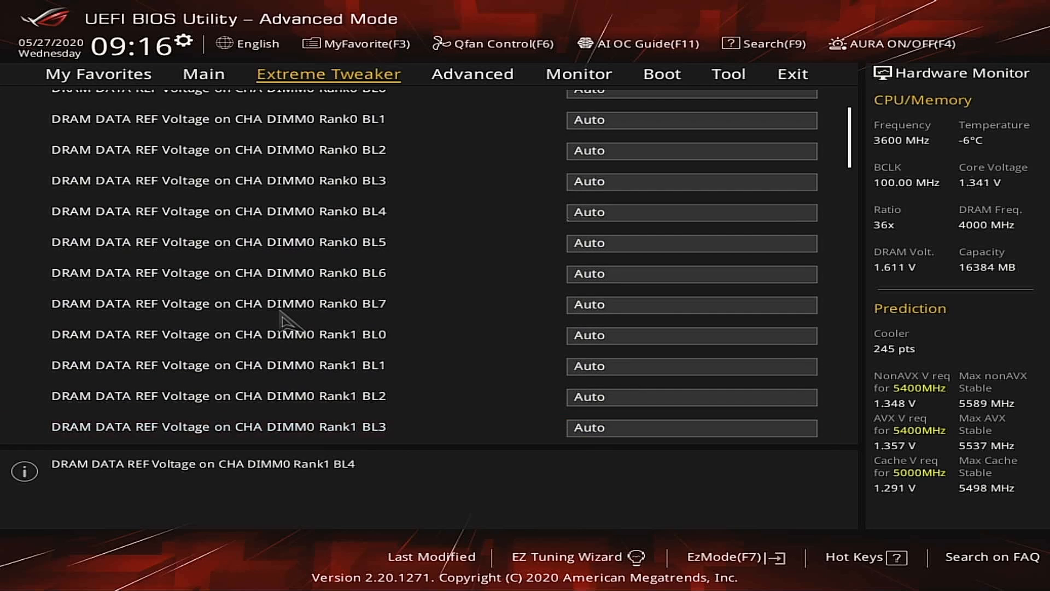
pyautogui.press('Down')
pyautogui.press('Down')
pyautogui.press('Down')
pyautogui.press('Down')
pyautogui.press('Down')
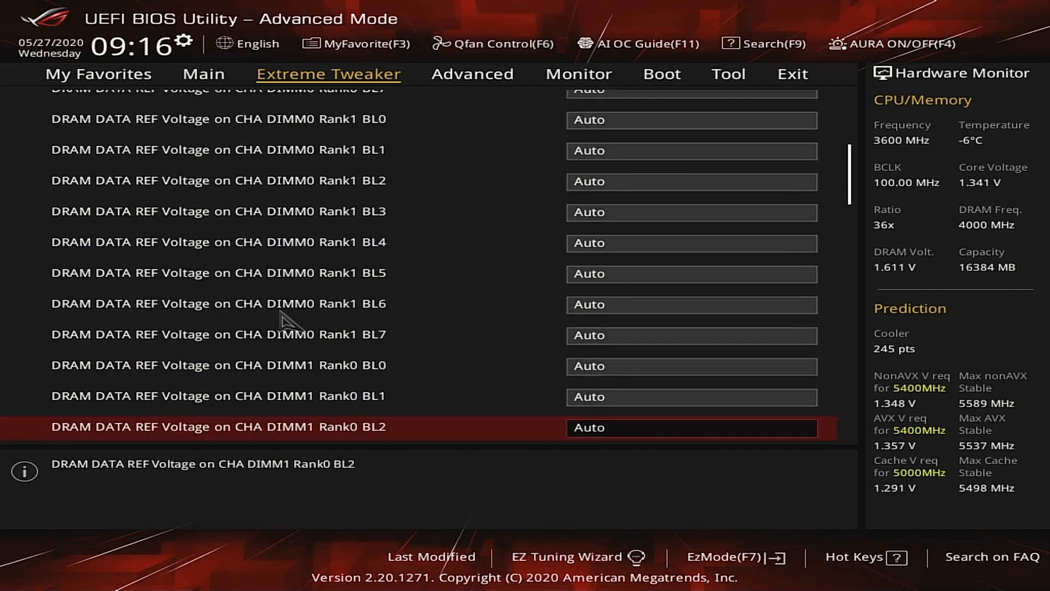
# Review the channel A data reference voltages back up to the DRAM CTRL REF Voltage settings for CHA and CHB
pyautogui.press('Up')
pyautogui.press('Up')
pyautogui.press('Up')
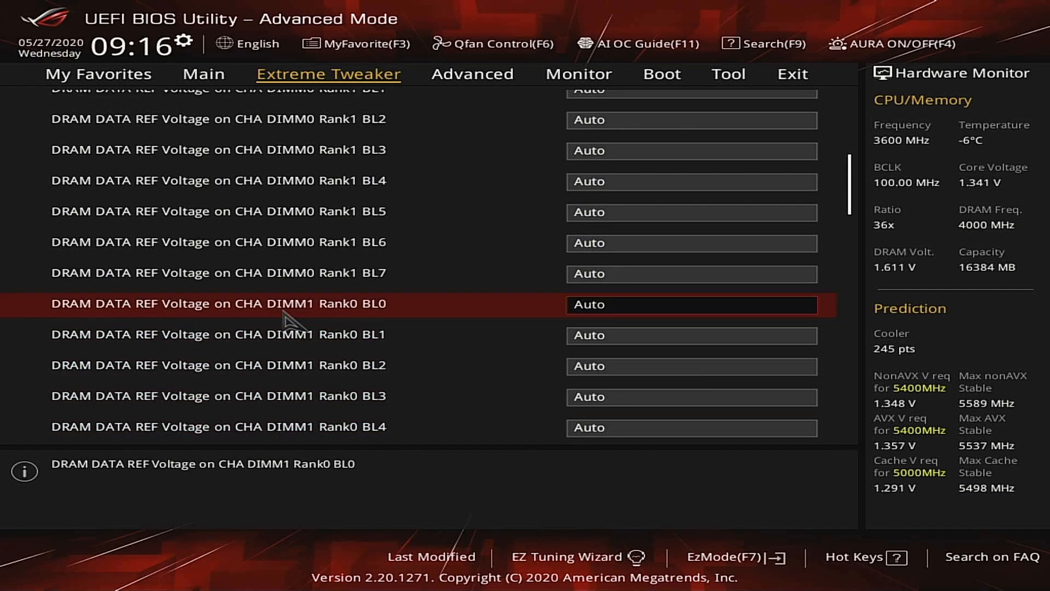
pyautogui.press('Up')
pyautogui.press('Down')
pyautogui.press('Down')
pyautogui.press('Up')
pyautogui.press('Up')
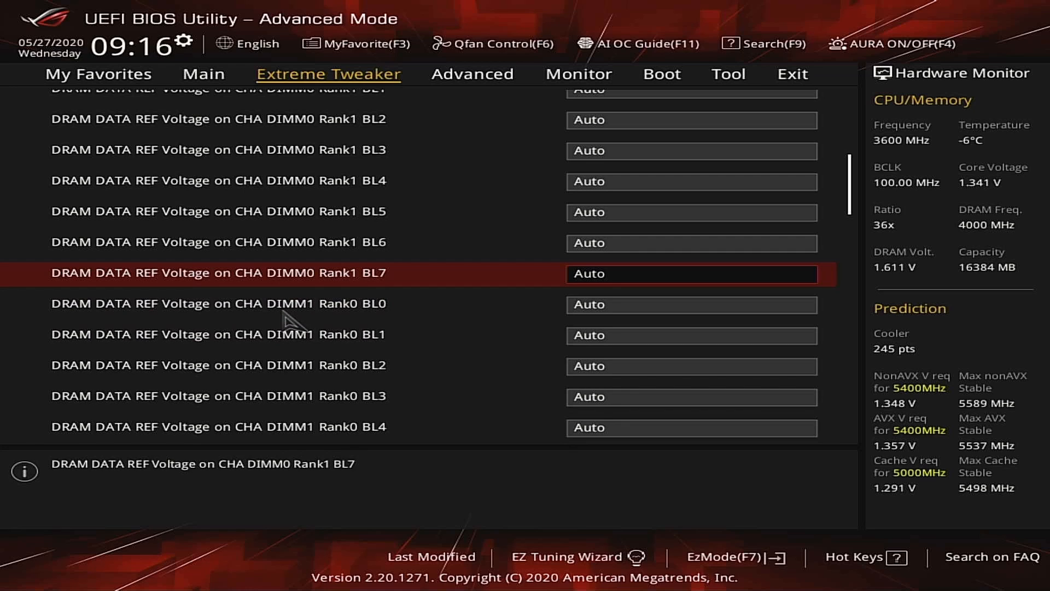
pyautogui.press('Up')
pyautogui.press('Up')
pyautogui.press('Up')
pyautogui.press('Up')
pyautogui.press('Up')
pyautogui.press('Up')
pyautogui.press('Up')
pyautogui.press('Up')
pyautogui.press('Up')
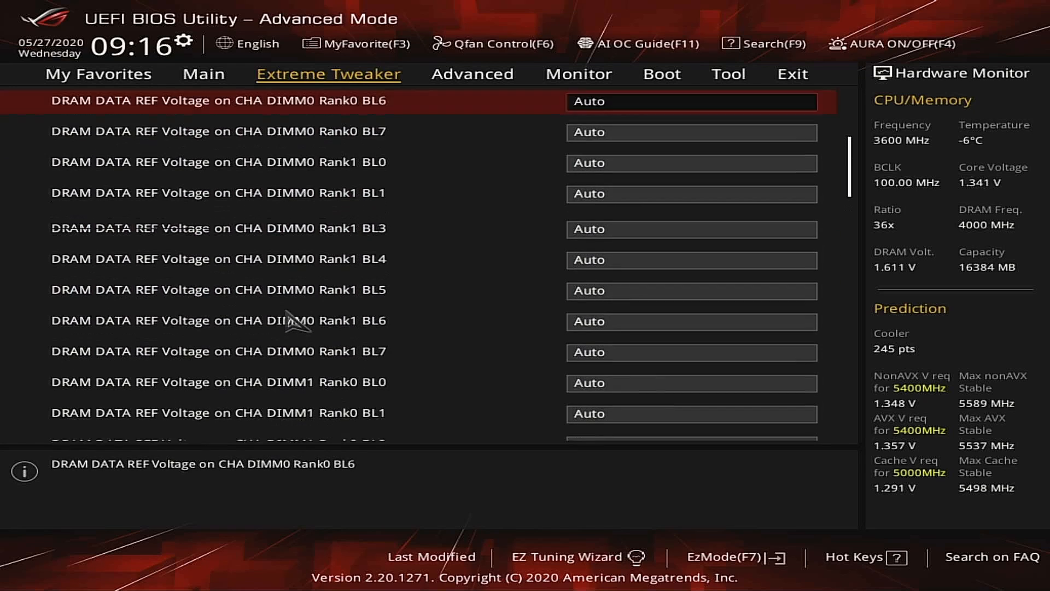
pyautogui.press('Up')
pyautogui.press('Up')
pyautogui.press('Up')
pyautogui.press('Up')
pyautogui.press('Up')
pyautogui.press('Up')
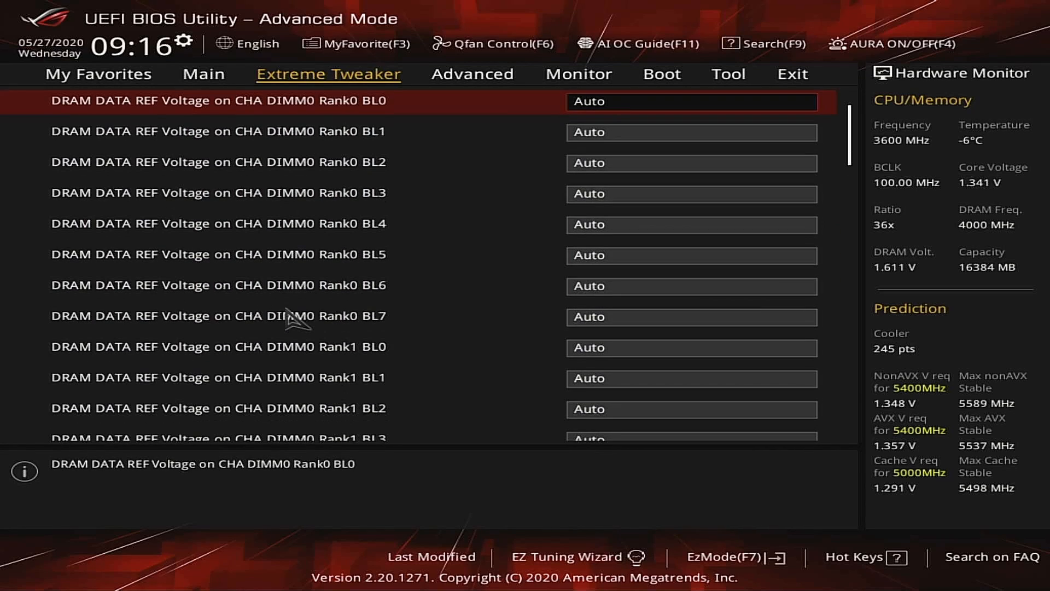
pyautogui.press('Up')
pyautogui.press('Up')
pyautogui.press('Down')
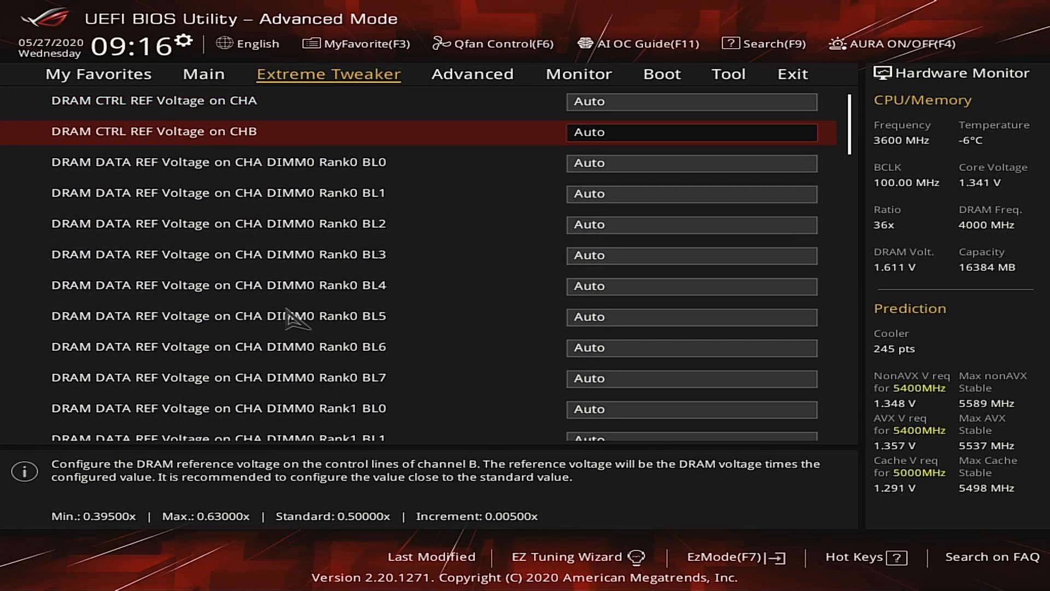
# Look through the DRAM DATA REF Voltage entries for CHA DIMM0, from Rank0 BL0 to Rank1 BL0
pyautogui.press('Down')
pyautogui.press('Down')
pyautogui.press('Down')
pyautogui.press('Down')
pyautogui.press('Down')
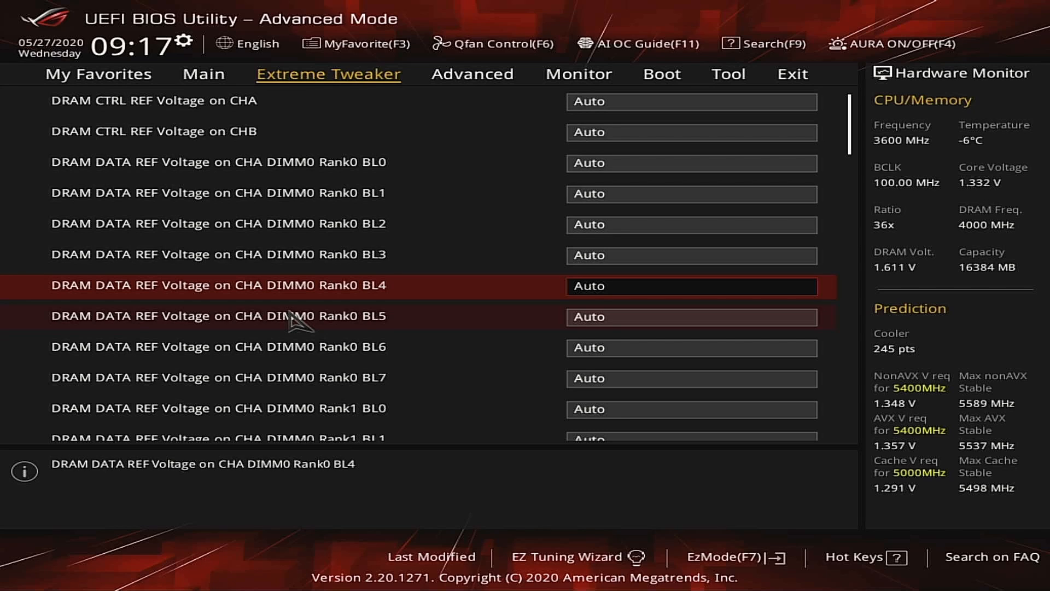
pyautogui.press('Down')
pyautogui.press('Down')
pyautogui.press('Down')
pyautogui.press('Down')
pyautogui.press('Down')
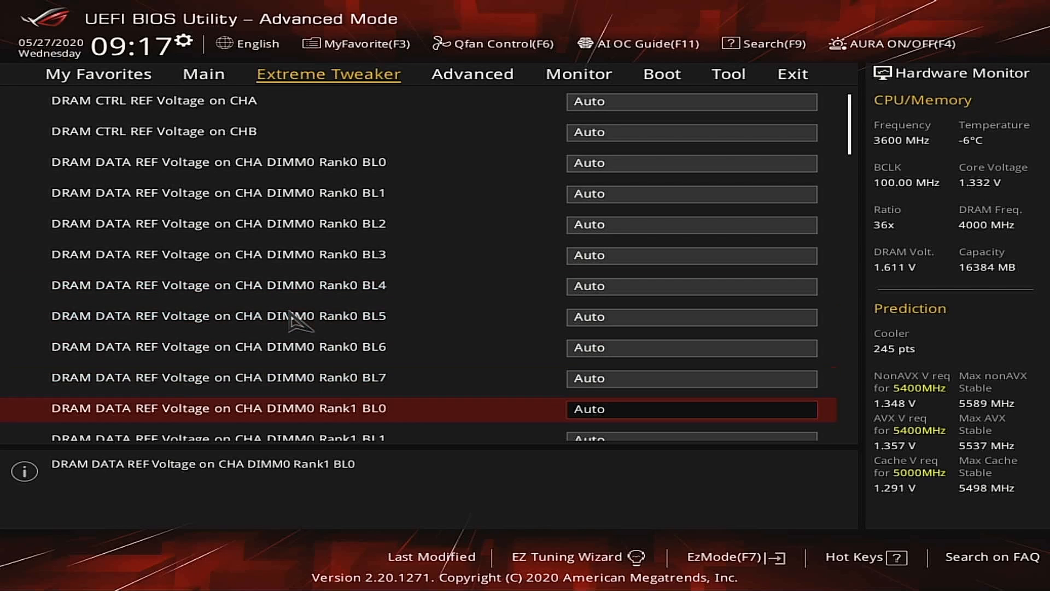
# Examine the DRAM DATA REF Voltage entries per DIMM and rank for channels A and B, and leave the DRAM REF Voltage Control page
pyautogui.press('Up')
pyautogui.press('Up')
pyautogui.press('Up')
pyautogui.press('Up')
pyautogui.press('Up')
pyautogui.press('Up')
pyautogui.press('Up')
pyautogui.press('Up')
pyautogui.press('Up')
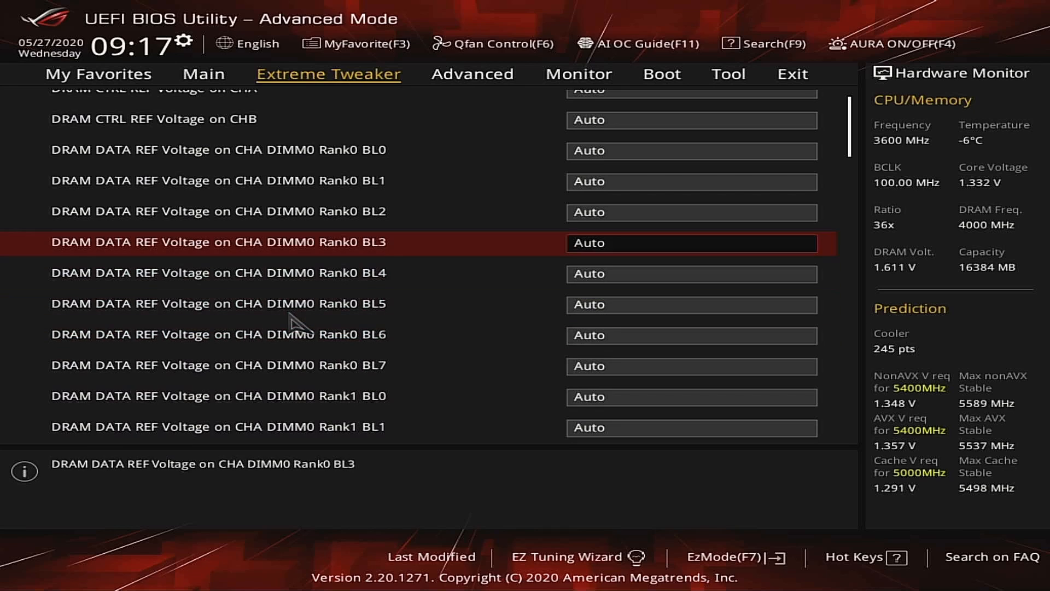
pyautogui.press('Down')
pyautogui.press('Down')
pyautogui.press('Down')
pyautogui.press('Down')
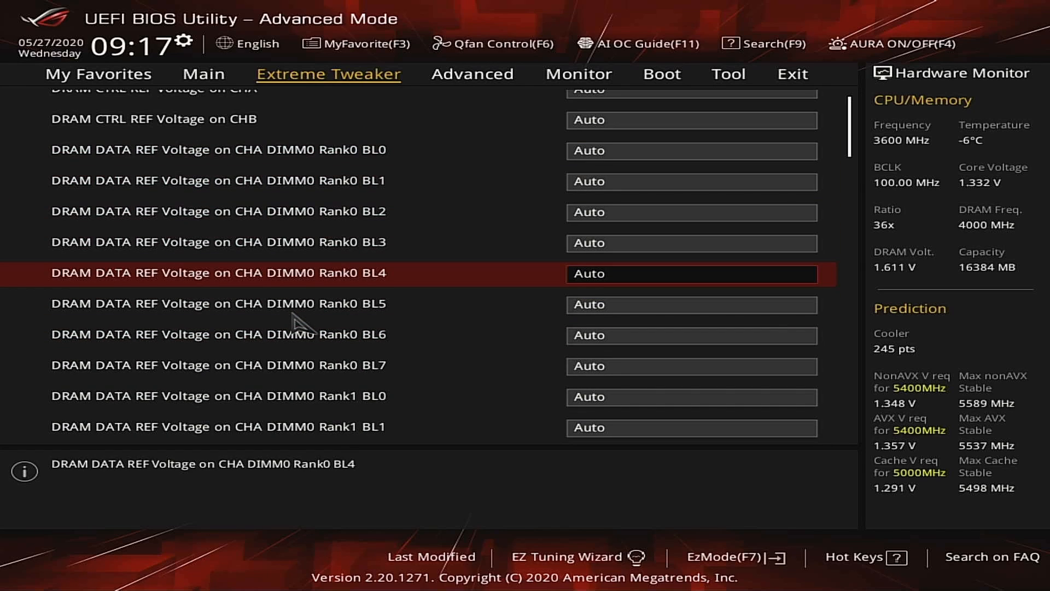
pyautogui.press('Down')
pyautogui.press('Down')
pyautogui.press('Down')
pyautogui.press('Down')
pyautogui.press('Down')
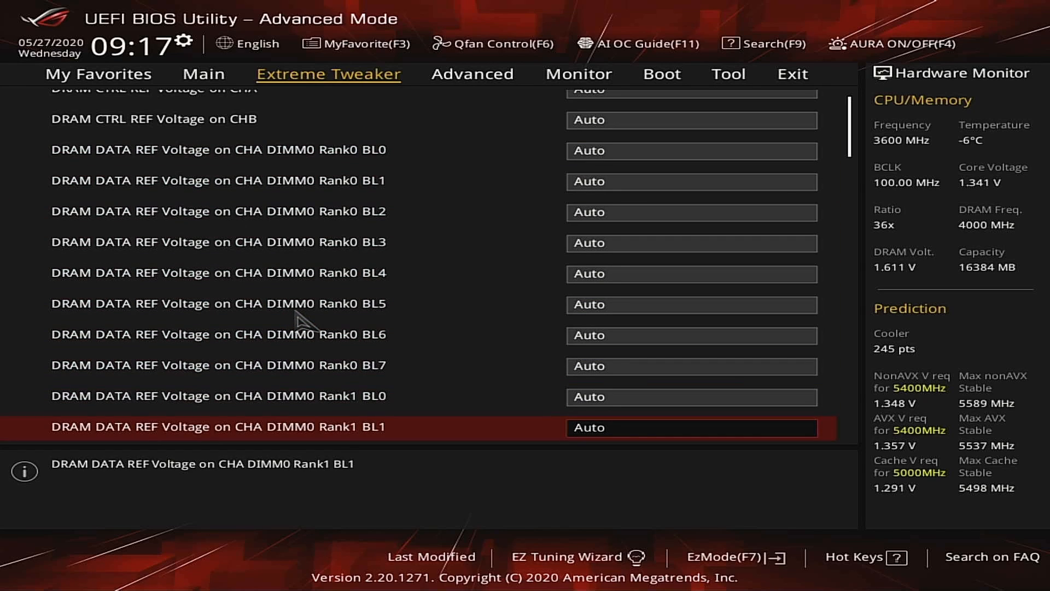
pyautogui.press('Down')
pyautogui.press('Down')
pyautogui.press('Down')
pyautogui.press('Down')
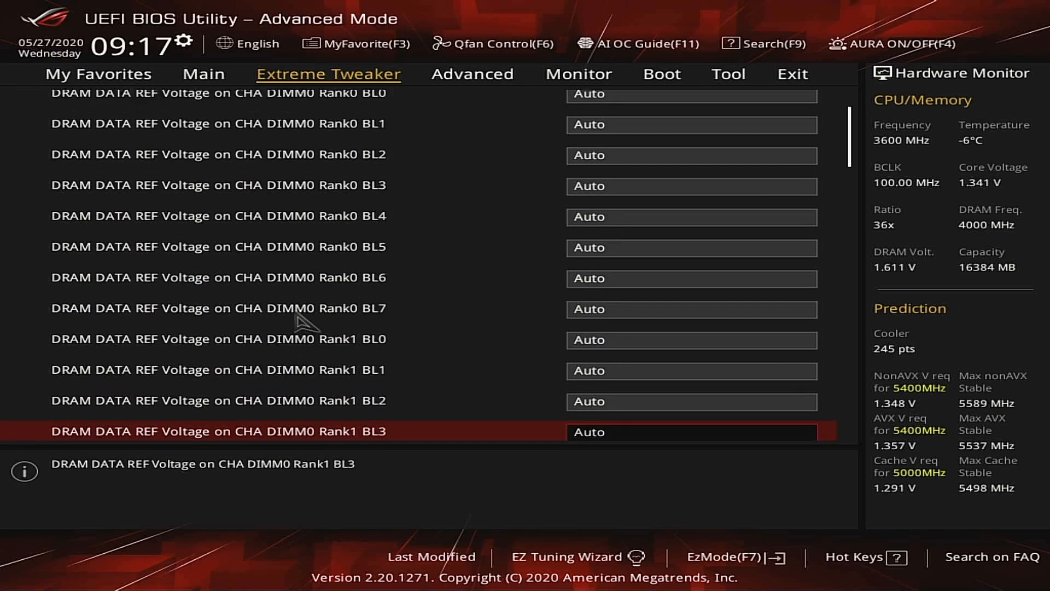
pyautogui.press('Down')
pyautogui.press('Down')
pyautogui.press('Down')
pyautogui.press('Down')
pyautogui.press('Down')
pyautogui.press('Down')
pyautogui.press('Down')
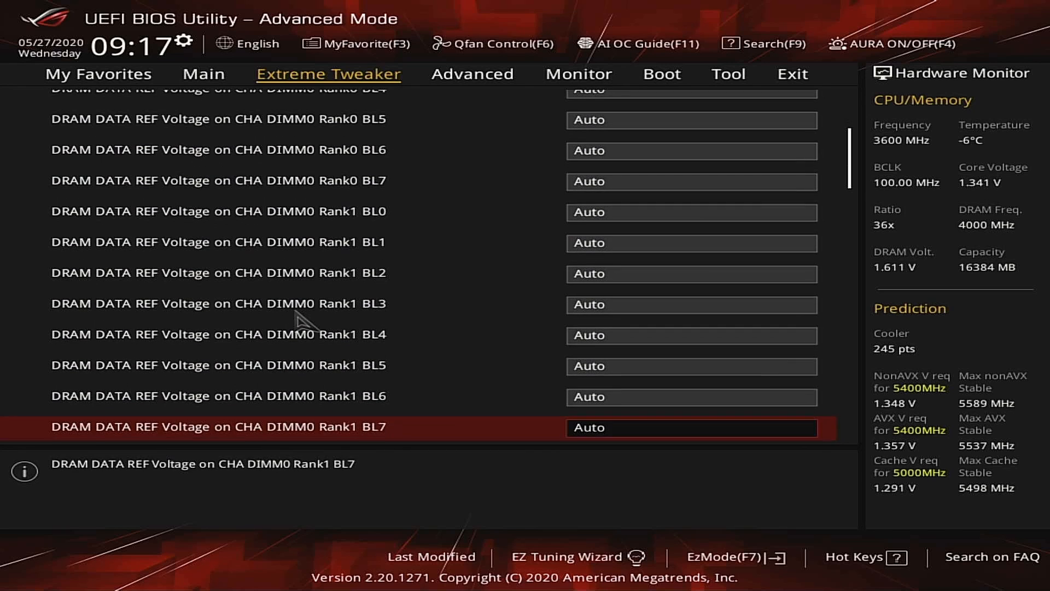
pyautogui.press('Down')
pyautogui.press('Down')
pyautogui.press('Down')
pyautogui.press('Down')
pyautogui.press('Down')
pyautogui.press('Down')
pyautogui.press('Down')
pyautogui.press('Down')
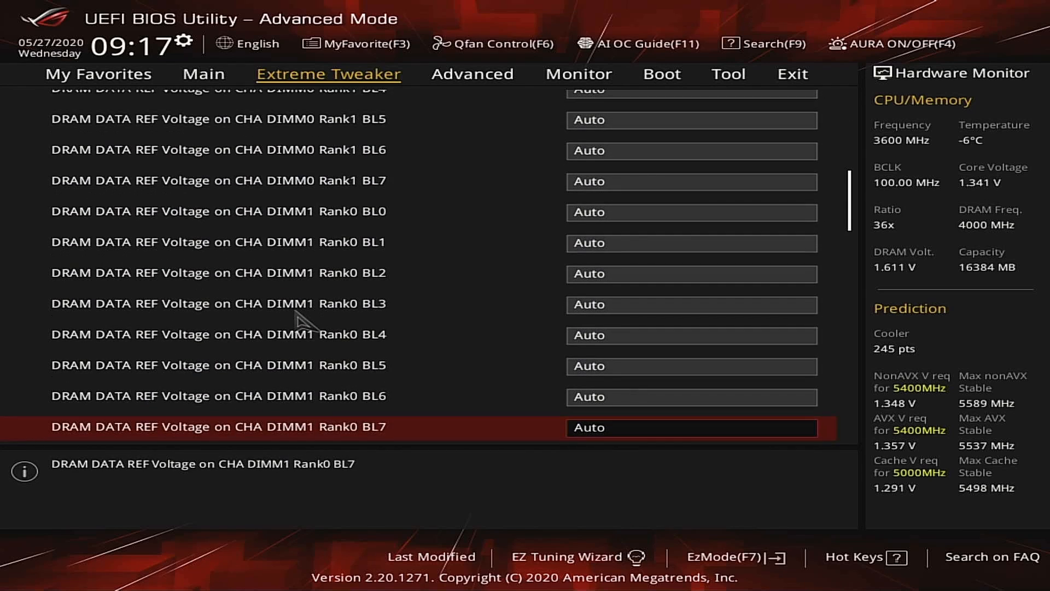
pyautogui.press('Down')
pyautogui.press('Down')
pyautogui.press('Down')
pyautogui.press('Down')
pyautogui.press('Down')
pyautogui.press('Down')
pyautogui.press('Down')
pyautogui.press('Down')
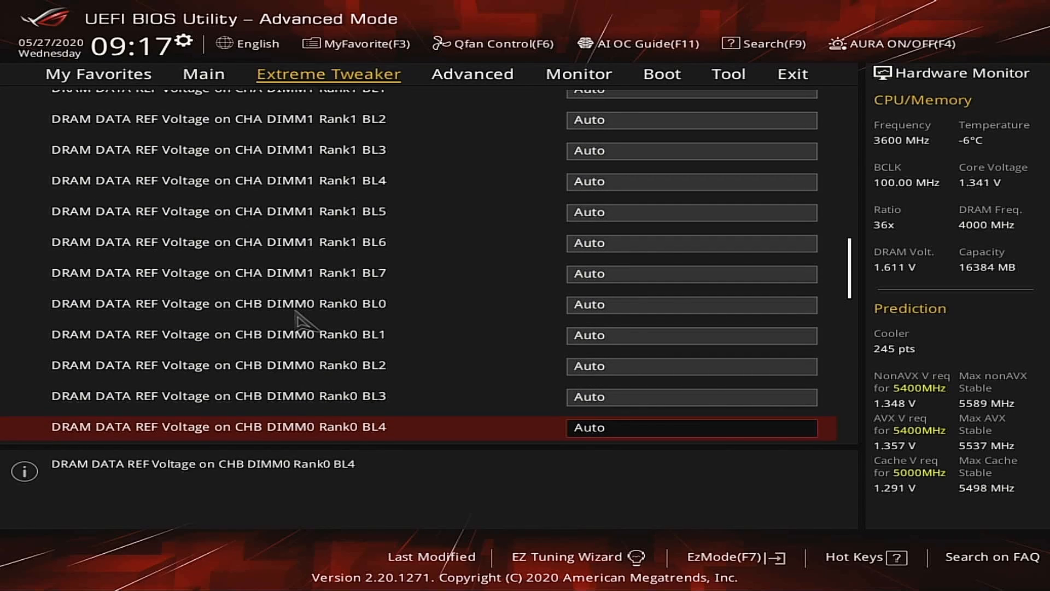
pyautogui.press('Escape')
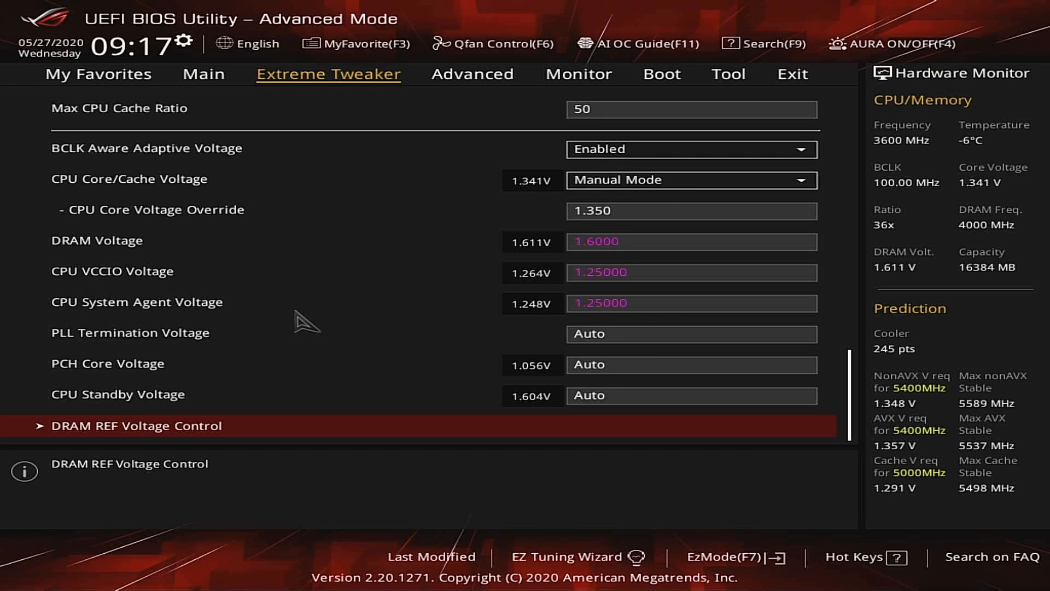
# Review the PCH Core Voltage and CPU Standby Voltage entries just above DRAM REF Voltage Control
pyautogui.press('Up')
pyautogui.press('Up')
pyautogui.press('Up')
pyautogui.press('Down')
pyautogui.press('Down')
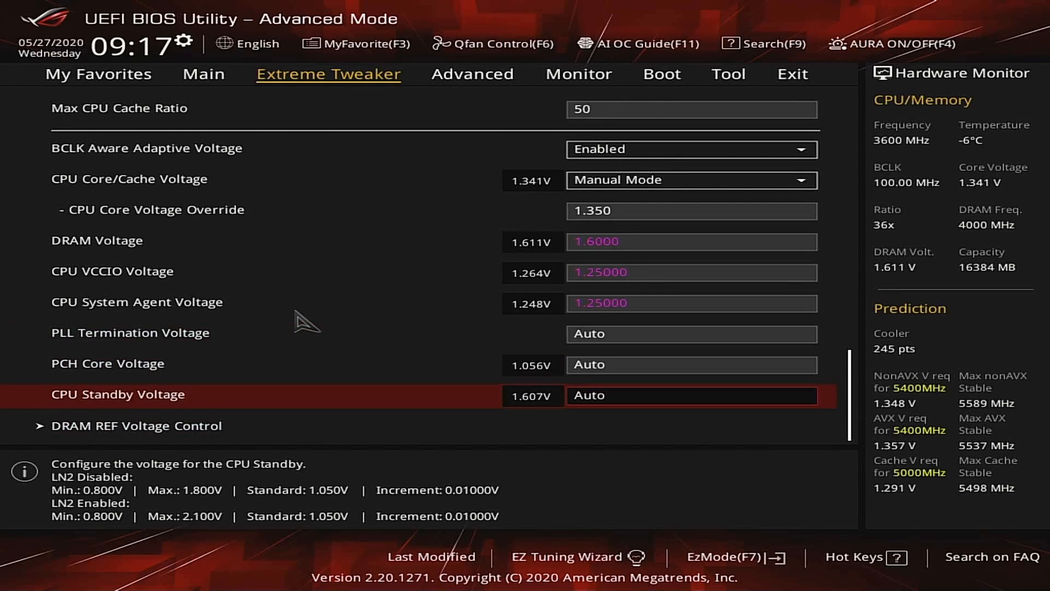
pyautogui.press('Down')
pyautogui.press('Up')
pyautogui.press('Down')
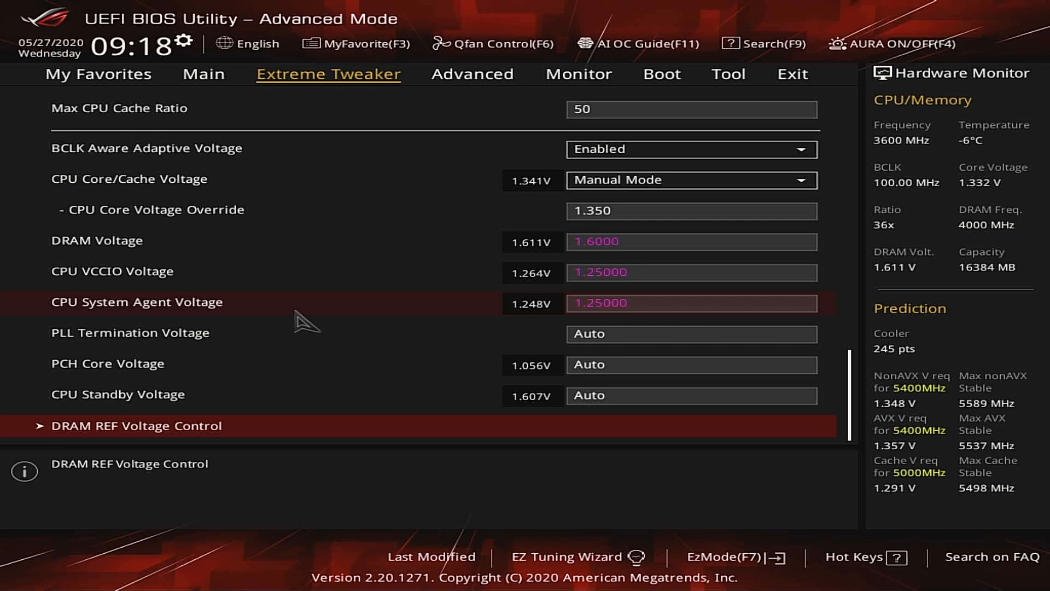
# Review the voltage and cache ratio settings from CPU Standby Voltage back up to CPU Core/Cache Current Limit Max
pyautogui.press('Up')
pyautogui.press('Up')
pyautogui.press('Up')
pyautogui.press('Up')
pyautogui.press('Up')
pyautogui.press('Up')
pyautogui.press('Up')
pyautogui.press('Up')
pyautogui.press('Up')
pyautogui.press('Up')
pyautogui.press('Up')
pyautogui.press('Up')
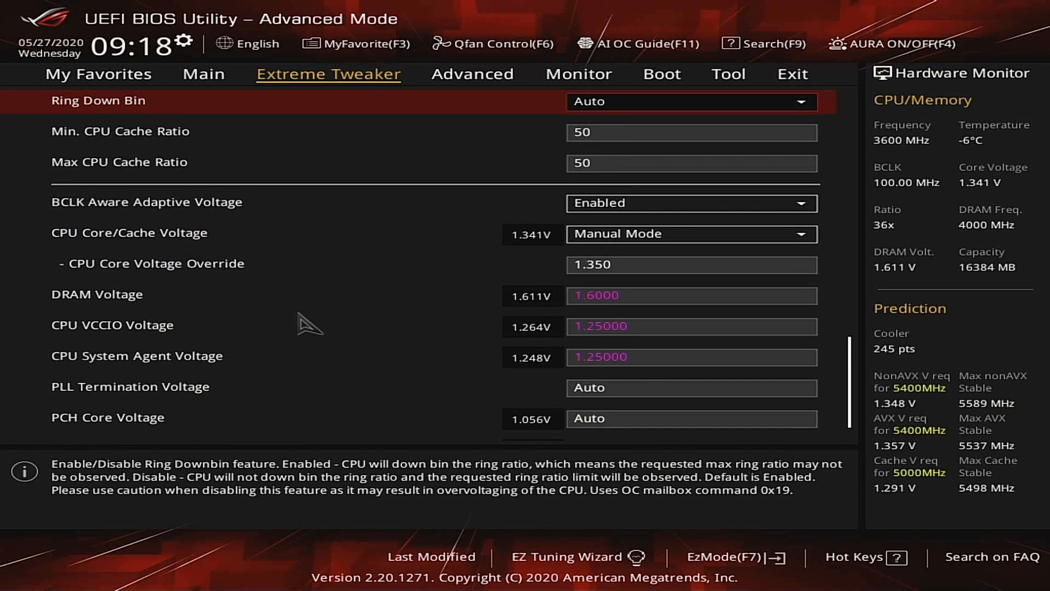
pyautogui.press('Up')
# Look over the configuration categories on the Advanced page
pyautogui.press('Right')
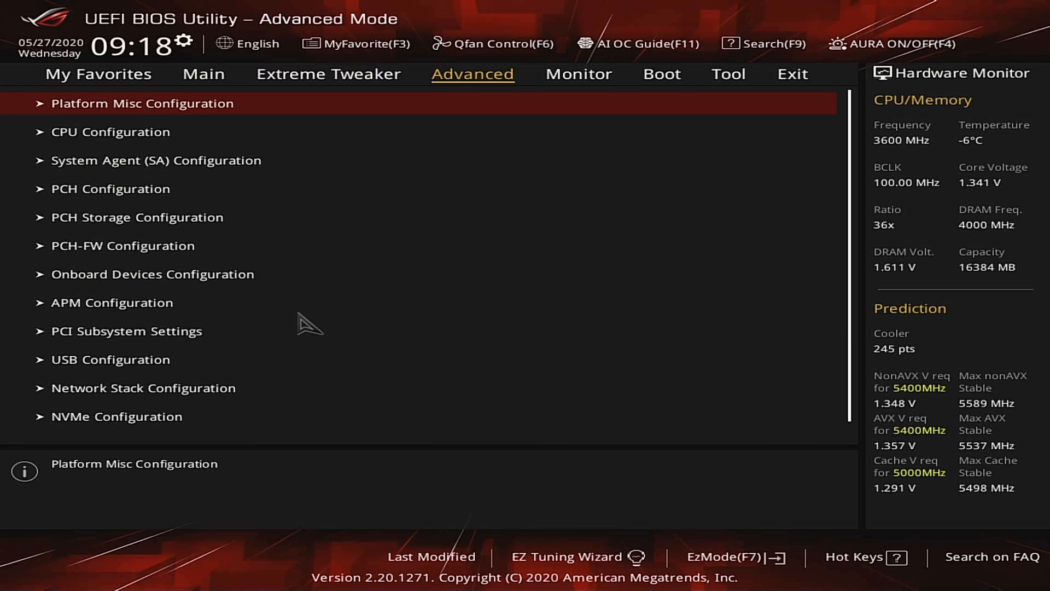
pyautogui.press('Down')
pyautogui.press('Down')
pyautogui.press('Down')
pyautogui.press('Down')
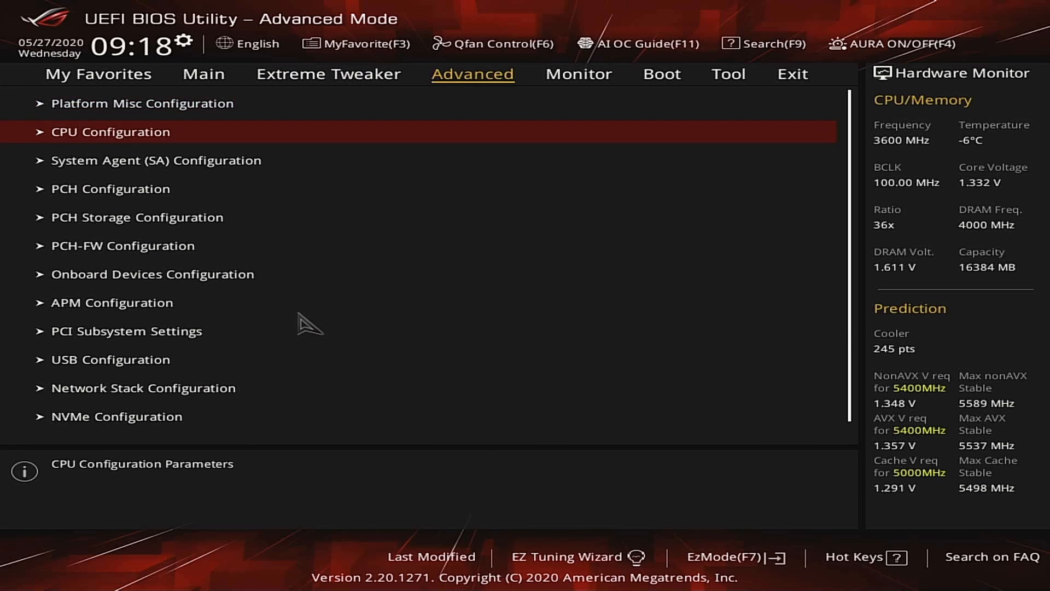
pyautogui.press('Up')
pyautogui.press('Up')
pyautogui.press('Up')
pyautogui.press('Up')
pyautogui.press('Up')
pyautogui.press('Up')
pyautogui.press('Up')
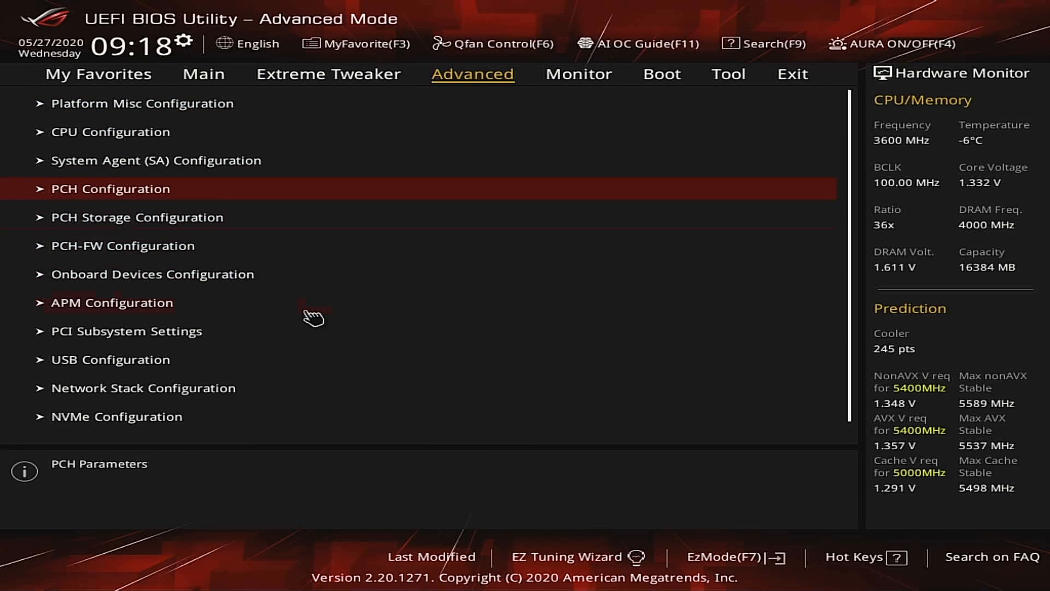
pyautogui.press('Left')
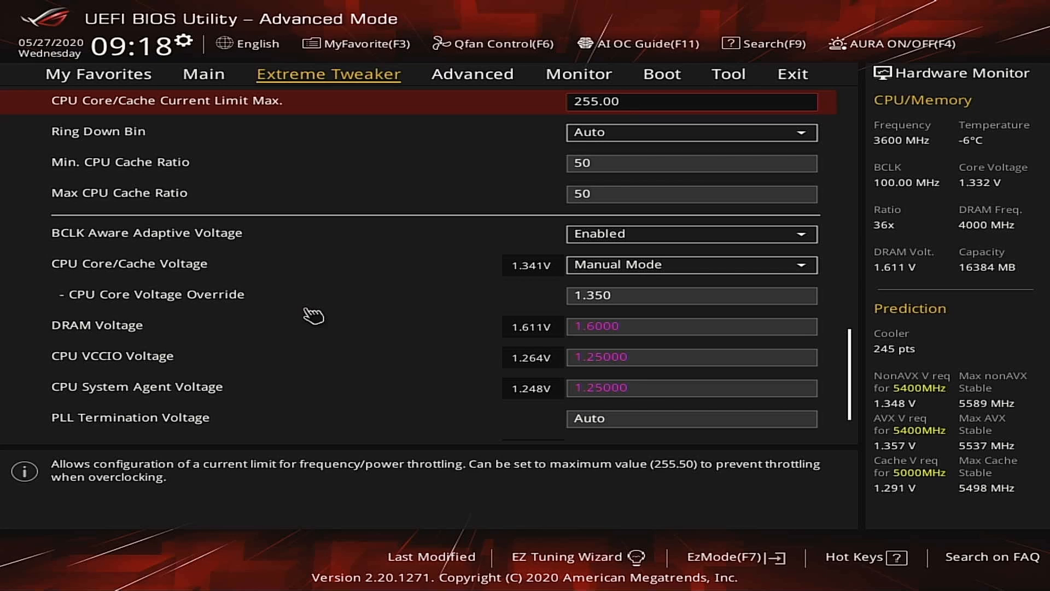
pyautogui.press('Right')
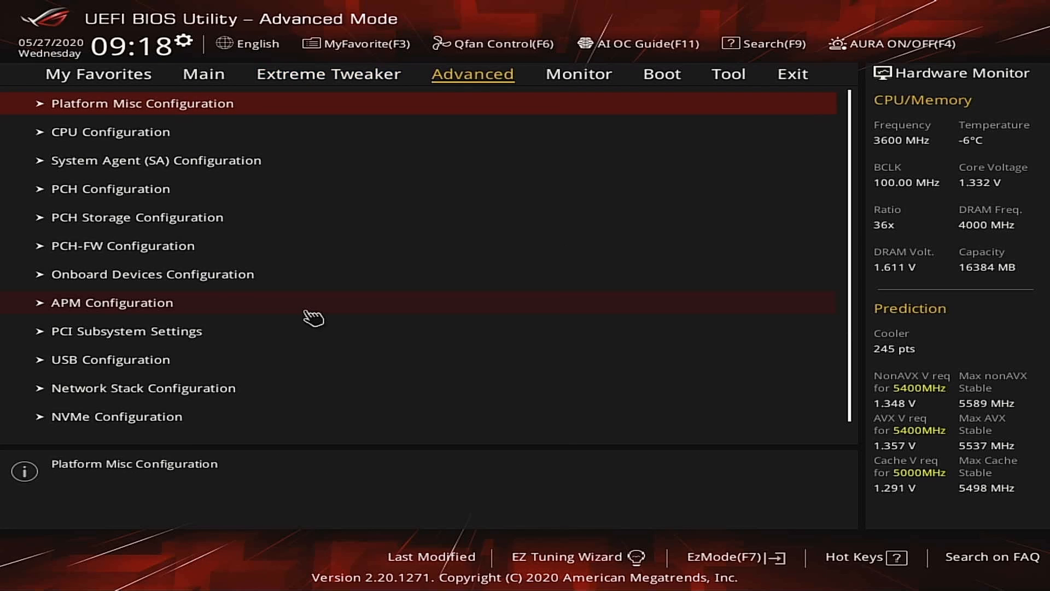
# Examine the PCI Express power management and ASPM settings in Platform Misc Configuration, and return to the Advanced categories
pyautogui.press('Return')
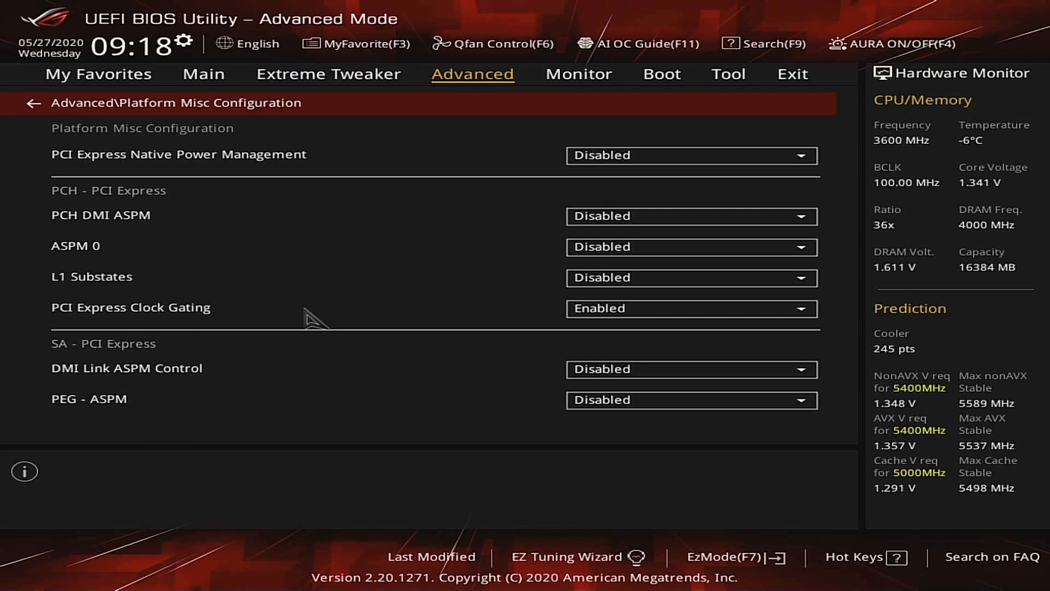
pyautogui.press('Down')
pyautogui.press('Down')
pyautogui.press('Down')
pyautogui.press('Down')
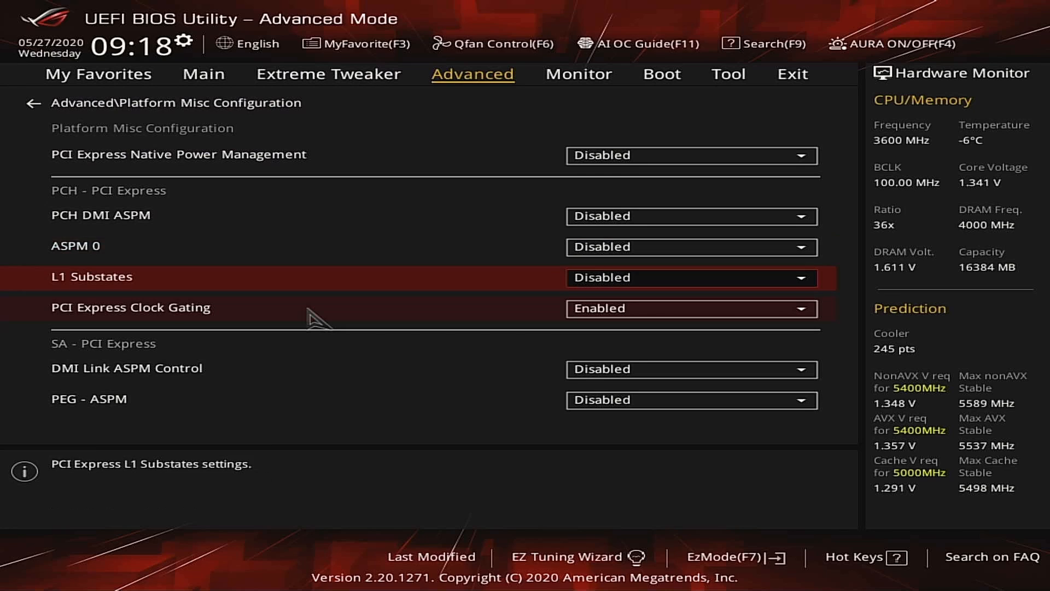
pyautogui.press('Down')
pyautogui.press('Down')
pyautogui.press('Down')
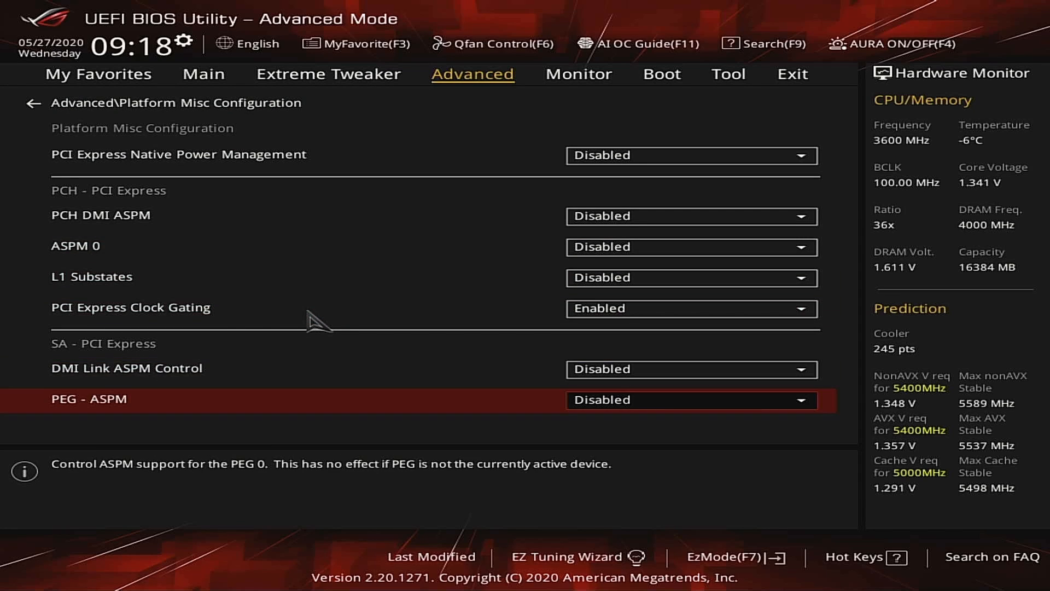
pyautogui.press('Up')
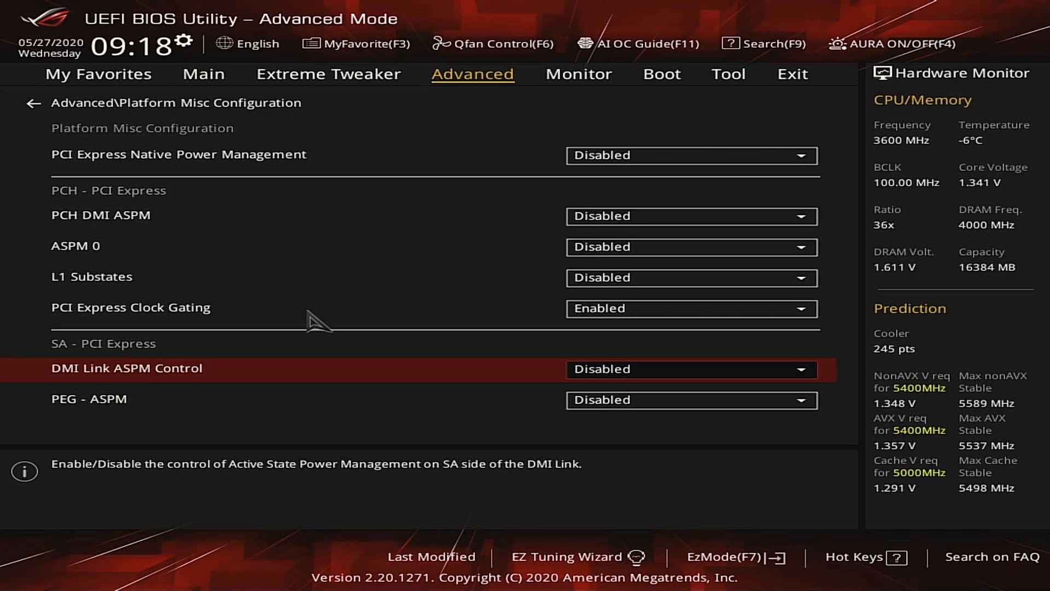
pyautogui.press('Up')
pyautogui.press('Up')
pyautogui.press('Up')
pyautogui.press('Up')
pyautogui.press('Up')
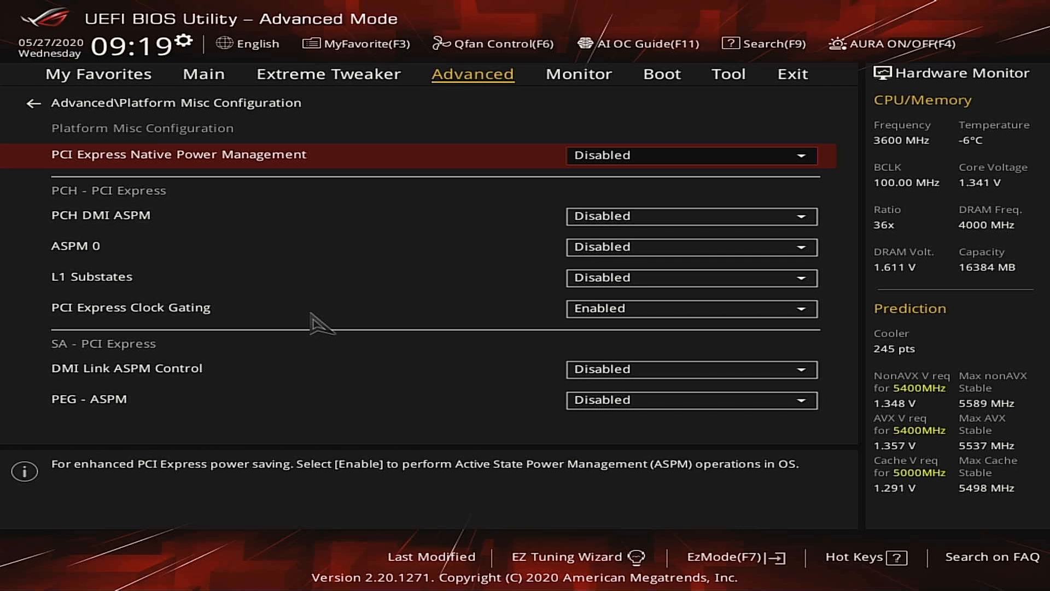
pyautogui.press('Escape')
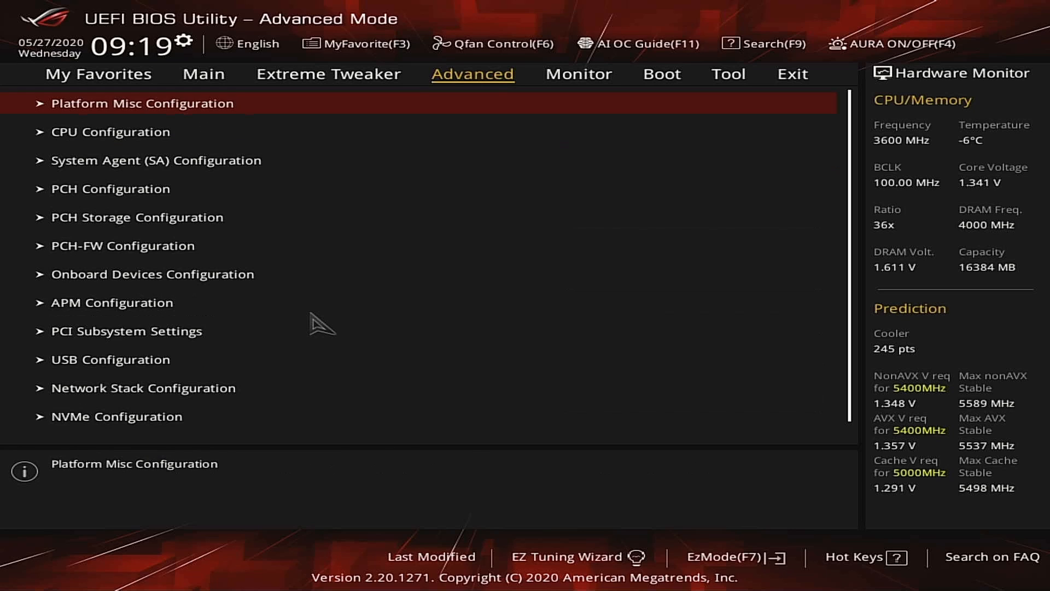
# Open CPU Configuration and examine the processor details, prefetcher, virtualization, core temperature and Hyper-Threading settings
pyautogui.press('Down')
pyautogui.press('Return')
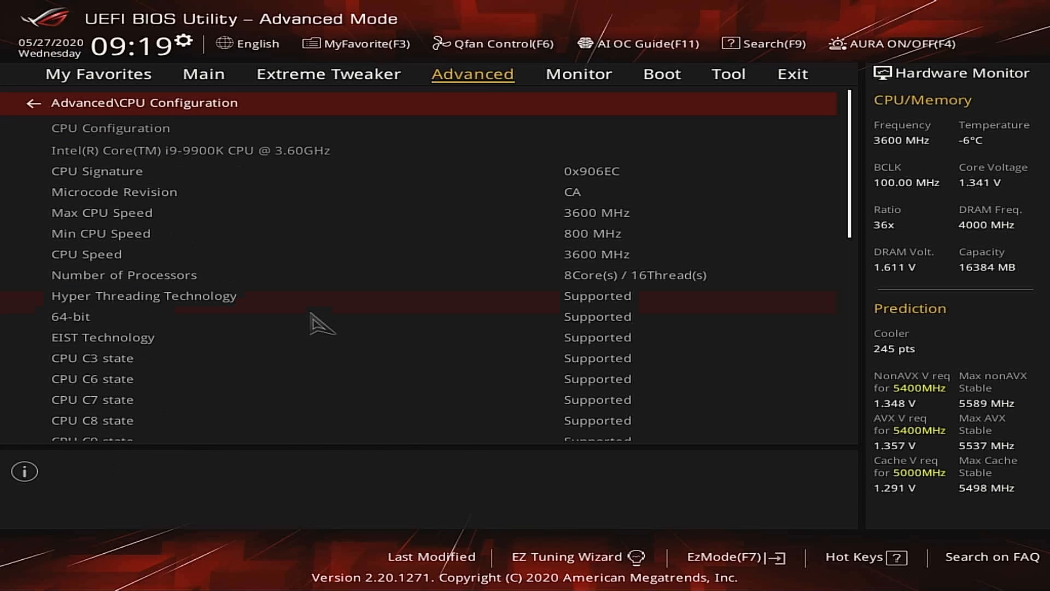
pyautogui.press('Down')
pyautogui.press('Up')
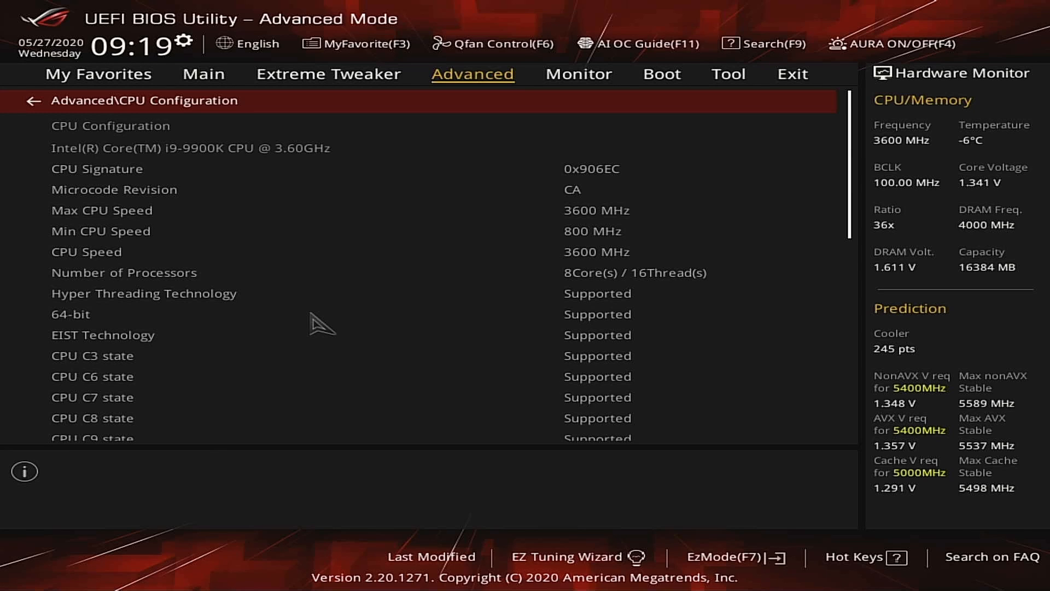
pyautogui.press('Down')
pyautogui.press('Down')
pyautogui.press('Down')
pyautogui.press('Down')
pyautogui.press('Down')
pyautogui.press('Down')
pyautogui.press('Down')
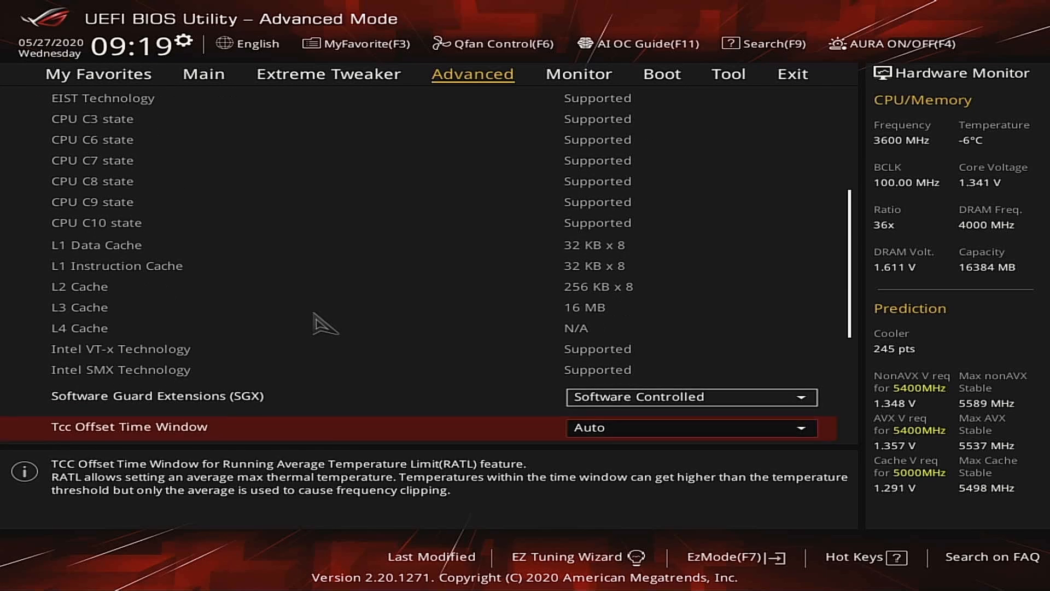
pyautogui.press('Up')
pyautogui.press('Up')
pyautogui.press('Up')
pyautogui.press('Up')
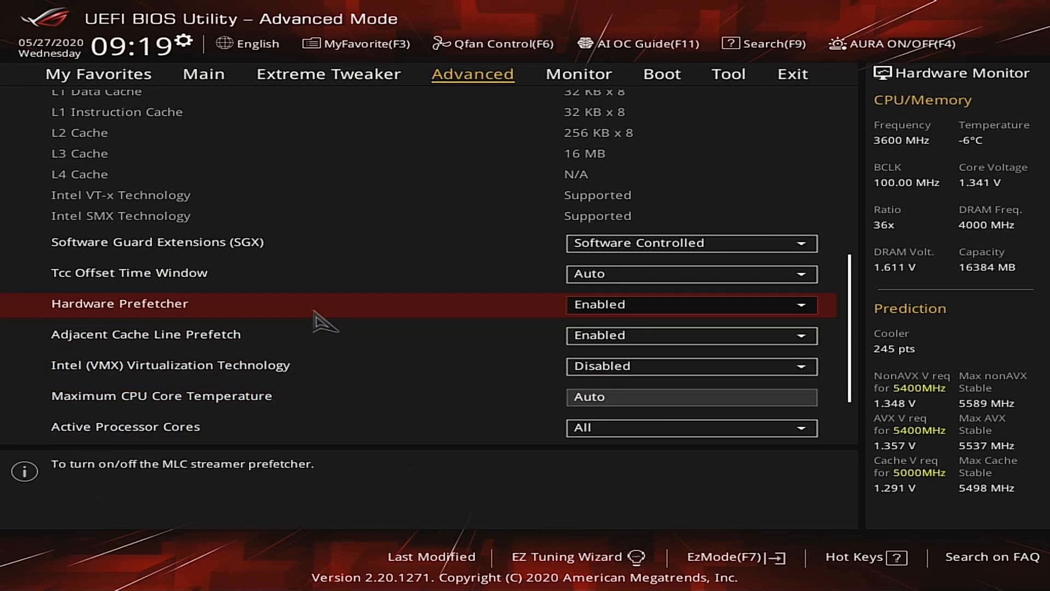
pyautogui.press('Down')
pyautogui.press('Down')
pyautogui.press('Down')
pyautogui.press('Down')
pyautogui.press('Down')
pyautogui.press('Down')
pyautogui.press('Up')
pyautogui.press('Up')
pyautogui.press('Up')
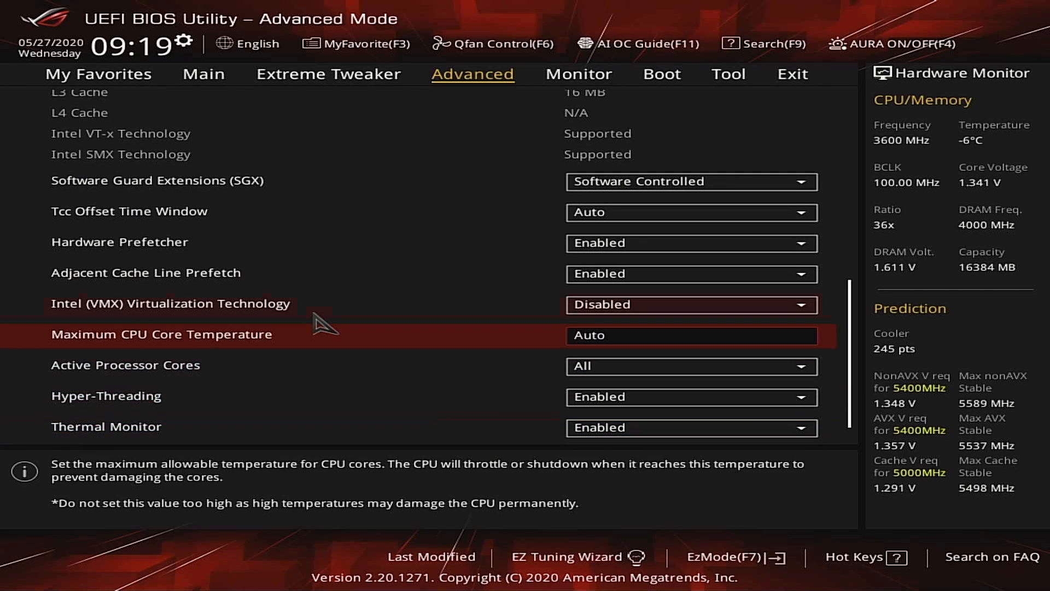
# Check the core counts offered for Active Processor Cores and keep it at All
pyautogui.press('Down')
pyautogui.press('Return')
pyautogui.press('Down')
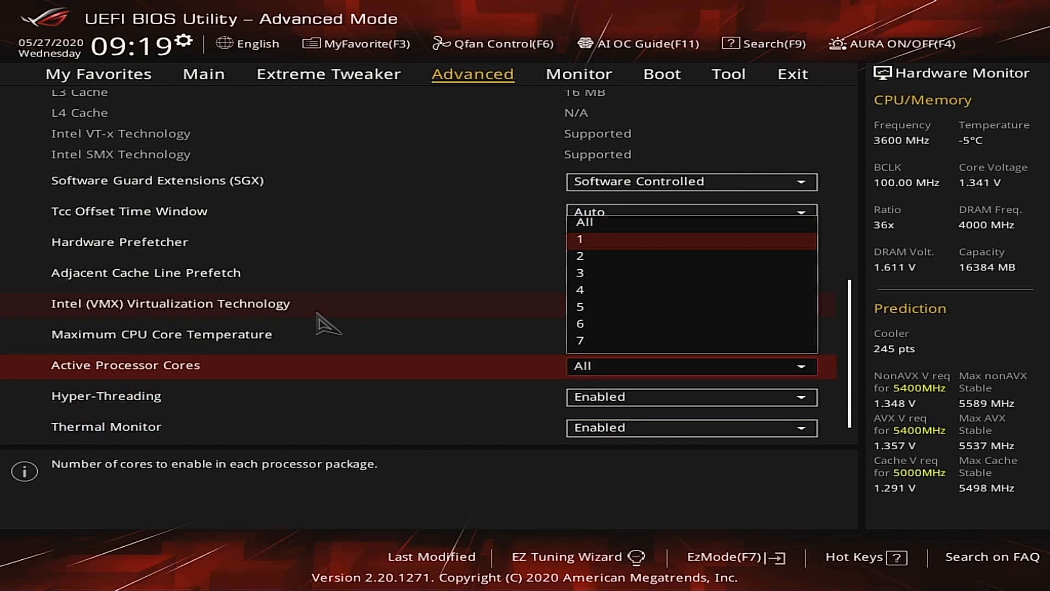
pyautogui.press('Down')
pyautogui.press('Down')
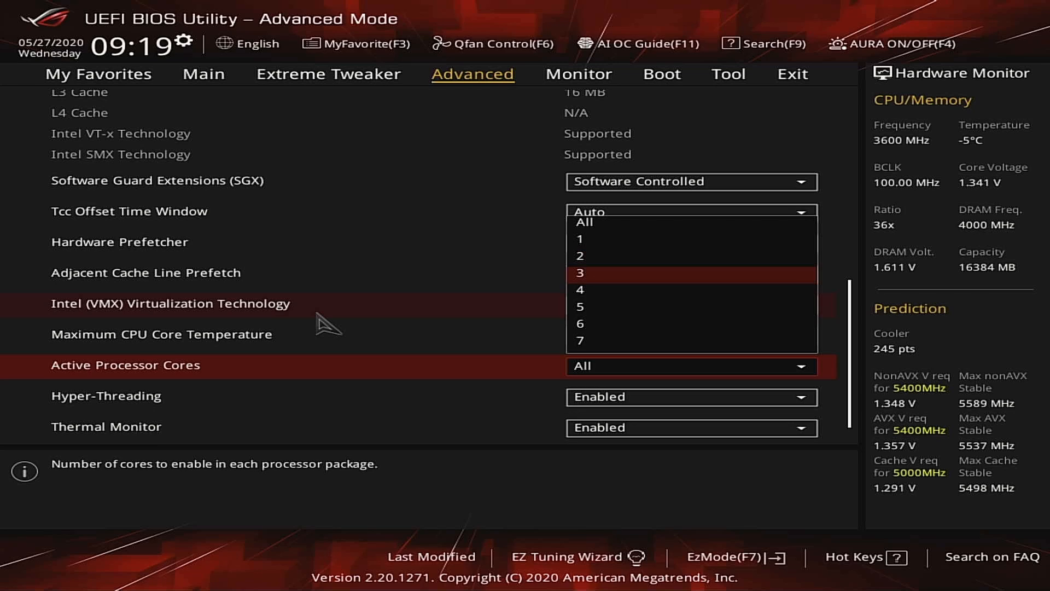
pyautogui.press('Up')
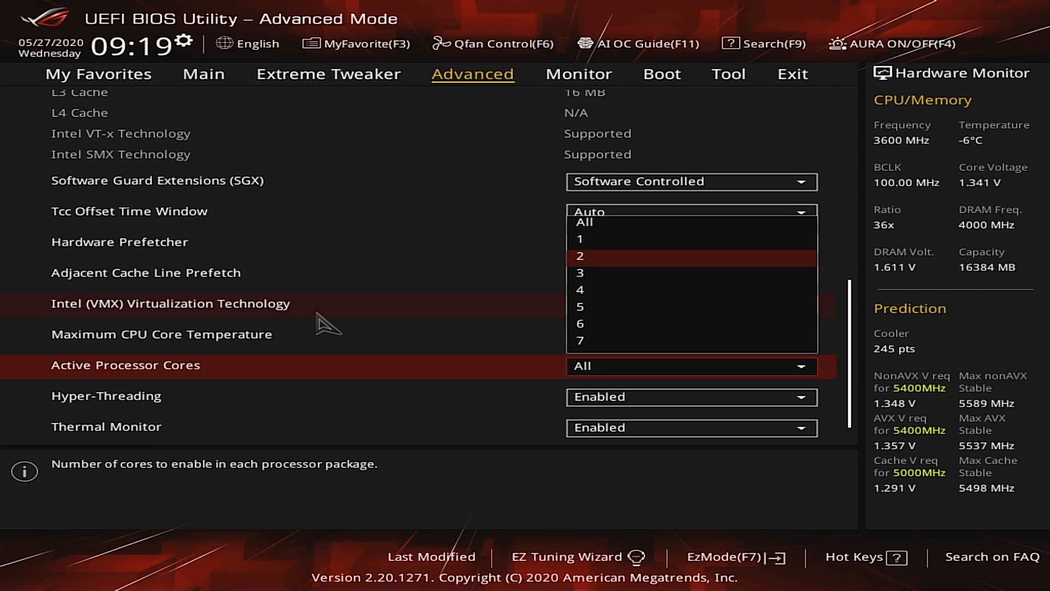
pyautogui.press('Up')
pyautogui.press('Up')
pyautogui.press('Return')
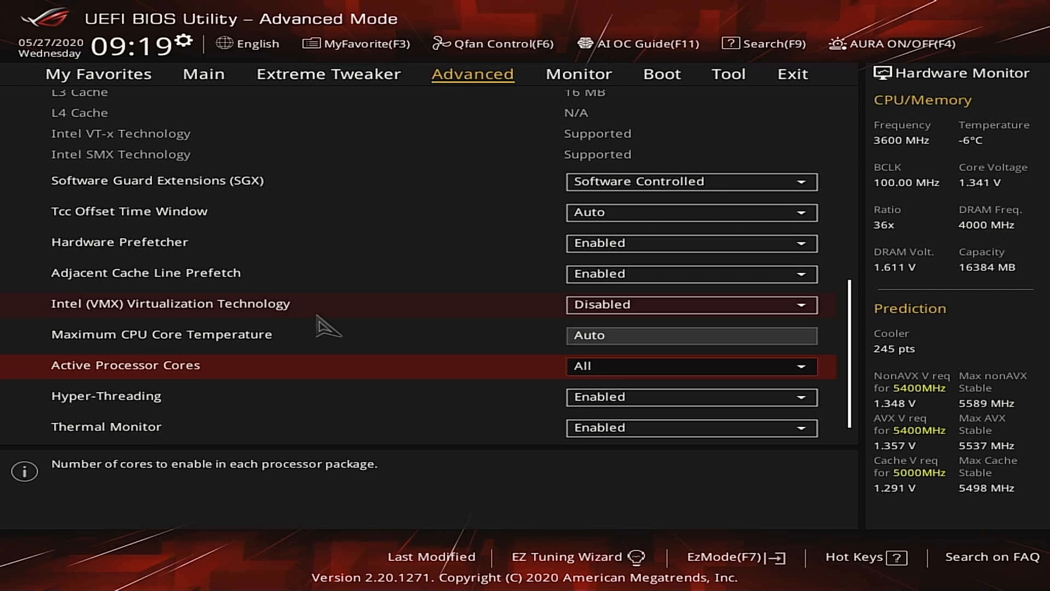
# Open CPU - Power Management Control and review the SpeedStep, Speed Shift, Turbo Mode, C-states and CFG Lock settings
pyautogui.press('Down')
pyautogui.press('Down')
pyautogui.press('Down')
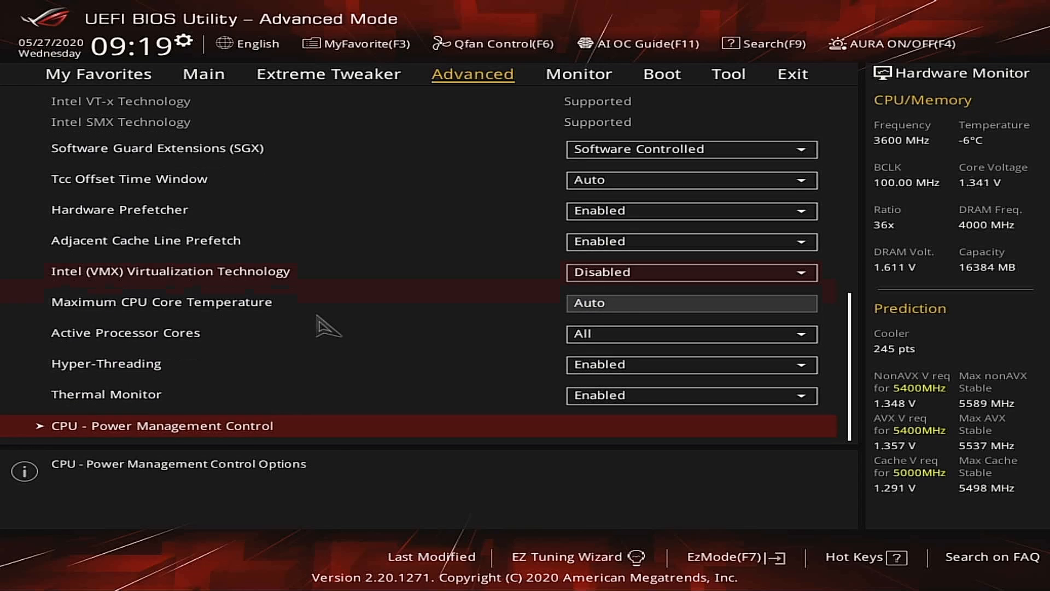
pyautogui.press('Return')
pyautogui.press('Down')
pyautogui.press('Down')
pyautogui.press('Down')
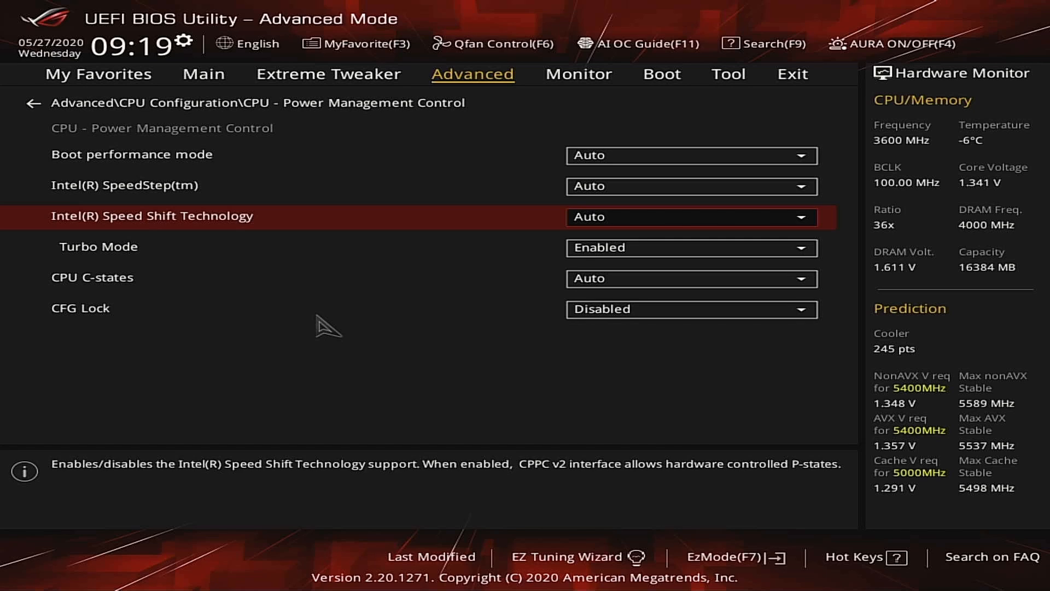
pyautogui.press('Down')
pyautogui.press('Down')
pyautogui.press('Down')
pyautogui.press('Up')
pyautogui.press('Up')
pyautogui.press('Up')
pyautogui.press('Up')
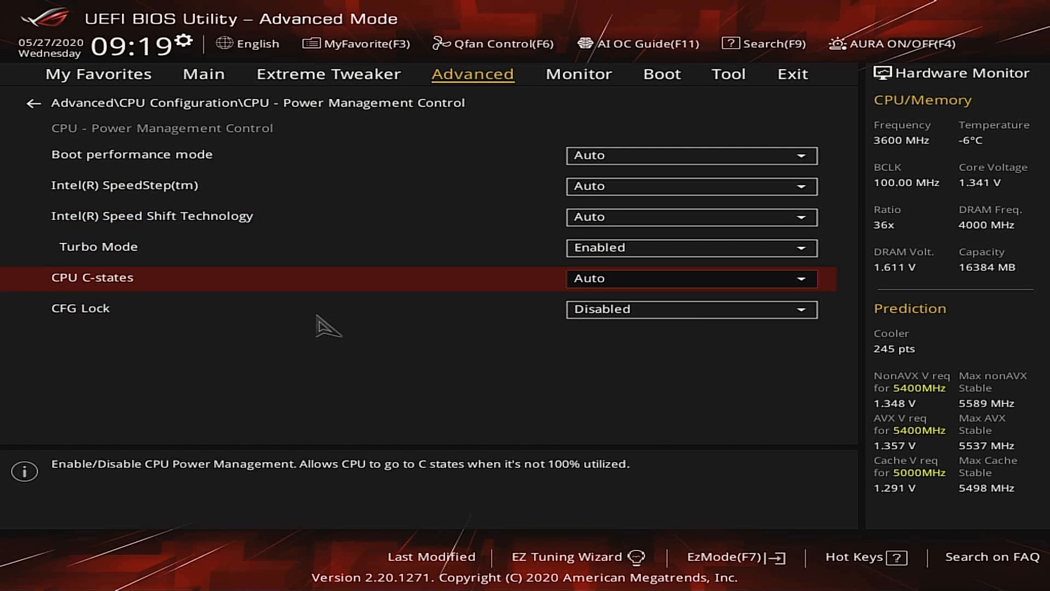
# Check the options offered for CPU C-states, keep it at Auto, and return to CPU Configuration
pyautogui.press('Down')
pyautogui.press('Down')
pyautogui.press('Down')
pyautogui.press('Return')
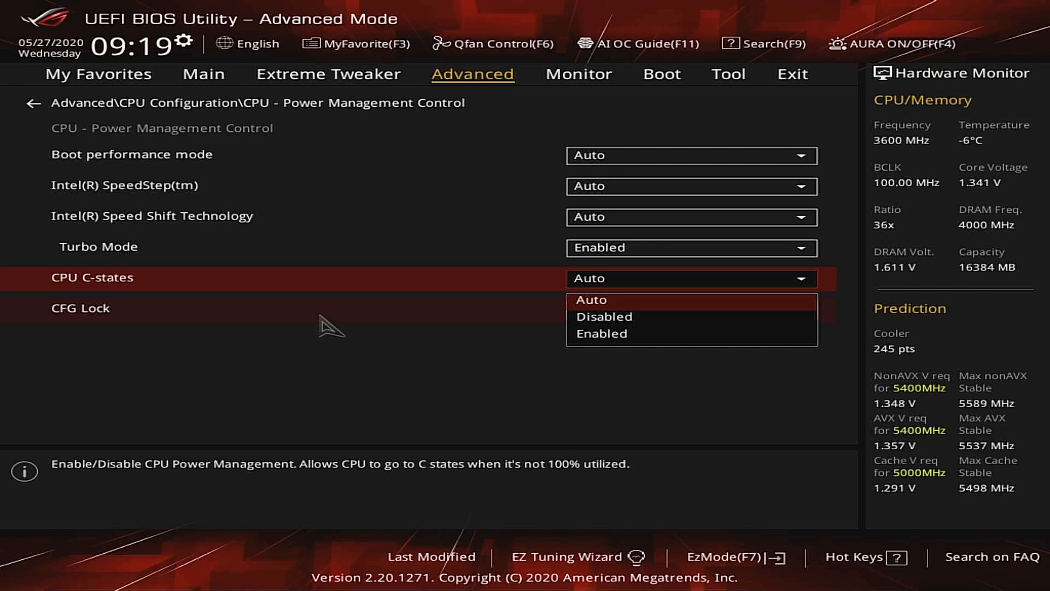
pyautogui.press('Escape')
pyautogui.press('Escape')
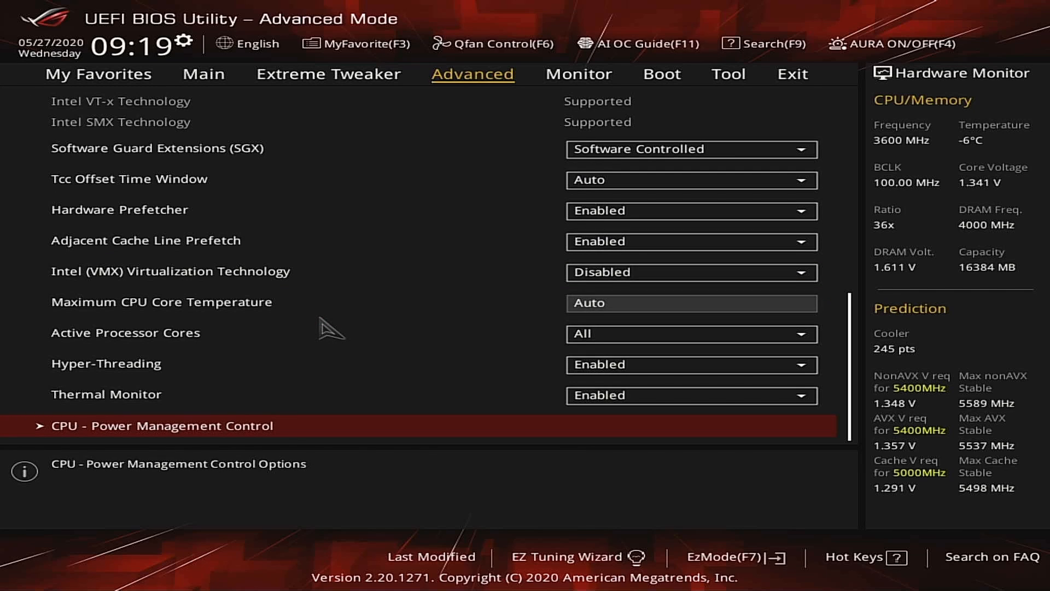
# Open System Agent (SA) Configuration and check the Memory Remap setting under Memory Configuration
pyautogui.press('Escape')
pyautogui.press('Down')
pyautogui.press('Return')
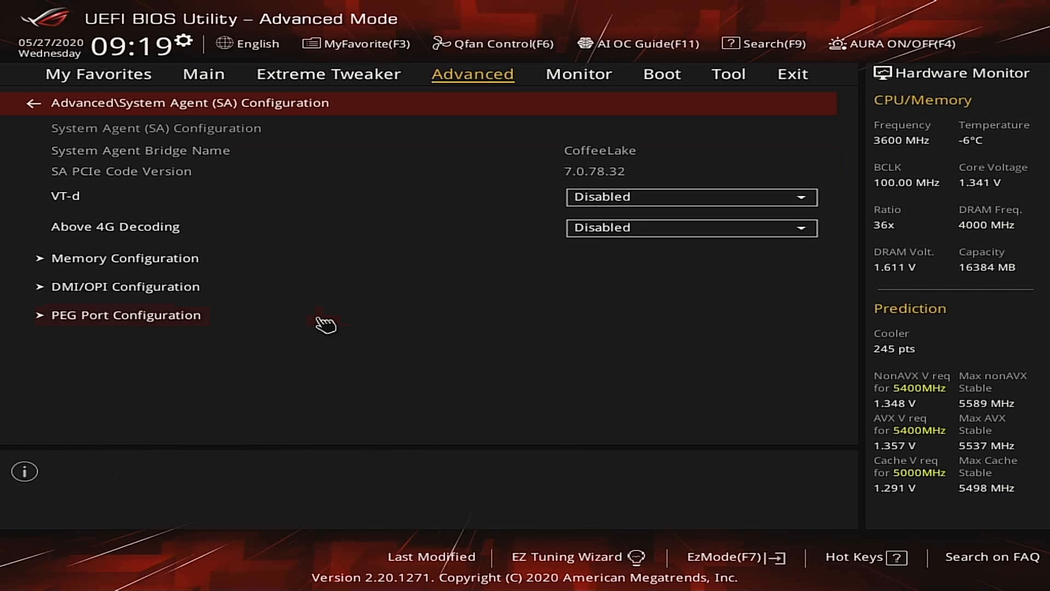
pyautogui.press('Down')
pyautogui.press('Down')
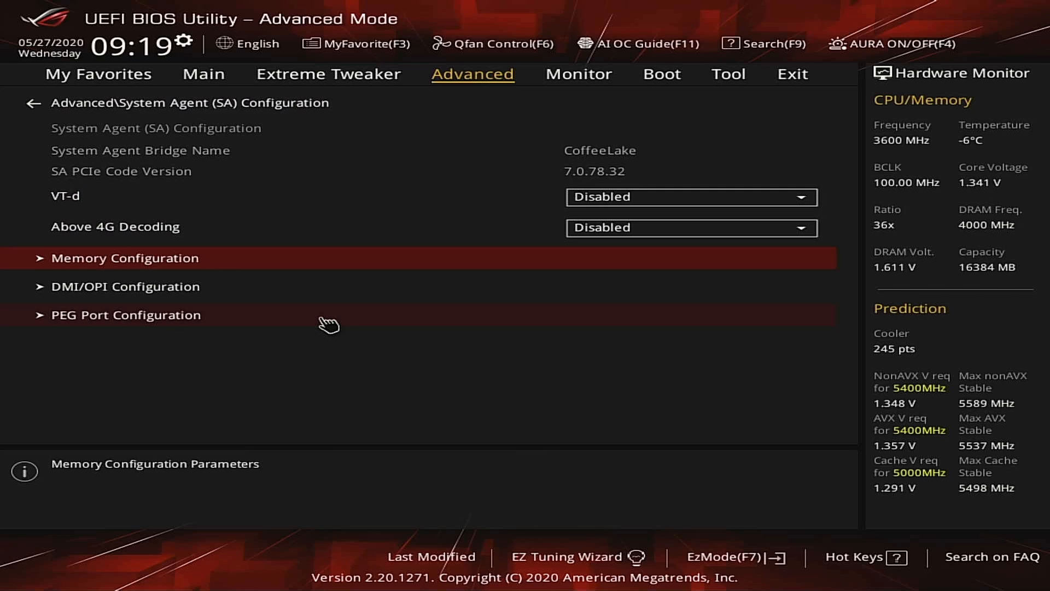
pyautogui.press('Return')
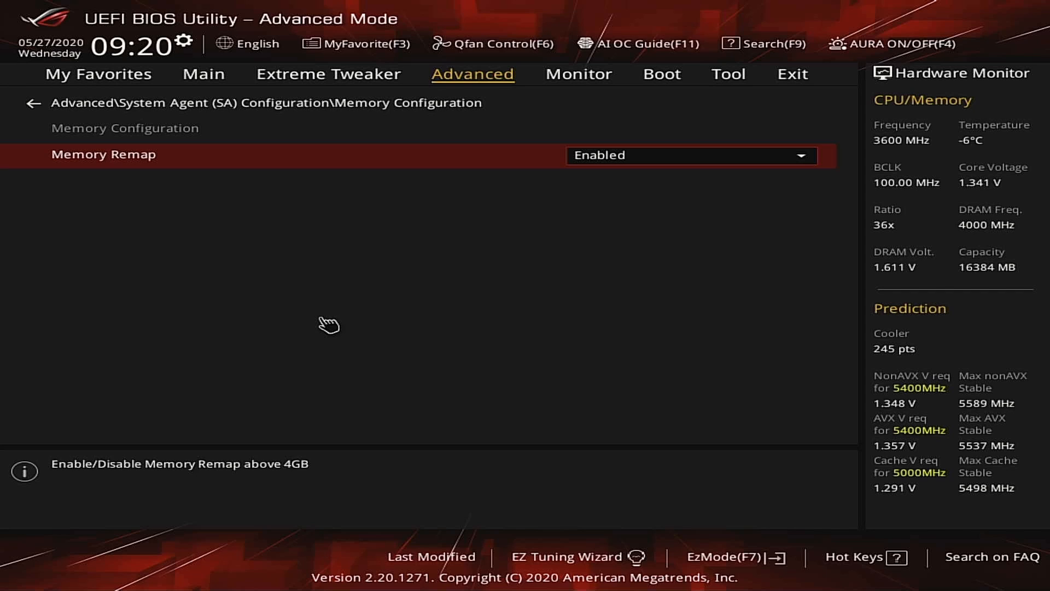
pyautogui.press('Escape')
# Review the VT-d, Above 4G Decoding, DMI/OPI and PEG Port entries in System Agent (SA) Configuration
pyautogui.press('Down')
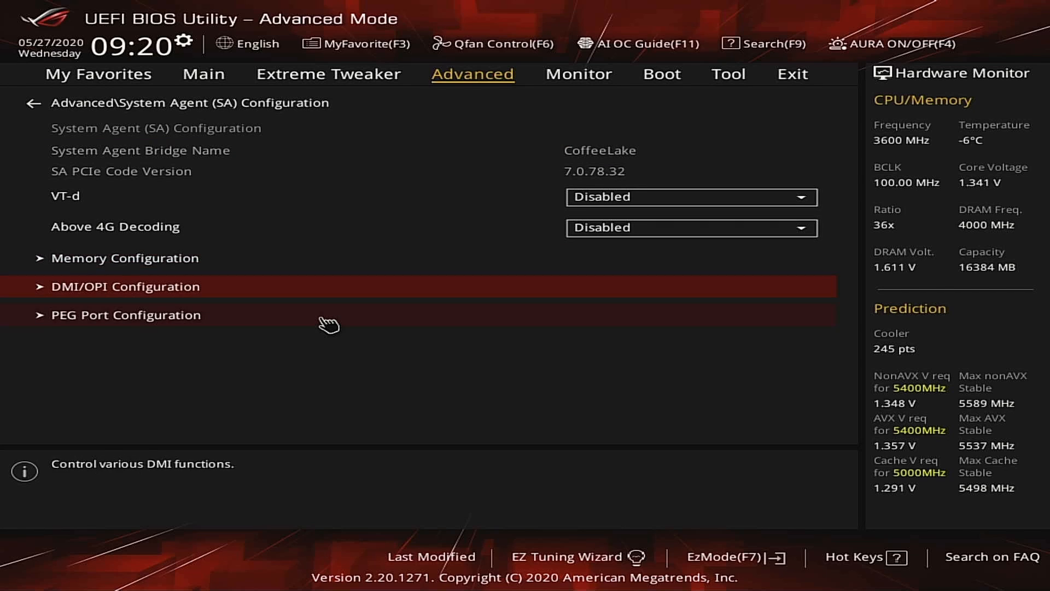
pyautogui.press('Down')
pyautogui.press('Up')
pyautogui.press('Up')
pyautogui.press('Up')
pyautogui.press('Up')
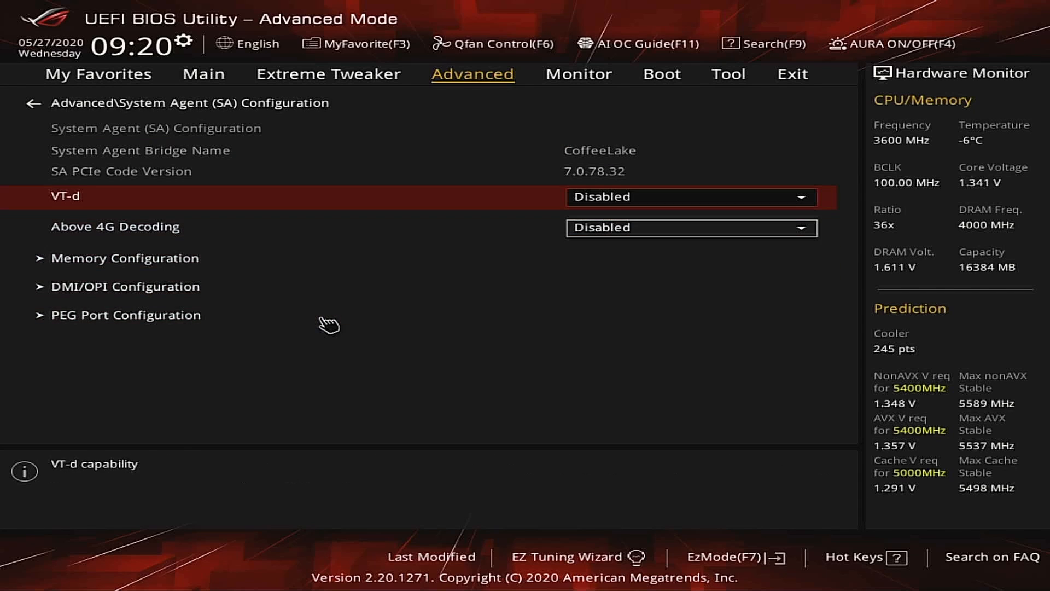
pyautogui.press('Down')
pyautogui.press('Down')
pyautogui.press('Down')
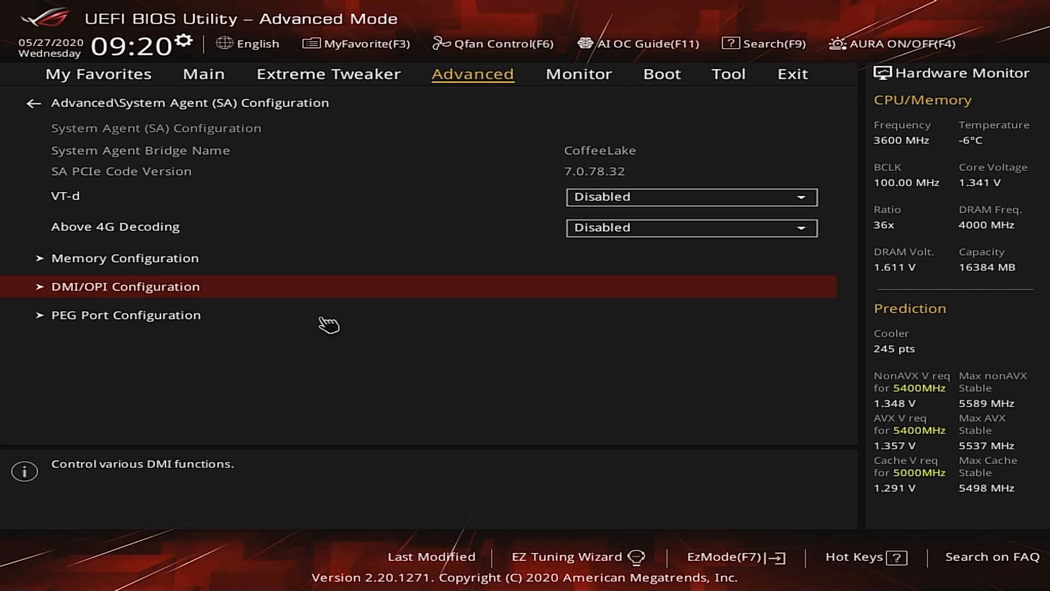
# Open PCI Express Configuration under PCH Configuration and check the PCIe Speed options, keeping it at Auto
pyautogui.press('Escape')
pyautogui.press('Down')
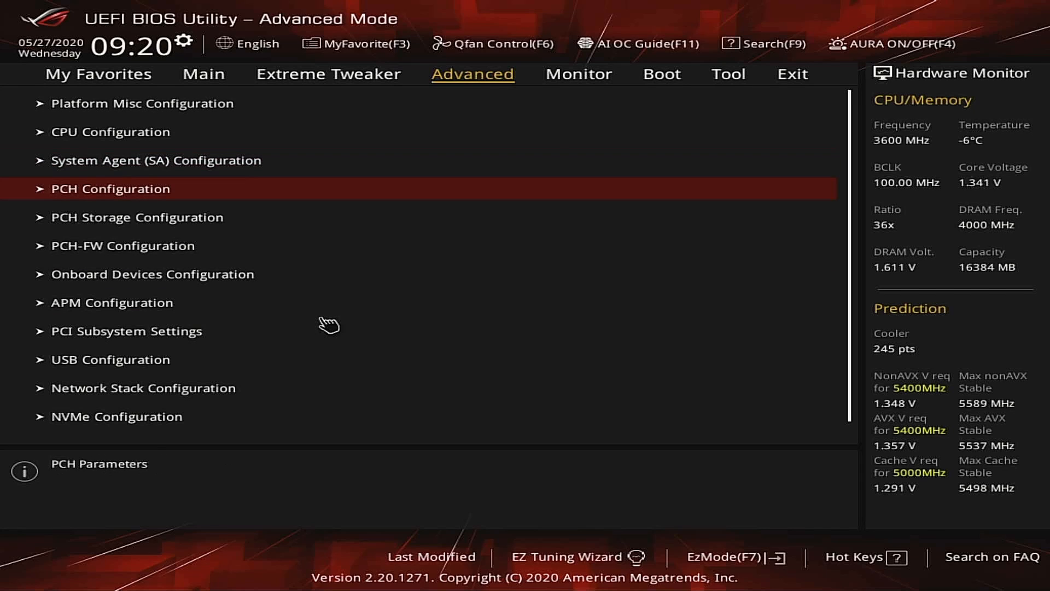
pyautogui.press('Return')
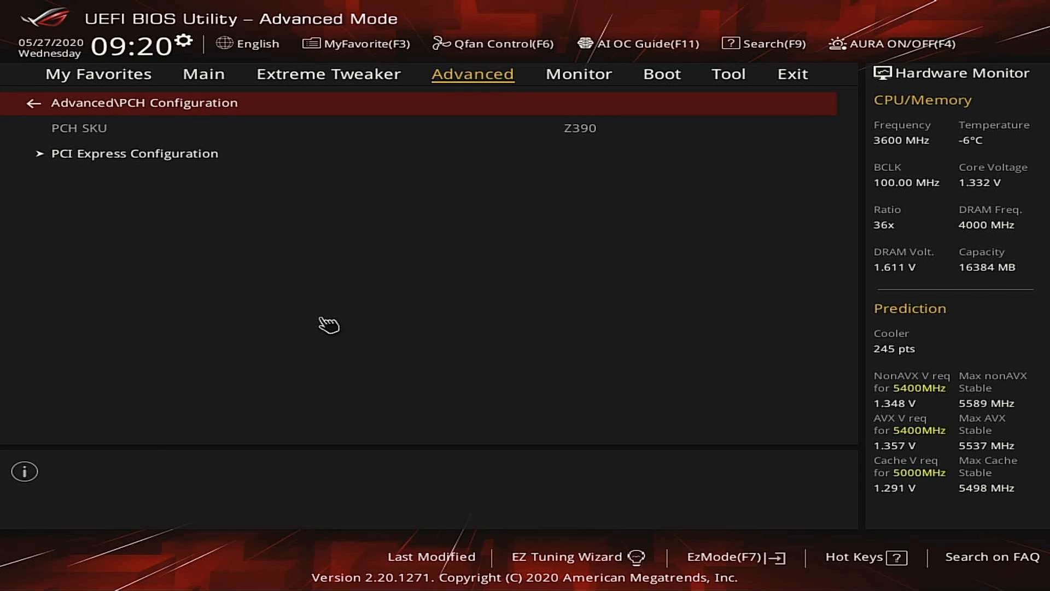
pyautogui.press('Down')
pyautogui.press('Return')
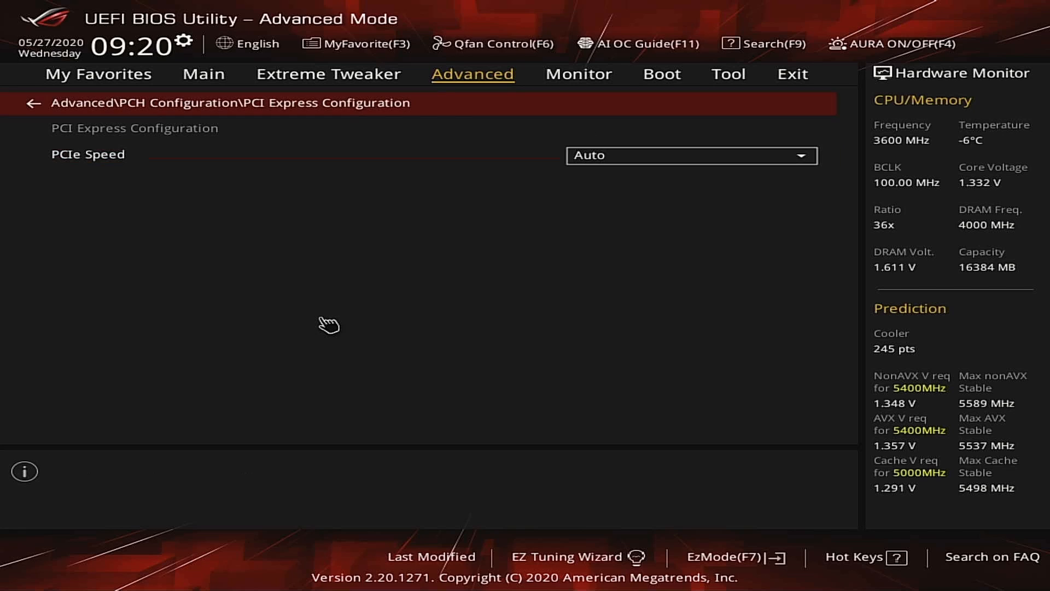
pyautogui.press('Down')
pyautogui.press('Return')
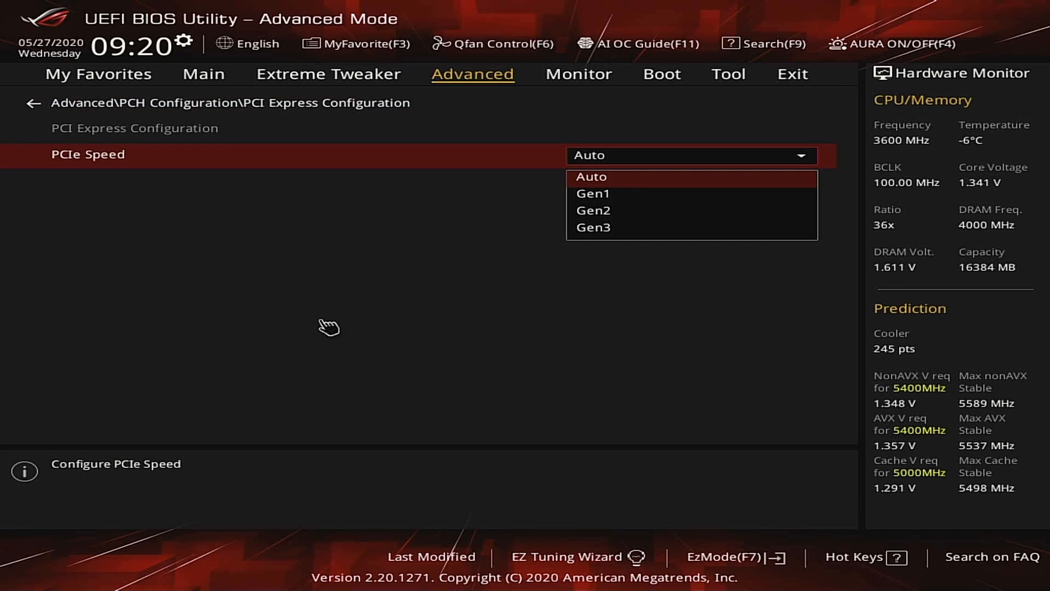
pyautogui.press('Escape')
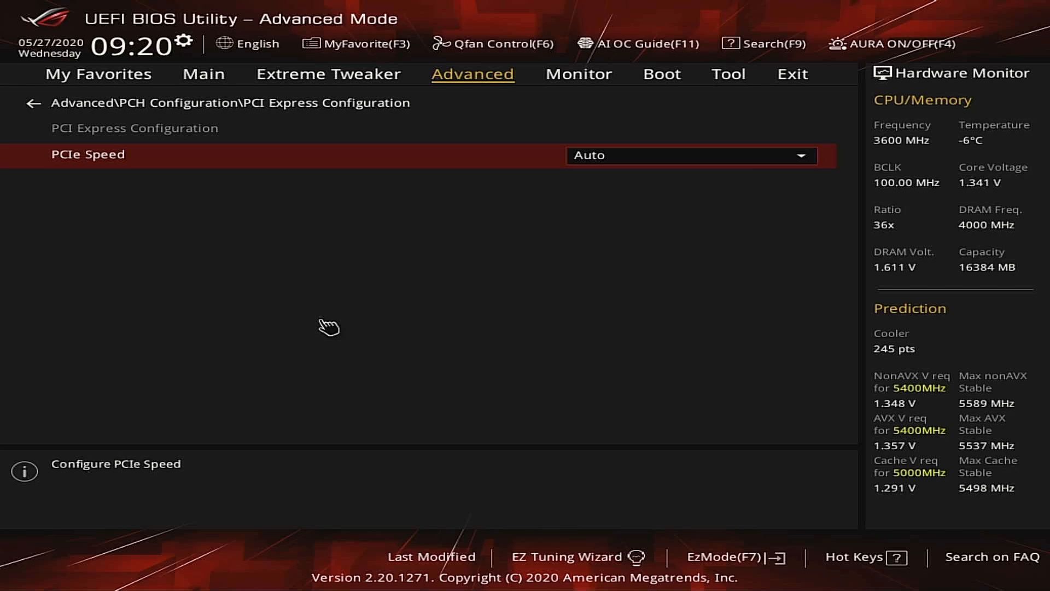
# Leave PCI Express Configuration and PCH Configuration to return to the Advanced categories
pyautogui.press('Escape')
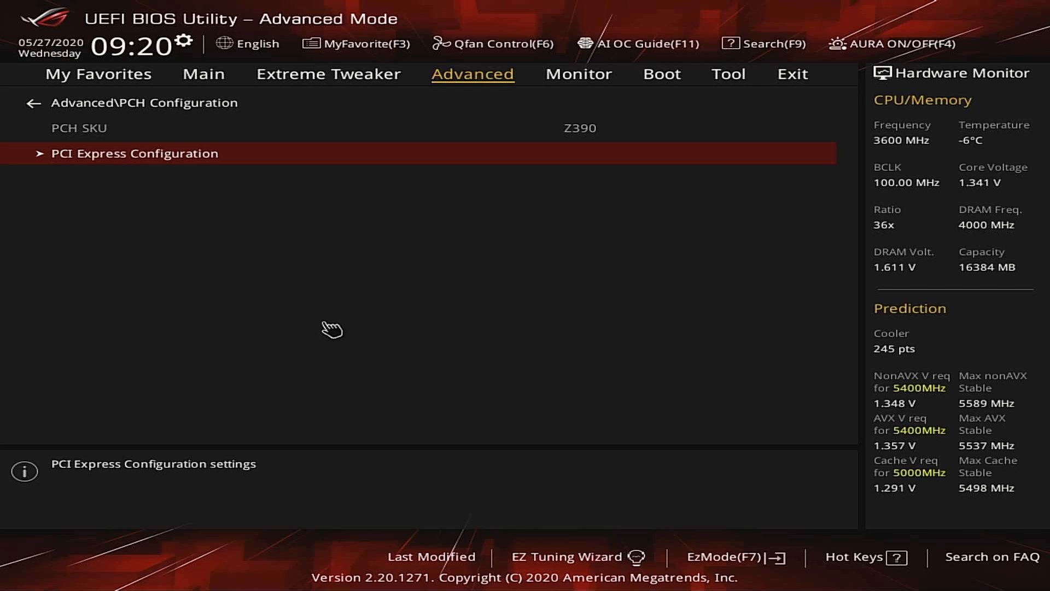
pyautogui.press('Up')
pyautogui.press('Right')
pyautogui.press('Left')
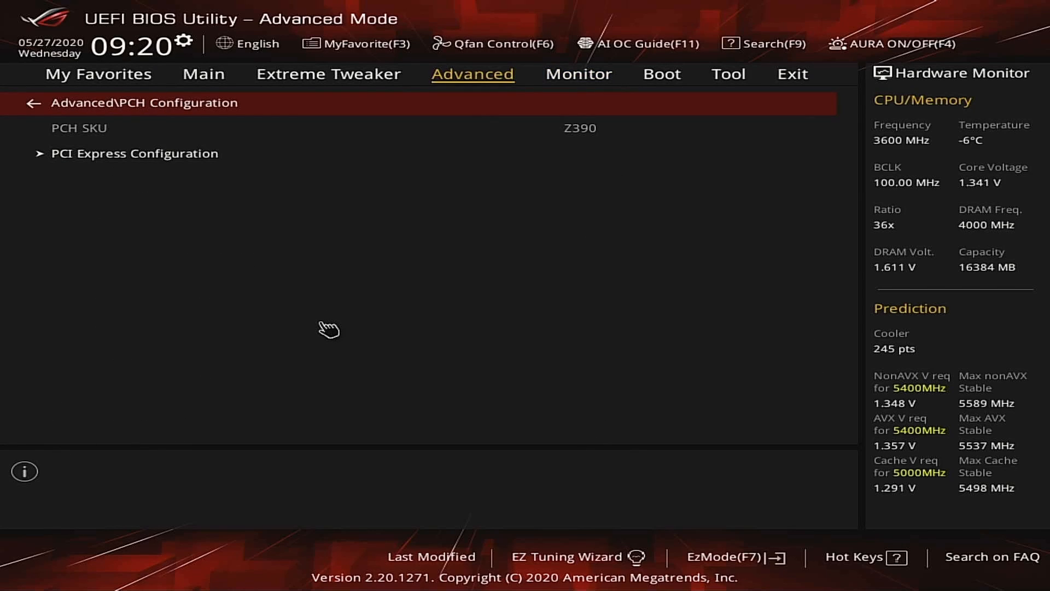
pyautogui.press('Return')
pyautogui.press('Down')
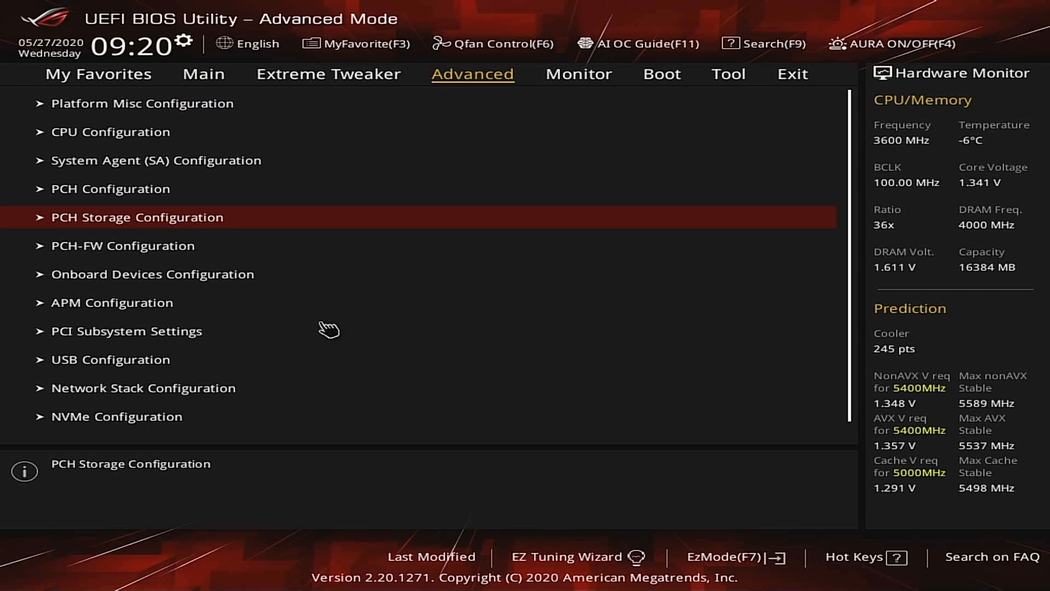
# View the SR-IOV Support setting in PCI Subsystem Settings and return to the Advanced categories
pyautogui.press('Down')
pyautogui.press('Down')
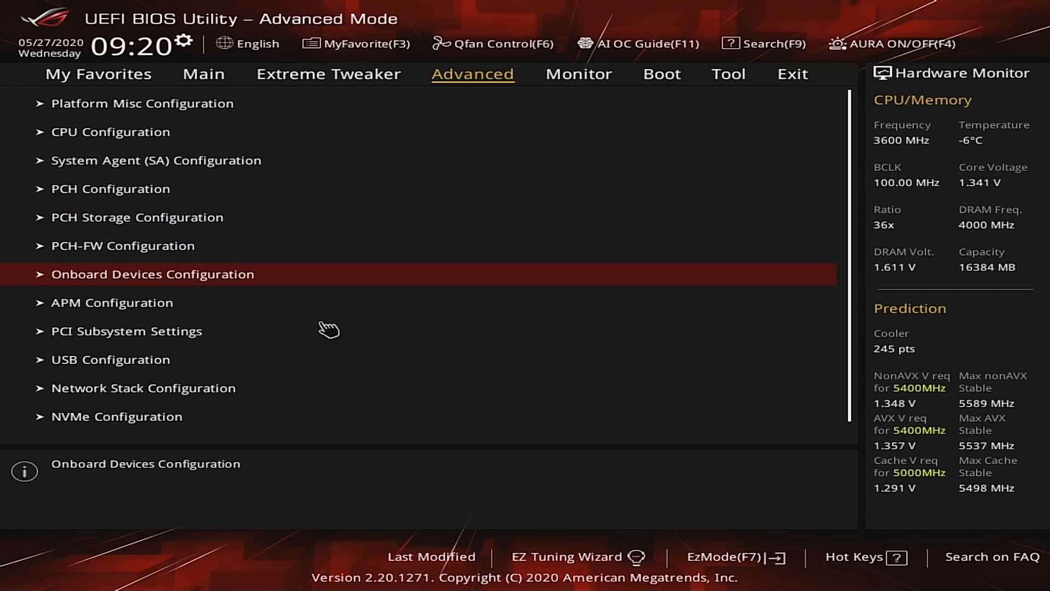
pyautogui.click(331, 330)
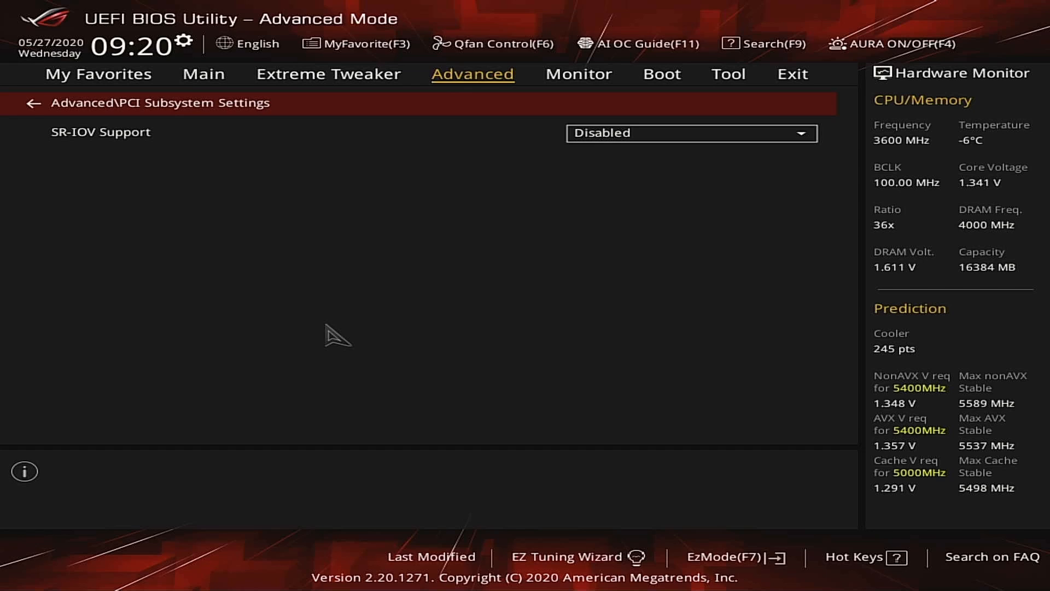
pyautogui.press('Down')
pyautogui.press('Escape')
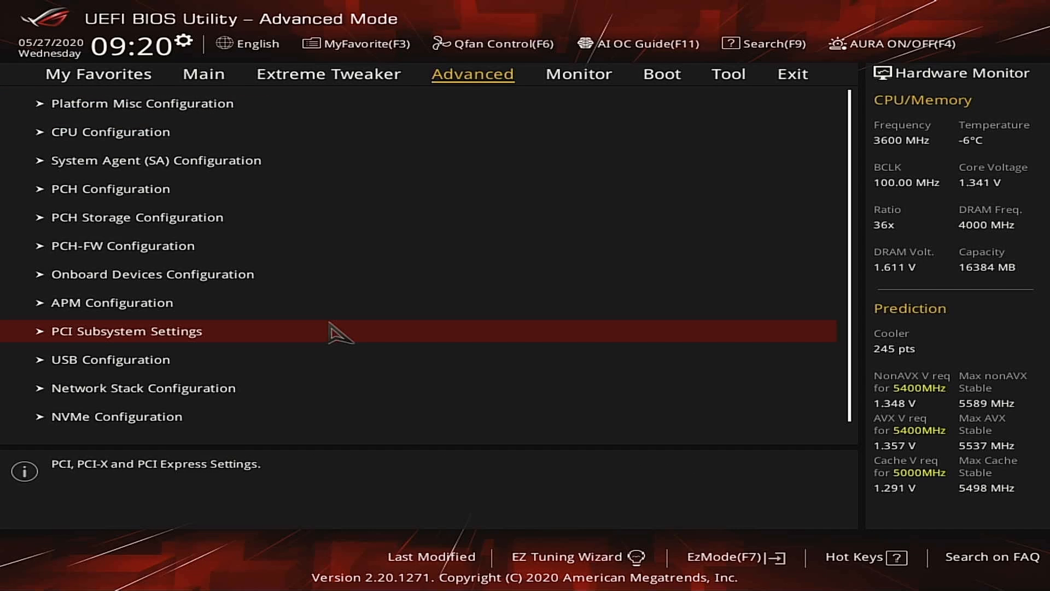
# Open PCH Storage Configuration from the Advanced categories
pyautogui.press('Up')
pyautogui.press('Up')
pyautogui.press('Up')
pyautogui.press('Up')
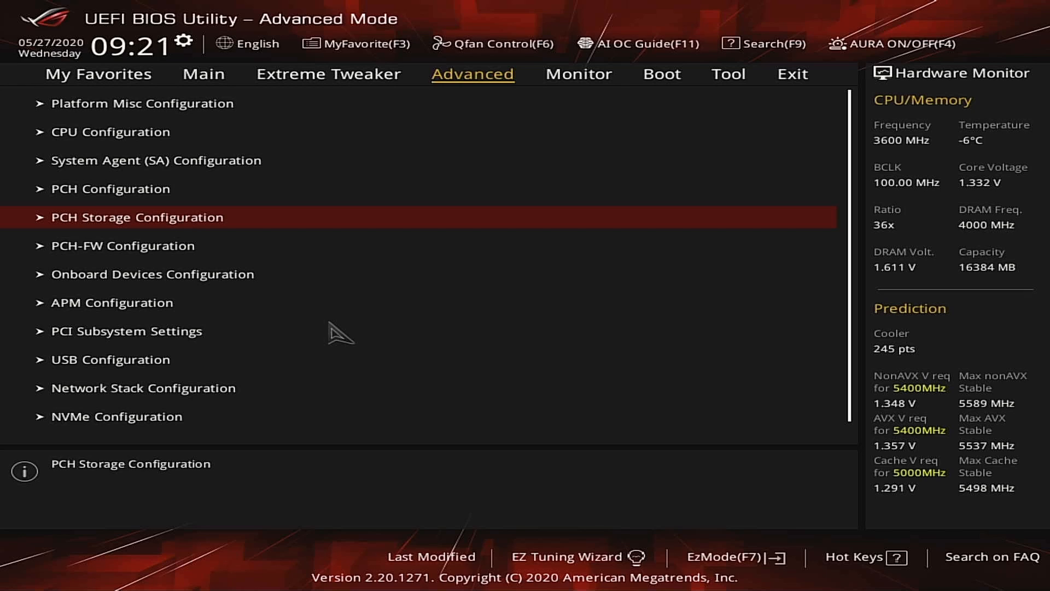
pyautogui.press('Up')
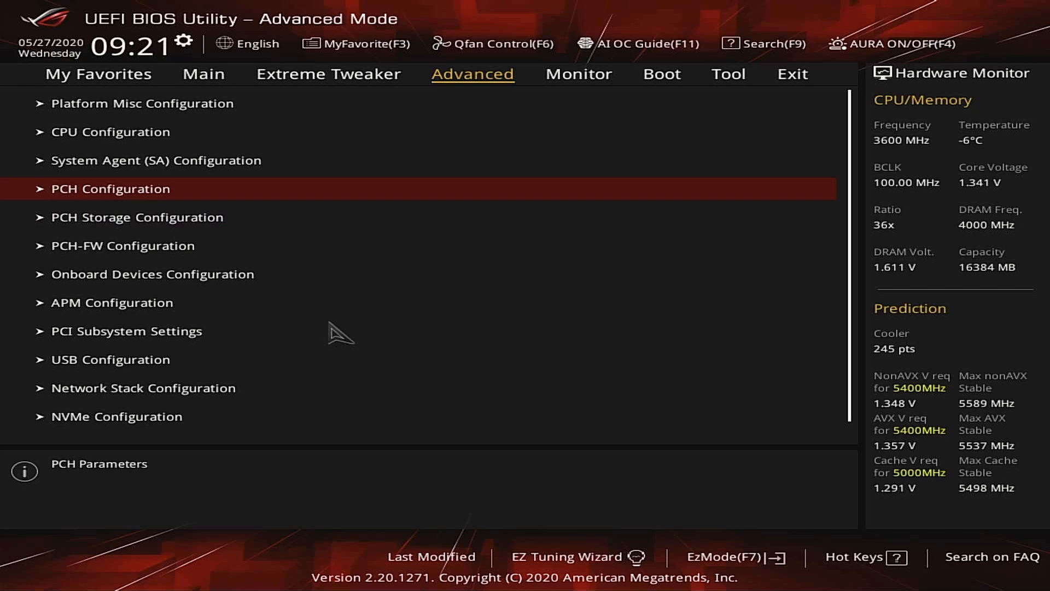
pyautogui.press('Down')
pyautogui.press('Down')
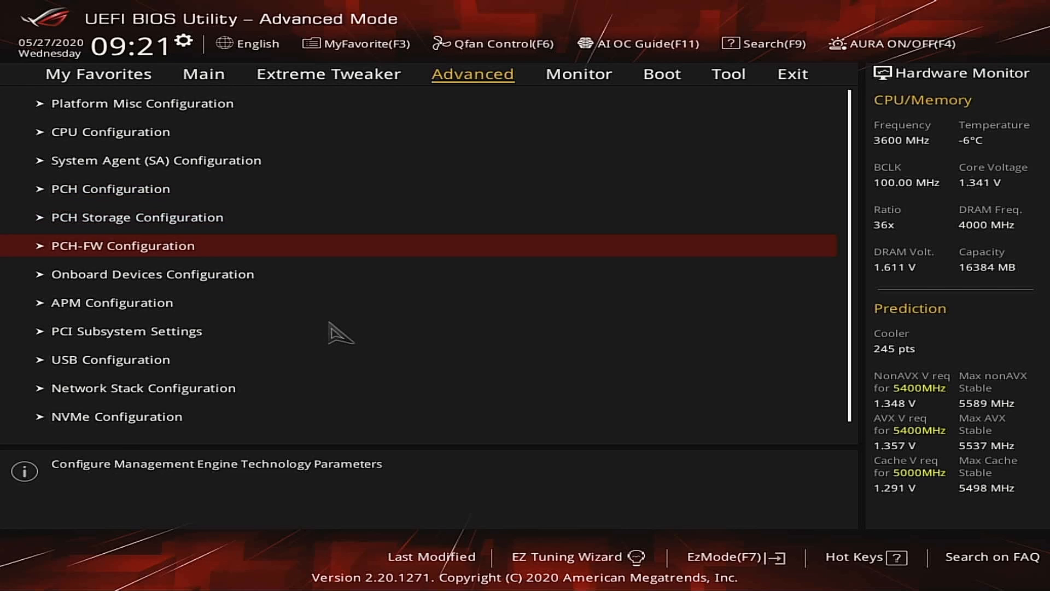
pyautogui.press('Up')
pyautogui.press('Return')
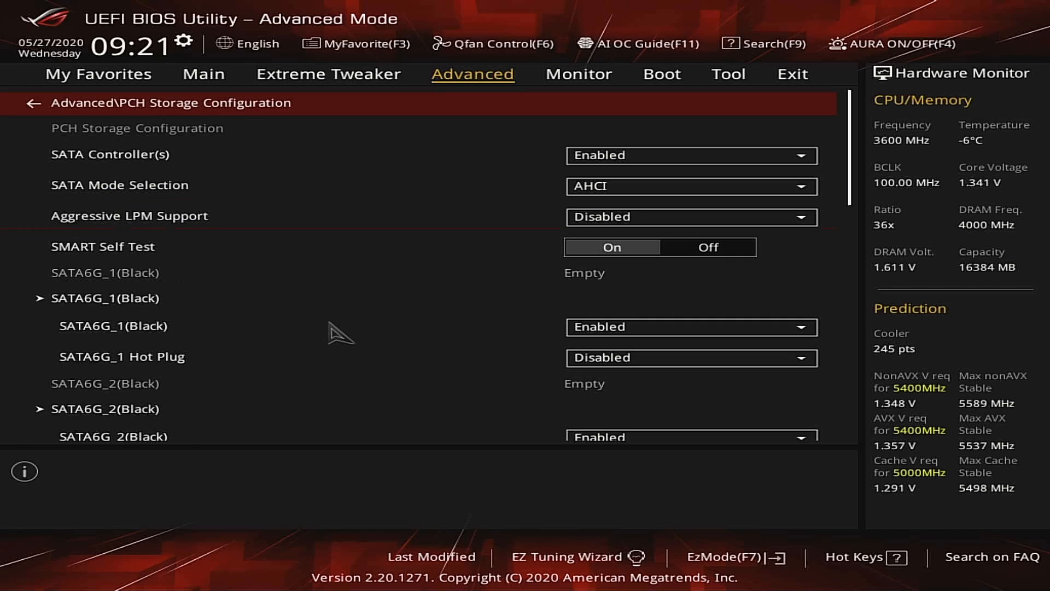
# Examine the SATA controller, SMART Self Test and individual SATA6G port and hot plug settings
pyautogui.press('Down')
pyautogui.press('Down')
pyautogui.press('Down')
pyautogui.press('Down')
pyautogui.press('Down')
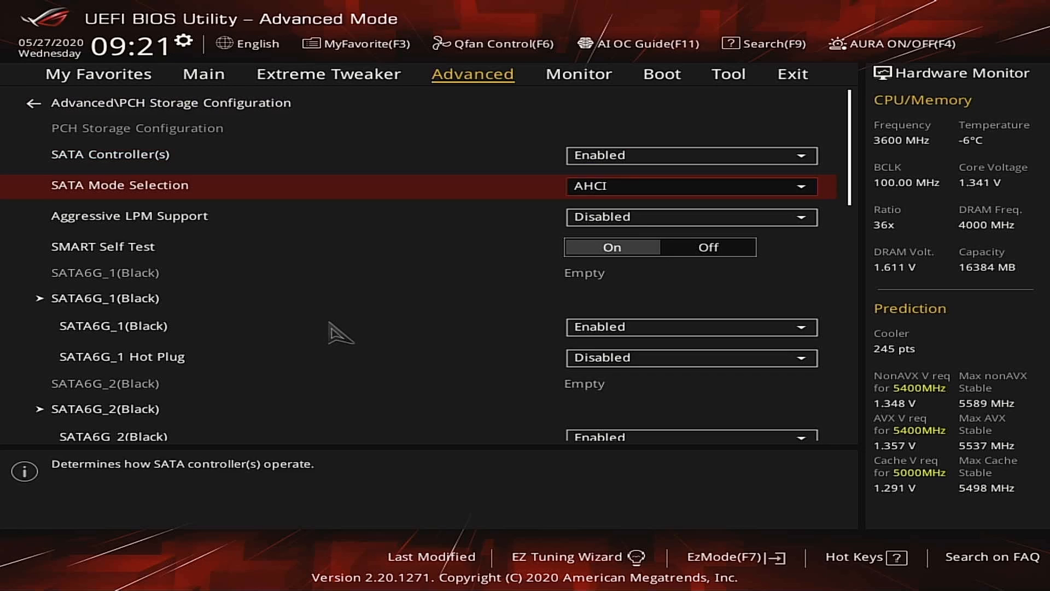
pyautogui.press('Down')
pyautogui.press('Down')
pyautogui.press('Down')
pyautogui.press('Down')
pyautogui.press('Down')
pyautogui.press('Down')
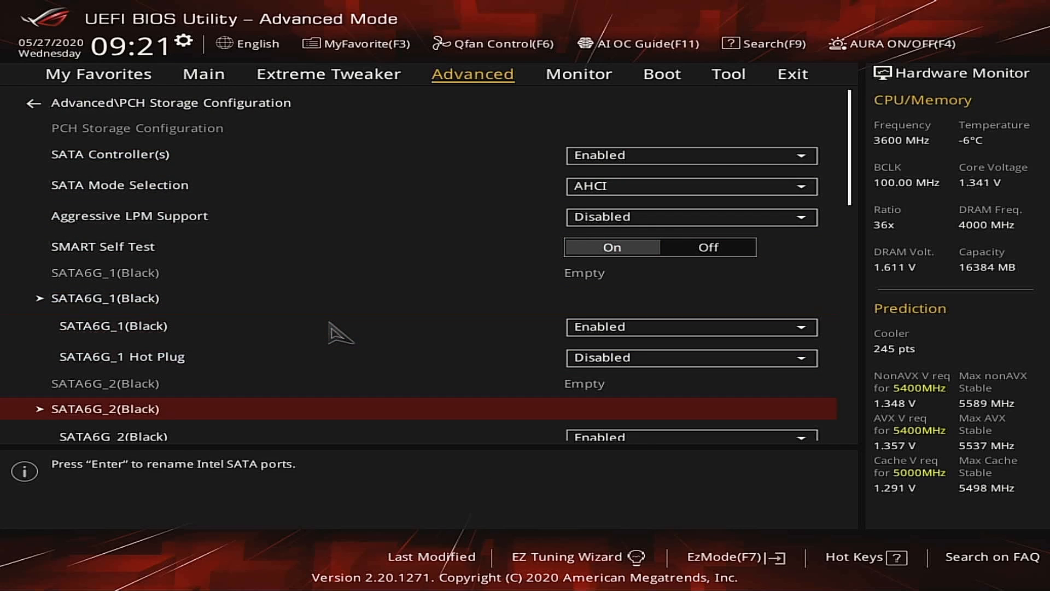
pyautogui.press('Up')
pyautogui.press('Up')
pyautogui.press('Up')
pyautogui.press('Up')
pyautogui.press('Up')
pyautogui.press('Up')
pyautogui.press('Up')
pyautogui.press('Up')
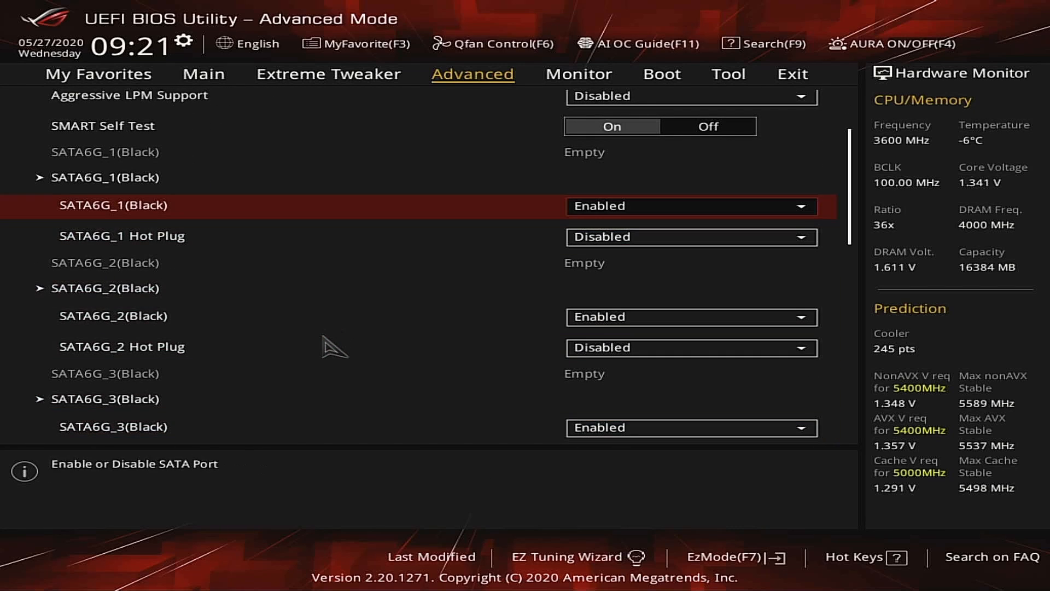
pyautogui.press('Up')
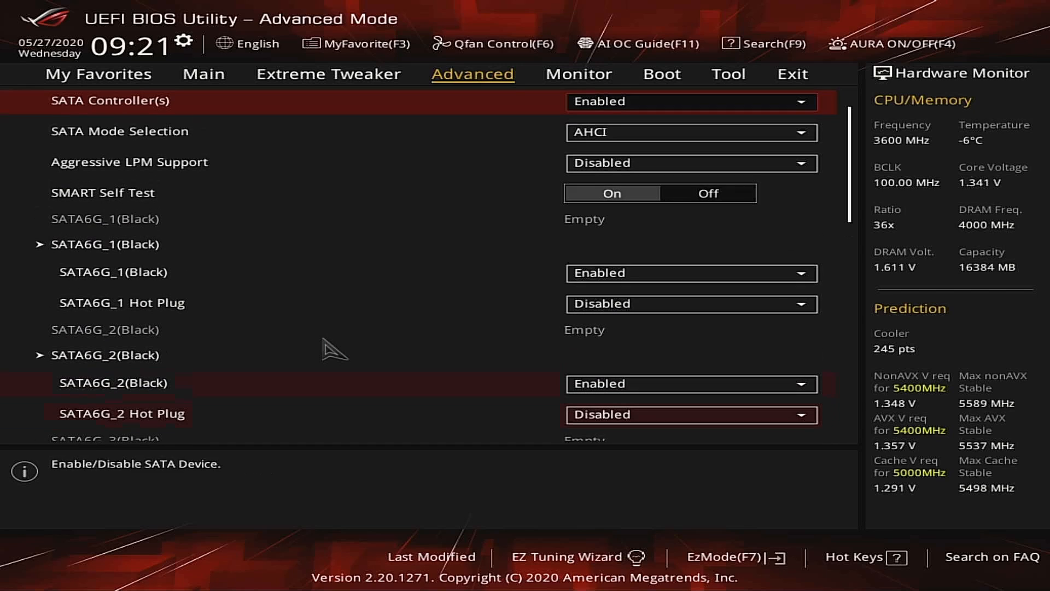
# Check the options for SATA Mode Selection, keep it at AHCI, and return to the Advanced categories
pyautogui.press('Down')
pyautogui.press('Return')
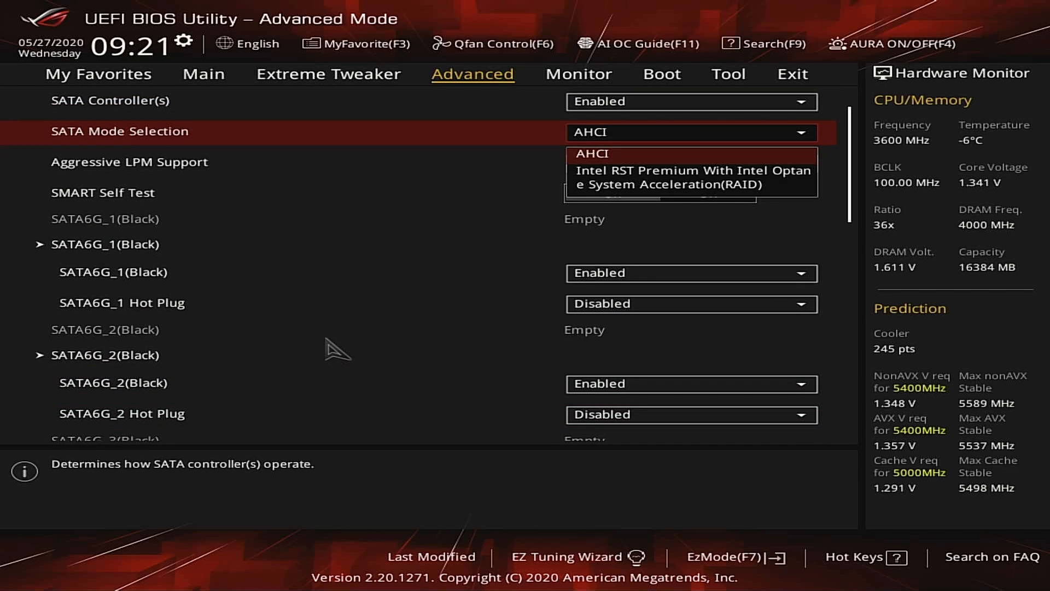
pyautogui.press('Escape')
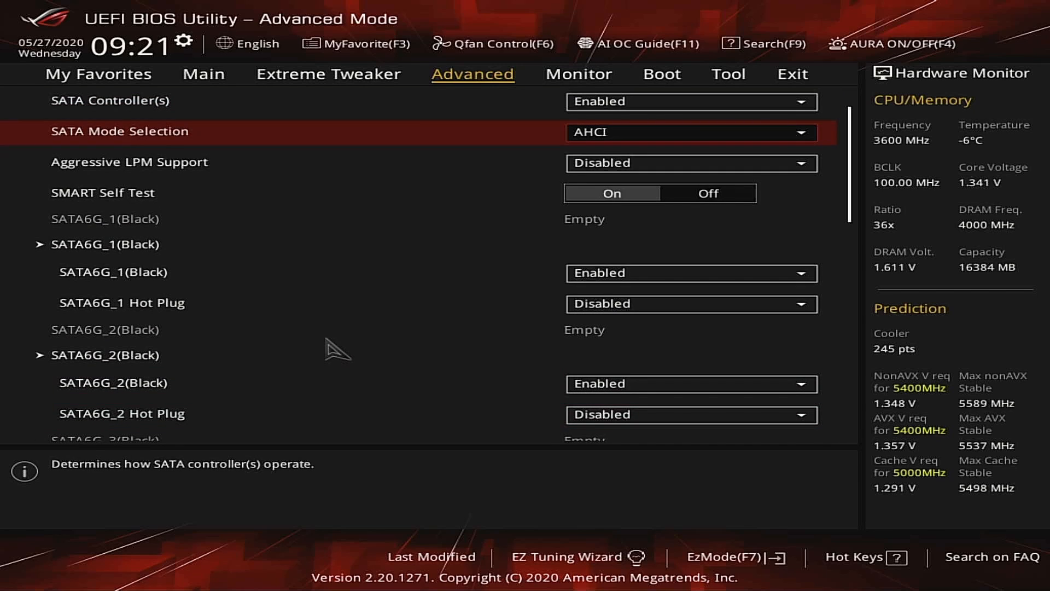
pyautogui.press('Up')
pyautogui.press('Up')
pyautogui.press('Return')
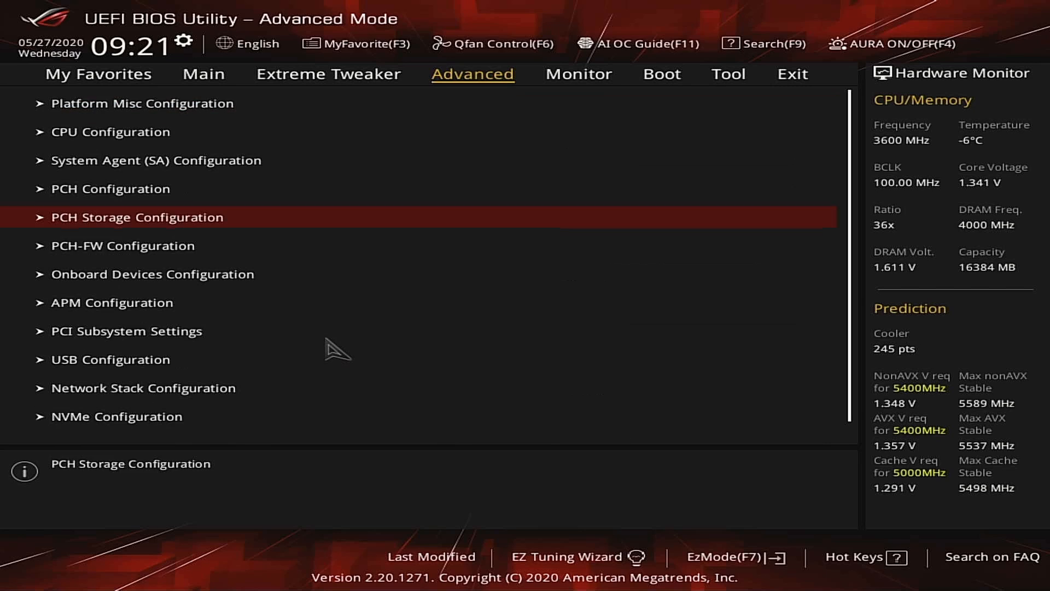
# Open PCH-FW Configuration, check the PTT setting, and return to the Advanced categories
pyautogui.press('Down')
pyautogui.press('Return')
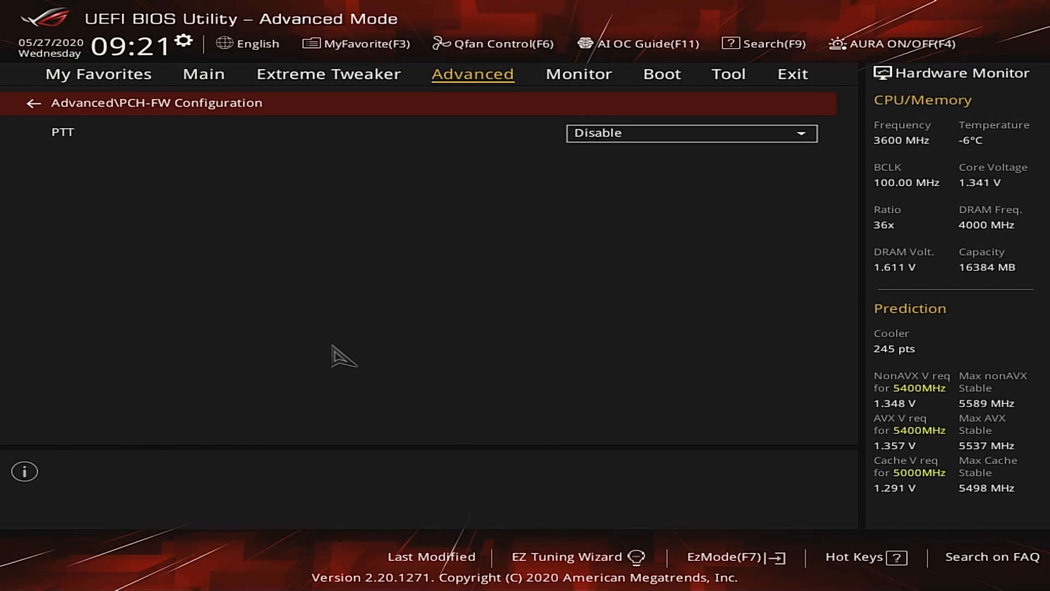
pyautogui.press('Down')
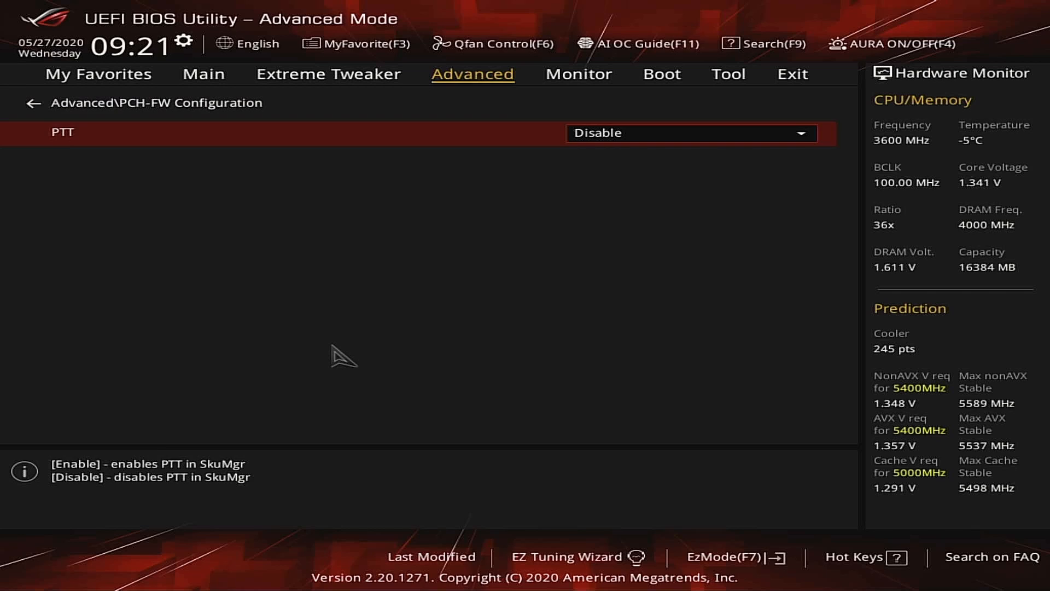
pyautogui.press('Escape')
# Open Onboard Devices Configuration and check the HD Audio, Intel LAN Controller and Intel PXE Option ROM settings
pyautogui.press('Down')
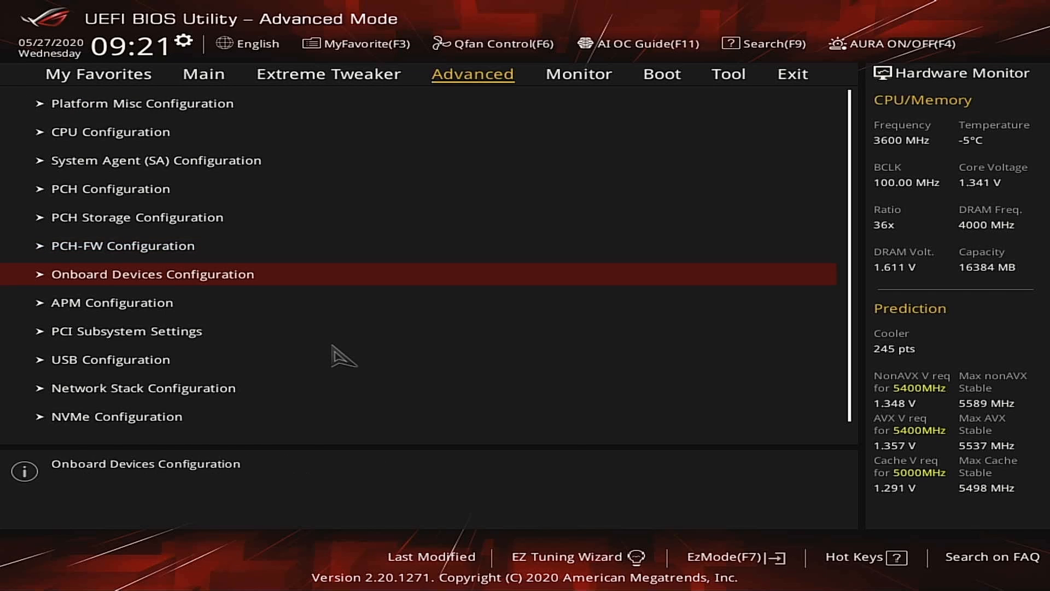
pyautogui.press('Return')
pyautogui.press('Down')
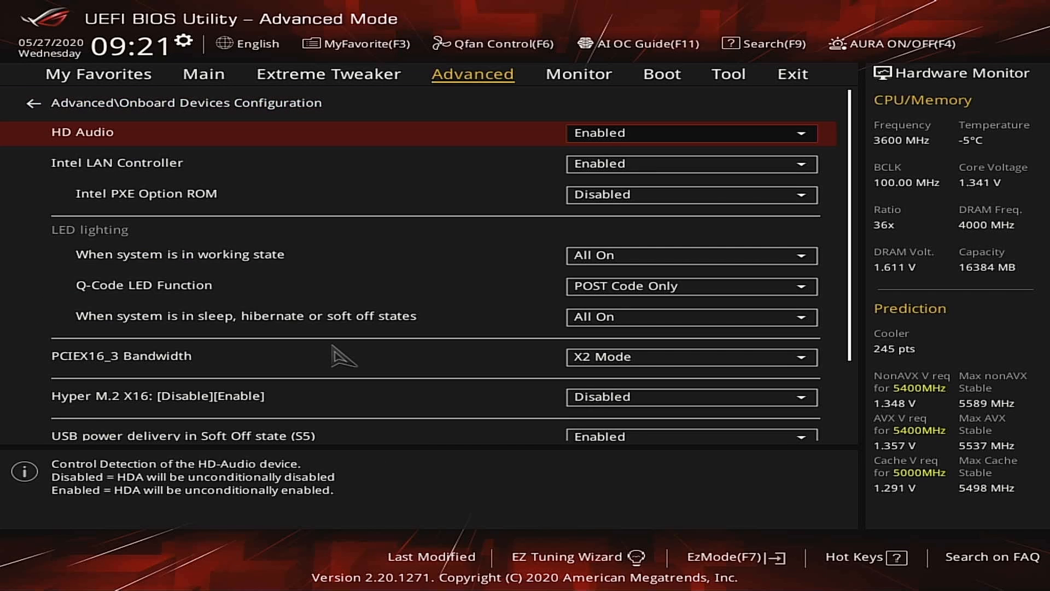
pyautogui.press('Down')
pyautogui.press('Down')
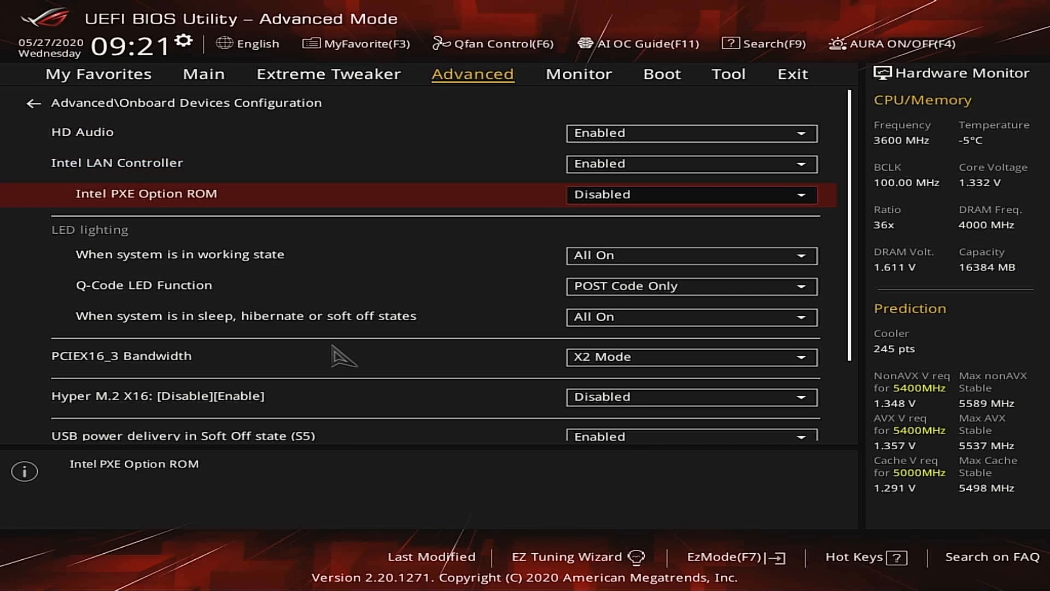
pyautogui.press('Up')
pyautogui.press('Up')
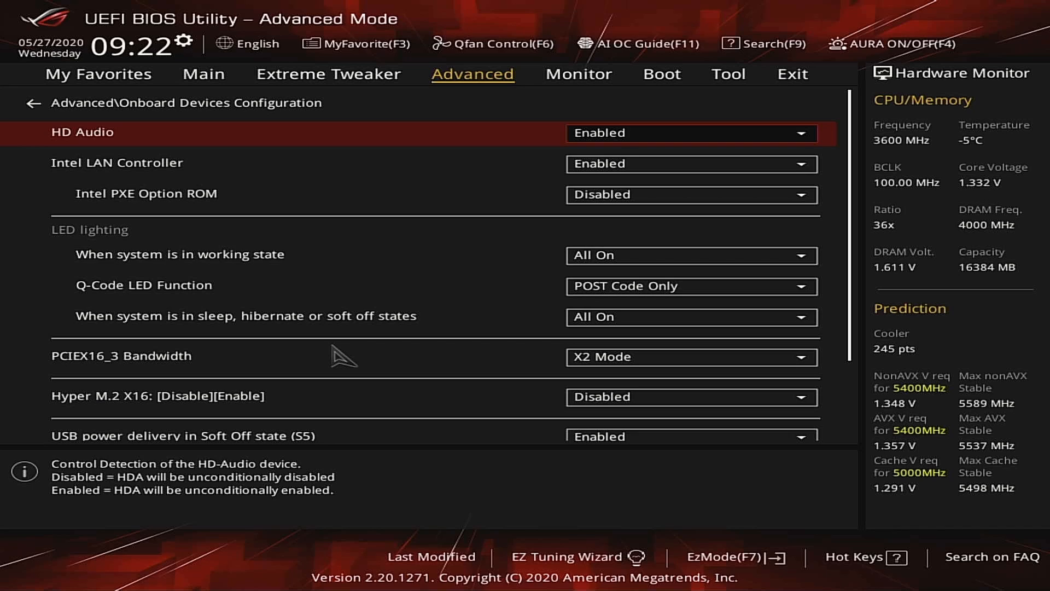
# Examine the onboard device settings from HD Audio down to USB power delivery in Soft Off state (S5)
pyautogui.press('Down')
pyautogui.press('Down')
pyautogui.press('Down')
pyautogui.press('Down')
pyautogui.press('Down')
pyautogui.press('Down')
pyautogui.press('Down')
pyautogui.press('Down')
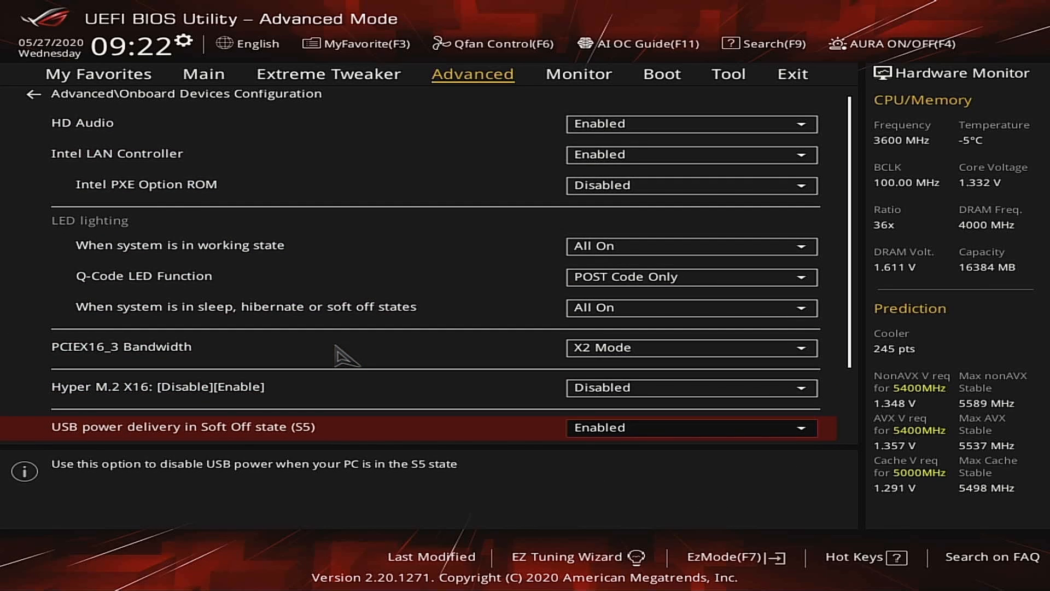
pyautogui.press('Up')
pyautogui.press('Up')
pyautogui.press('Up')
pyautogui.press('Up')
pyautogui.press('Up')
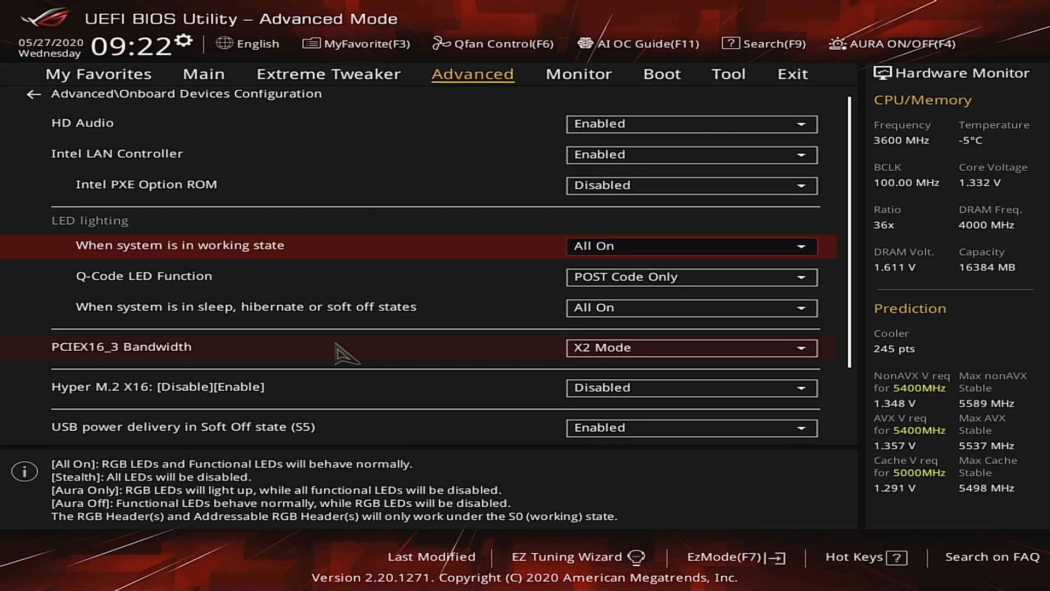
pyautogui.press('Up')
pyautogui.press('Up')
pyautogui.press('Up')
pyautogui.press('Up')
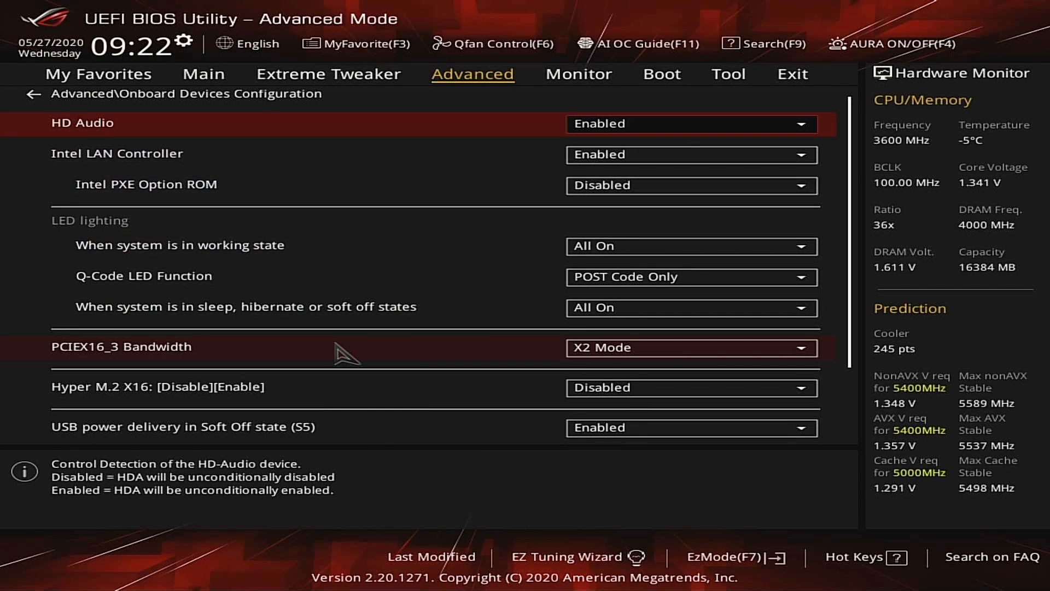
# Check the available modes for PCIEX16_3 Bandwidth and keep X2 Mode
pyautogui.press('Down')
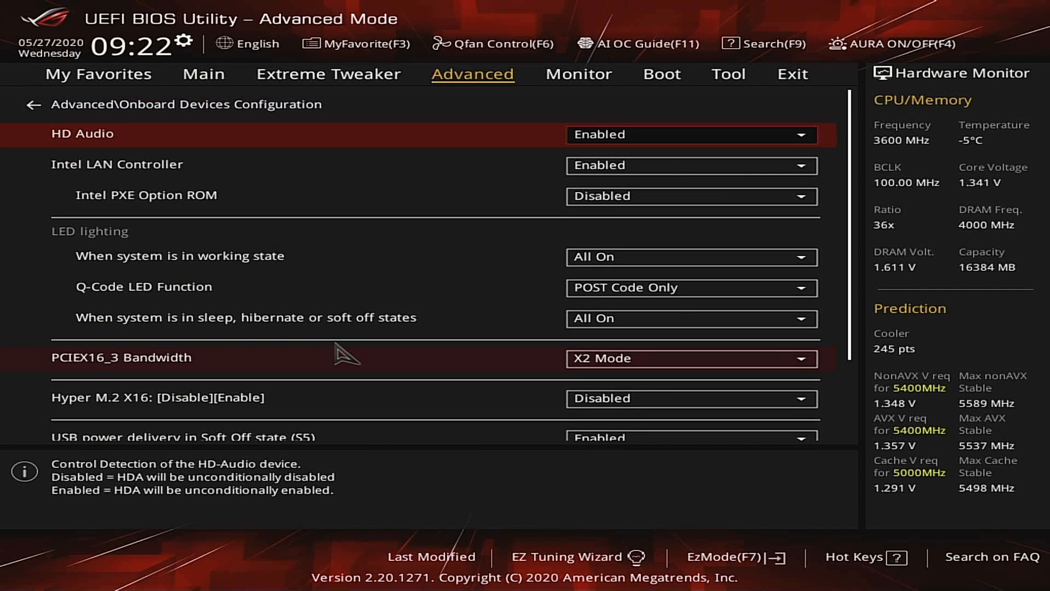
pyautogui.press('Down')
pyautogui.press('Down')
pyautogui.press('Down')
pyautogui.press('Down')
pyautogui.press('Down')
pyautogui.press('Down')
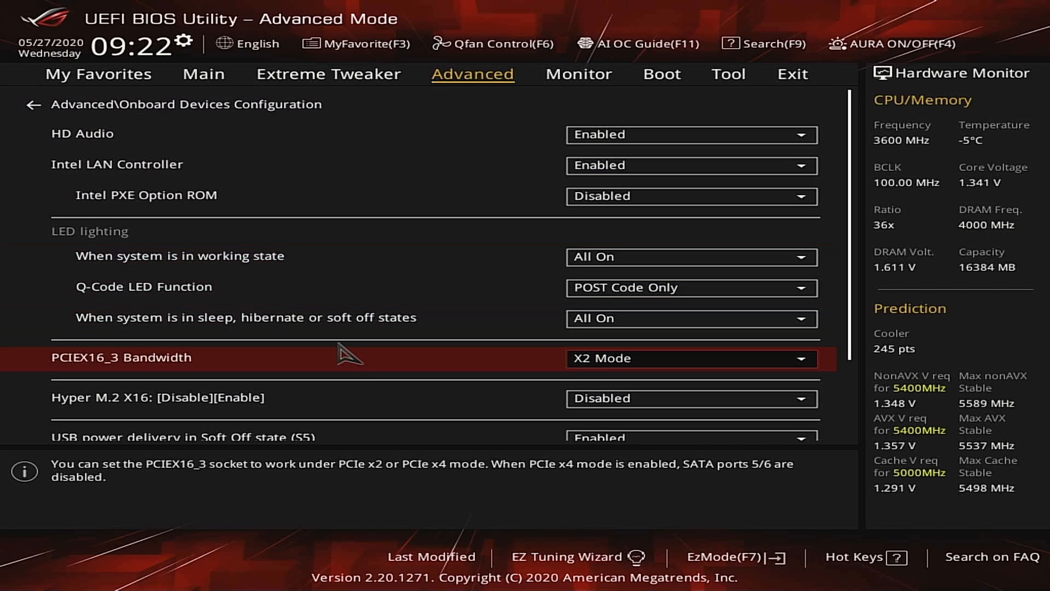
pyautogui.press('Return')
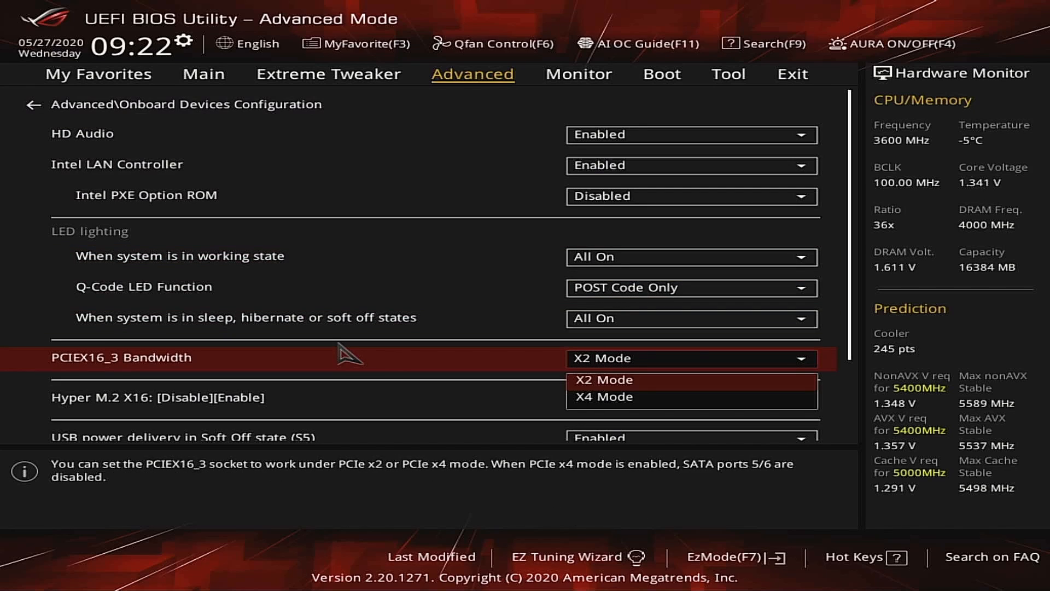
pyautogui.press('Escape')
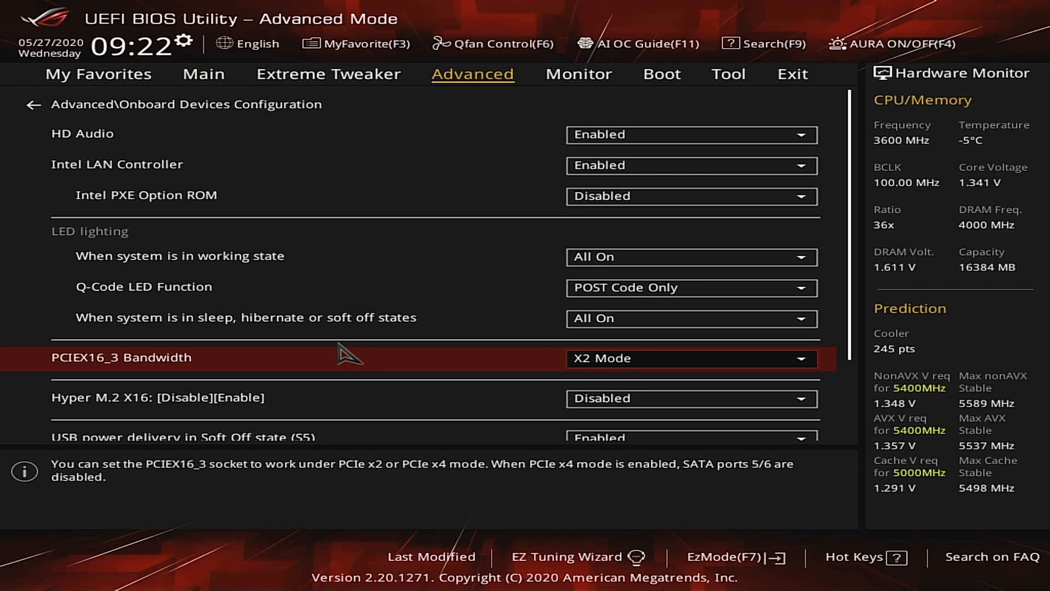
# Review the onboard audio and LAN entries and the LED lighting settings, including the Q-Code LED Function description
pyautogui.press('Up')
pyautogui.press('Up')
pyautogui.press('Up')
pyautogui.press('Up')
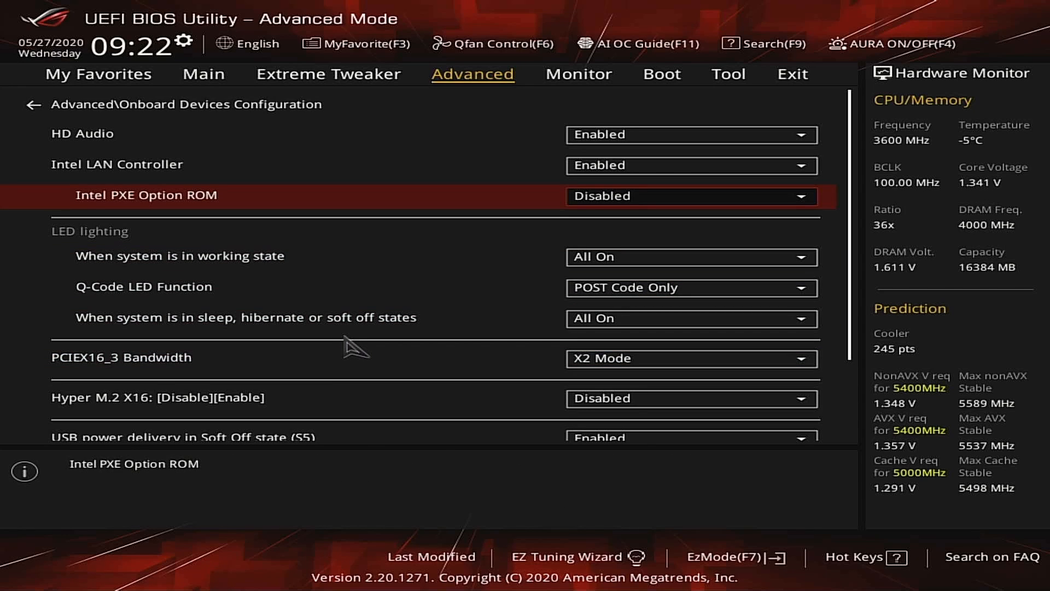
pyautogui.press('Up')
pyautogui.press('Up')
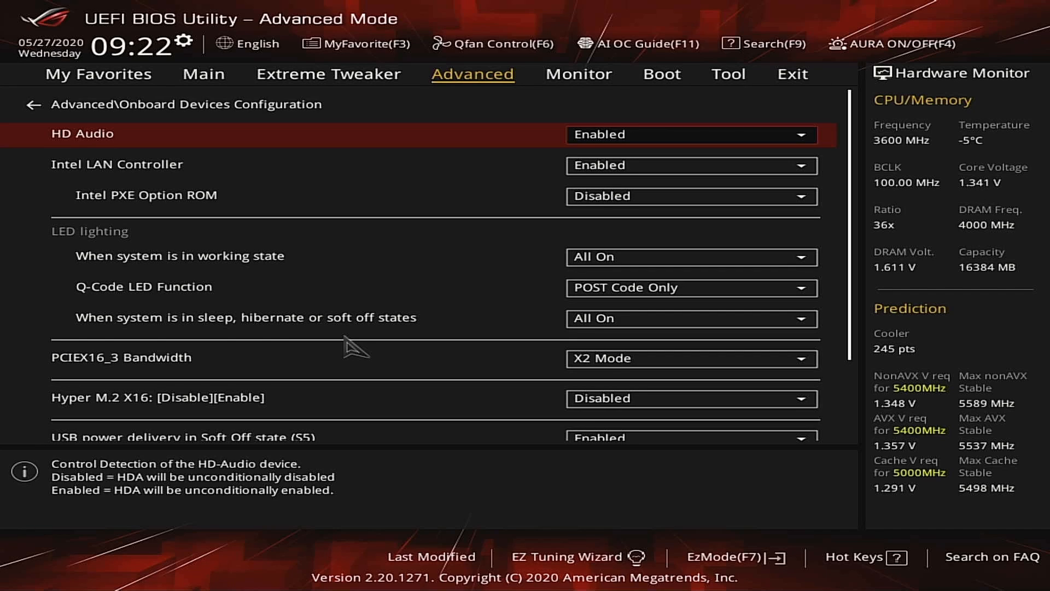
pyautogui.press('Down')
pyautogui.press('Down')
pyautogui.press('Down')
pyautogui.press('Down')
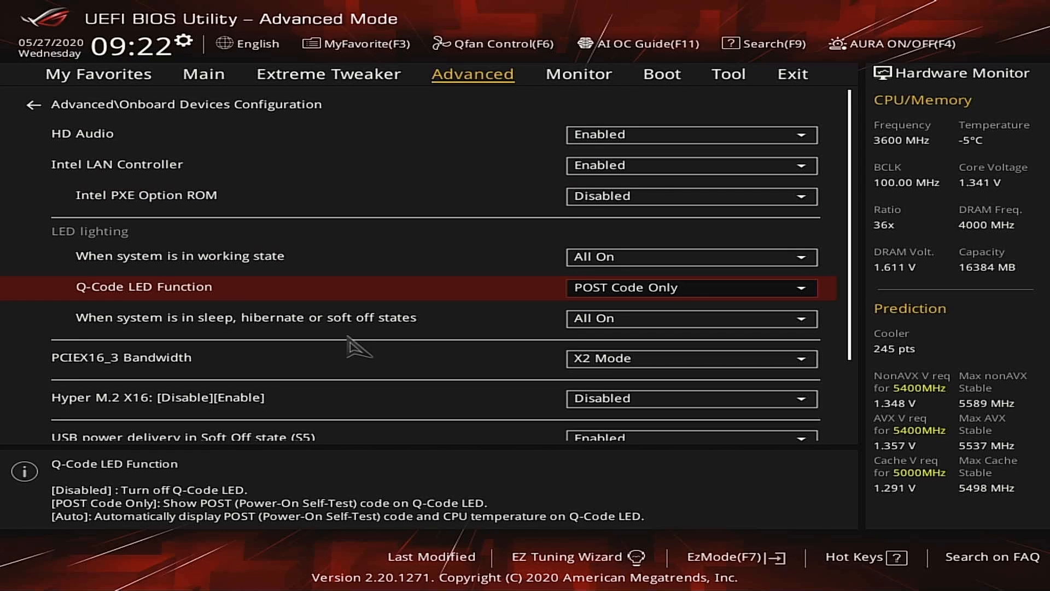
pyautogui.press('Down')
pyautogui.press('Down')
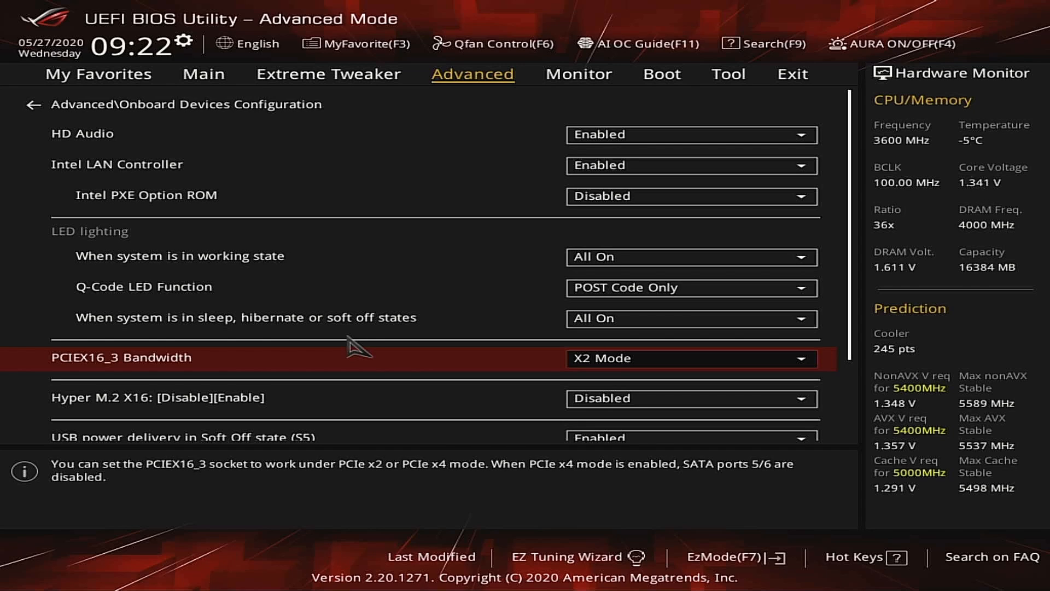
# Examine the Hyper M.2 X16, USB power delivery and Front Panel USB Type C Power Mode settings
pyautogui.press('Up')
pyautogui.press('Up')
pyautogui.press('Up')
pyautogui.press('Up')
pyautogui.press('Up')
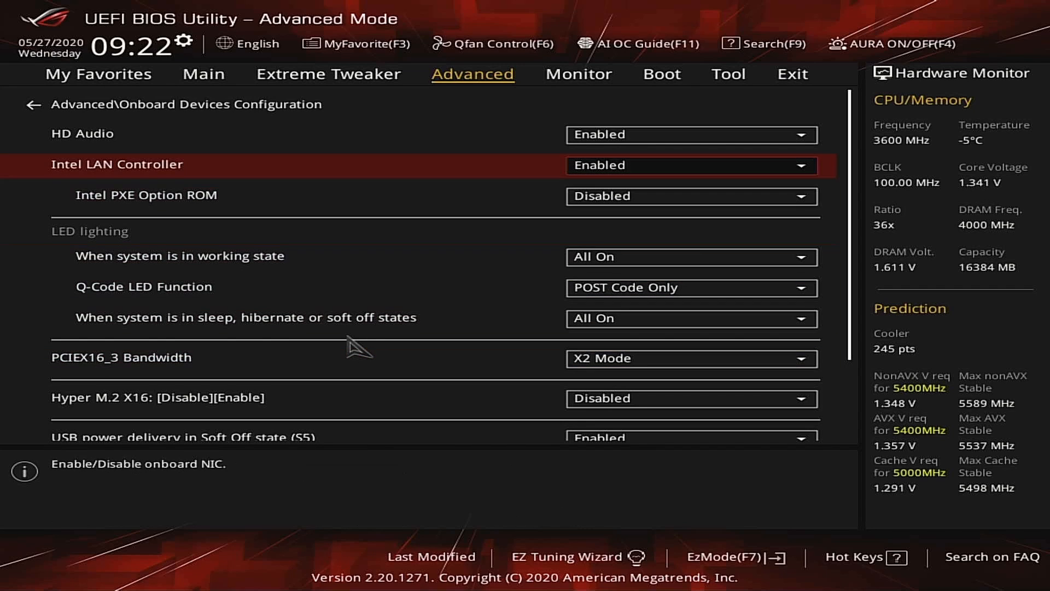
pyautogui.press('Down')
pyautogui.press('Down')
pyautogui.press('Down')
pyautogui.press('Down')
pyautogui.press('Down')
pyautogui.press('Down')
pyautogui.press('Down')
pyautogui.press('Down')
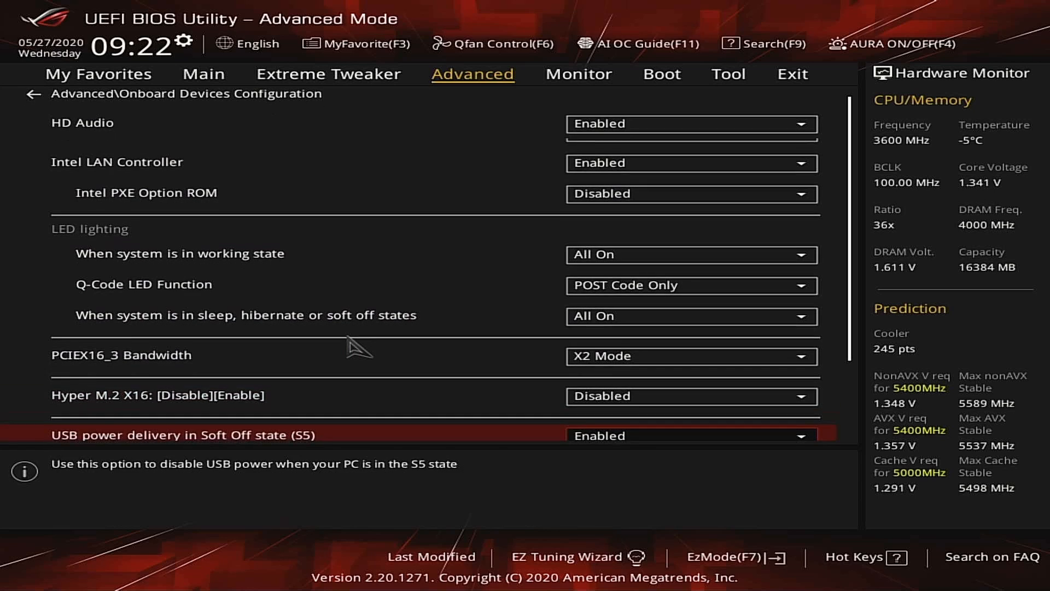
pyautogui.press('Up')
pyautogui.press('Down')
pyautogui.press('Down')
pyautogui.press('Down')
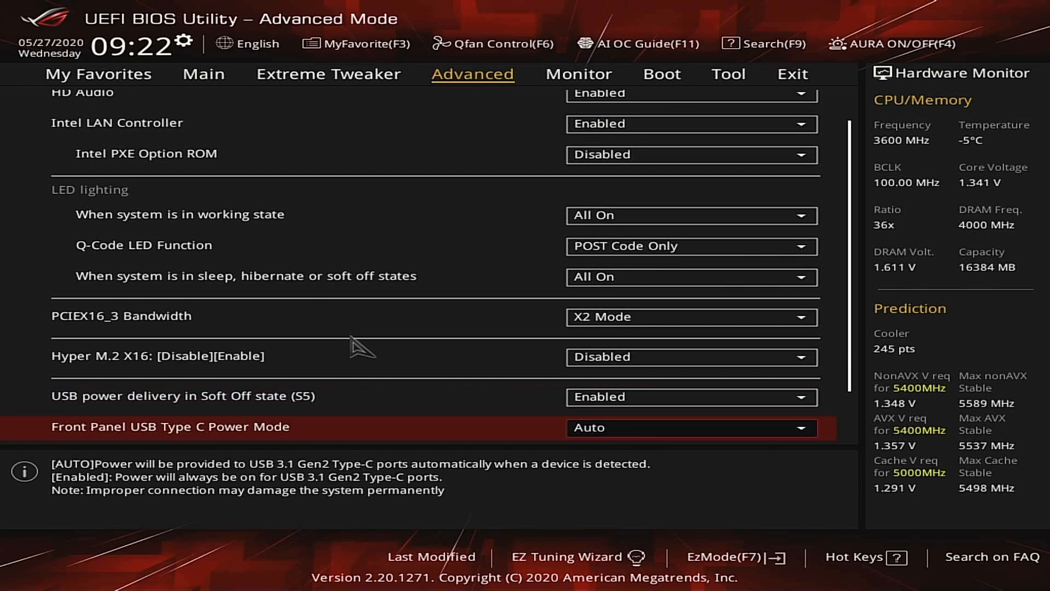
pyautogui.press('Up')
pyautogui.press('Up')
pyautogui.press('Up')
pyautogui.press('Down')
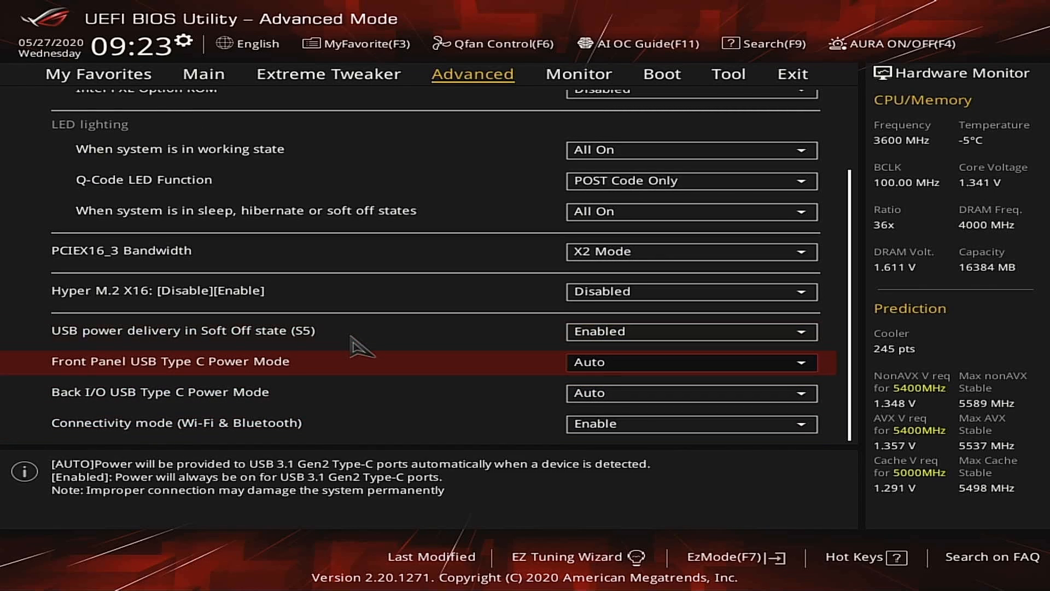
# Compare the Auto and Enabled options for Front Panel USB Type C Power Mode and keep Auto
pyautogui.press('Return')
pyautogui.press('Escape')
pyautogui.press('Return')
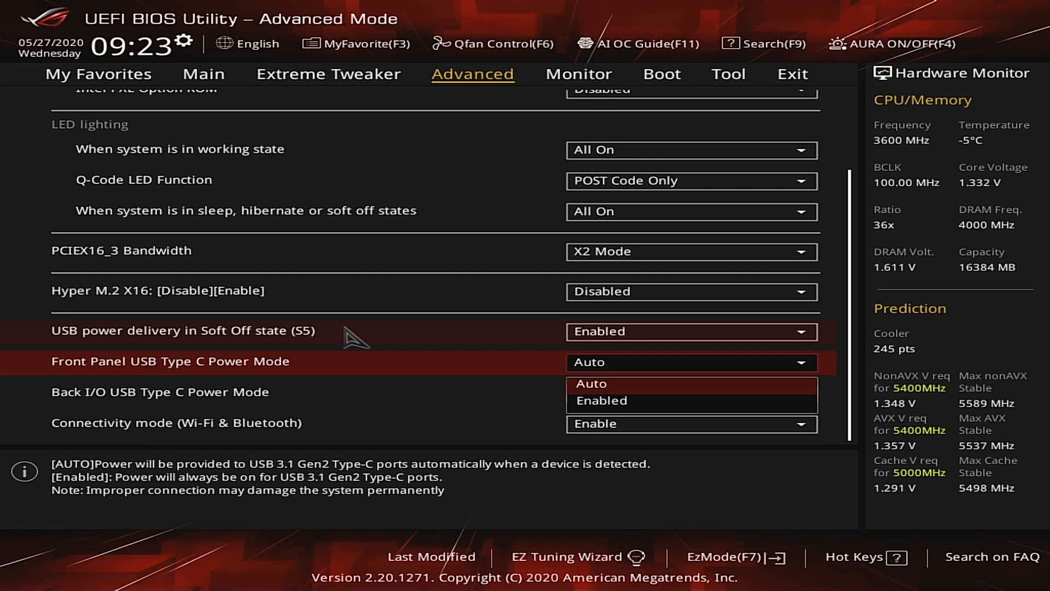
pyautogui.press('Down')
pyautogui.press('Up')
pyautogui.press('Down')
pyautogui.press('Up')
pyautogui.press('Down')
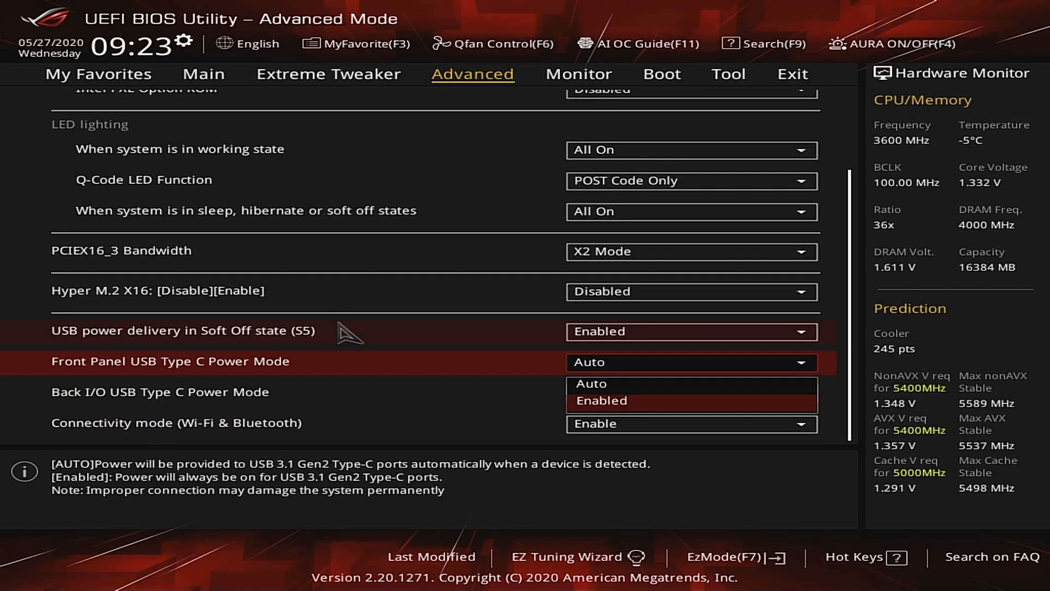
pyautogui.press('Up')
pyautogui.press('Down')
pyautogui.press('Up')
pyautogui.press('Down')
pyautogui.press('Up')
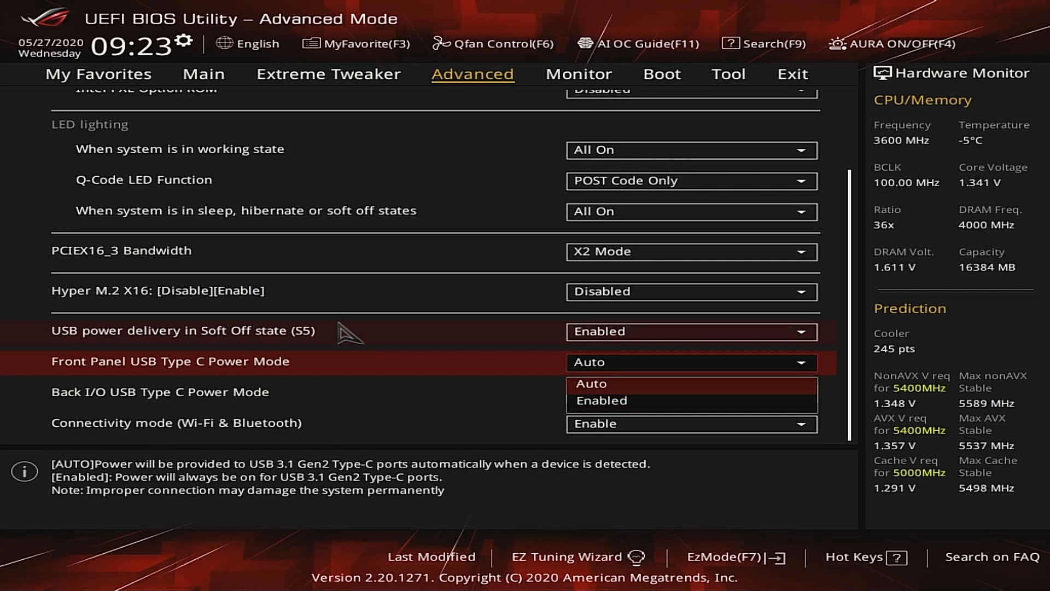
pyautogui.press('Return')
# Check the Connectivity mode (Wi-Fi & Bluetooth) options, keep Enable, and return to the Advanced categories
pyautogui.press('Down')
pyautogui.press('Down')
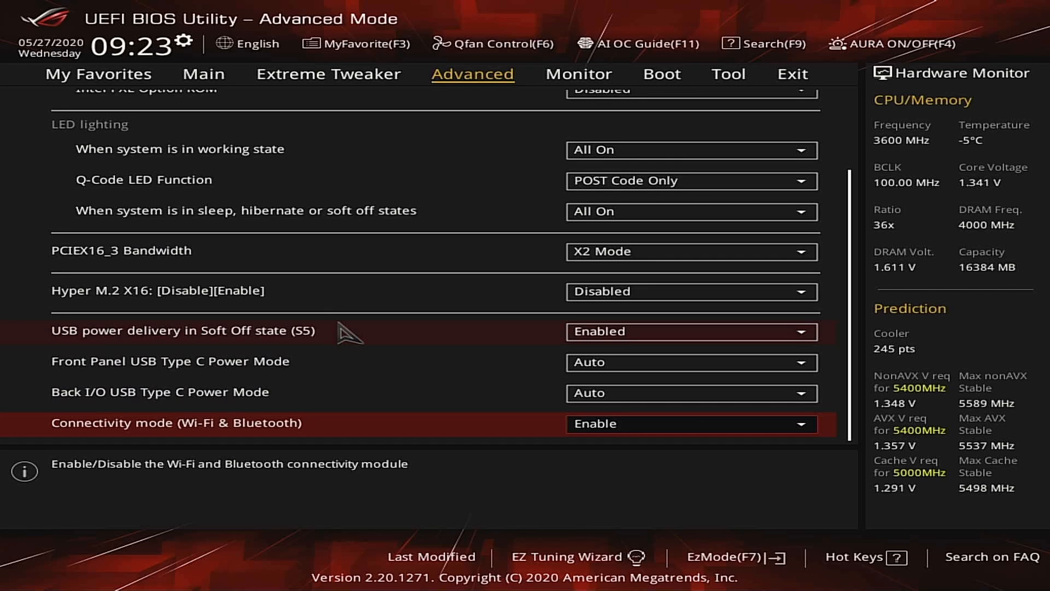
pyautogui.press('Return')
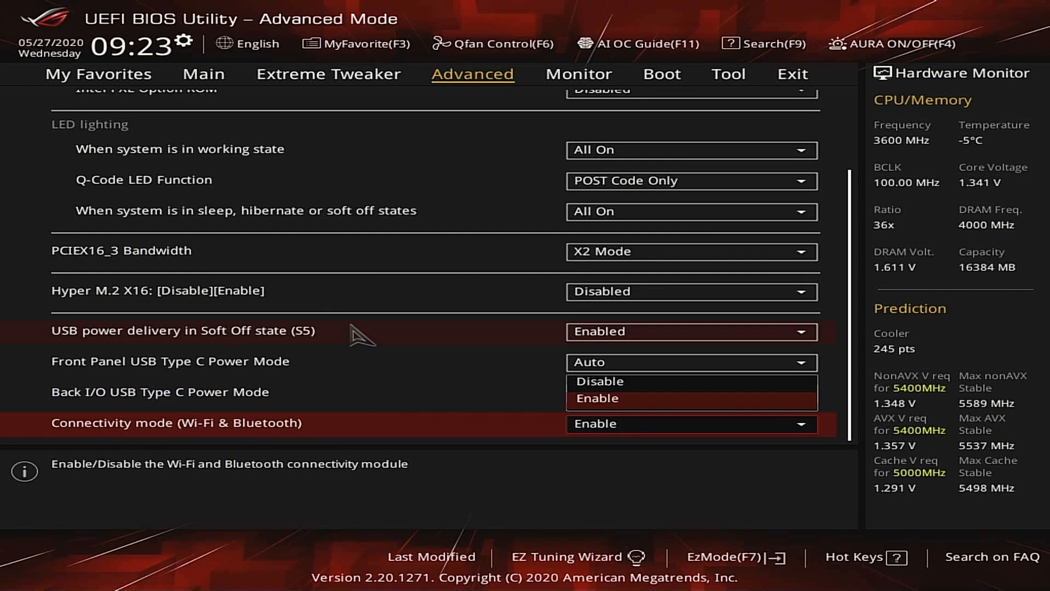
pyautogui.press('Escape')
pyautogui.press('Escape')
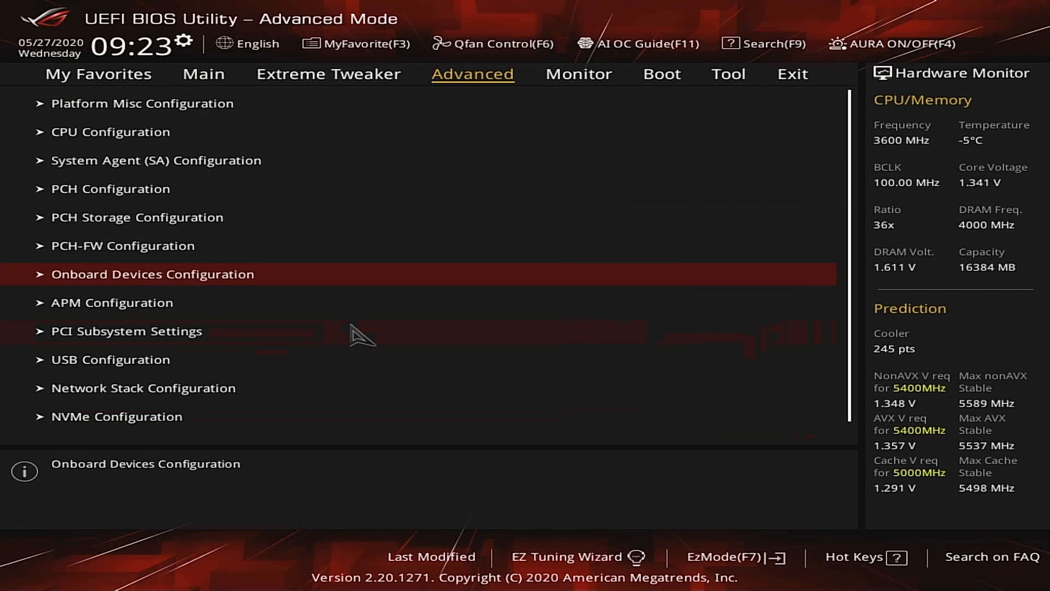
# Open APM Configuration and look through its power settings from ErP Ready to Power On By RTC
pyautogui.press('Down')
pyautogui.press('Return')
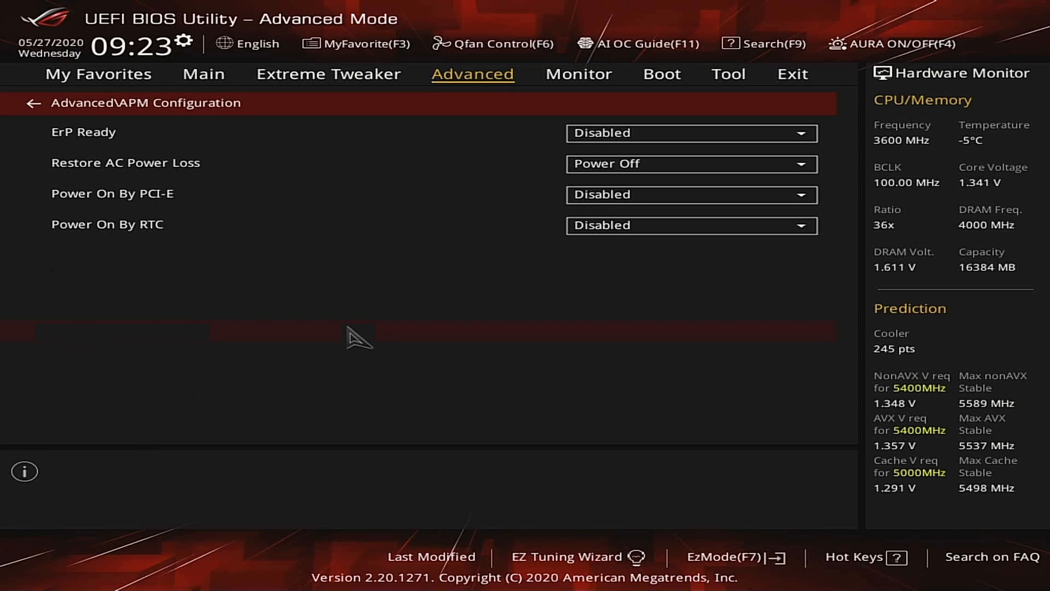
pyautogui.press('Down')
pyautogui.press('Down')
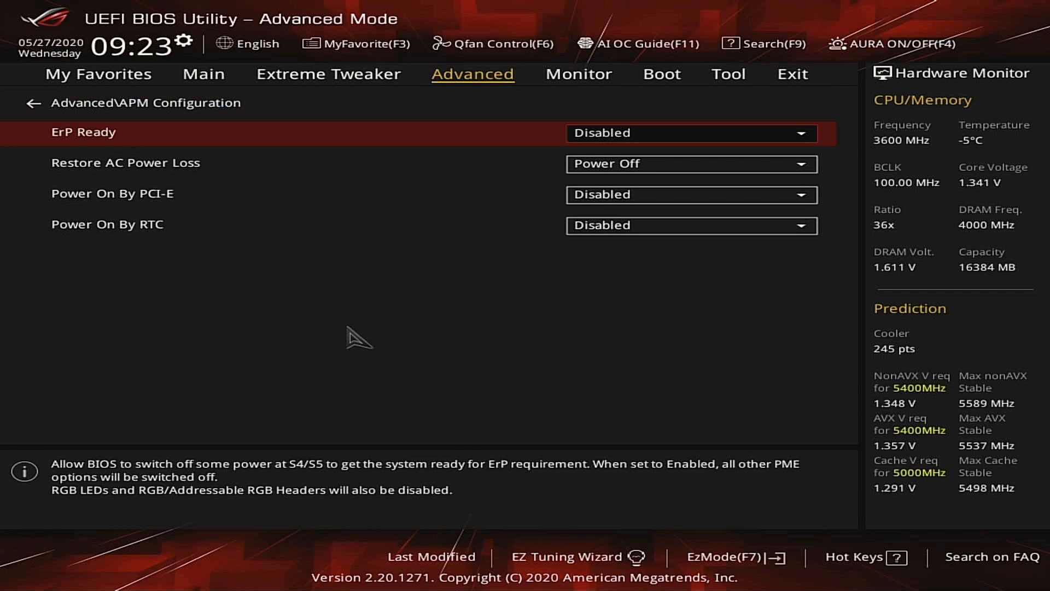
pyautogui.press('Down')
pyautogui.press('Down')
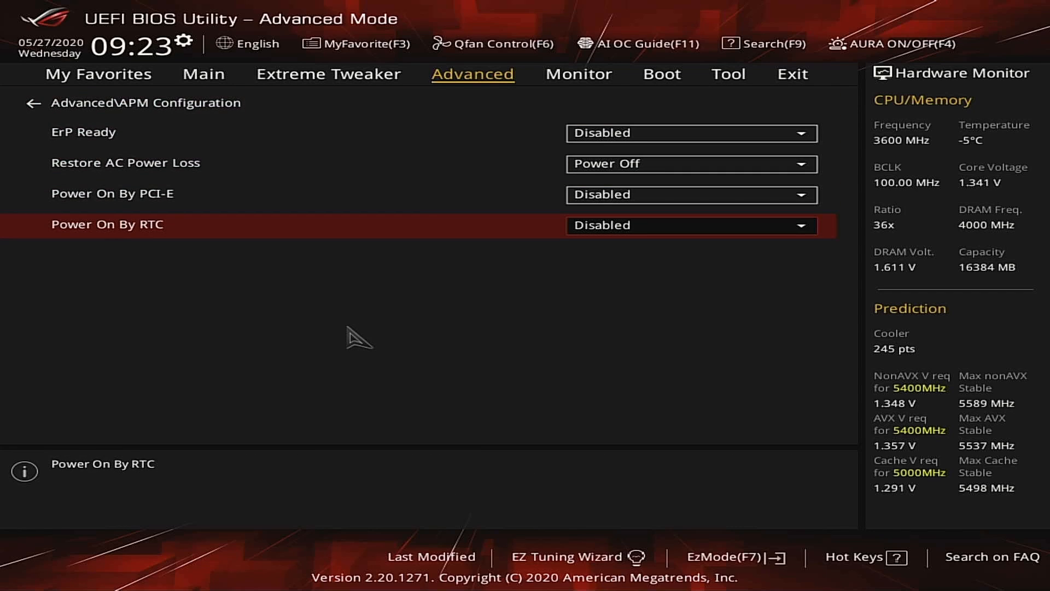
# Review the descriptions of ErP Ready, Restore AC Power Loss, Power On By PCI-E and Power On By RTC
pyautogui.press('Up')
pyautogui.press('Up')
pyautogui.press('Up')
pyautogui.press('Down')
pyautogui.press('Down')
pyautogui.press('Down')
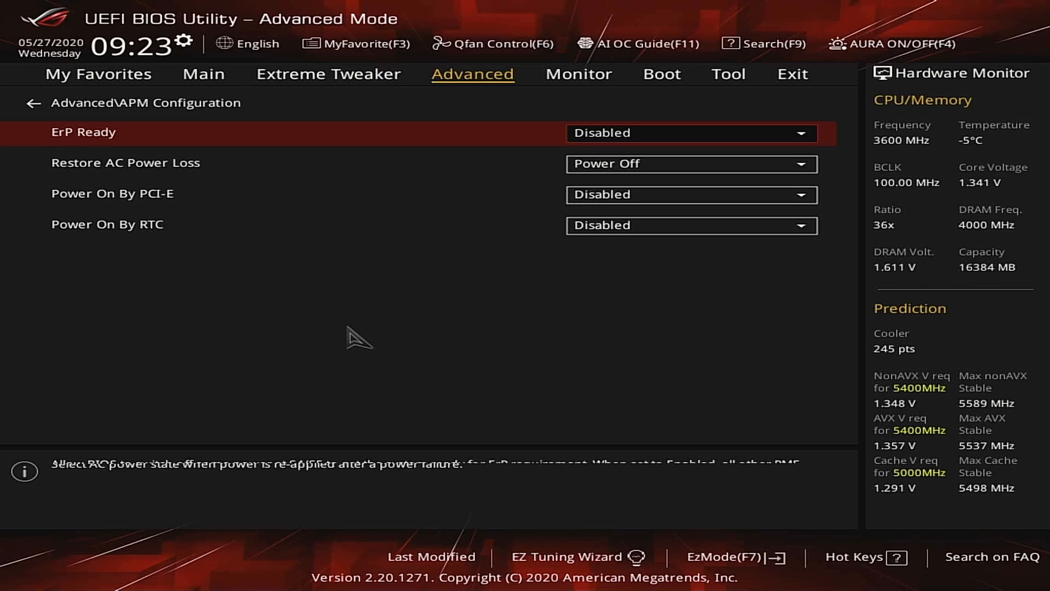
pyautogui.press('Up')
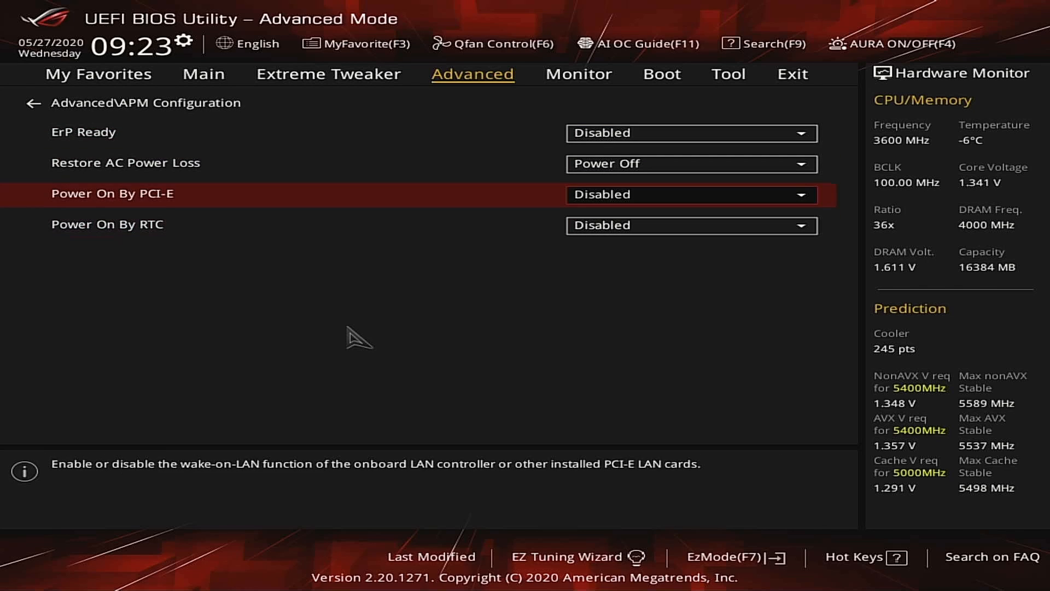
pyautogui.press('Down')
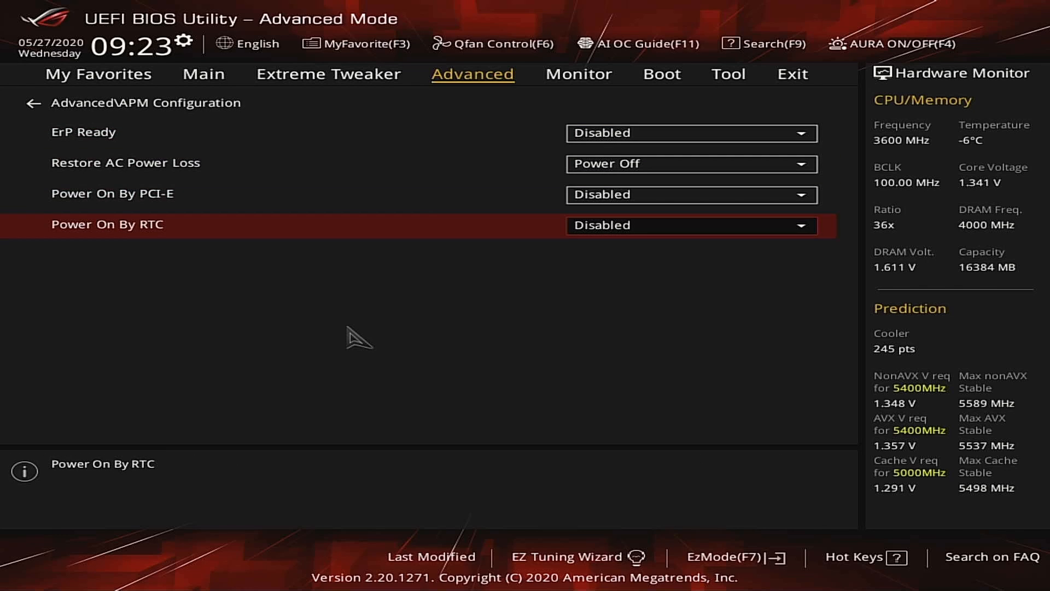
# Set Power On By RTC to Enabled and inspect the RTC alarm date, hour, minute and second fields
pyautogui.press('Return')
pyautogui.press('Down')
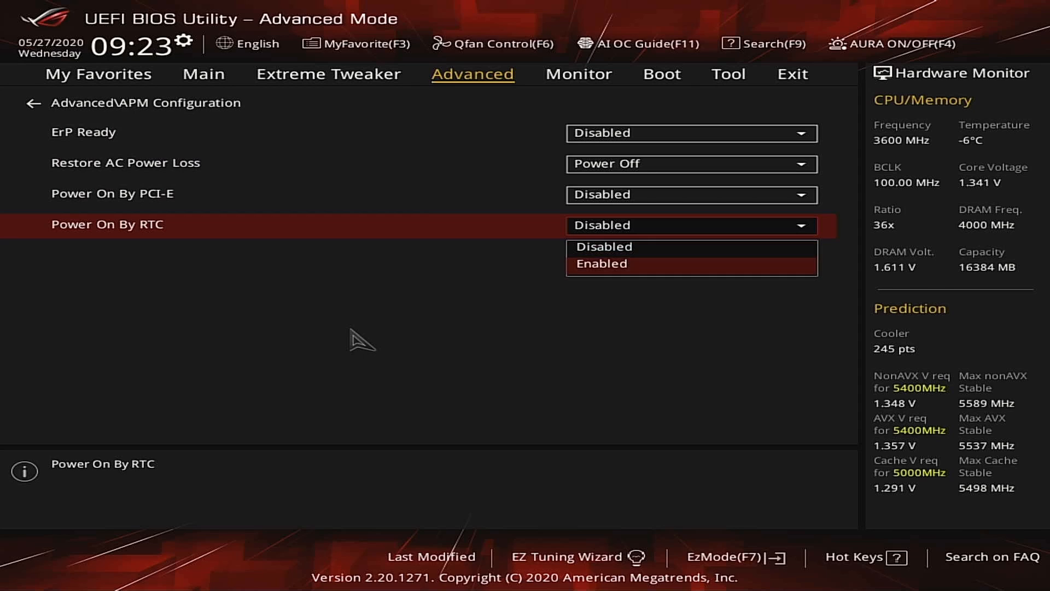
pyautogui.press('Return')
pyautogui.press('Down')
pyautogui.press('Down')
pyautogui.press('Down')
pyautogui.press('Down')
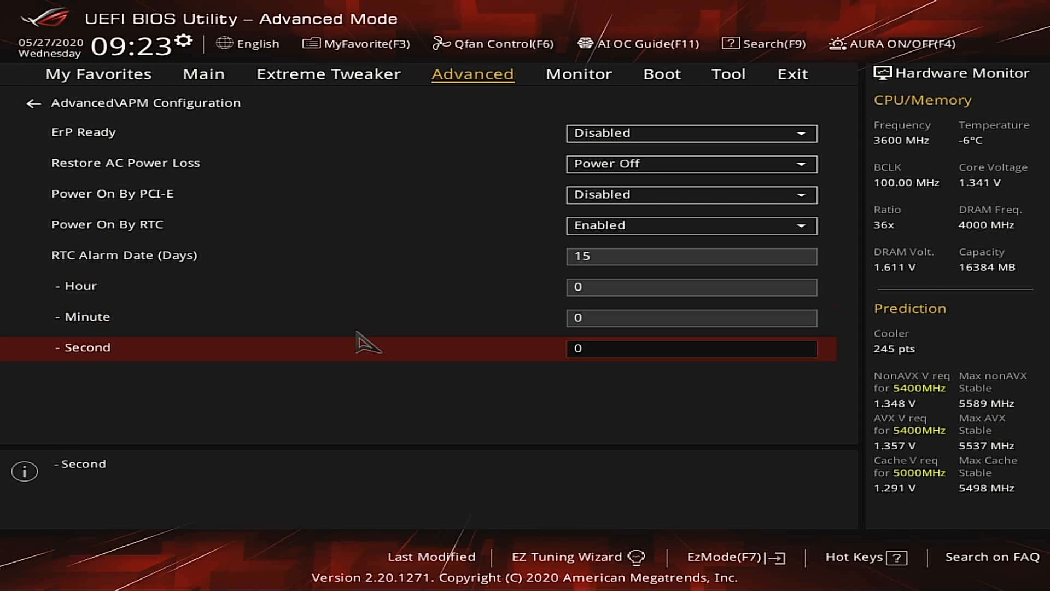
pyautogui.press('Up')
pyautogui.press('Up')
pyautogui.press('Up')
pyautogui.press('Up')
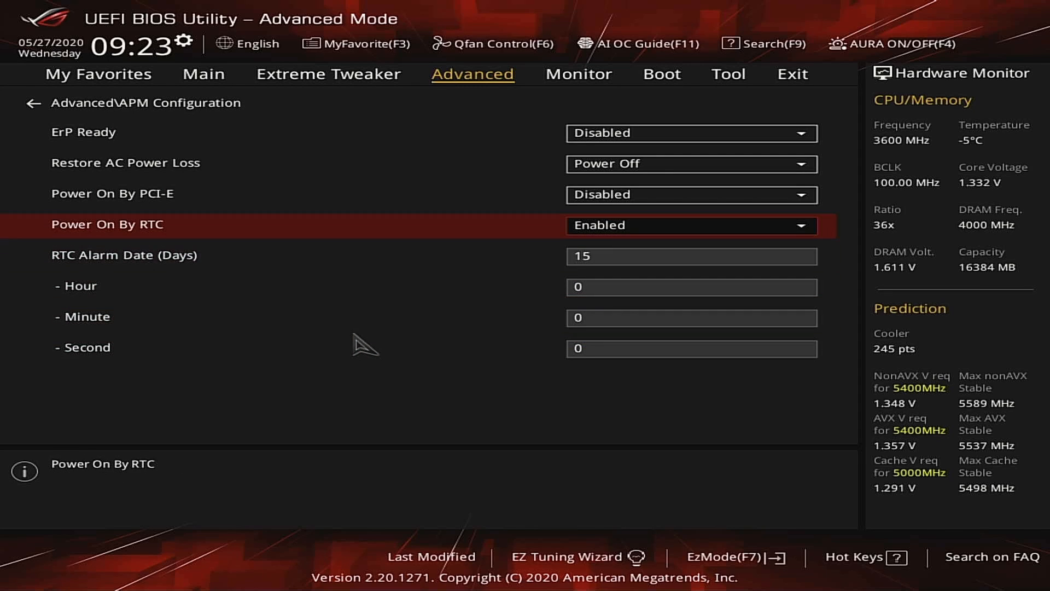
# Set Power On By RTC back to Disabled and go to Power On By PCI-E
pyautogui.press('Return')
pyautogui.press('Up')
pyautogui.press('Return')
pyautogui.press('Up')
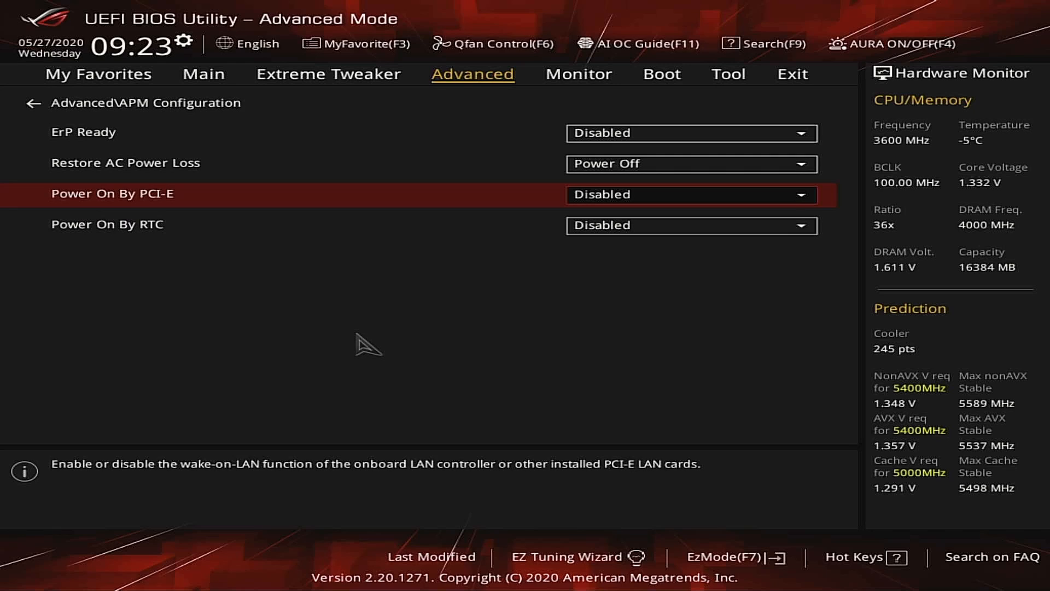
# Inspect the Power On By PCI-E options, revisit Restore AC Power Loss and ErP Ready, and leave APM Configuration without changes
pyautogui.press('Return')
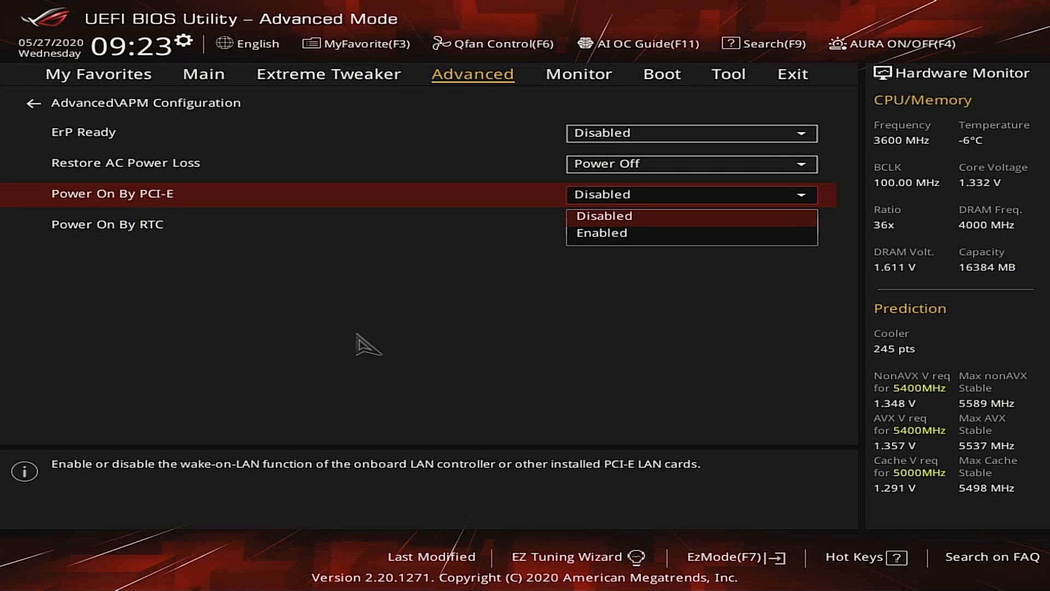
pyautogui.press('Escape')
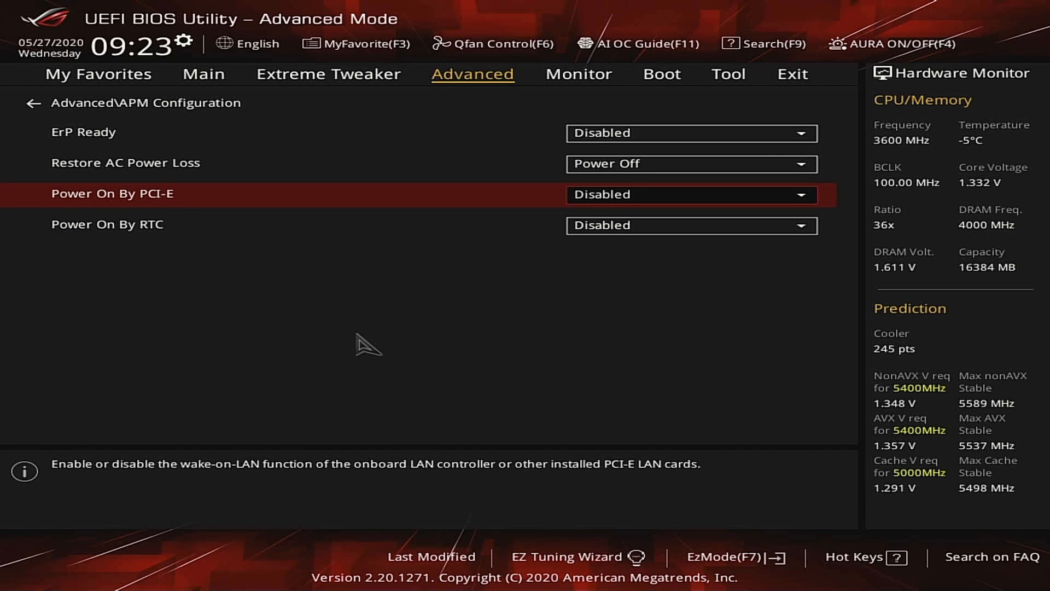
pyautogui.press('Up')
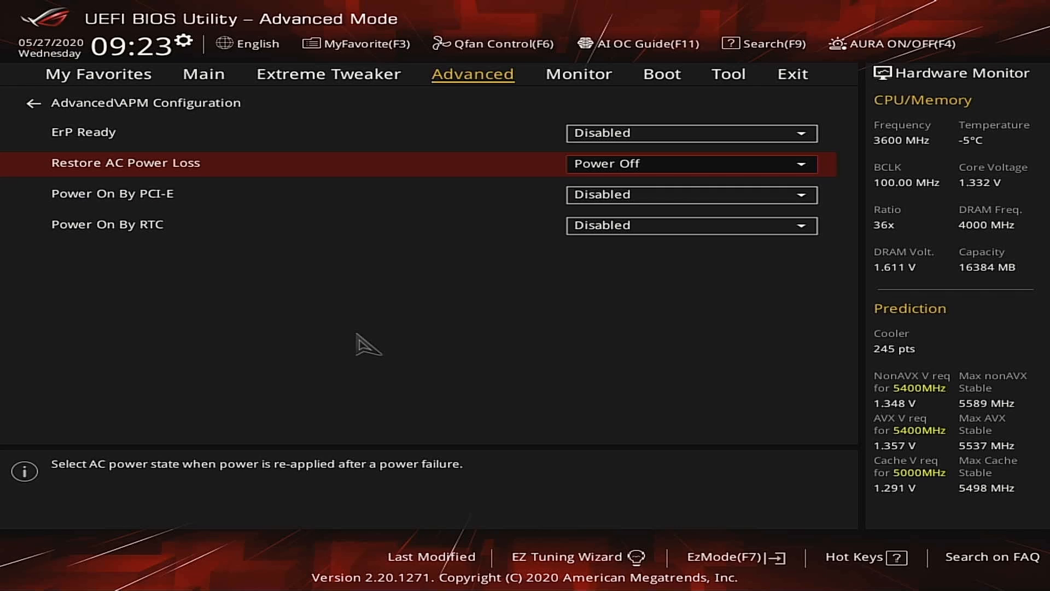
pyautogui.press('Down')
pyautogui.press('Up')
pyautogui.press('Up')
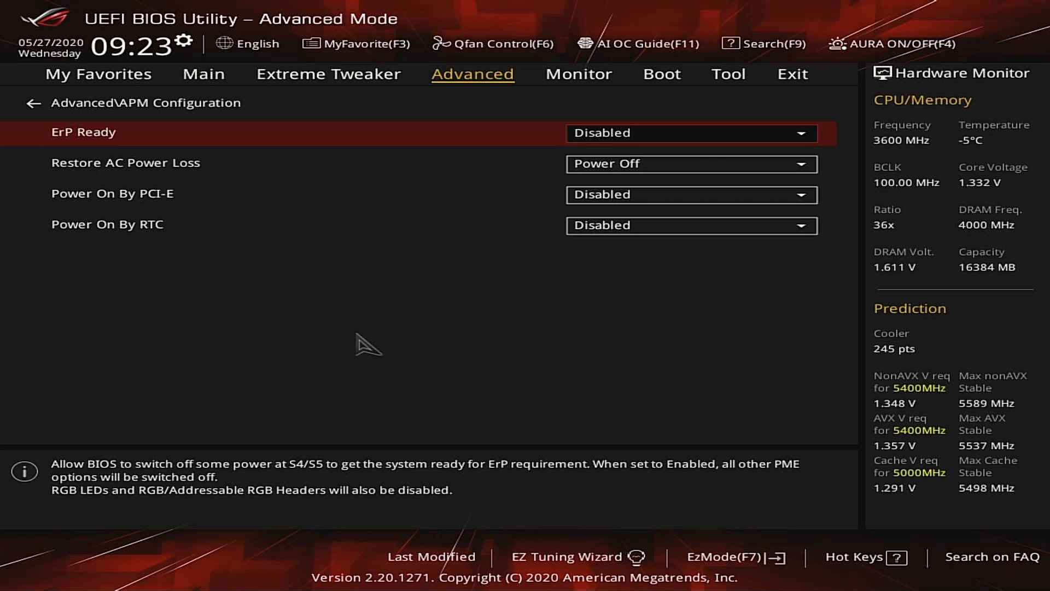
pyautogui.press('Escape')
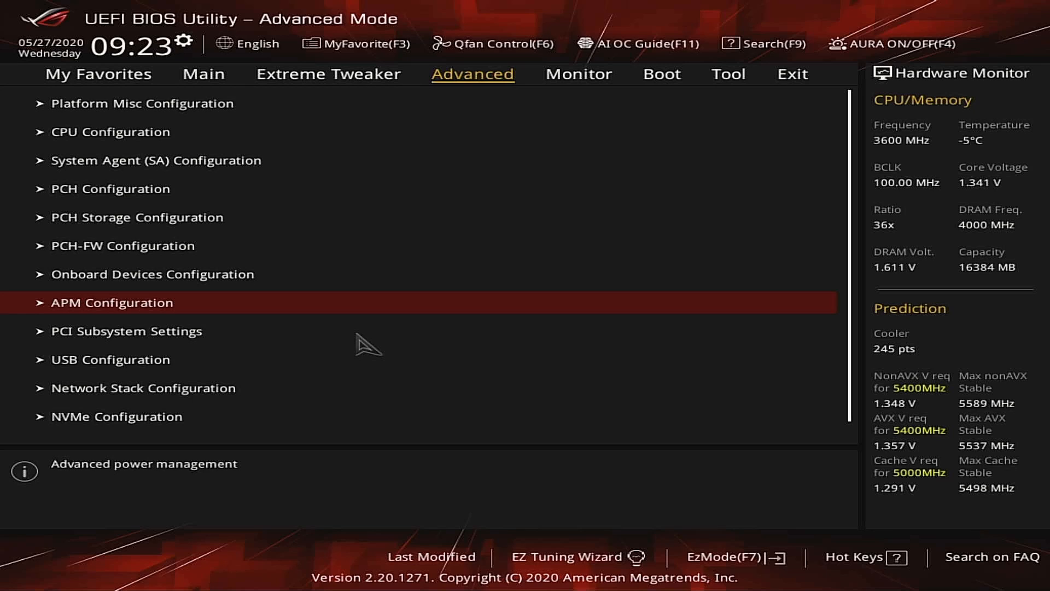
# Open PCI Subsystem Settings, check the SR-IOV Support setting and return to the Advanced list
pyautogui.press('Down')
pyautogui.press('Return')
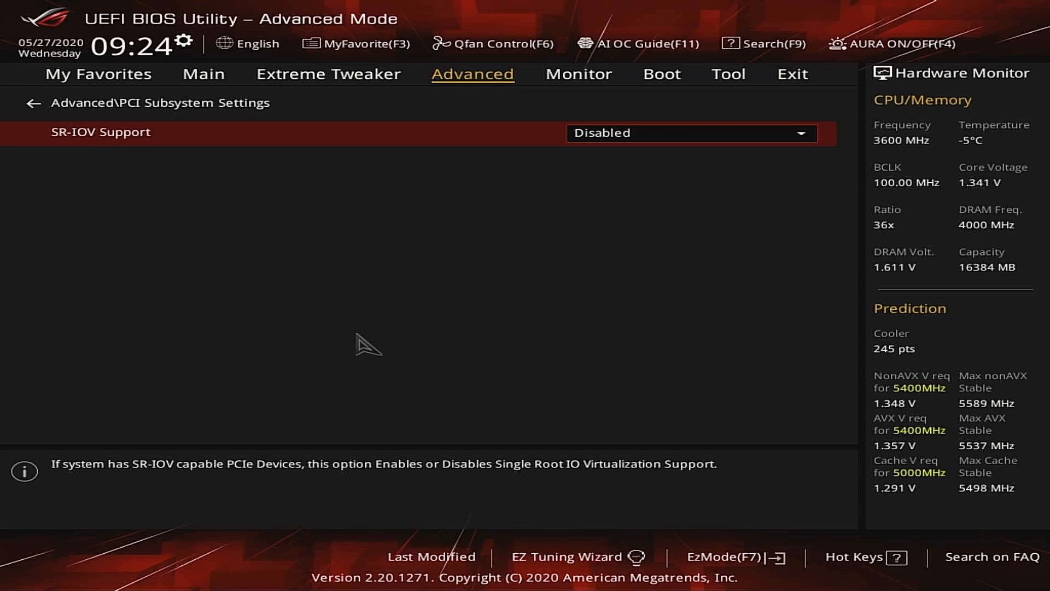
pyautogui.press('Escape')
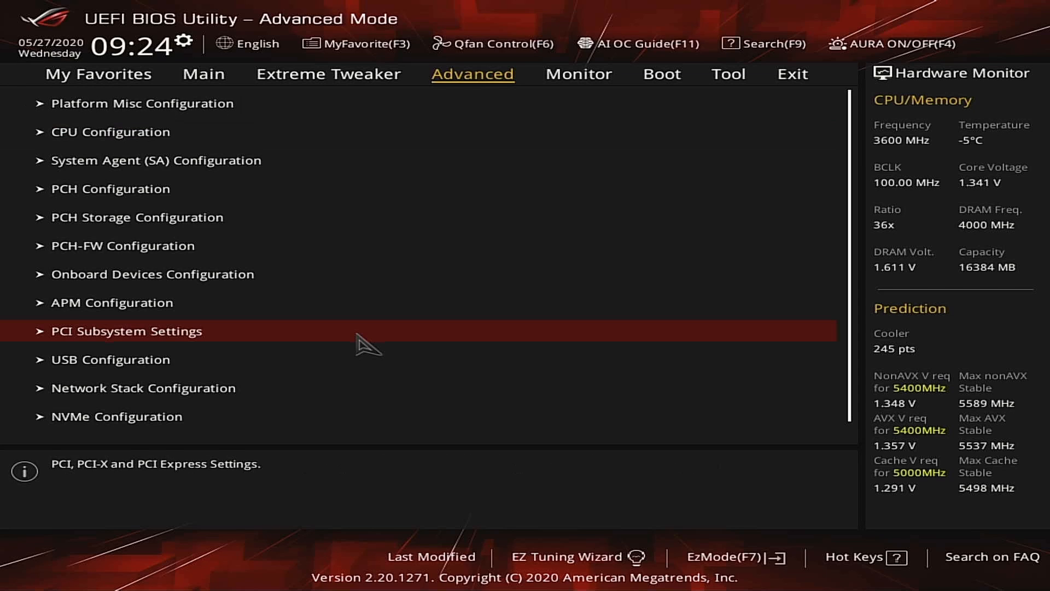
# Open USB Configuration and go into its USB Port Disable Override settings
pyautogui.press('Down')
pyautogui.press('Return')
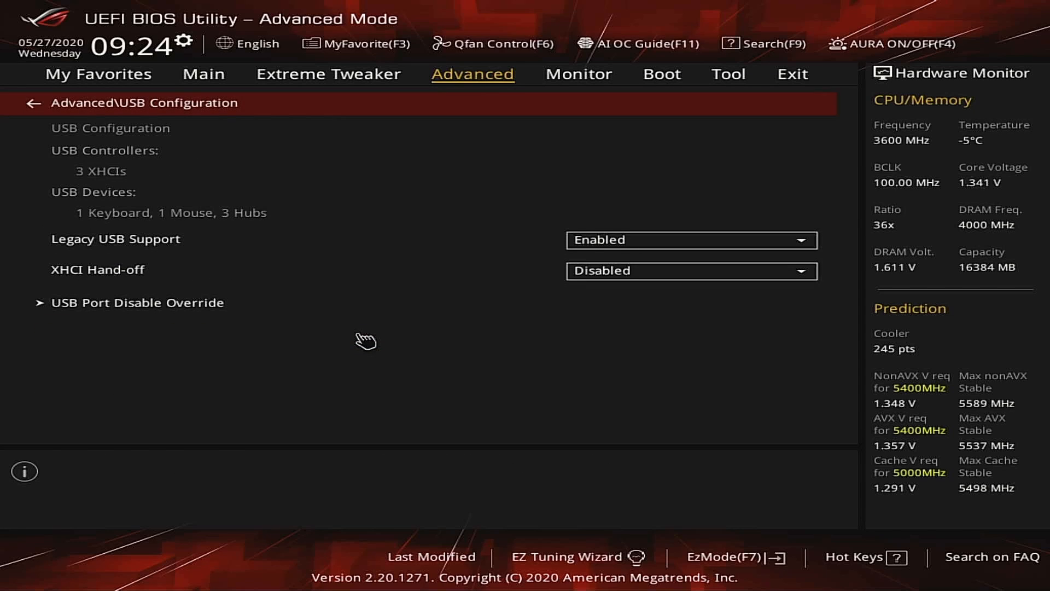
pyautogui.press('Down')
pyautogui.press('Down')
pyautogui.press('Down')
pyautogui.press('Return')
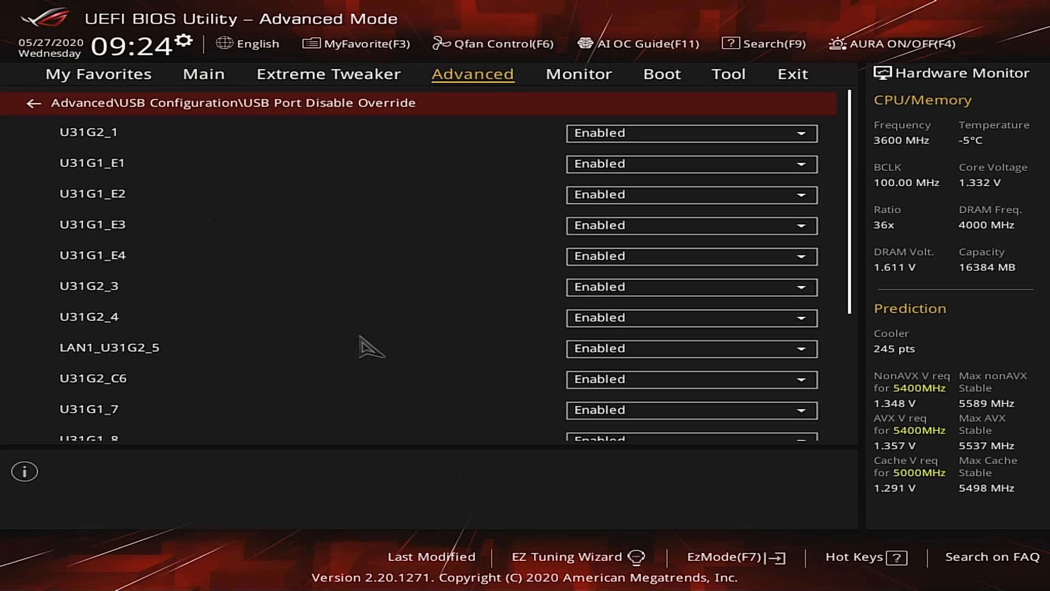
# Look through the individual USB ports in USB Port Disable Override, then return to USB Configuration
pyautogui.press('Down')
pyautogui.press('Down')
pyautogui.press('Down')
pyautogui.press('Down')
pyautogui.press('Down')
pyautogui.press('Down')
pyautogui.press('Down')
pyautogui.press('Down')
pyautogui.press('Down')
pyautogui.press('Down')
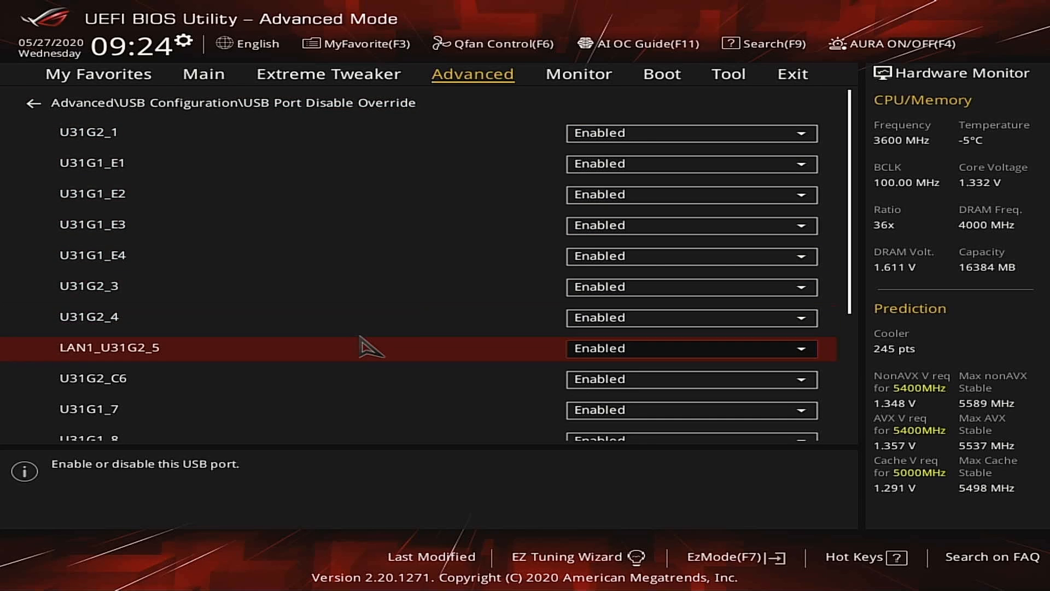
pyautogui.press('Down')
pyautogui.press('Down')
pyautogui.press('Up')
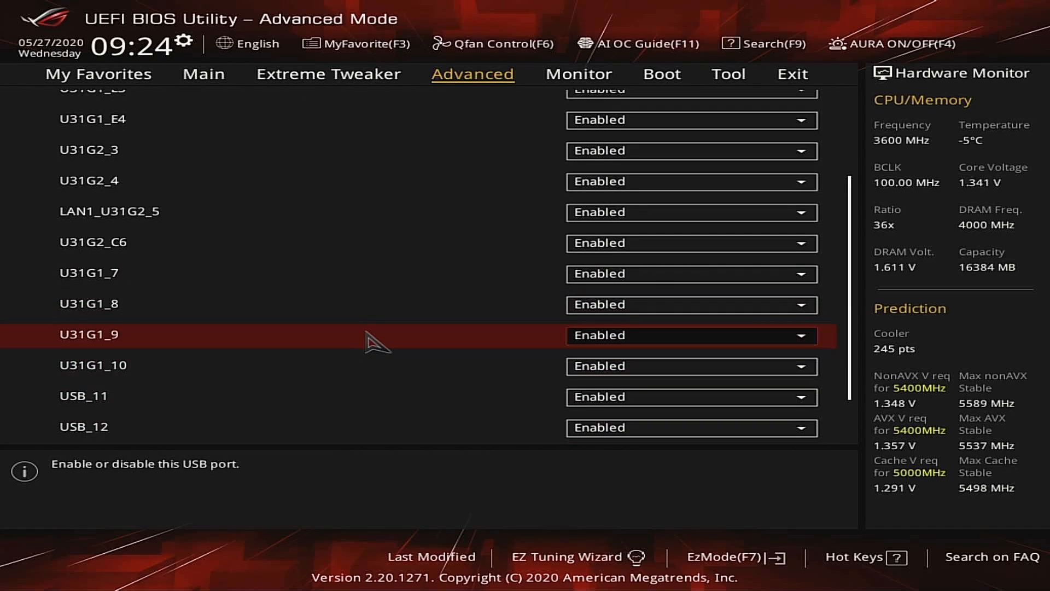
pyautogui.press('Escape')
# Review the XHCI Hand-off setting and leave USB Configuration
pyautogui.press('Up')
pyautogui.press('Up')
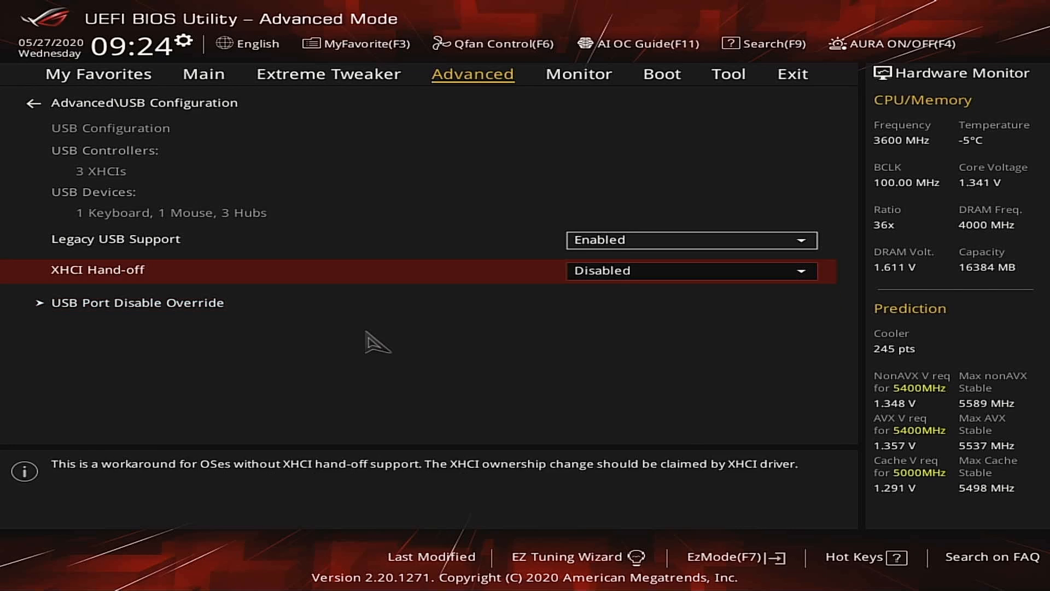
pyautogui.press('Down')
pyautogui.press('Up')
pyautogui.press('Down')
pyautogui.press('Escape')
# Open Network Stack Configuration, check the Network Stack setting and return to the Advanced list
pyautogui.press('Down')
pyautogui.press('Return')
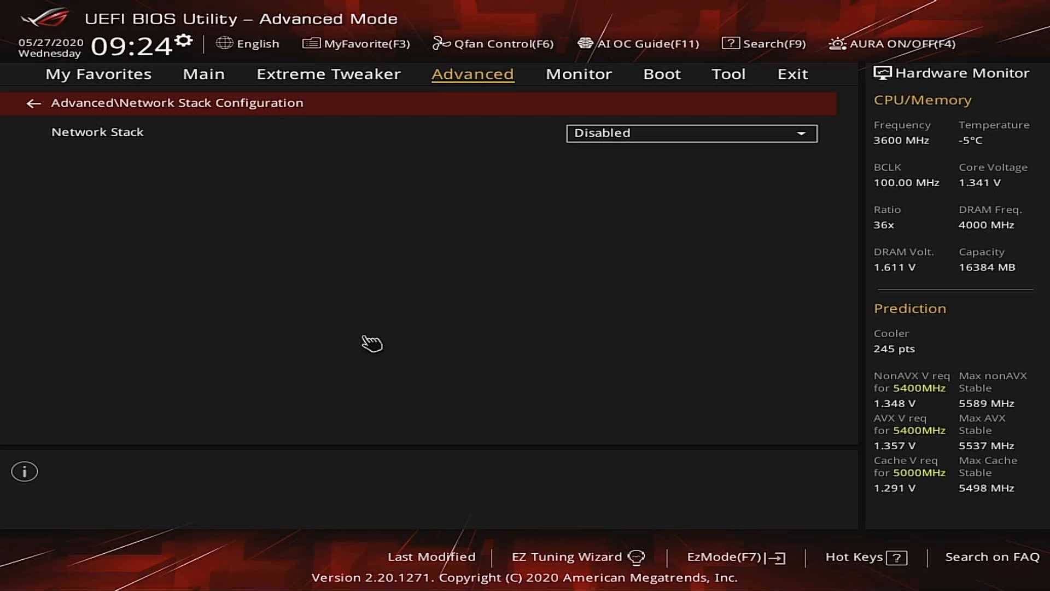
pyautogui.press('Down')
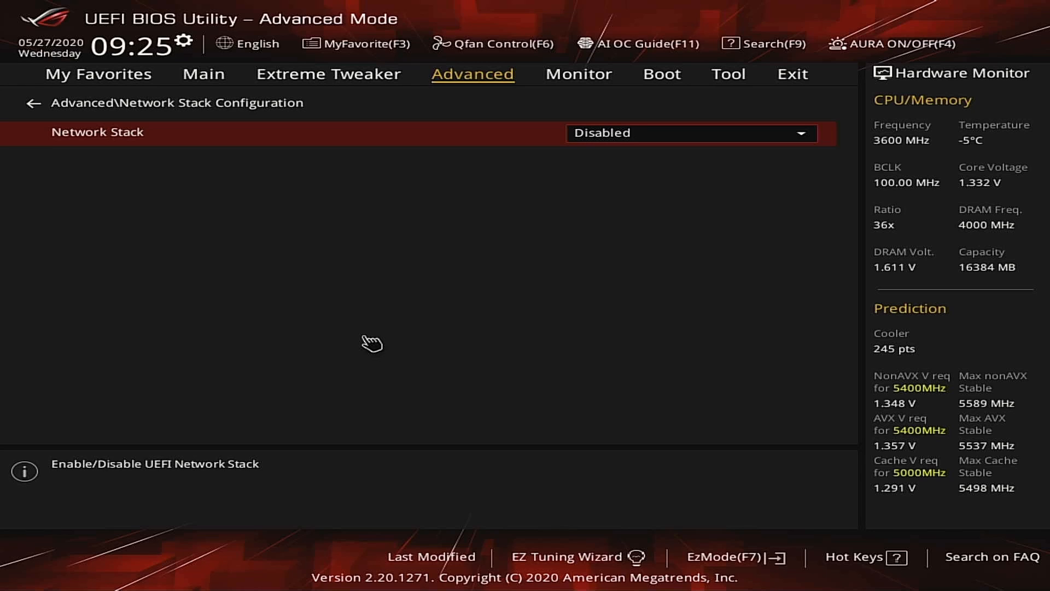
pyautogui.press('Escape')
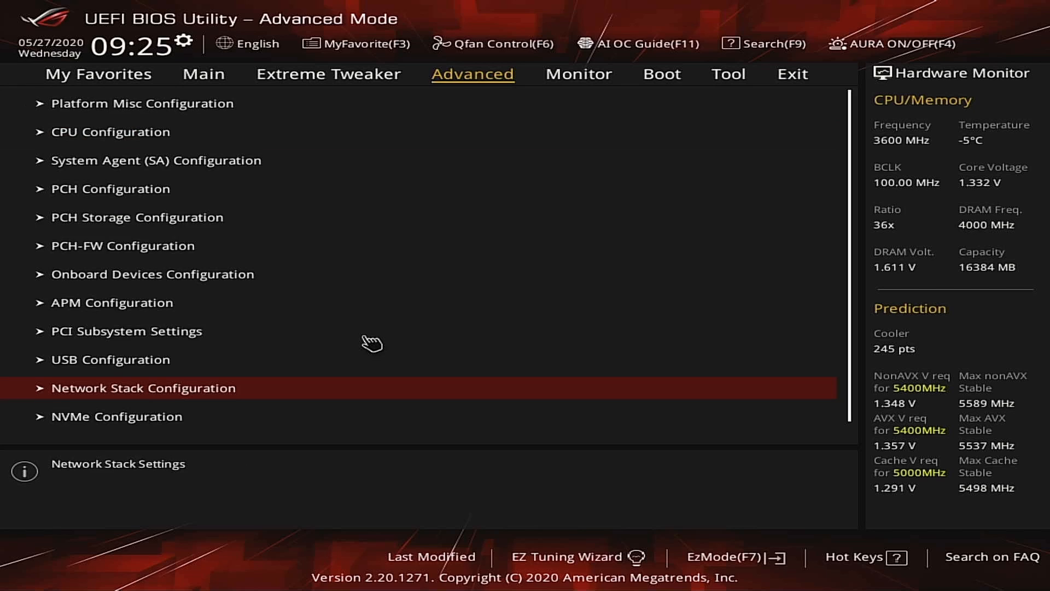
# Open NVMe Configuration to check for NVMe drives and return to the Advanced list
pyautogui.press('Down')
pyautogui.press('Return')
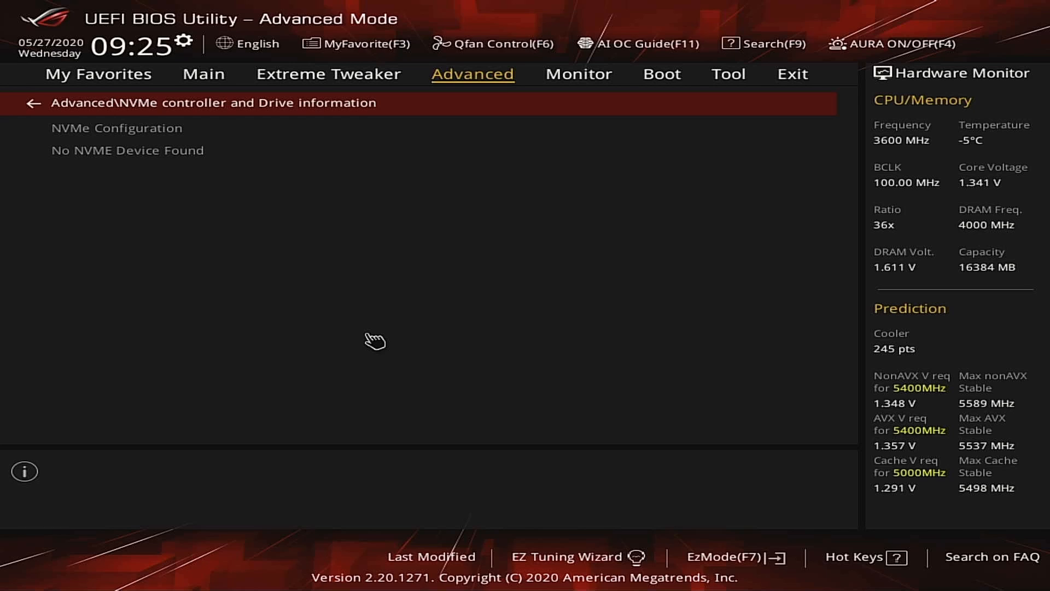
pyautogui.press('Escape')
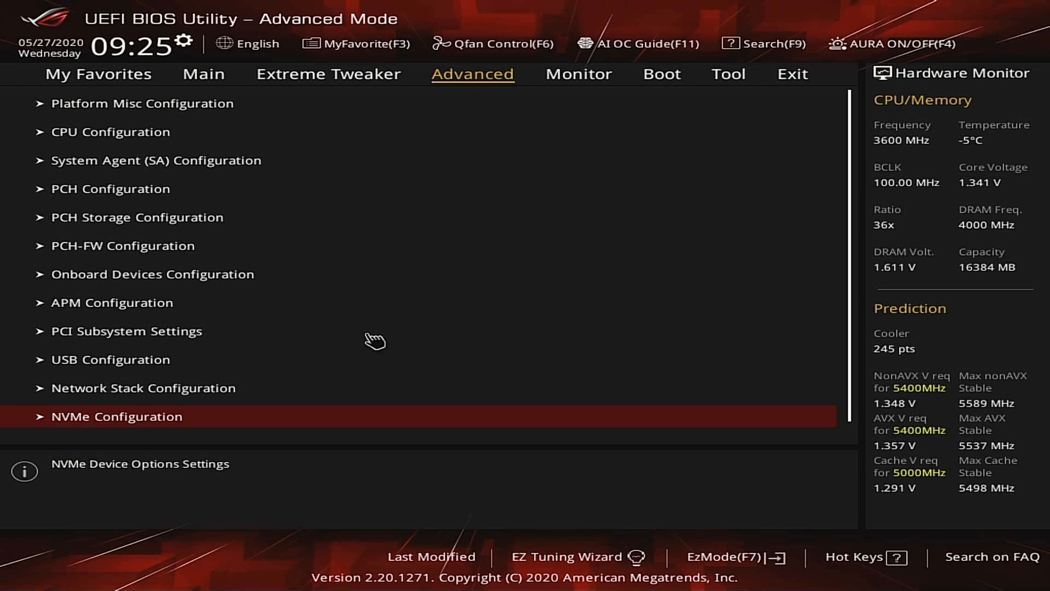
# Open HDD/SSD SMART Information, inspect the Device selection and its SMART data, and return to the Advanced list
pyautogui.press('Down')
pyautogui.press('Up')
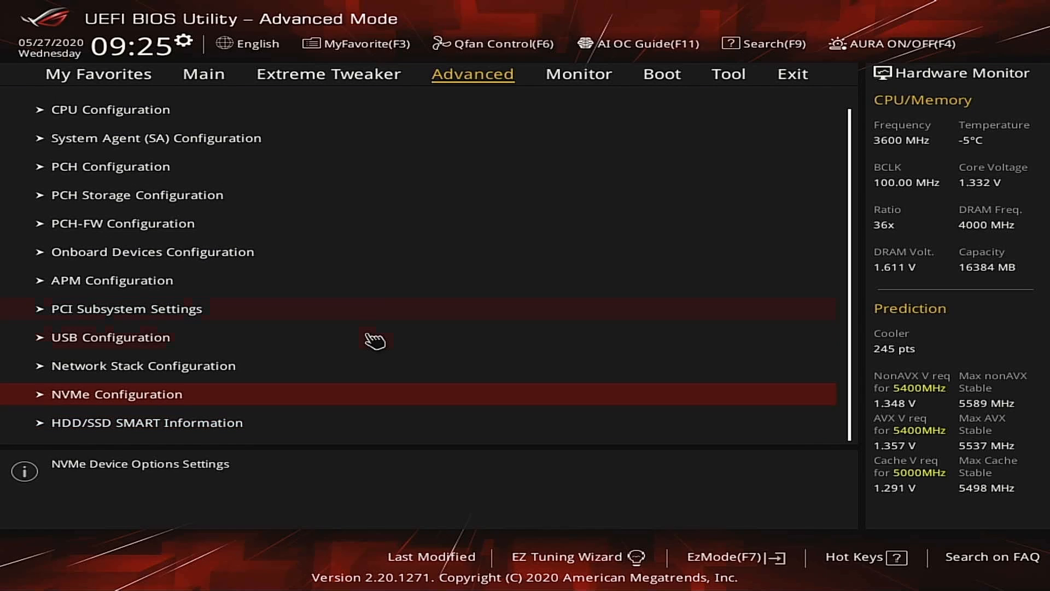
pyautogui.press('Down')
pyautogui.press('Return')
pyautogui.press('Down')
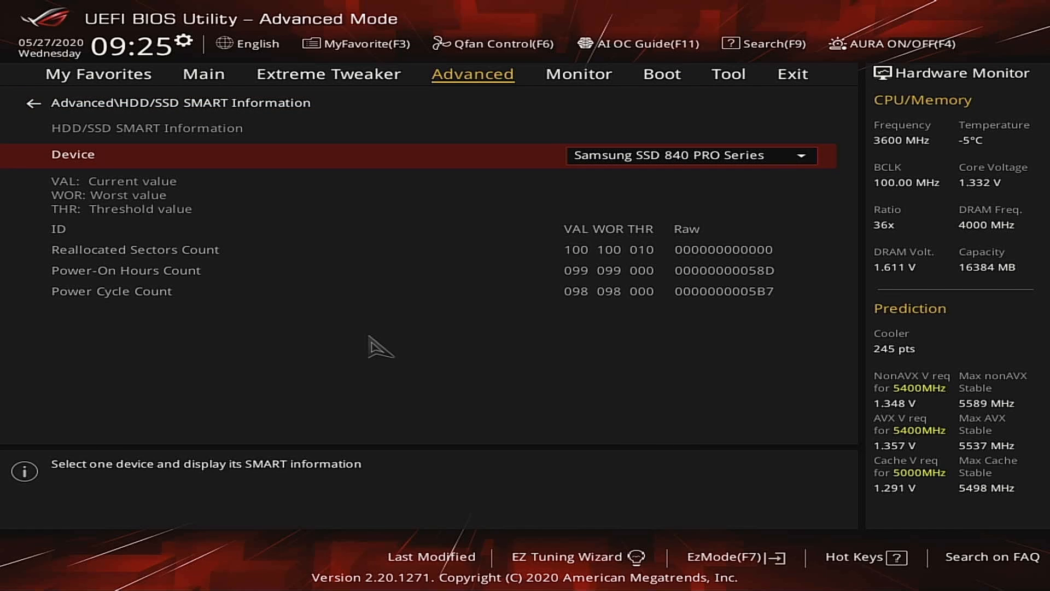
pyautogui.press('Return')
pyautogui.press('Return')
pyautogui.press('Escape')
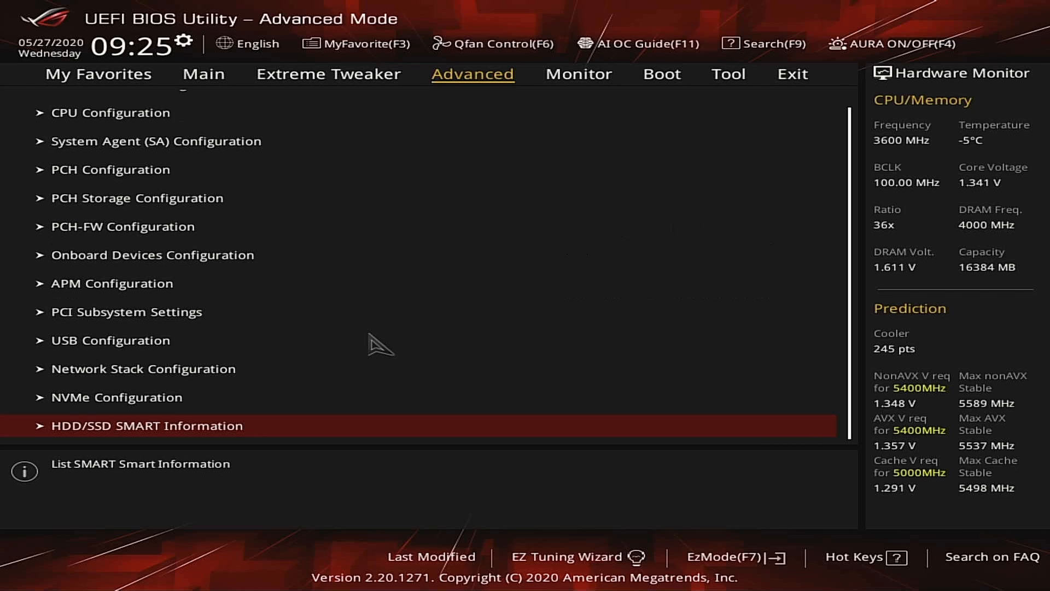
# Open the Monitor page and examine the CPU, motherboard and PCH temperature readings
pyautogui.press('Right')
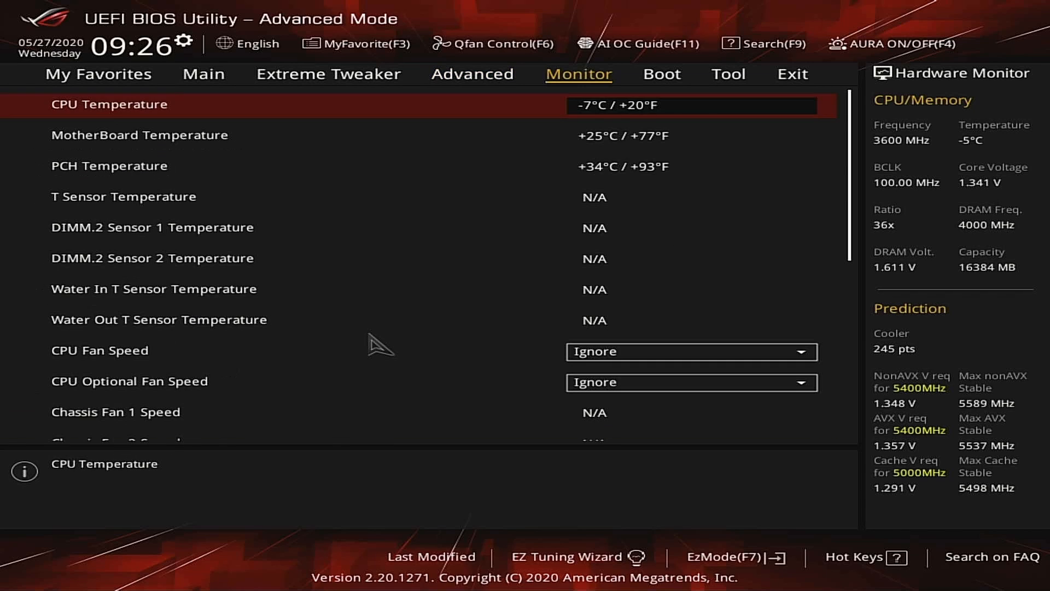
pyautogui.press('Down')
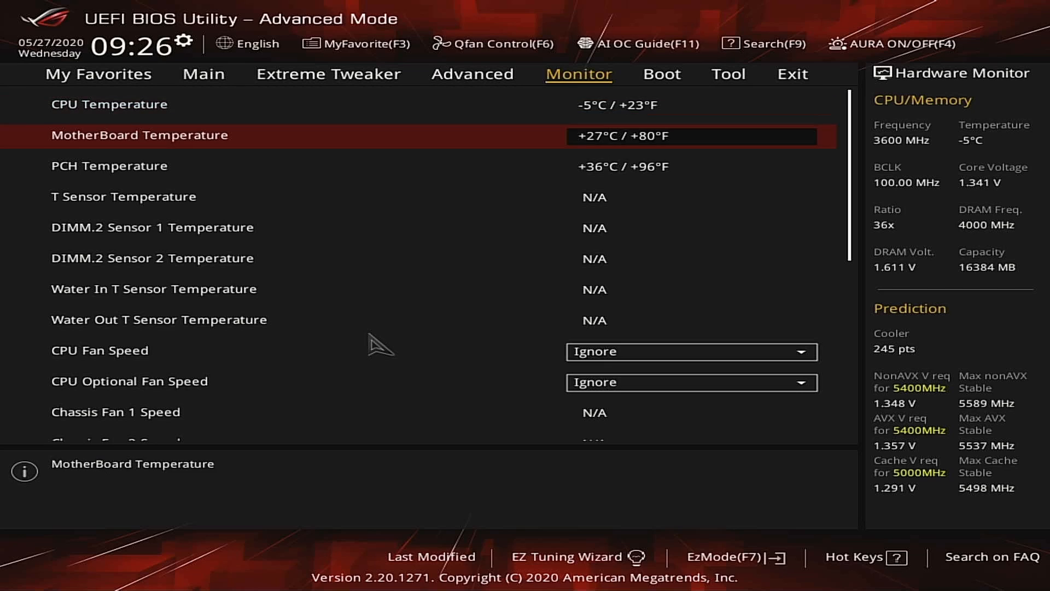
pyautogui.press('Up')
pyautogui.press('Down')
pyautogui.press('Down')
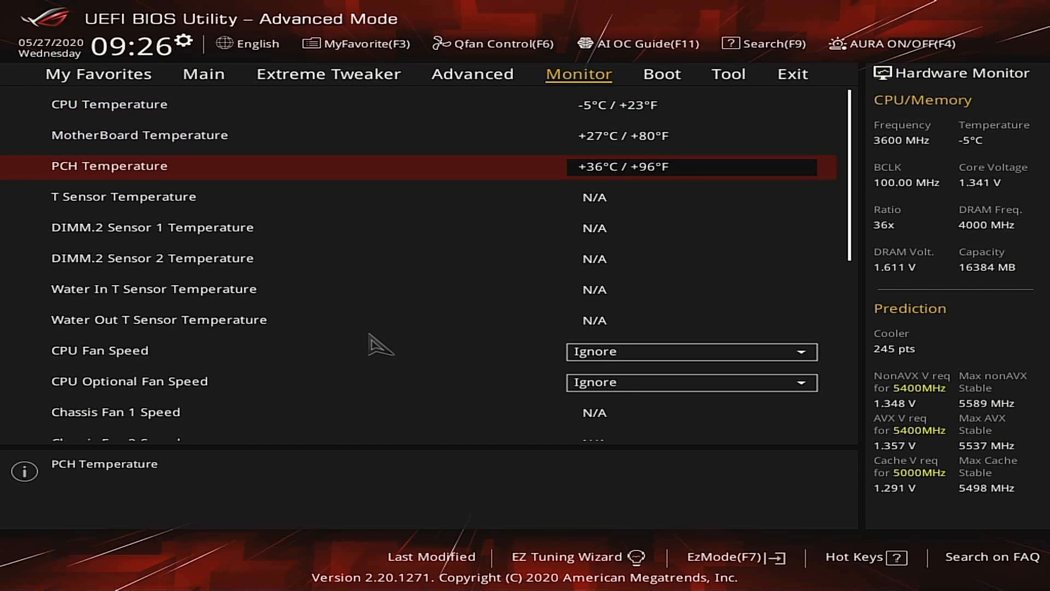
pyautogui.press('Up')
pyautogui.press('Down')
pyautogui.press('Up')
pyautogui.press('Up')
pyautogui.press('Down')
pyautogui.press('Down')
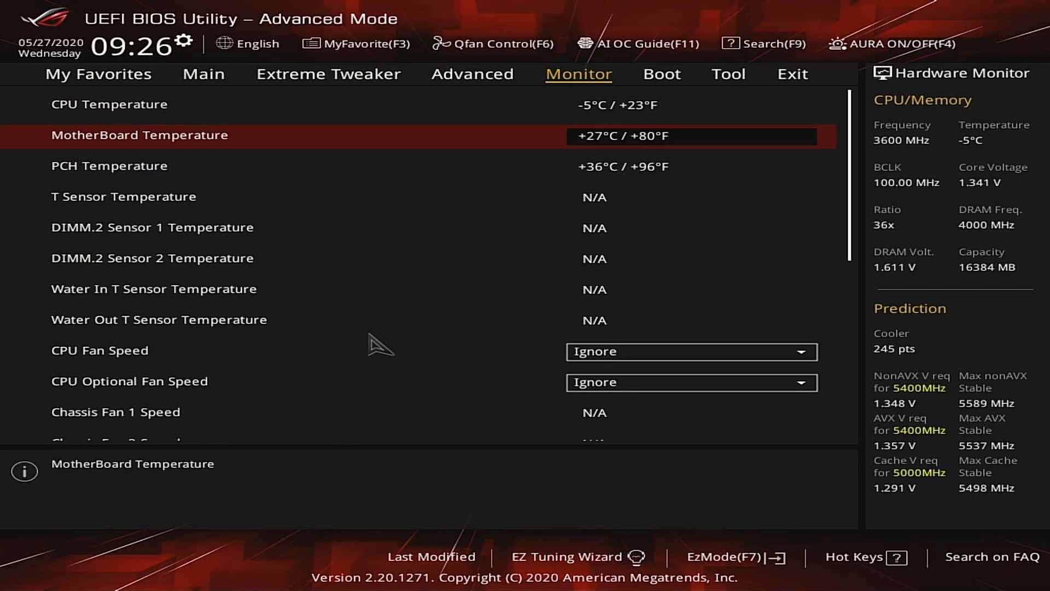
pyautogui.press('Up')
pyautogui.press('Up')
pyautogui.press('Down')
pyautogui.press('Down')
pyautogui.press('Up')
pyautogui.press('Down')
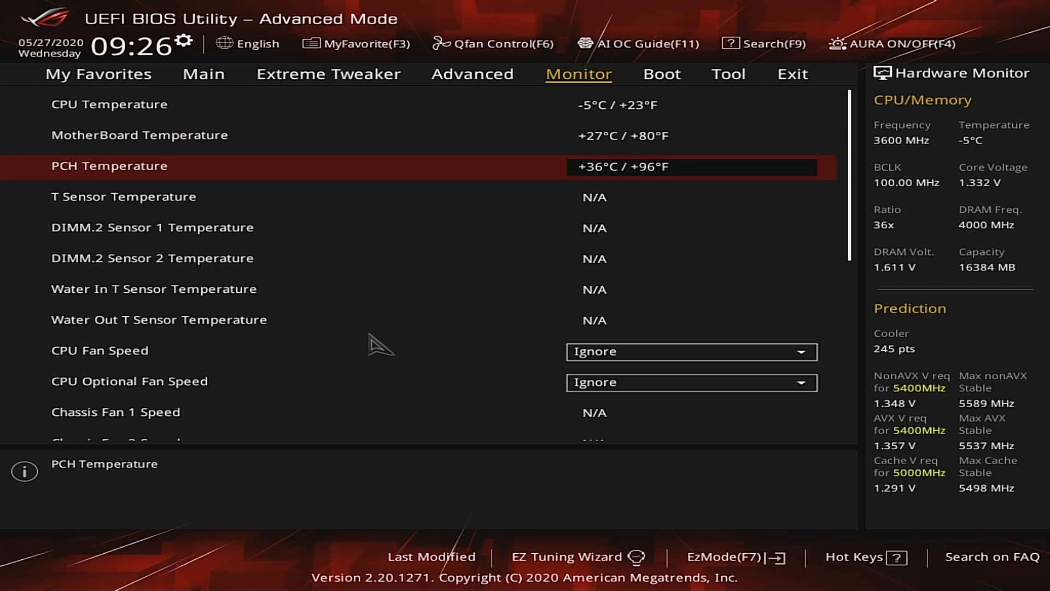
# Examine the T Sensor and DIMM.2 Sensor 1 and 2 temperature entries
pyautogui.press('Down')
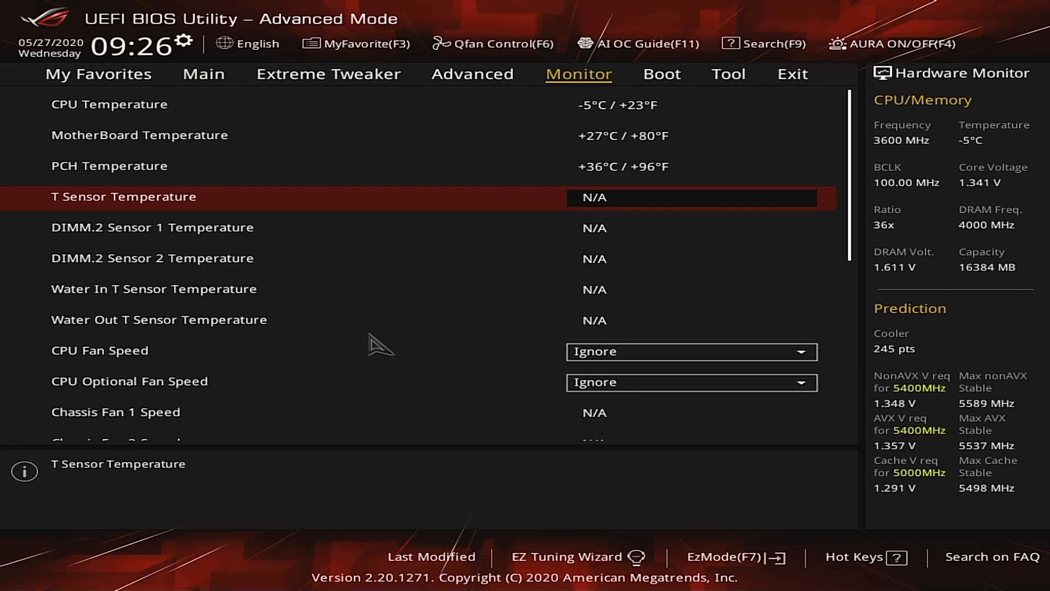
pyautogui.press('Down')
pyautogui.press('Down')
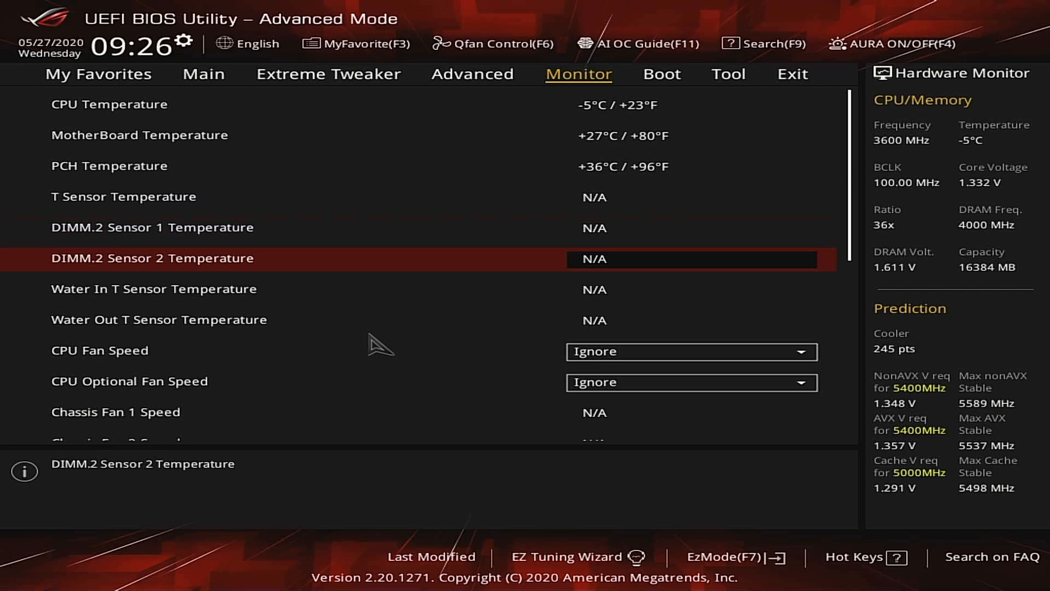
pyautogui.press('Up')
pyautogui.press('Down')
pyautogui.press('Up')
pyautogui.press('Down')
pyautogui.press('Up')
pyautogui.press('Down')
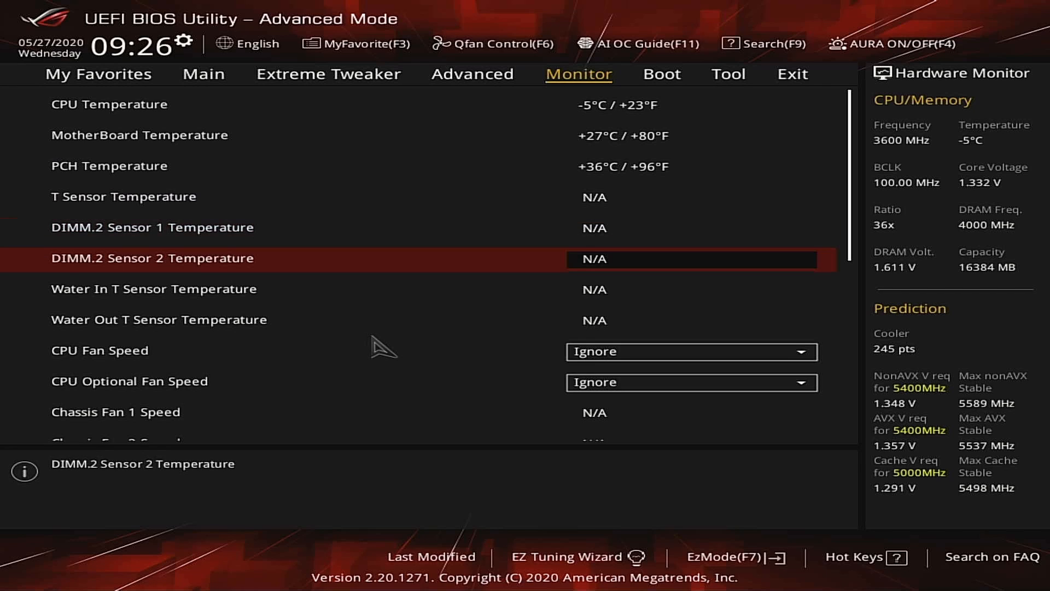
pyautogui.press('Up')
pyautogui.press('Down')
# Examine the Water In and Water Out T Sensor temperature entries
pyautogui.press('Down')
pyautogui.press('Down')
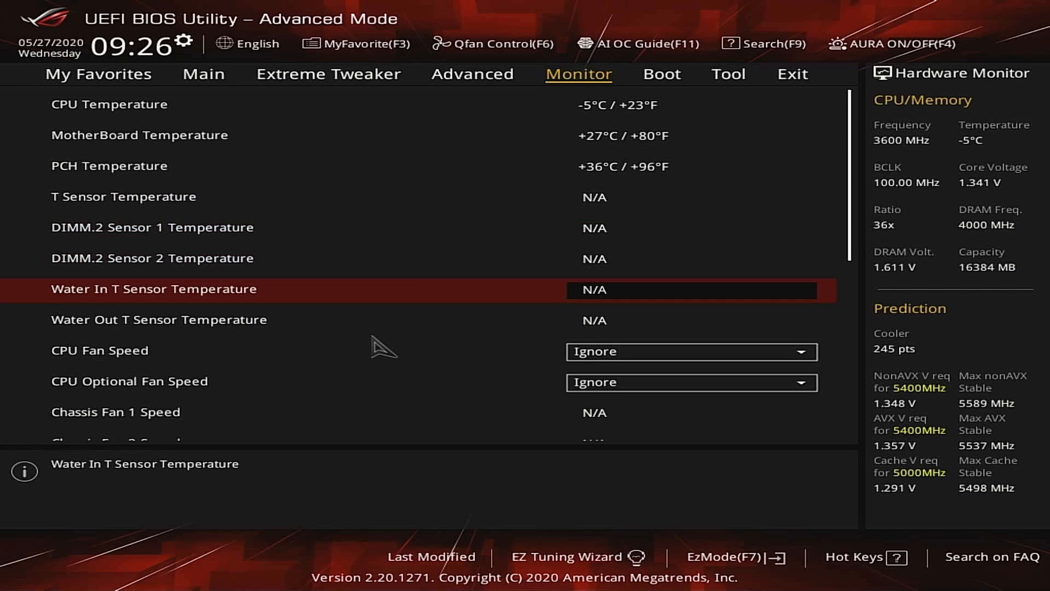
pyautogui.press('Up')
pyautogui.press('Down')
pyautogui.press('Up')
pyautogui.press('Up')
pyautogui.press('Down')
pyautogui.press('Down')
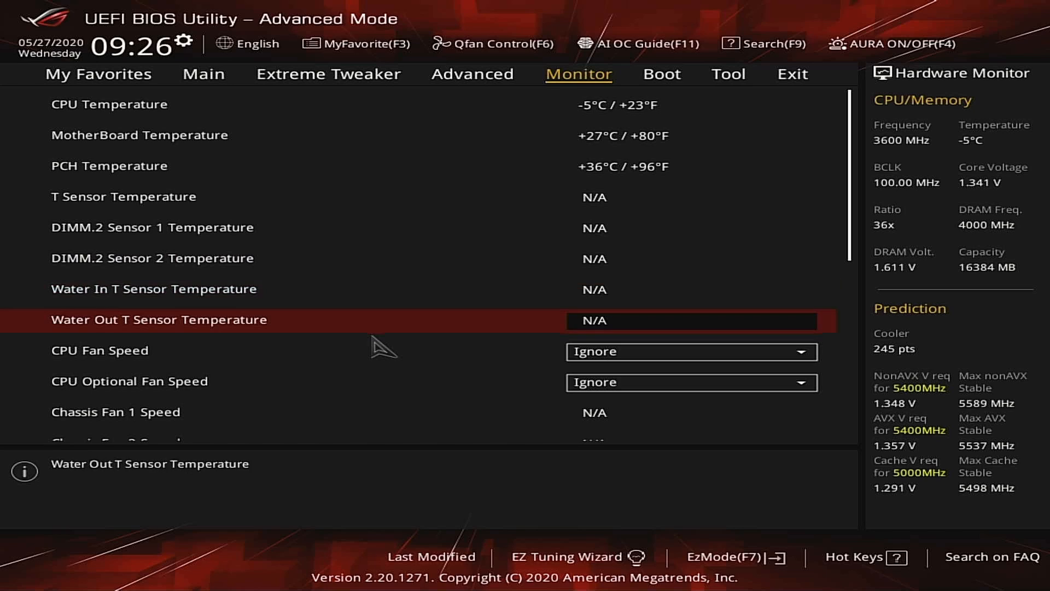
pyautogui.press('Up')
pyautogui.press('Down')
pyautogui.press('Up')
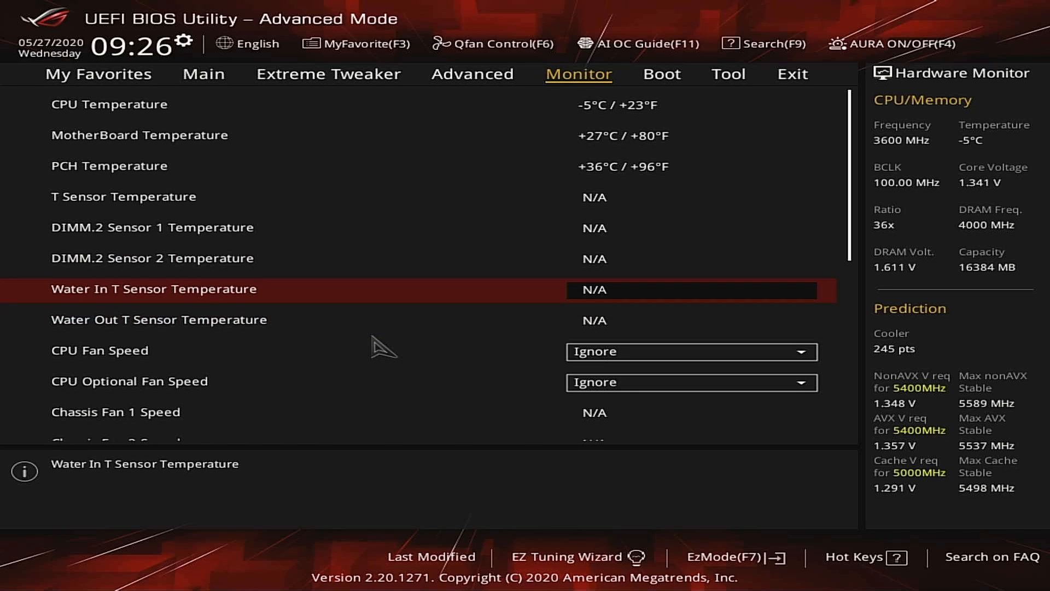
# Go through the fan and pump speed entries from CPU Fan Speed to Flow Rate
pyautogui.press('Down')
pyautogui.press('Down')
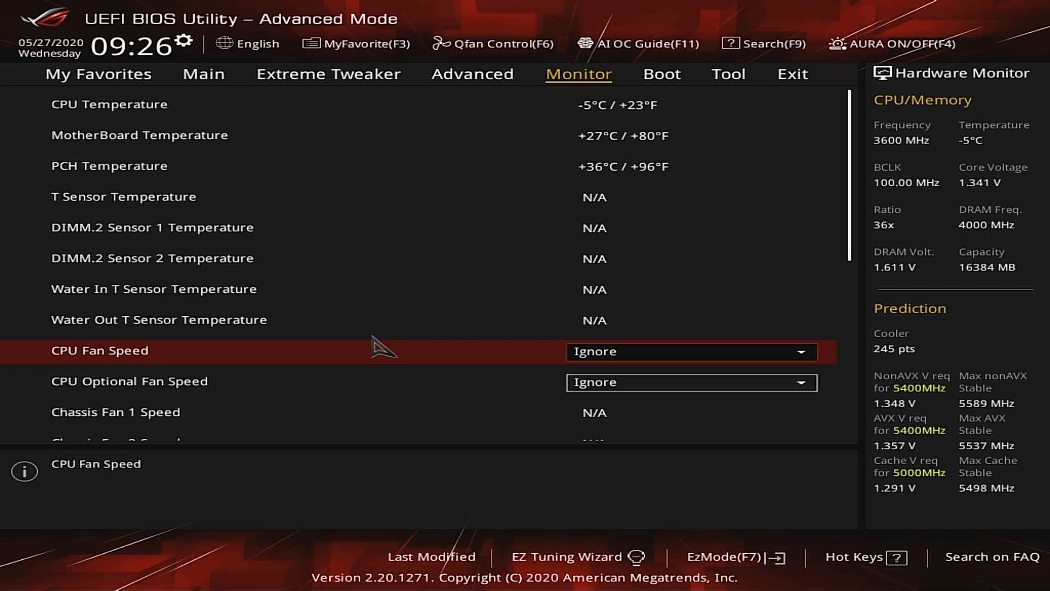
pyautogui.press('Down')
pyautogui.press('Down')
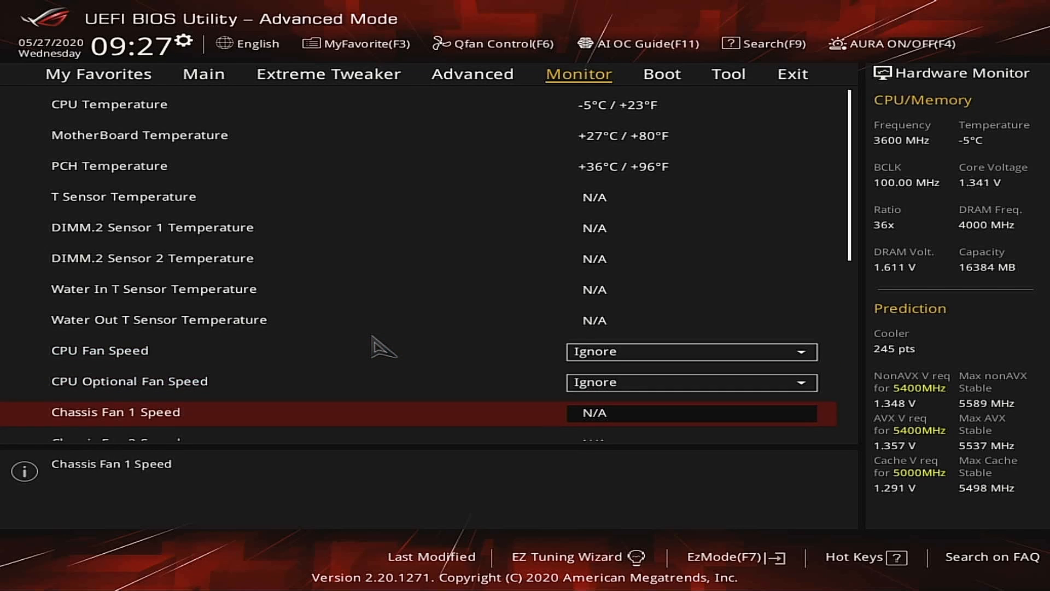
pyautogui.press('Down')
pyautogui.press('Down')
pyautogui.press('Down')
pyautogui.press('Down')
pyautogui.press('Down')
pyautogui.press('Down')
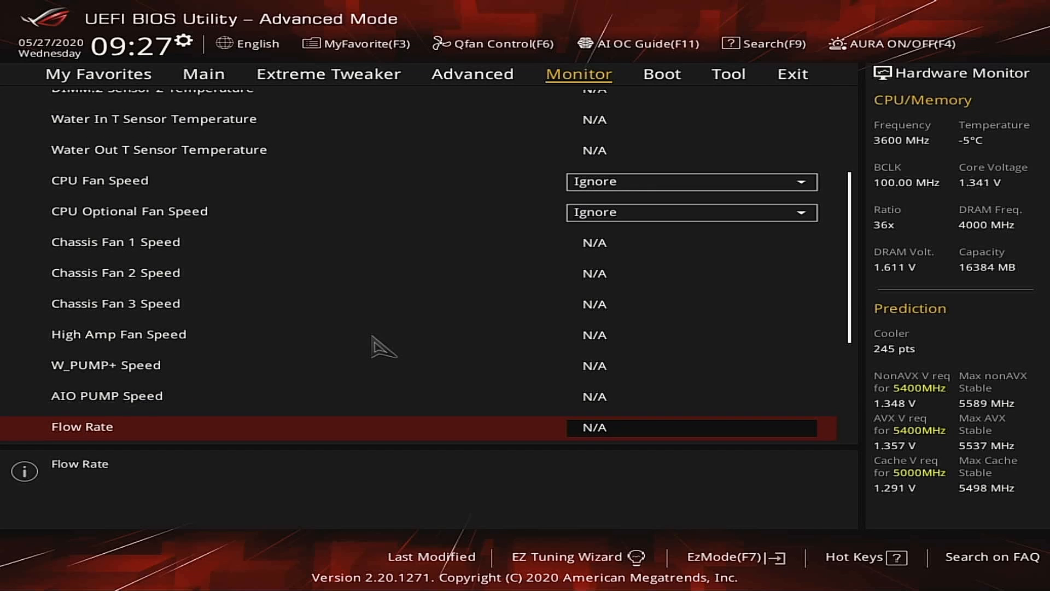
# Go through the CPU Core, 3.3V, 5V and 12V voltage readings
pyautogui.press('Down')
pyautogui.press('Down')
pyautogui.press('Down')
pyautogui.press('Down')
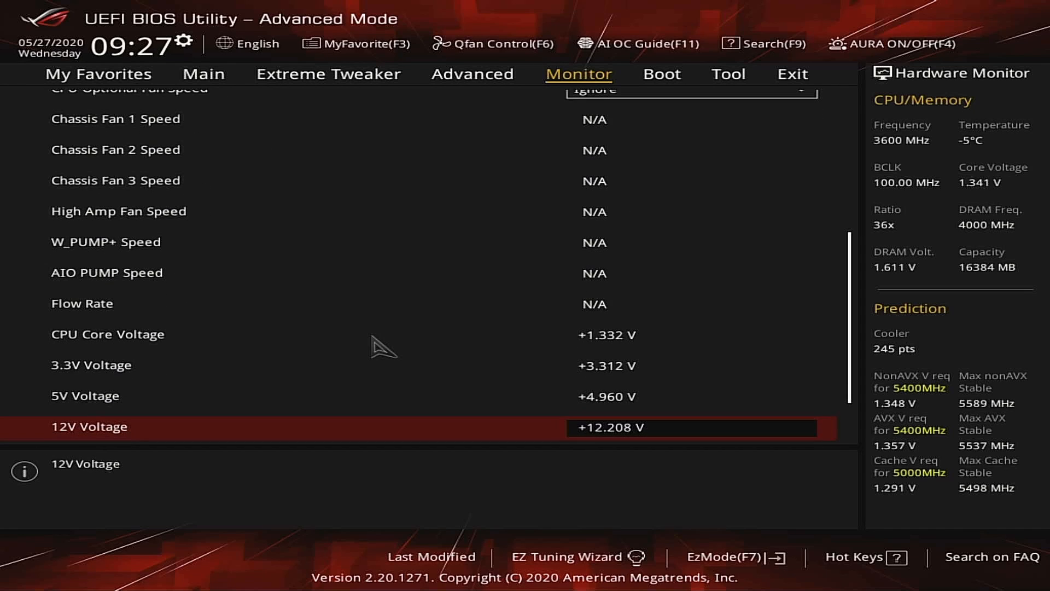
# Look over the CPU Core, 3.3V, 5V and 12V voltage entries again together with the Q-Fan Configuration and CPU Temperature LED Switch entries
pyautogui.press('Down')
pyautogui.press('Down')
pyautogui.press('Up')
pyautogui.press('Up')
pyautogui.press('Up')
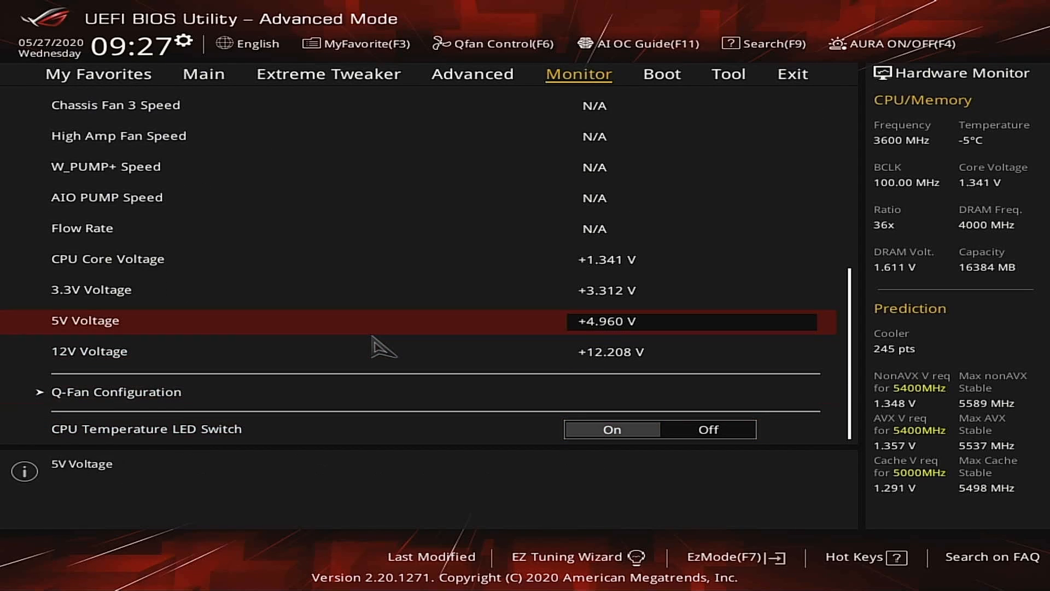
pyautogui.press('Up')
pyautogui.press('Up')
pyautogui.press('Down')
pyautogui.press('Down')
pyautogui.press('Down')
pyautogui.press('Down')
pyautogui.press('Up')
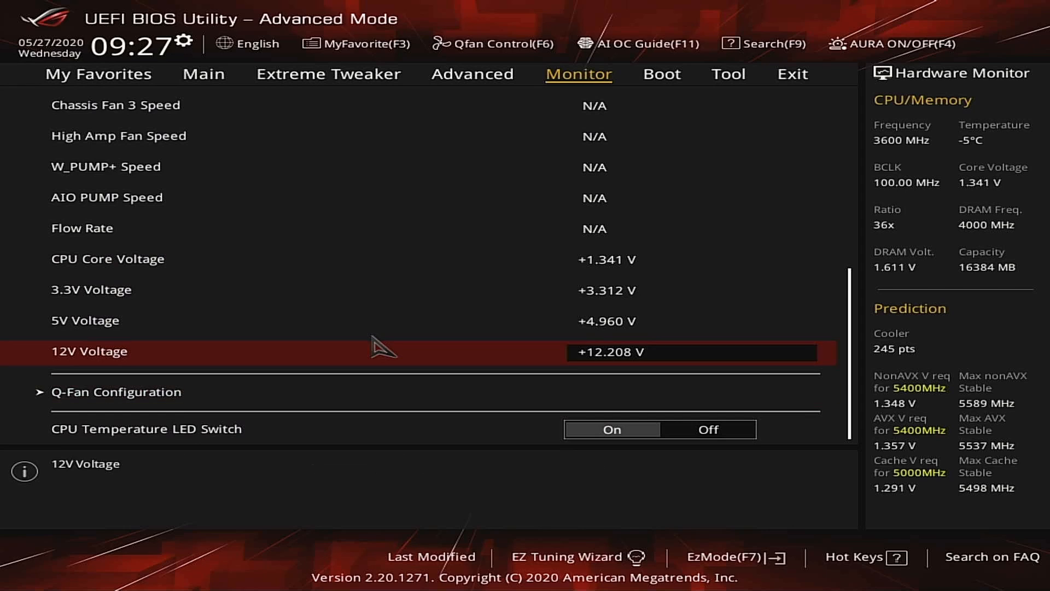
# Examine the CPU Core Voltage reading against the 3.3V reading, finishing at the 12V Voltage entry
pyautogui.press('Up')
pyautogui.press('Up')
pyautogui.press('Up')
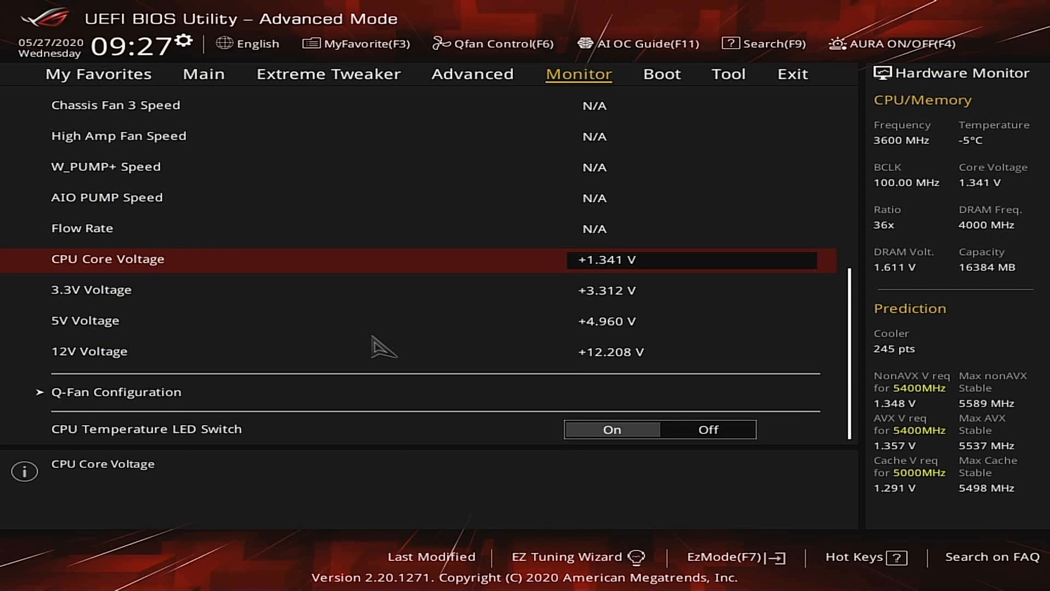
pyautogui.press('Down')
pyautogui.press('Up')
pyautogui.press('Down')
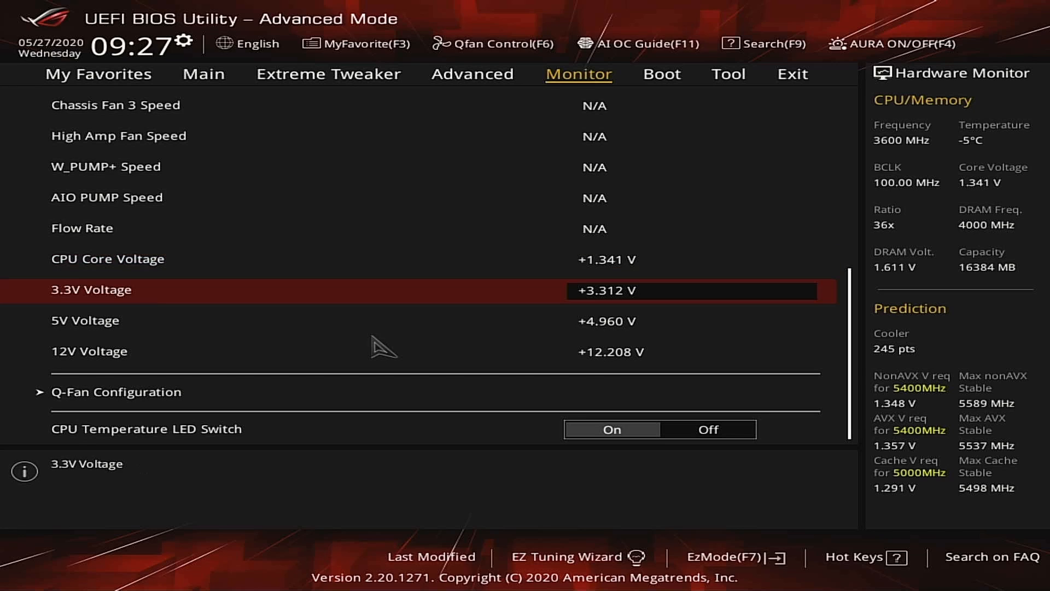
pyautogui.press('Up')
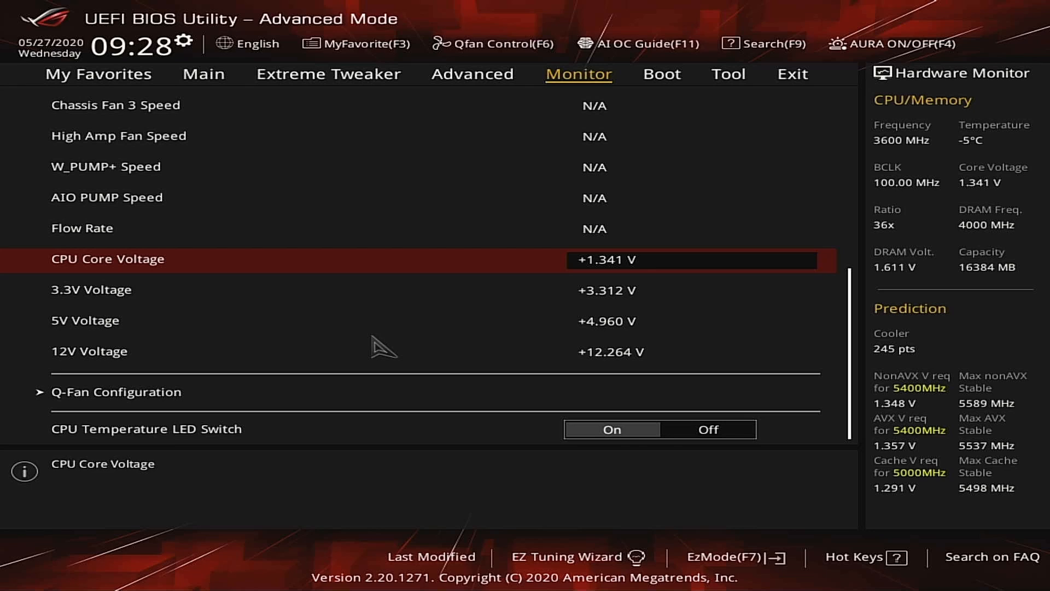
pyautogui.press('Down')
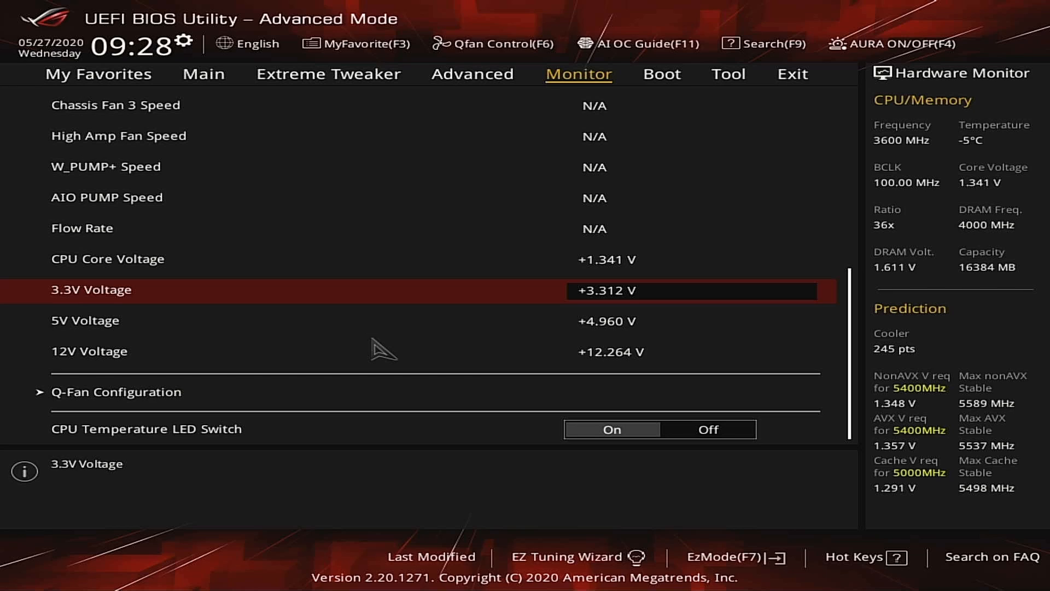
pyautogui.press('Down')
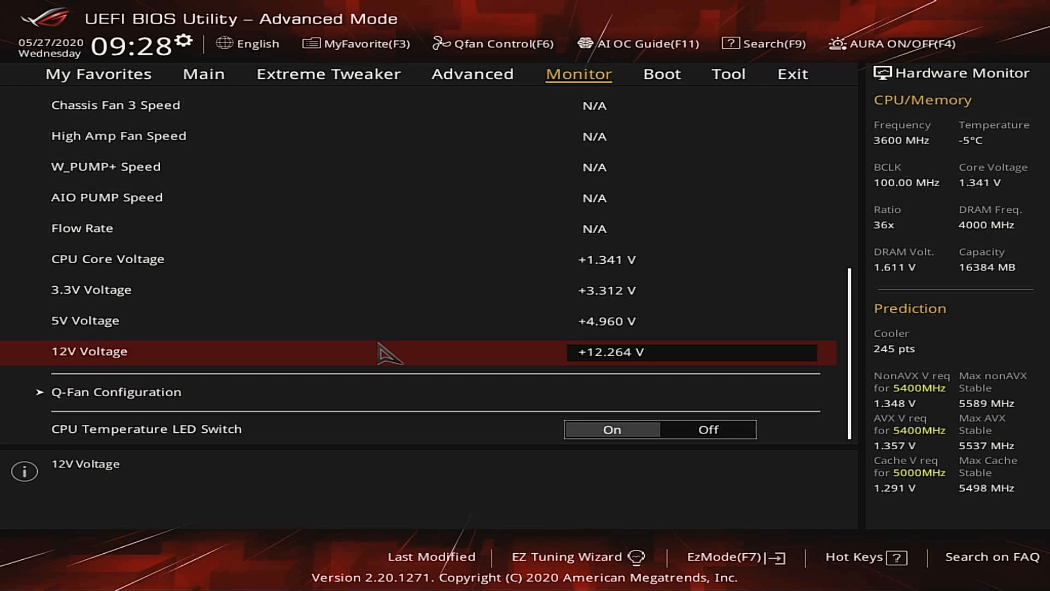
# Open Q-Fan Configuration and review the CPU Q-Fan Control modes, keeping Disabled selected
pyautogui.press('Down')
pyautogui.press('Return')
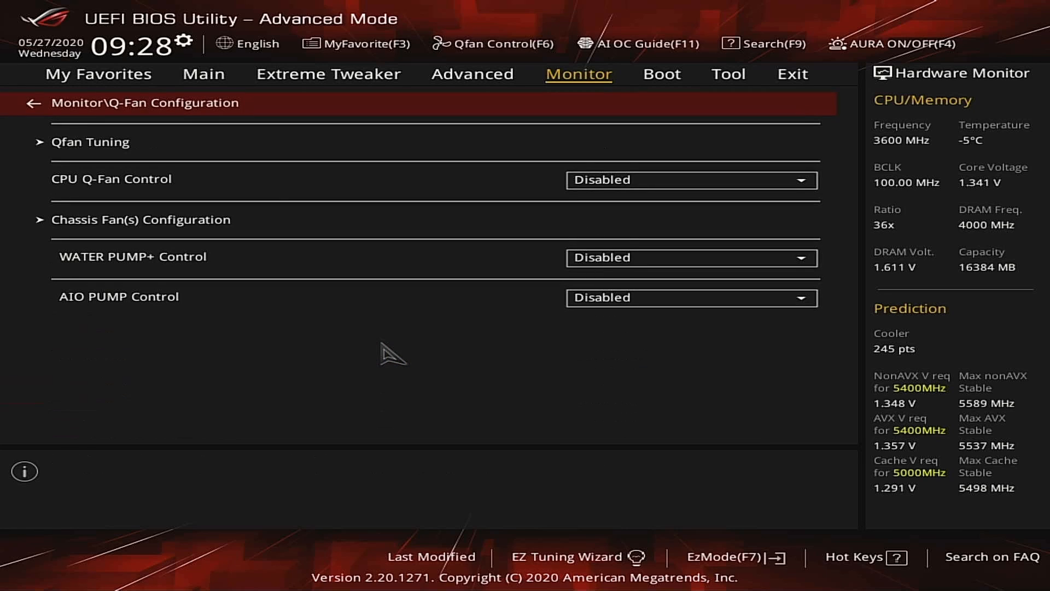
pyautogui.press('Down')
pyautogui.press('Down')
pyautogui.press('Return')
pyautogui.press('Down')
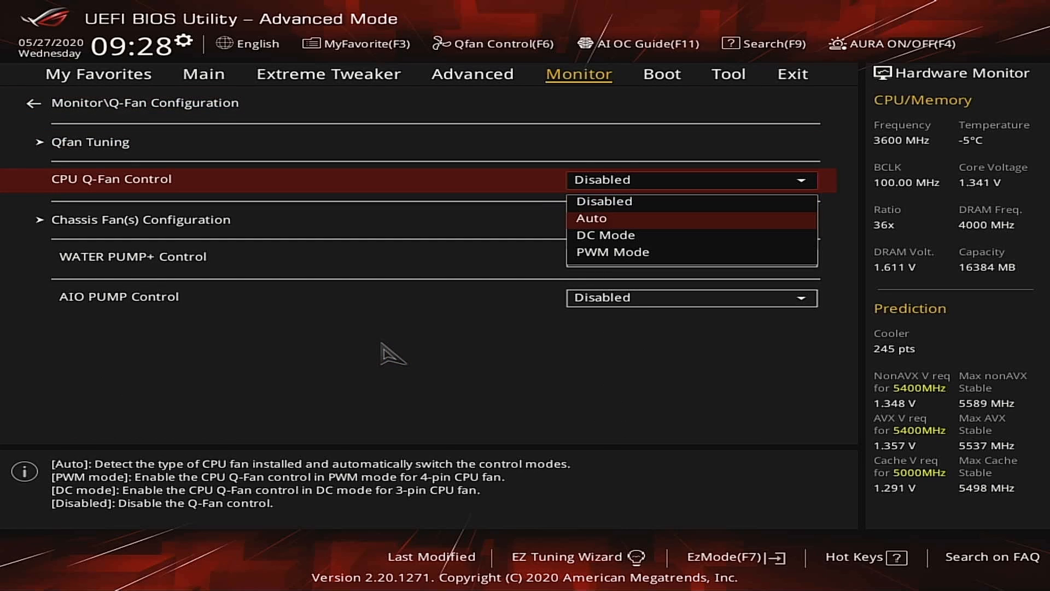
pyautogui.press('Down')
pyautogui.press('Up')
pyautogui.press('Up')
pyautogui.press('Return')
# Review the AIO PUMP Control and CPU Q-Fan Control entries, and check the CPU Temperature LED Switch on the main Monitor page
pyautogui.press('Up')
pyautogui.press('Up')
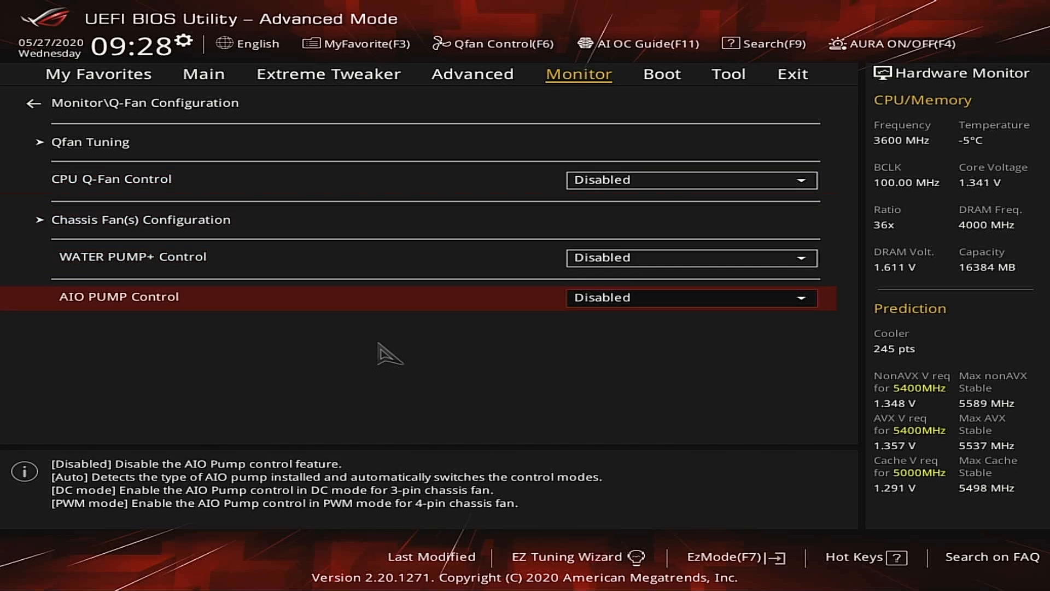
pyautogui.press('Up')
pyautogui.press('Up')
pyautogui.press('Down')
pyautogui.press('Up')
pyautogui.press('Up')
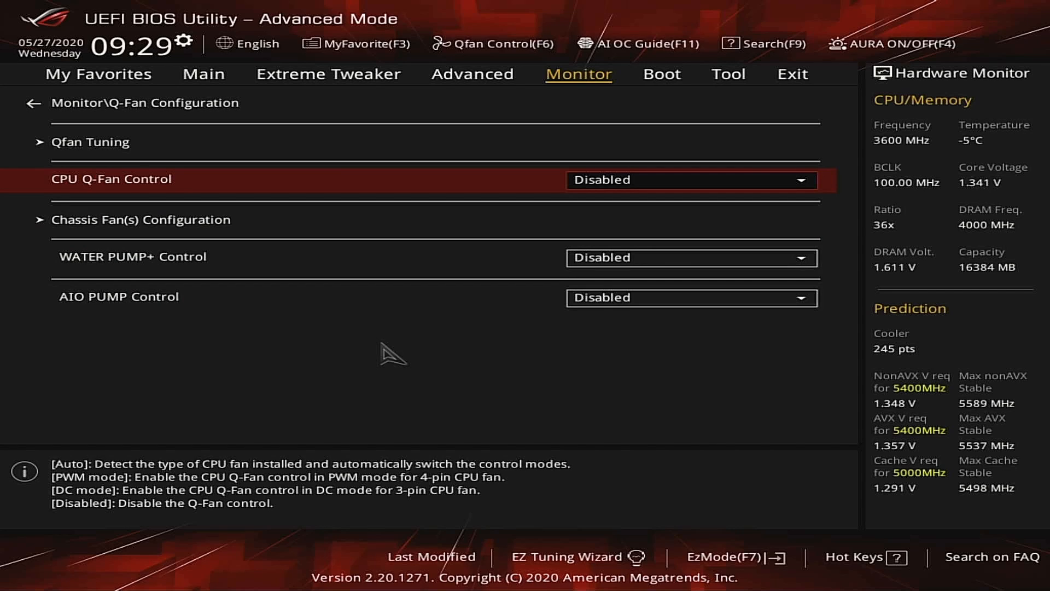
pyautogui.press('Escape')
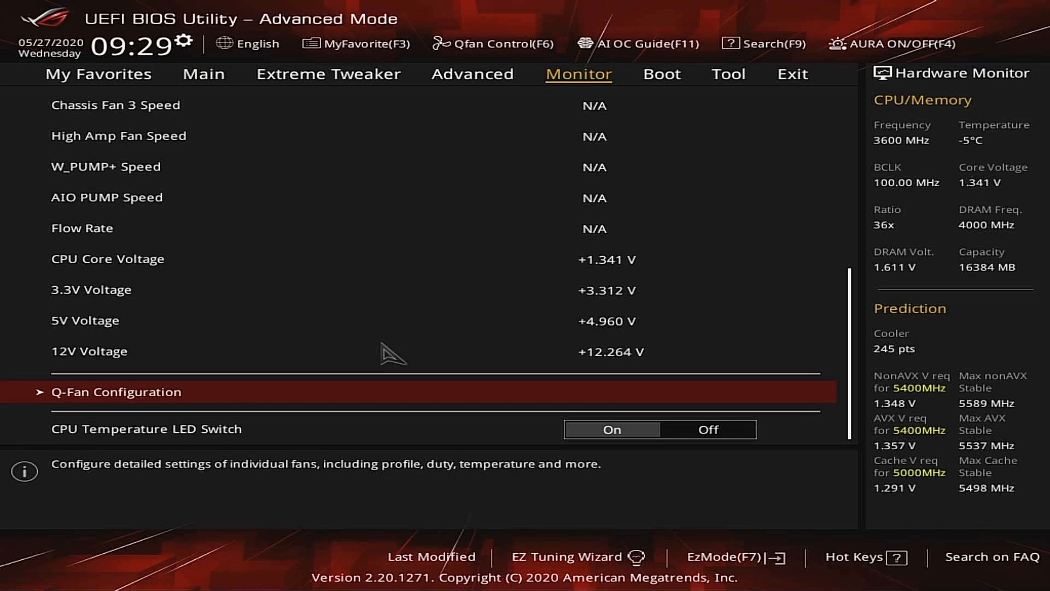
pyautogui.press('Down')
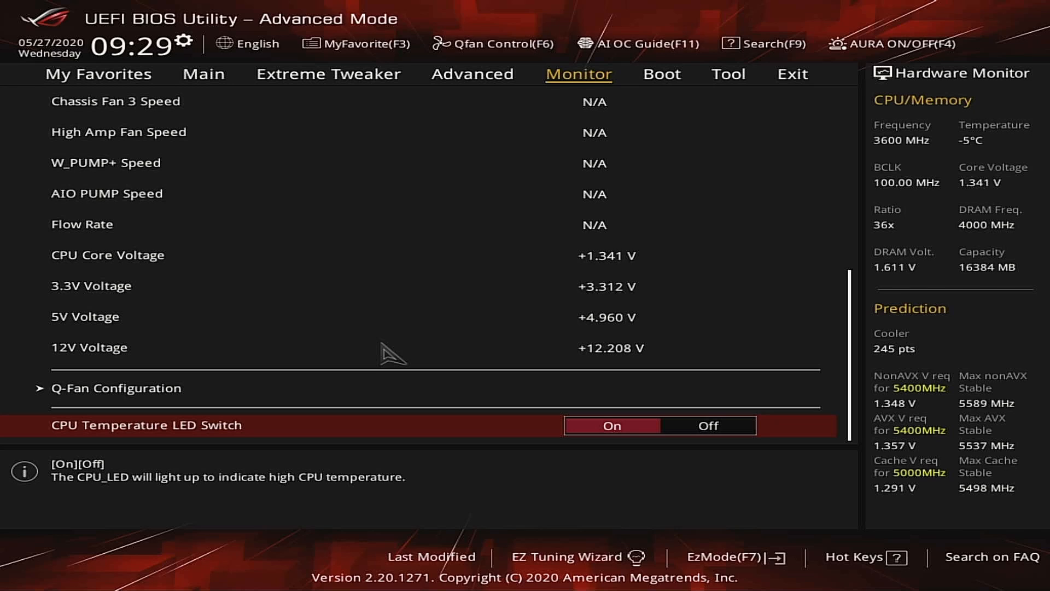
# Open the CSM (Compatibility Support Module) settings of the Boot page and go to Launch CSM
pyautogui.press('Right')
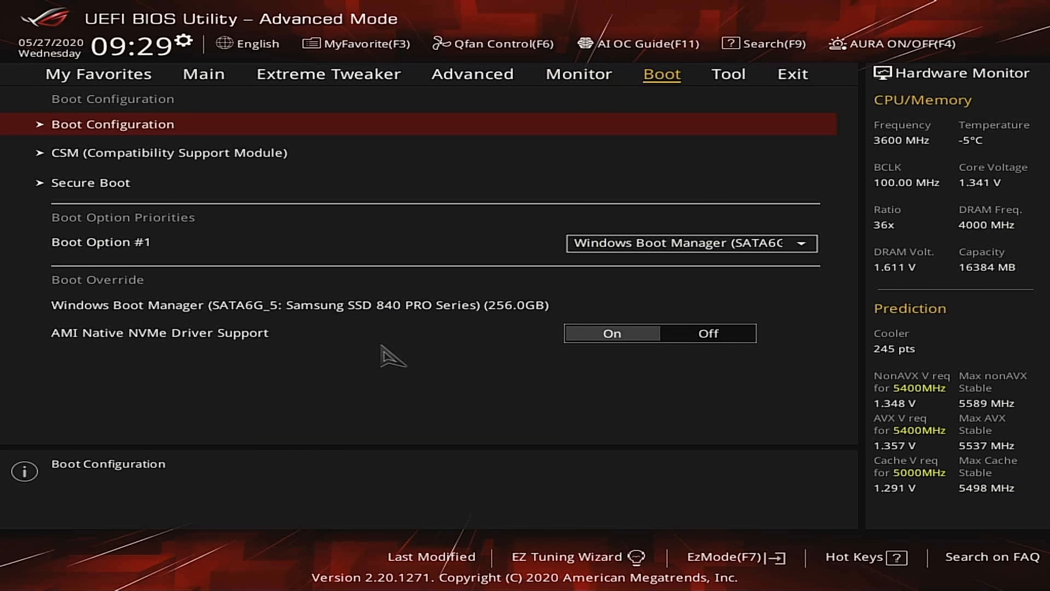
pyautogui.press('Down')
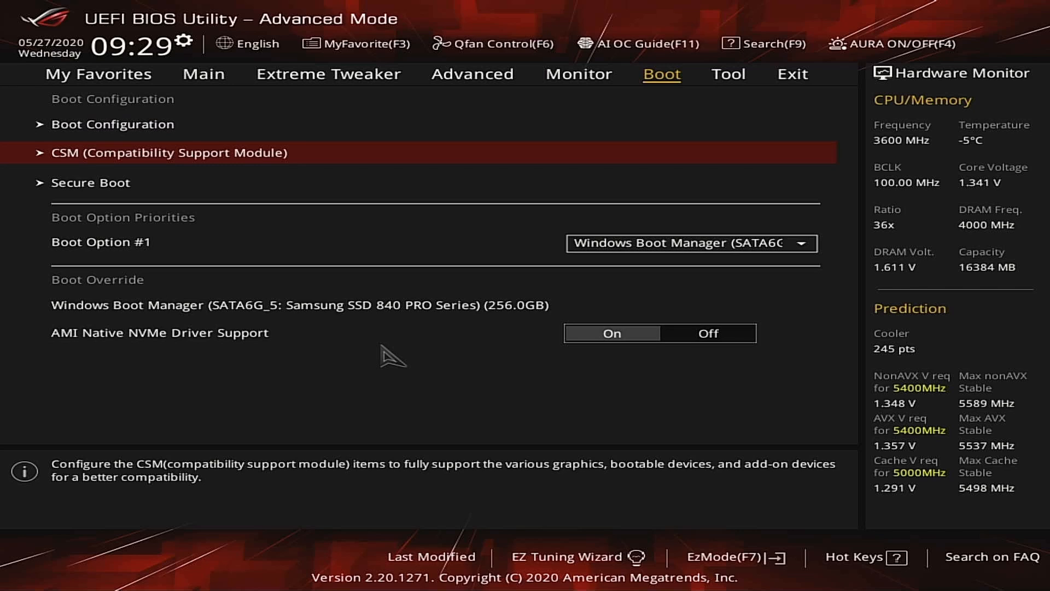
pyautogui.press('Return')
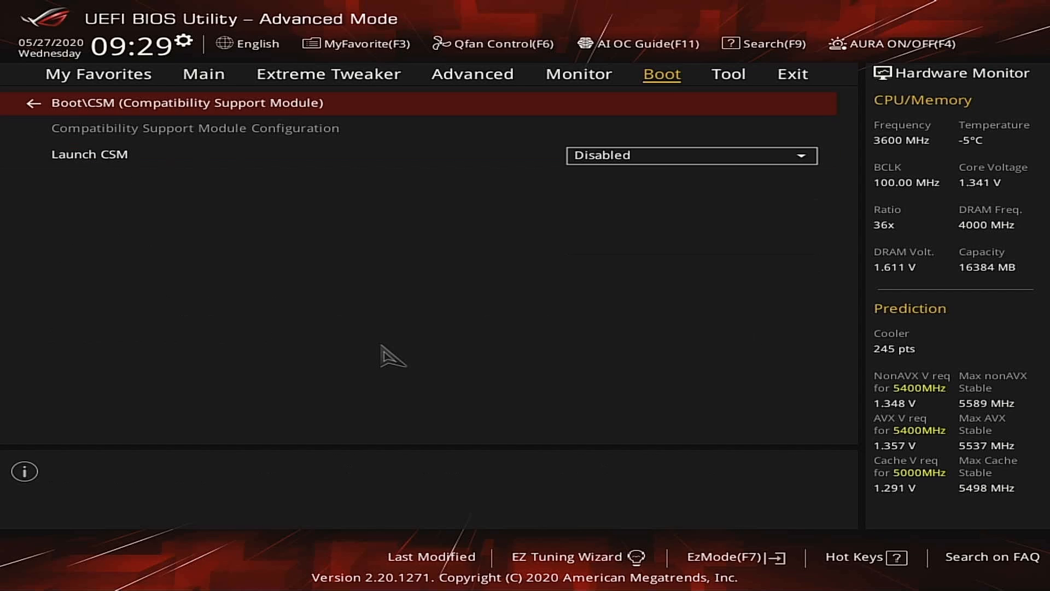
pyautogui.press('Down')
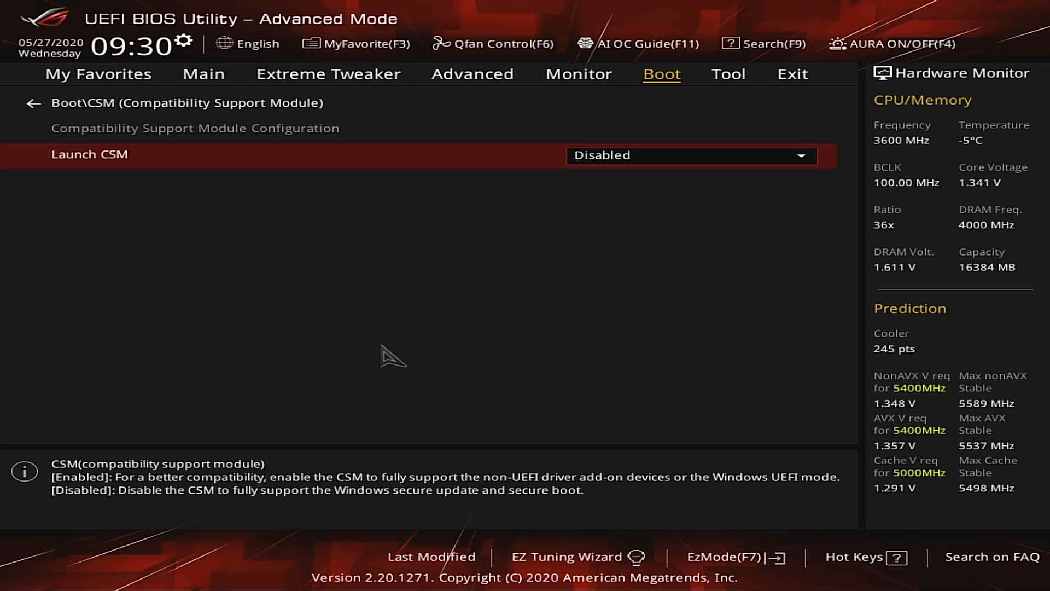
# Set Launch CSM to Enabled and look at its Boot Device Control and Boot from Network Devices options
pyautogui.press('Return')
pyautogui.press('Down')
pyautogui.press('Return')
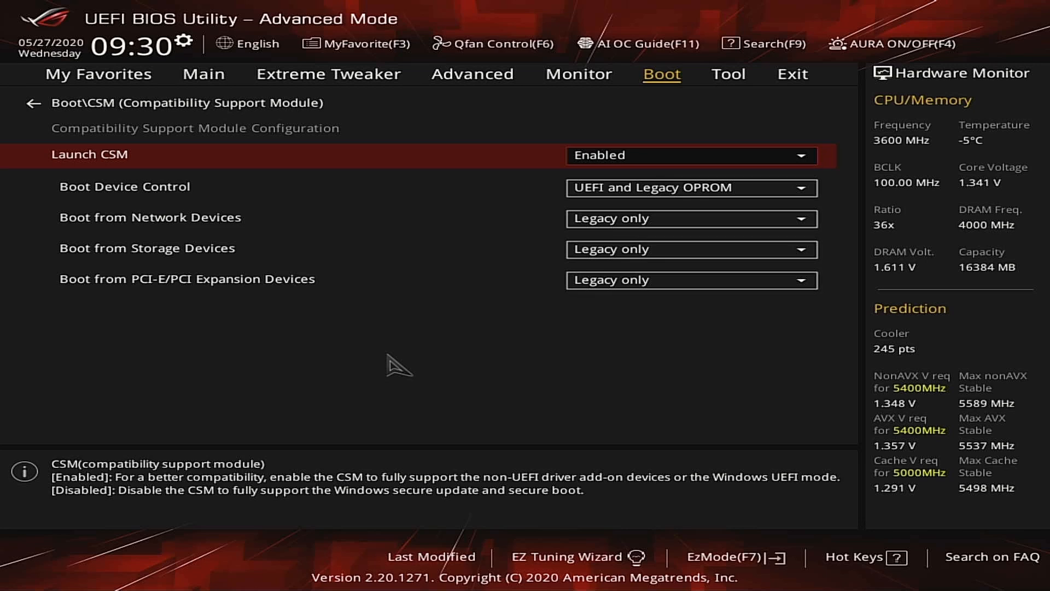
pyautogui.press('Down')
pyautogui.press('Down')
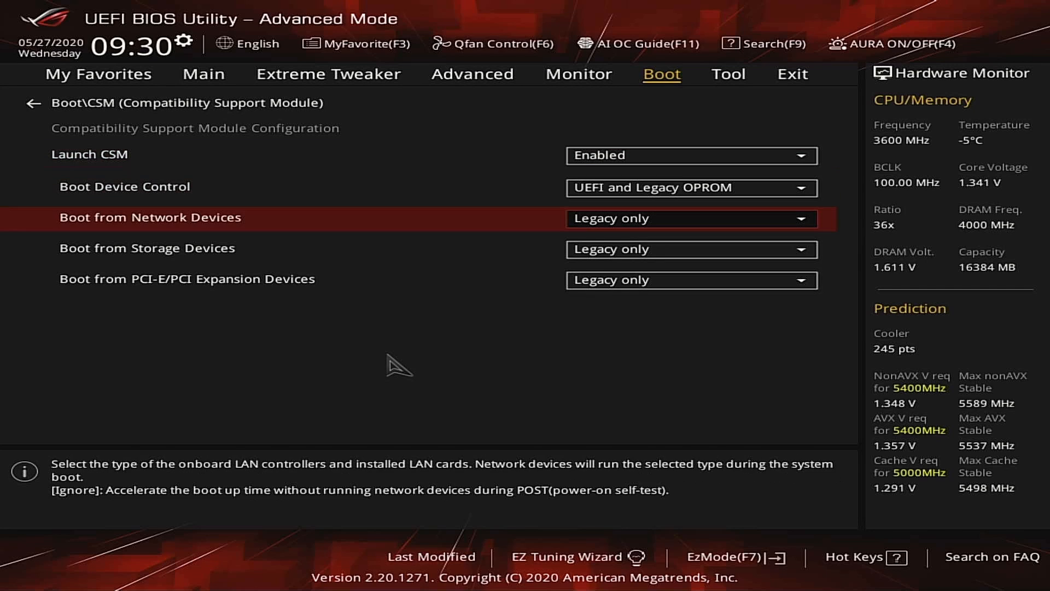
# Set Launch CSM back to Disabled
pyautogui.press('Up')
pyautogui.press('Up')
pyautogui.press('Return')
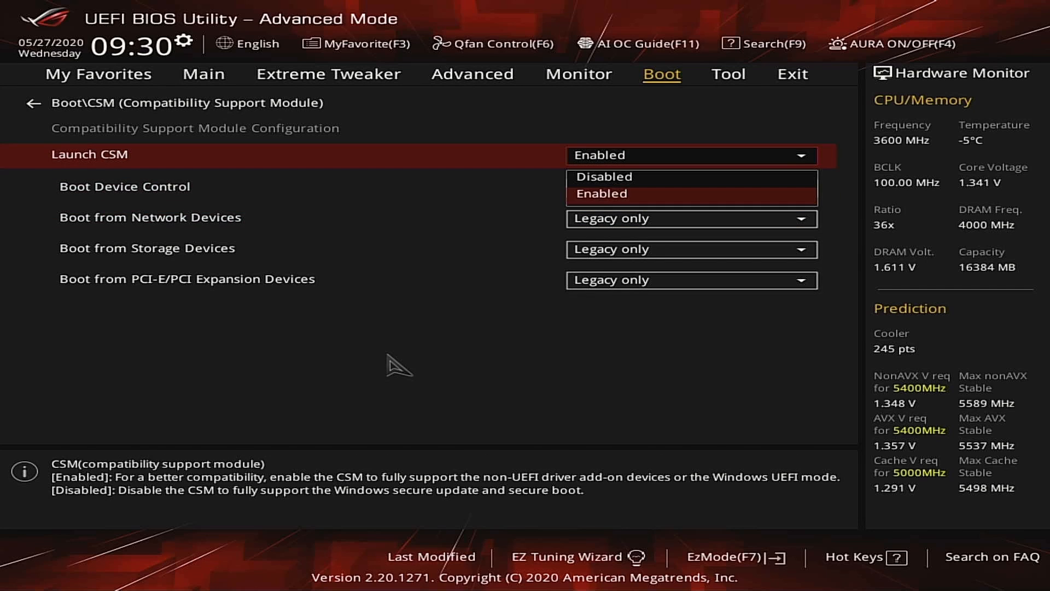
pyautogui.press('Up')
pyautogui.press('Return')
pyautogui.press('Return')
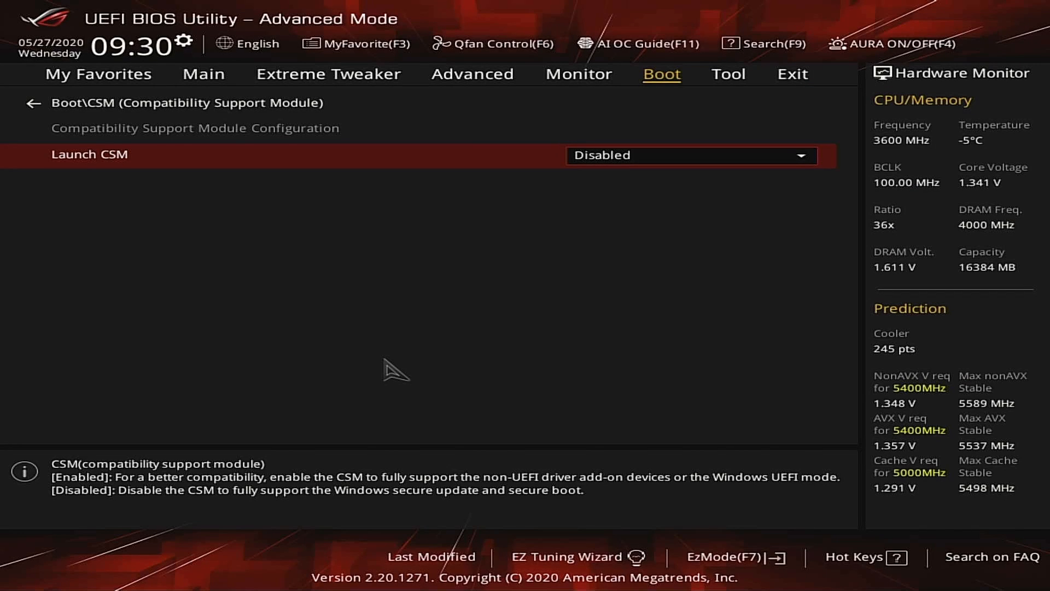
# Return to the main Boot page and view the Boot Option #1 choices, keeping Windows Boot Manager selected
pyautogui.press('Escape')
pyautogui.press('Down')
pyautogui.press('Down')
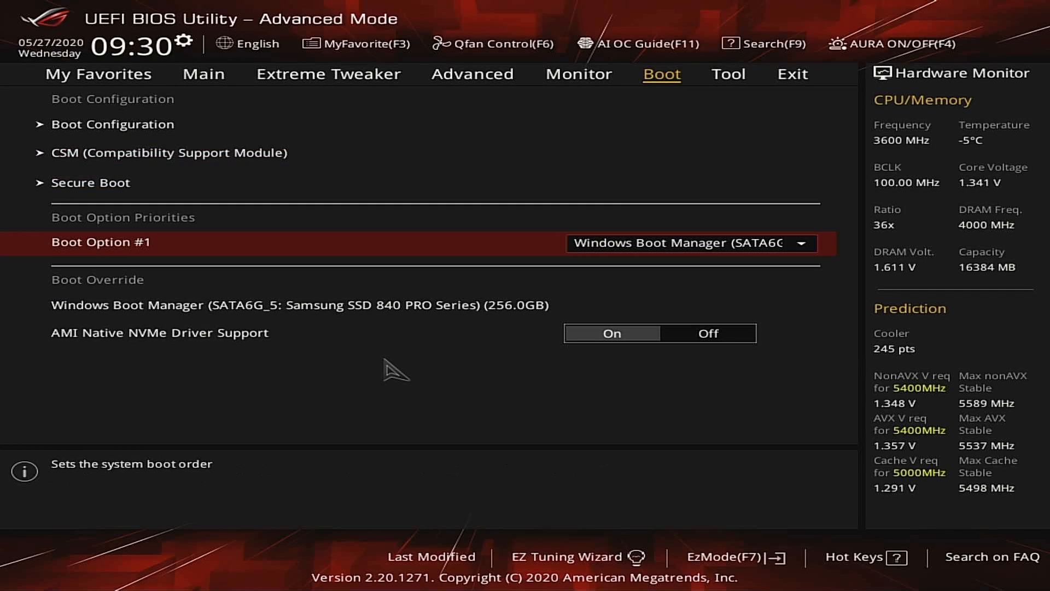
pyautogui.press('Return')
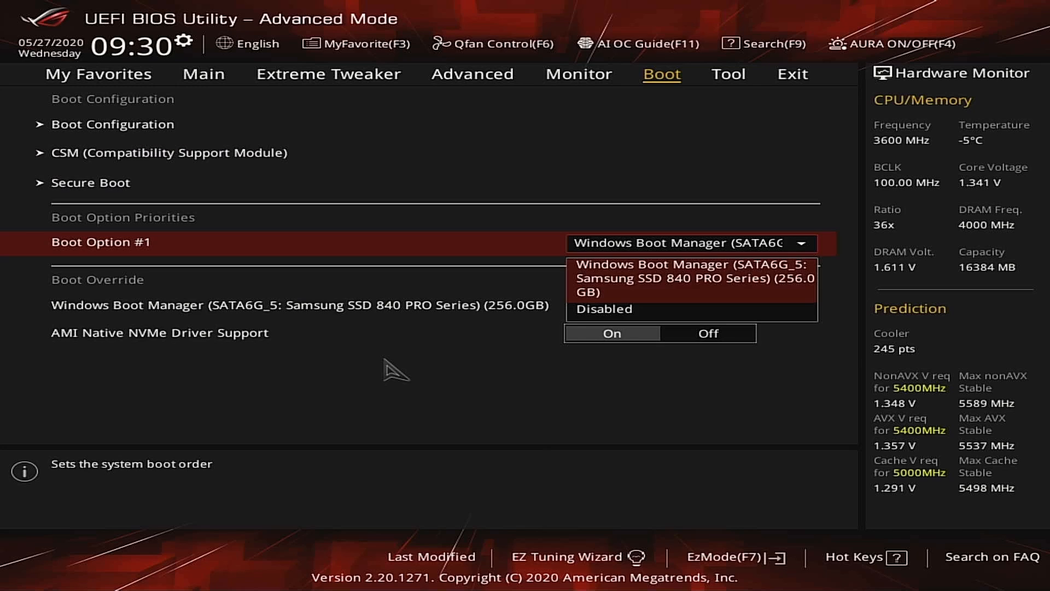
pyautogui.press('Return')
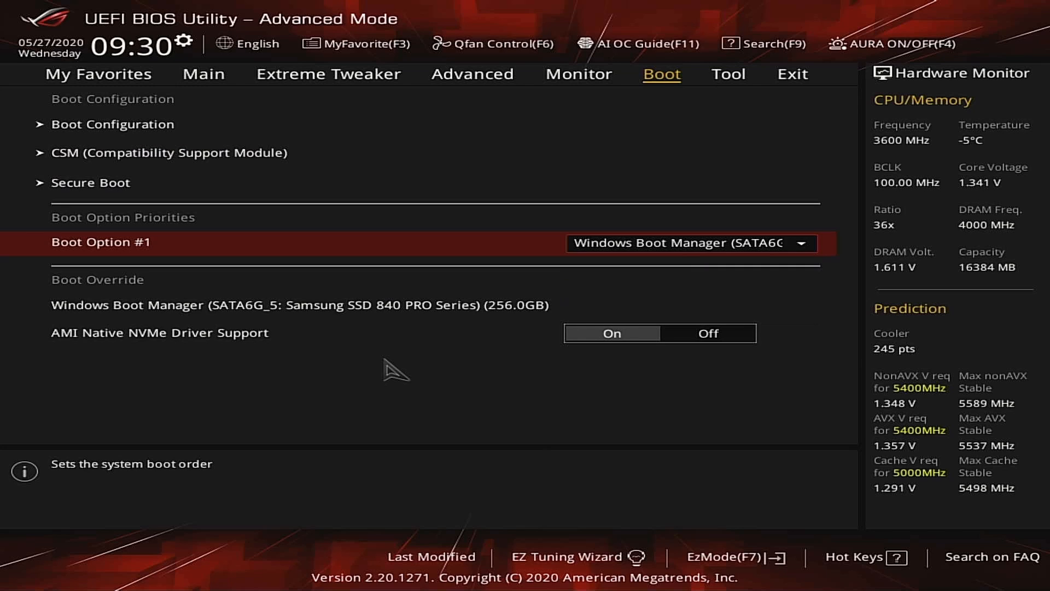
# Reopen the CSM page to examine the Launch CSM setting and its description, and return to the main Boot page
pyautogui.press('Down')
pyautogui.press('Up')
pyautogui.press('Up')
pyautogui.press('Up')
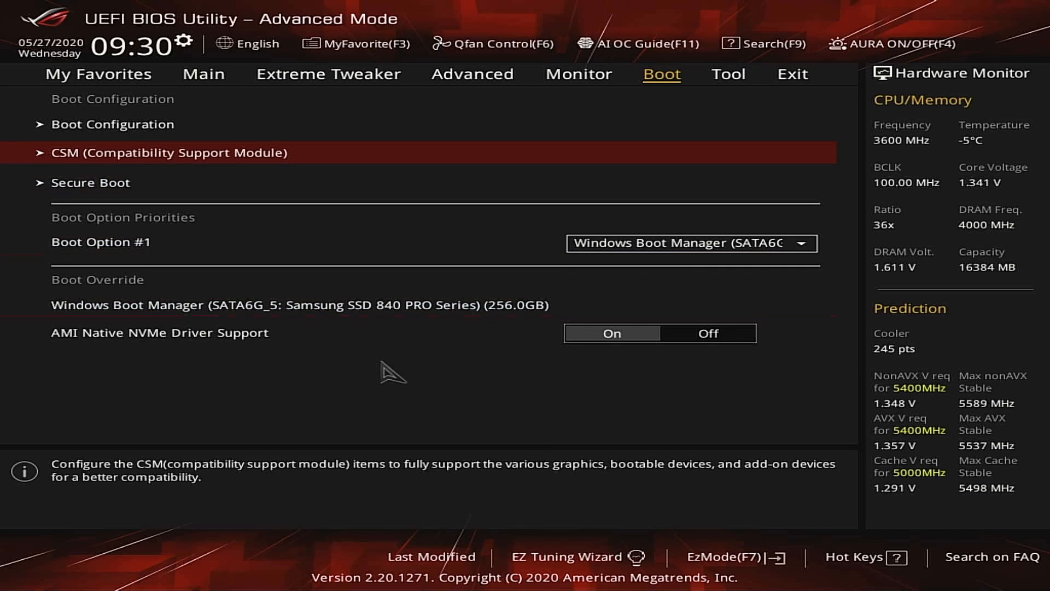
pyautogui.press('Return')
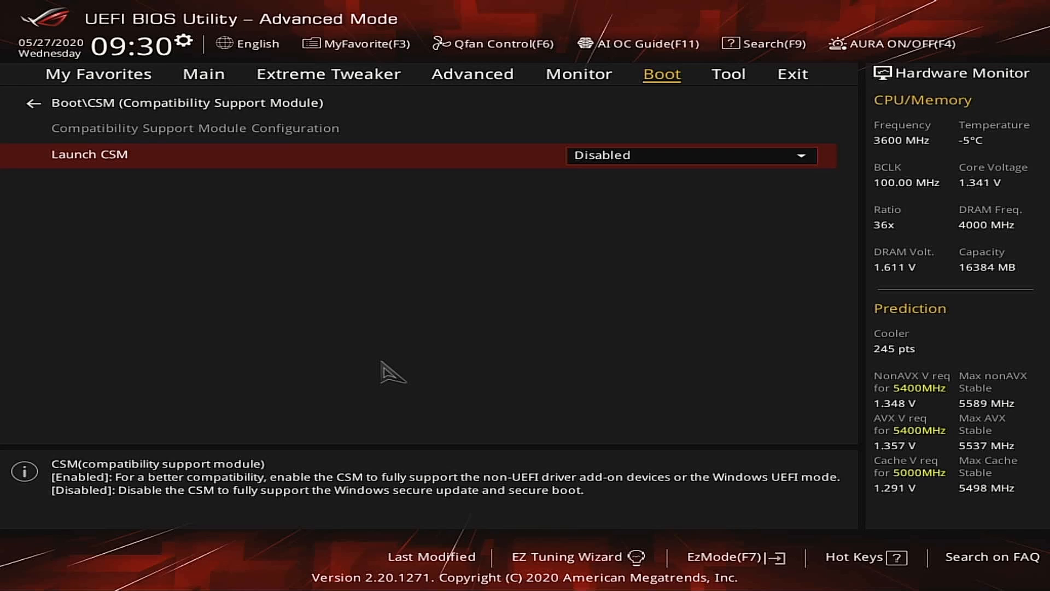
pyautogui.press('Escape')
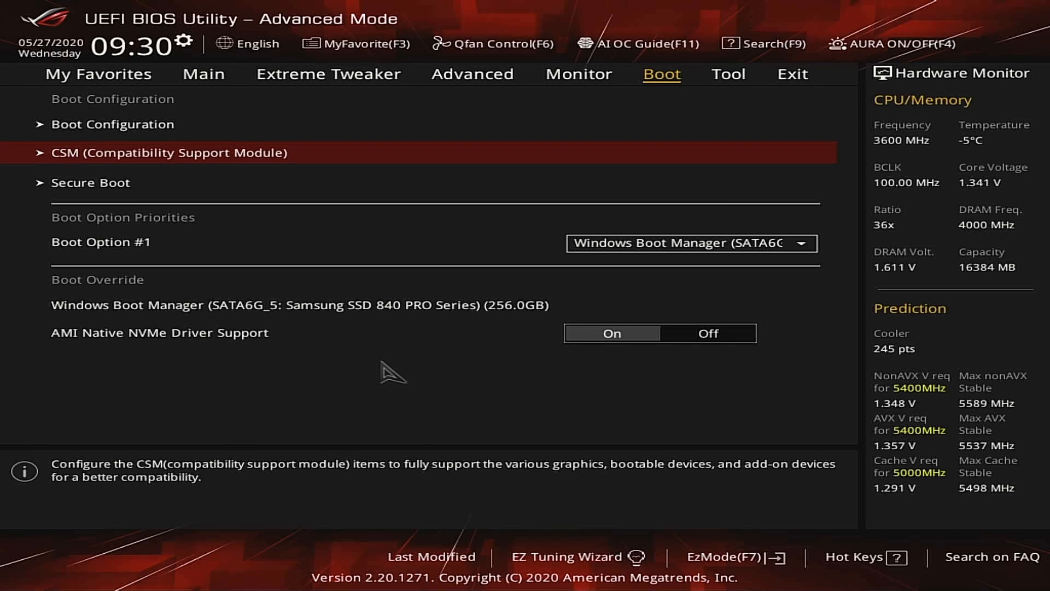
pyautogui.press('Up')
pyautogui.press('Down')
pyautogui.press('Return')
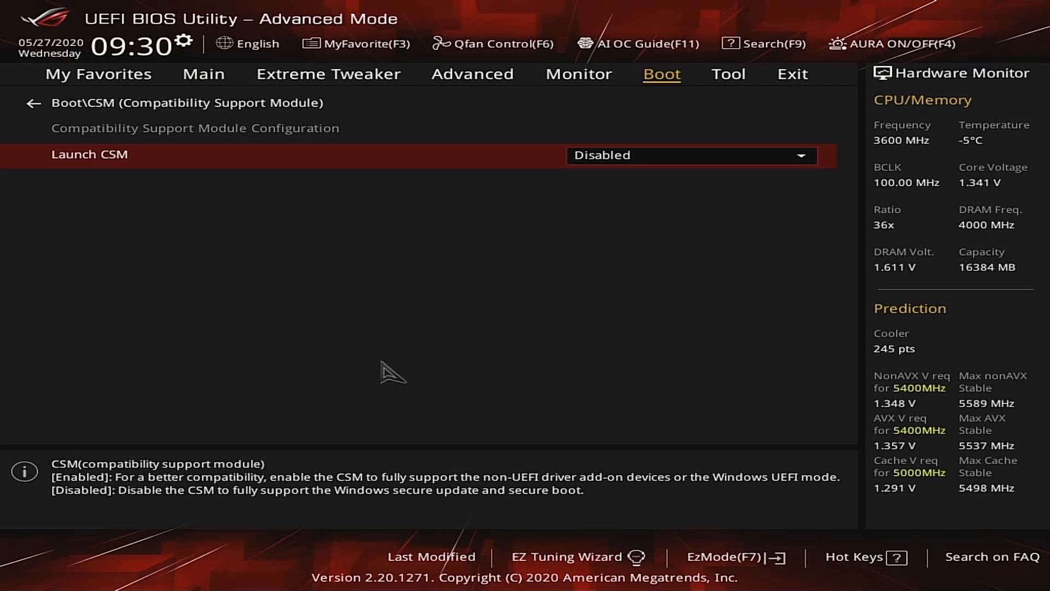
pyautogui.press('Escape')
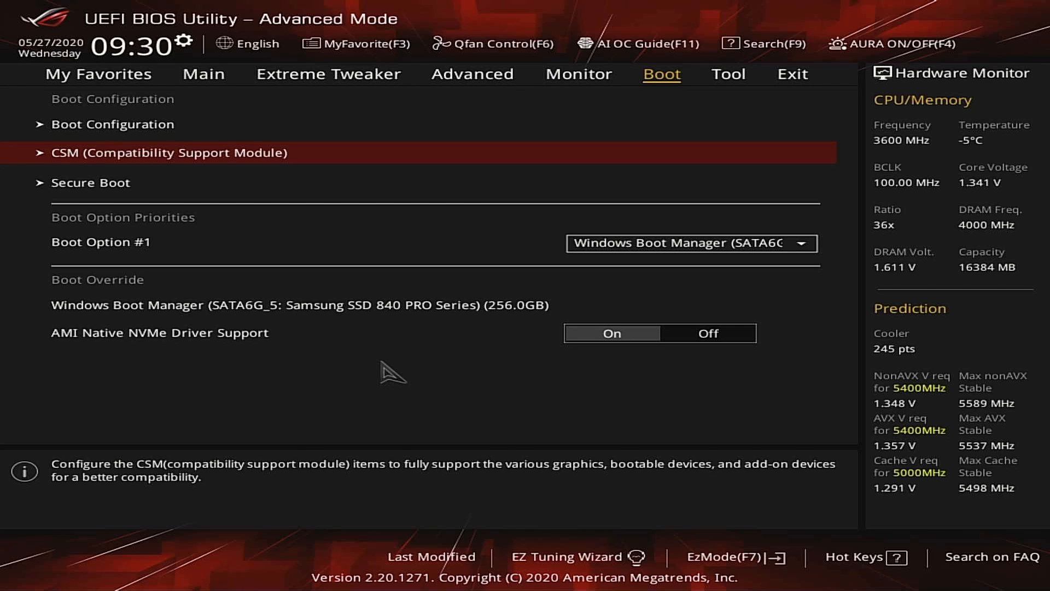
# Open Boot Configuration and go through its entries from Fast Boot down to Next Boot Recovery Action
pyautogui.press('Up')
pyautogui.press('Return')
pyautogui.press('Down')
pyautogui.press('Down')
pyautogui.press('Down')
pyautogui.press('Down')
pyautogui.press('Down')
pyautogui.press('Down')
pyautogui.press('Down')
pyautogui.press('Down')
pyautogui.press('Down')
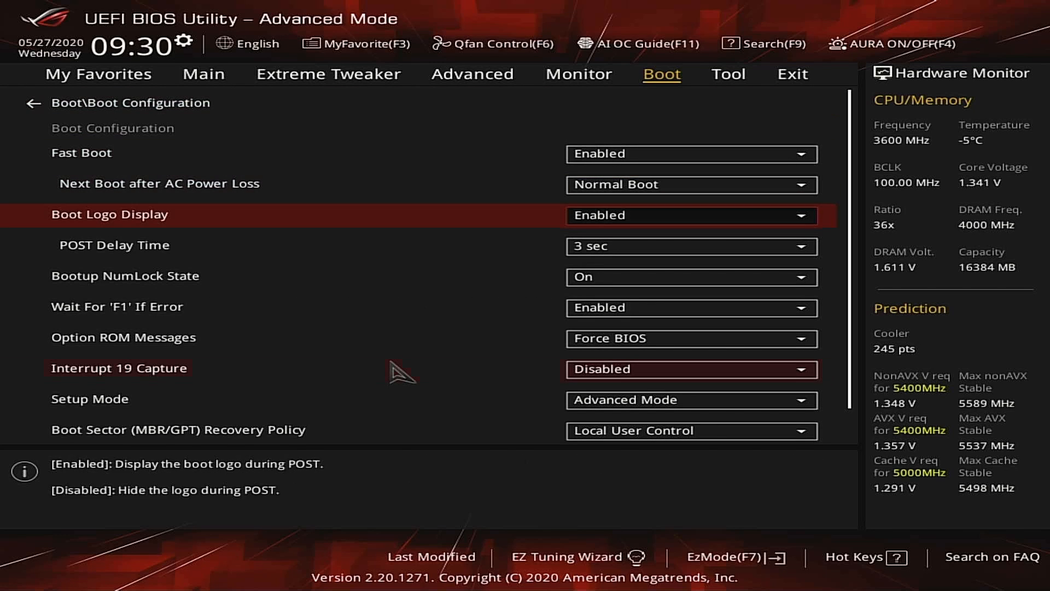
pyautogui.press('Down')
pyautogui.press('Down')
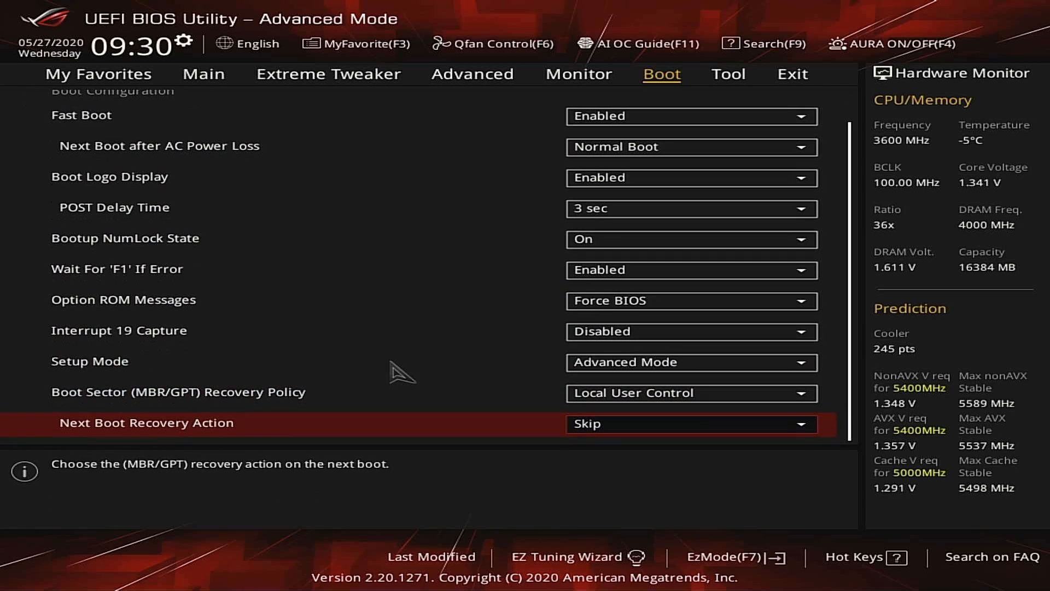
# Check the Setup Mode entry and go back to Boot Option #1 on the main Boot page
pyautogui.press('Up')
pyautogui.press('Up')
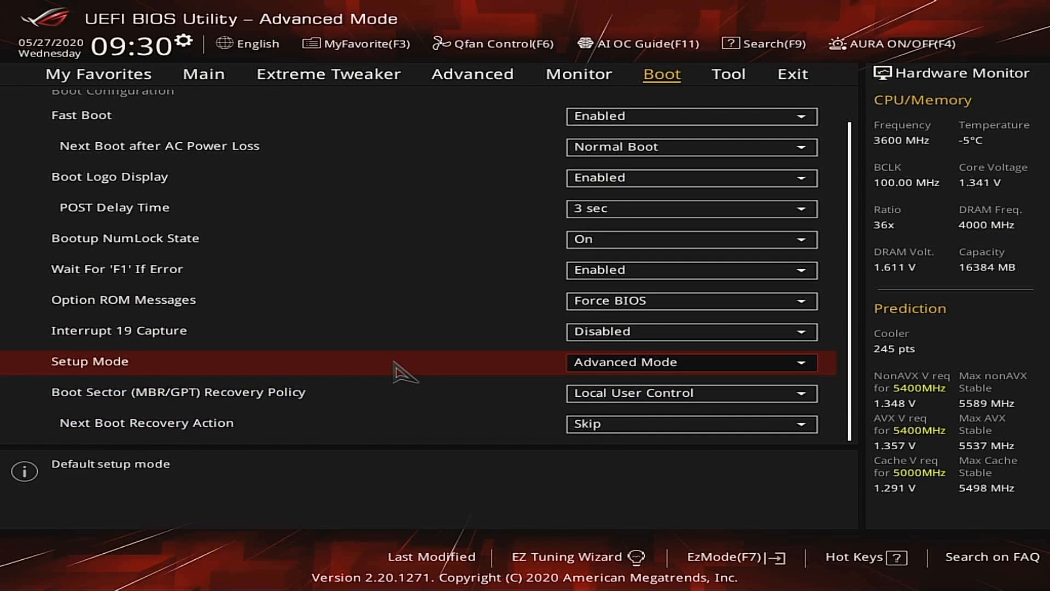
pyautogui.press('Escape')
pyautogui.press('Down')
pyautogui.press('Down')
pyautogui.press('Down')
pyautogui.press('Down')
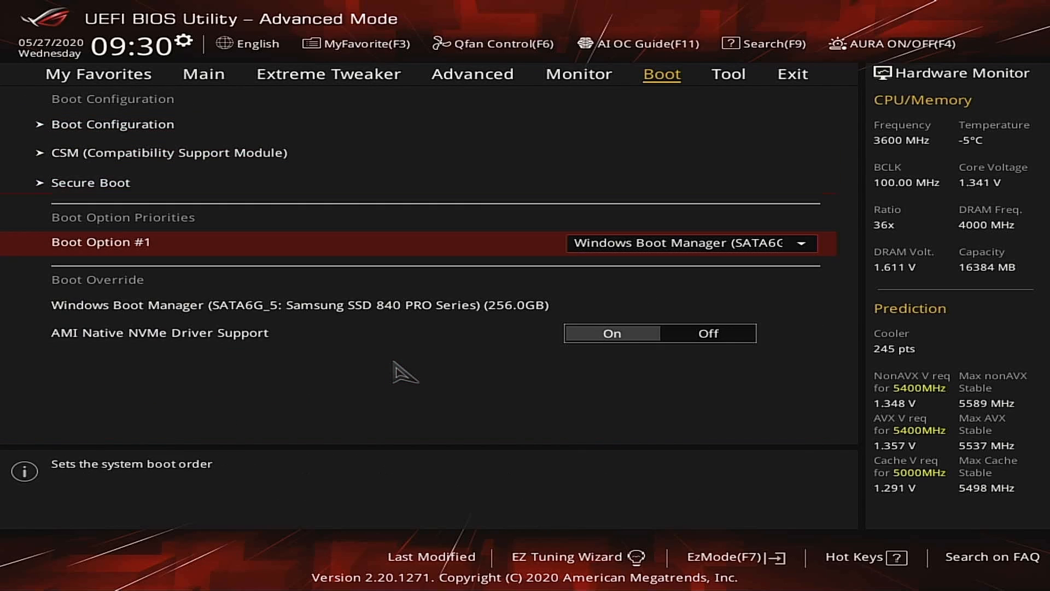
# Open the ASUS EZ Flash 3 Utility of the Tool page and highlight the via Internet update method
pyautogui.press('Right')
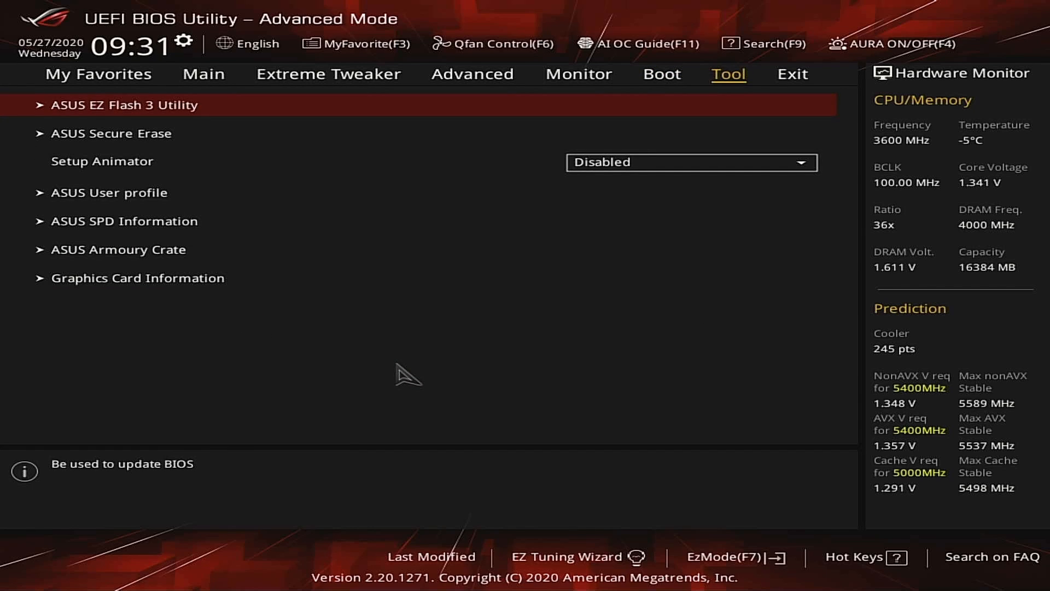
pyautogui.press('Return')
pyautogui.press('Right')
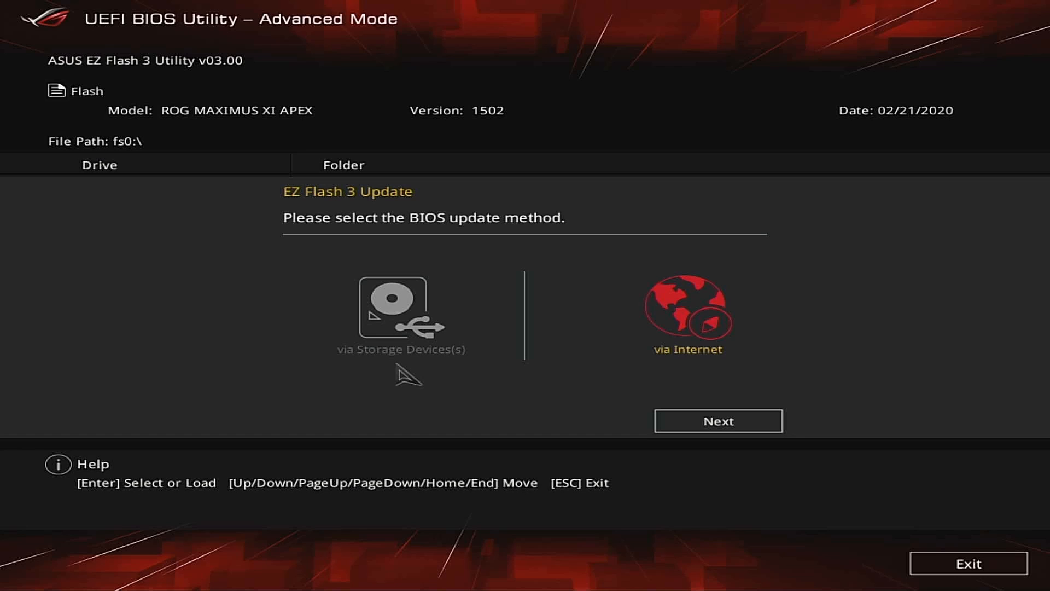
# Choose the via Storage Device(s) update method in EZ Flash 3 and open the fs2:\ drive
pyautogui.press('Left')
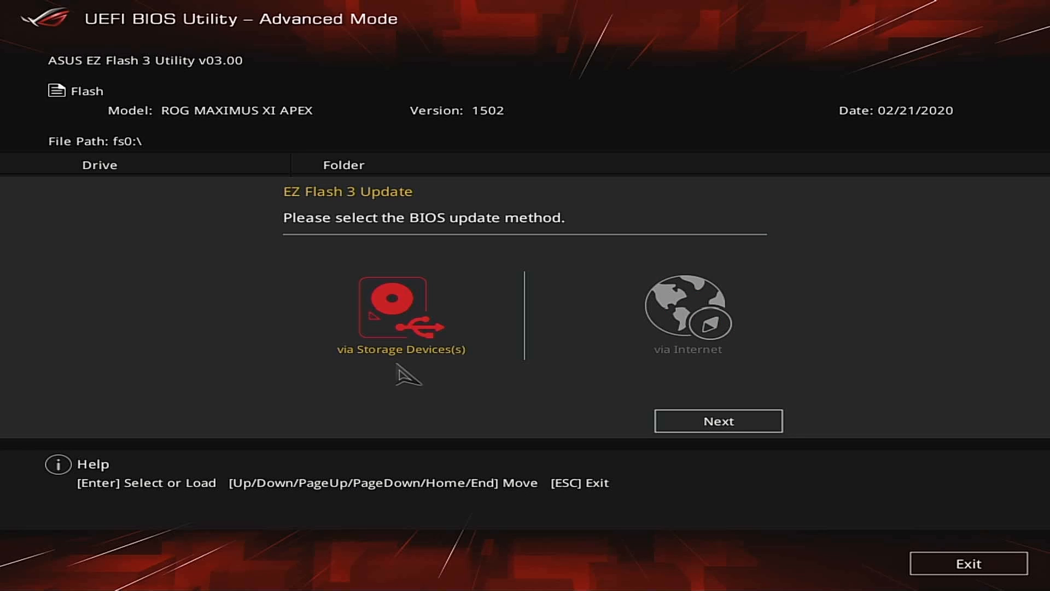
pyautogui.press('Return')
pyautogui.press('Down')
pyautogui.press('Down')
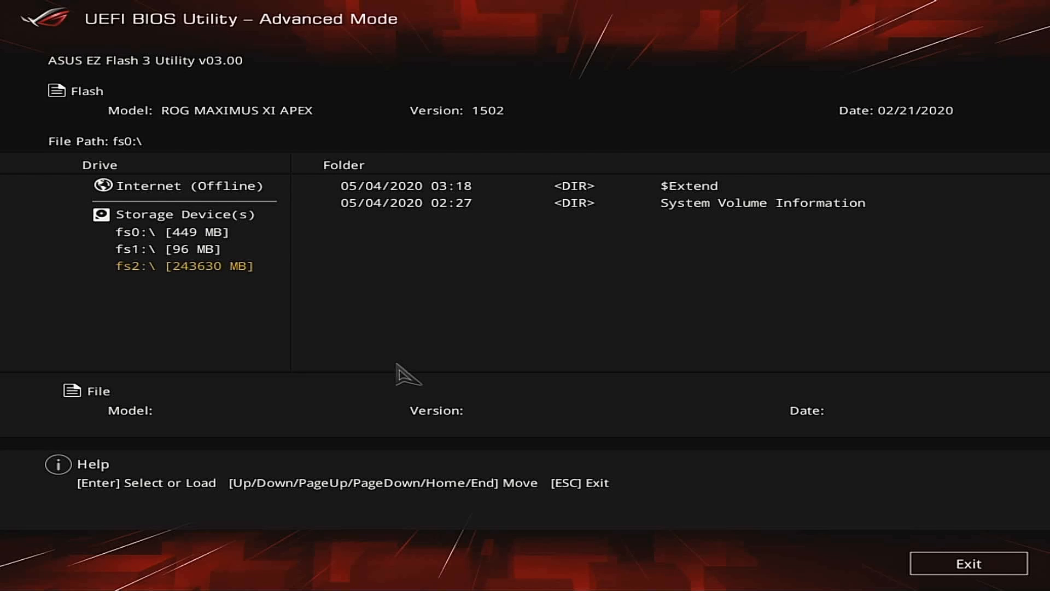
pyautogui.press('Return')
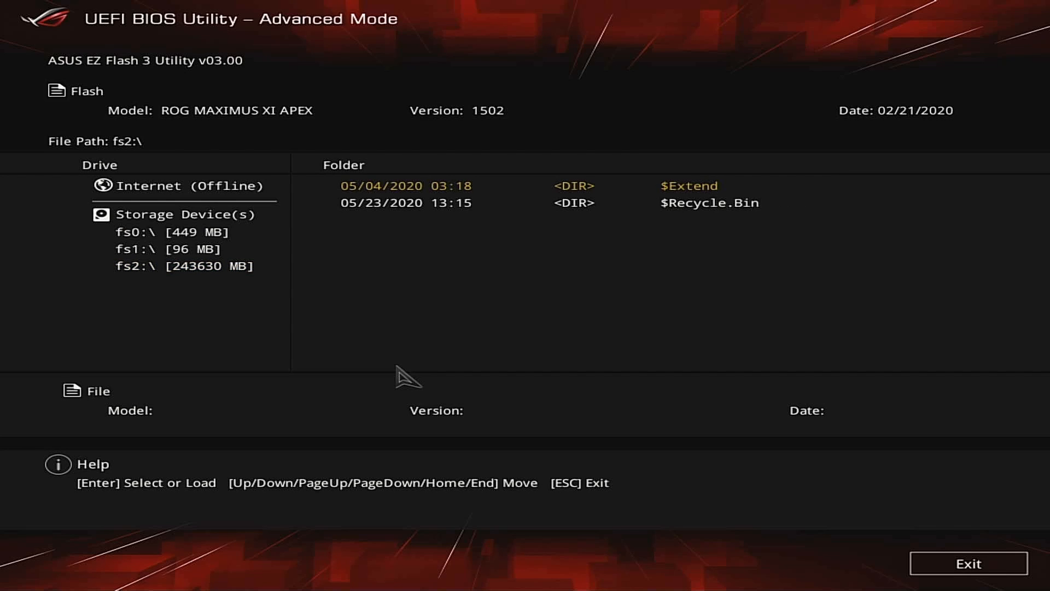
# Look through the folders on the fs2:\ drive and exit the EZ Flash 3 utility to the Tool page
pyautogui.press('Down')
pyautogui.press('Up')
pyautogui.press('Down')
pyautogui.press('Up')
pyautogui.press('Down')
pyautogui.press('Up')
pyautogui.press('Escape')
pyautogui.press('Return')
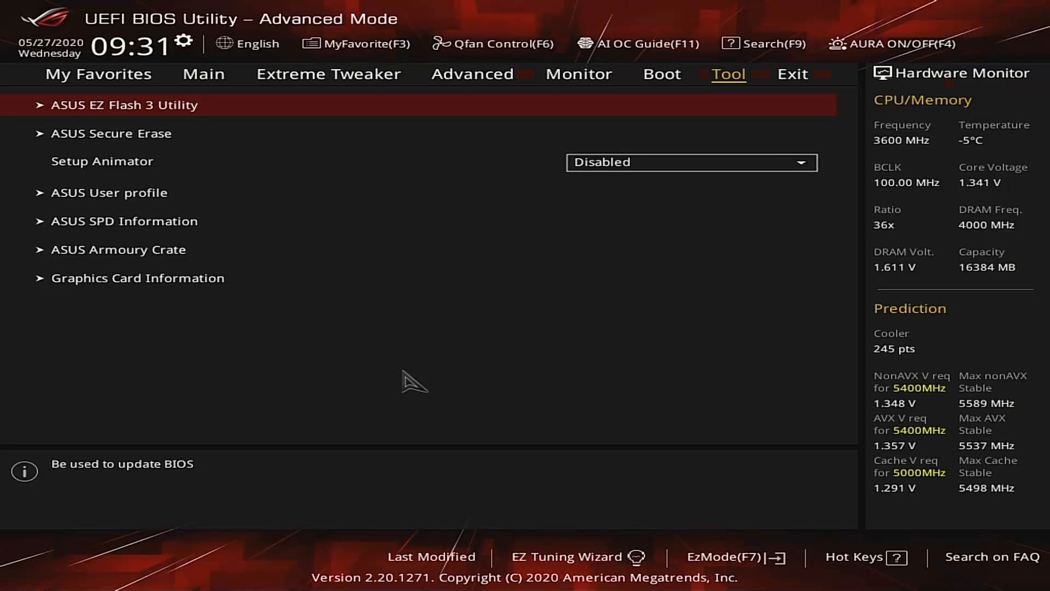
# Go past ASUS Secure Erase to Setup Animator and examine its available options without changing the setting
pyautogui.press('Down')
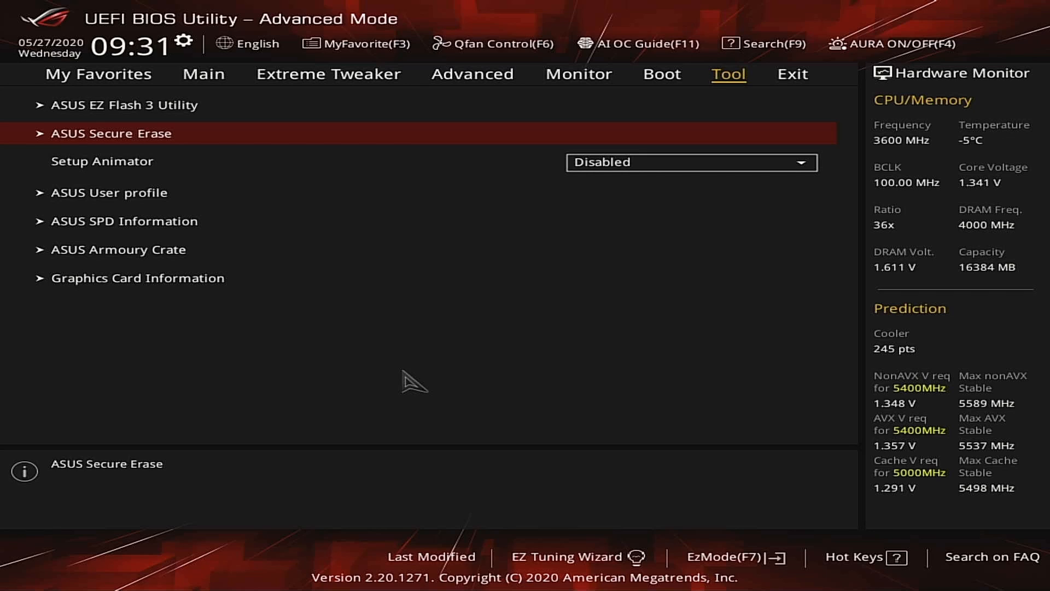
pyautogui.press('Down')
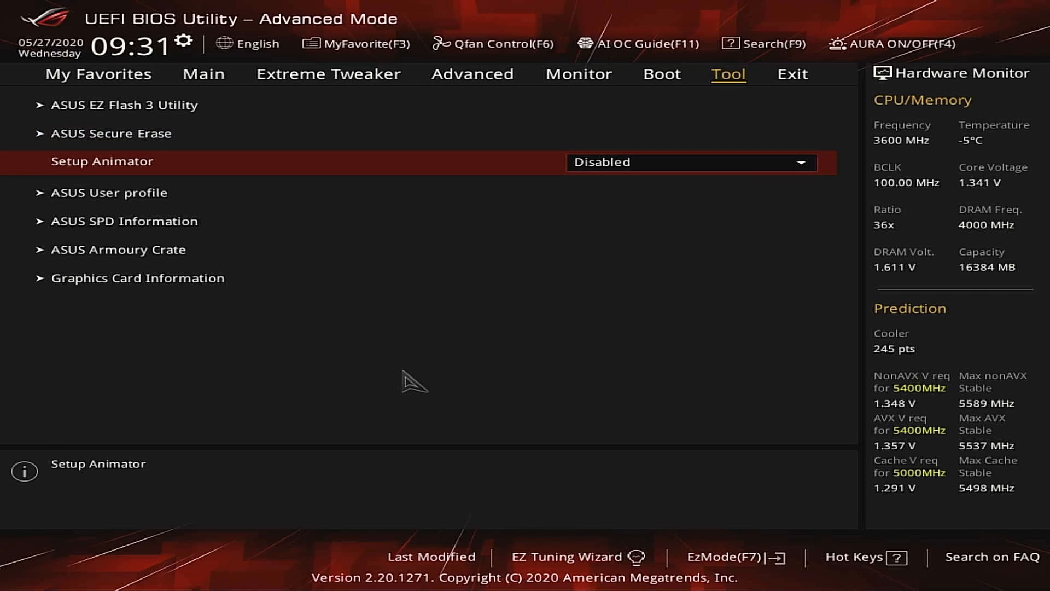
pyautogui.press('Return')
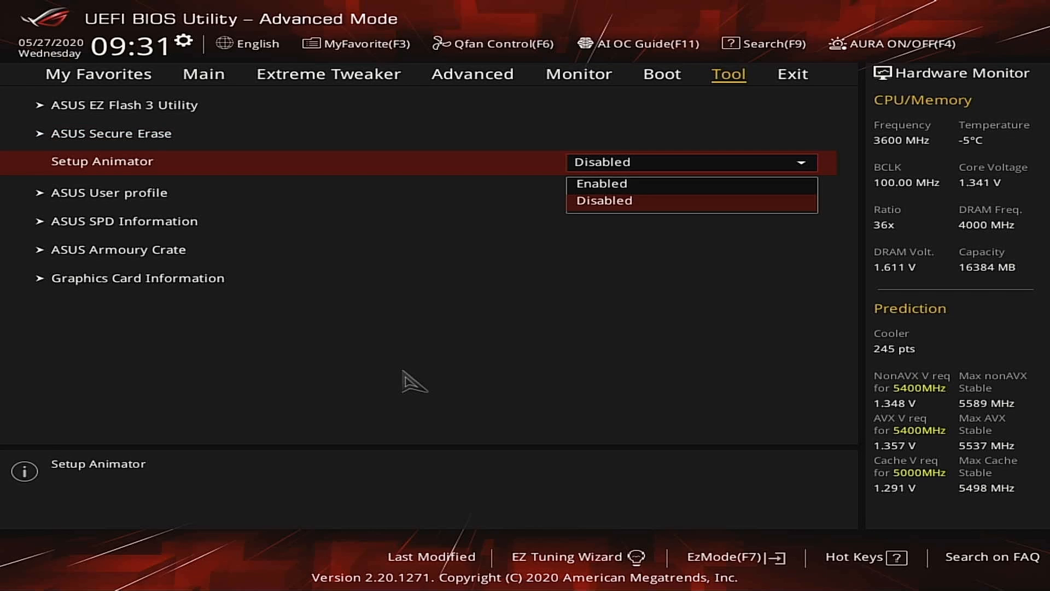
pyautogui.press('Escape')
pyautogui.press('Down')
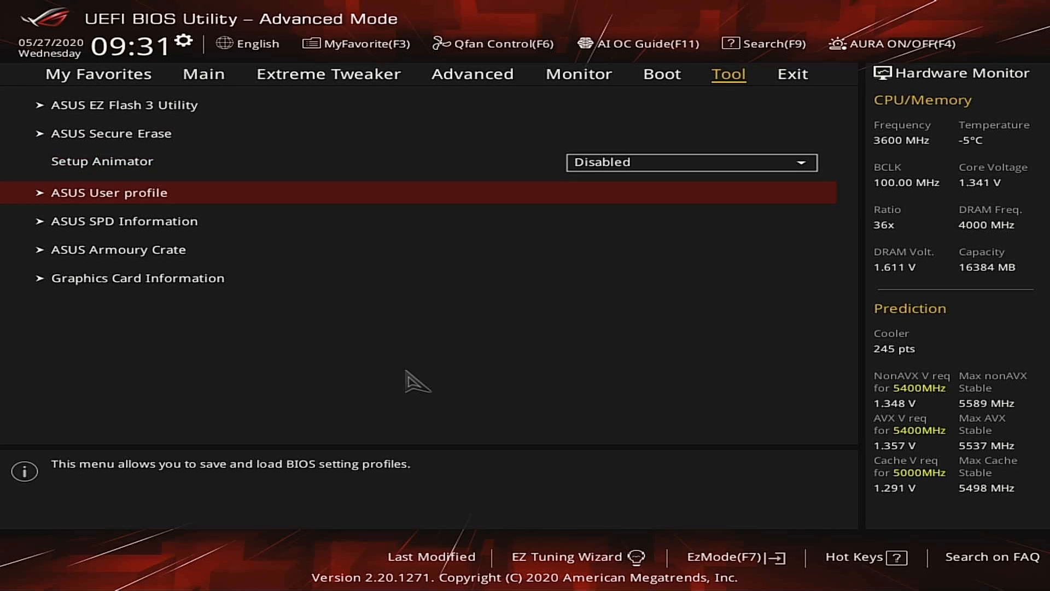
pyautogui.press('Up')
pyautogui.press('Down')
pyautogui.press('Up')
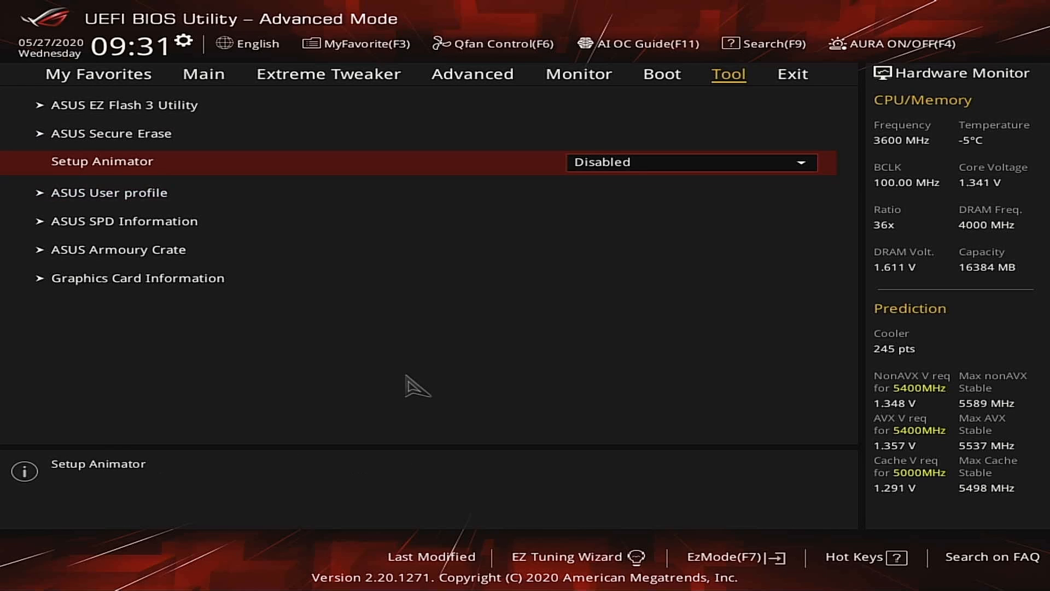
# Open ASUS User profile, check its profile load and save entries, and return to the Tool page
pyautogui.press('Down')
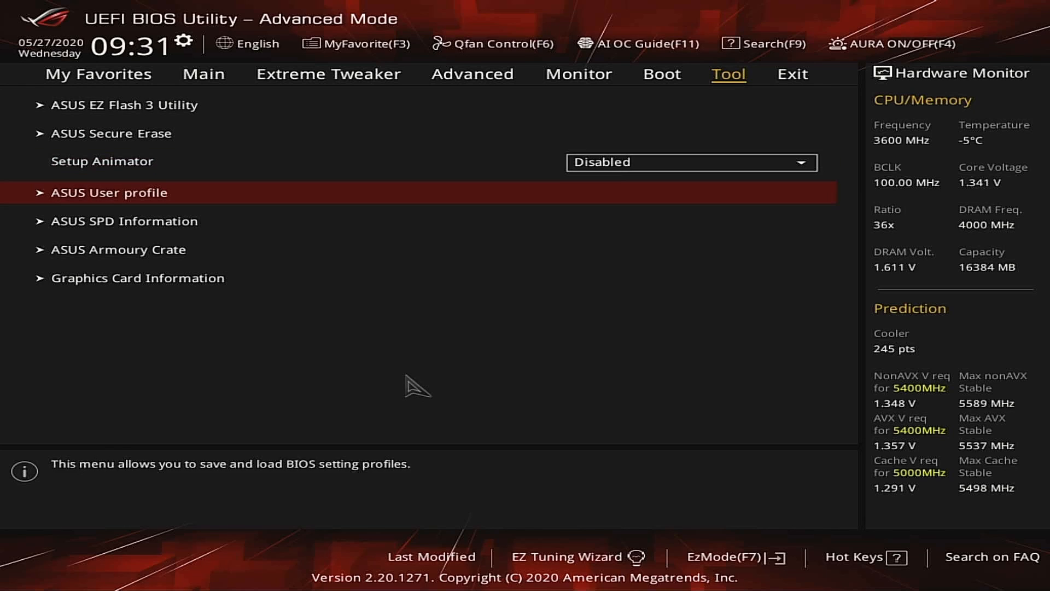
pyautogui.press('Return')
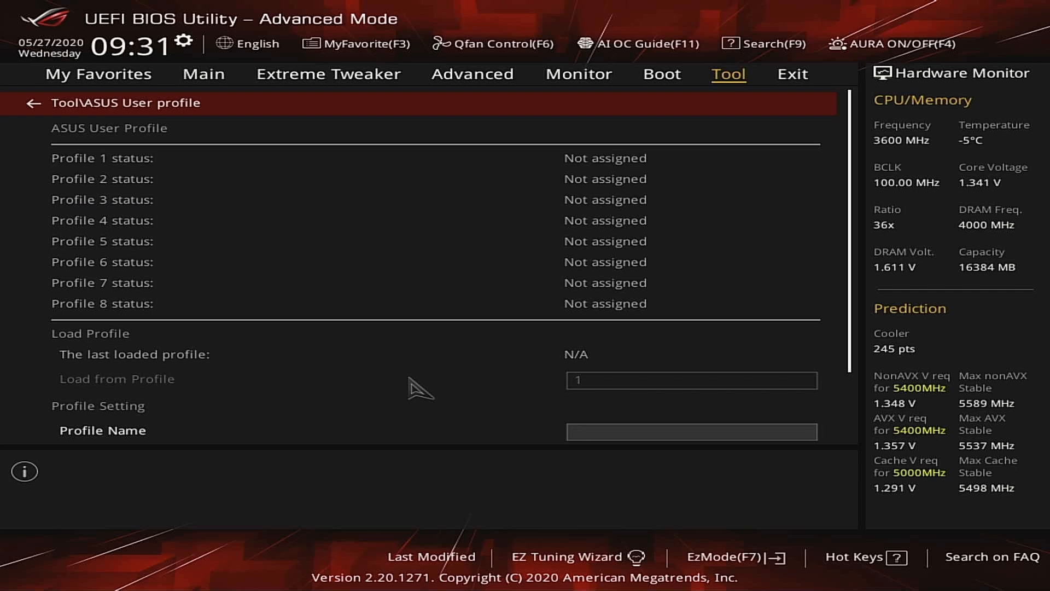
pyautogui.press('Down')
pyautogui.press('Down')
pyautogui.press('Down')
pyautogui.press('Up')
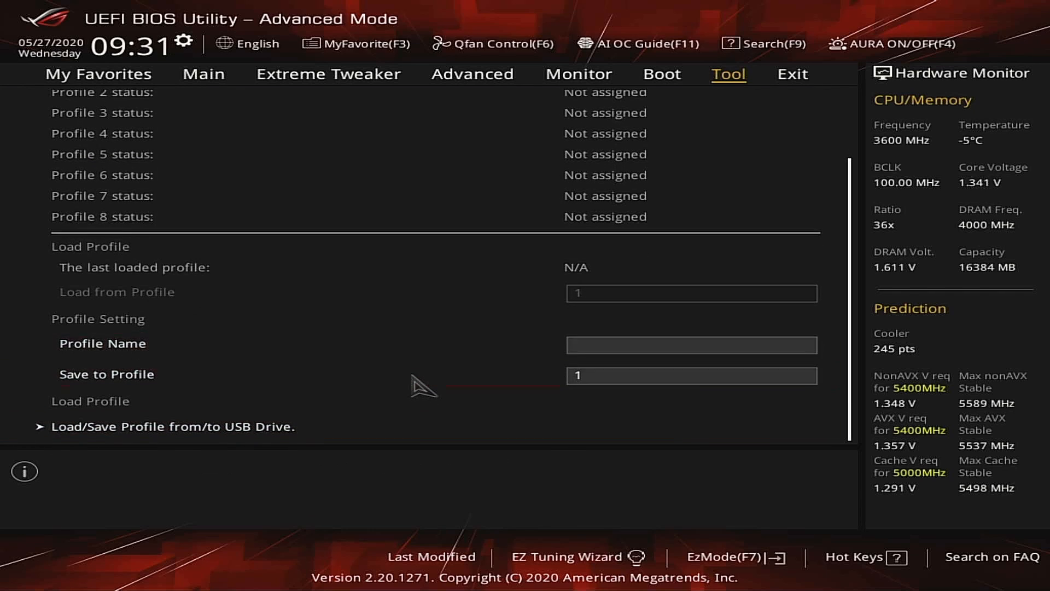
pyautogui.press('Up')
pyautogui.press('Up')
pyautogui.press('Return')
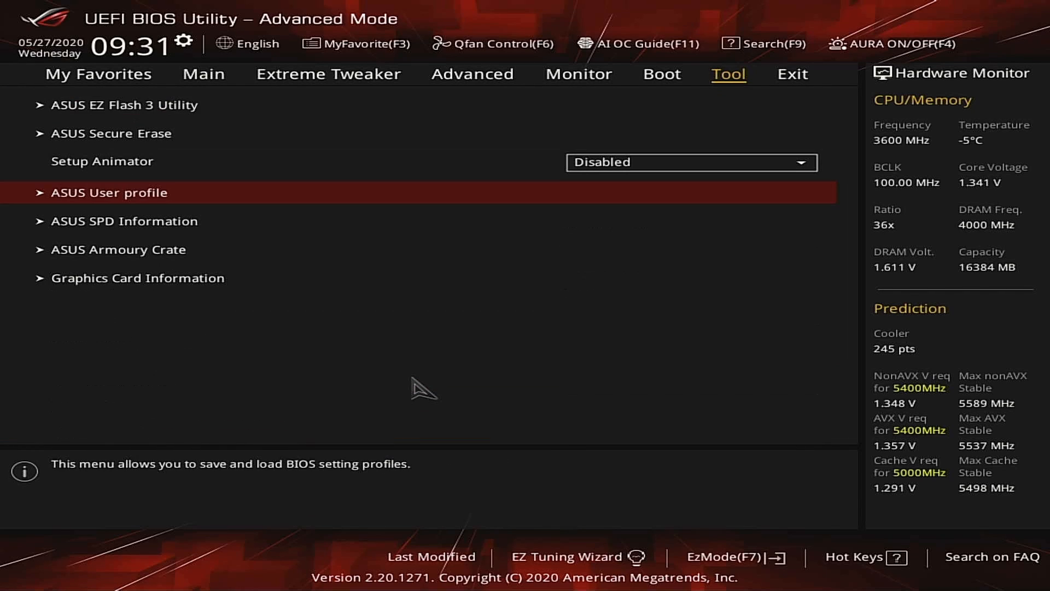
# Open ASUS SPD Information, view the memory module data for slot DIMM_B1, and leave the page
pyautogui.press('Down')
pyautogui.press('Return')
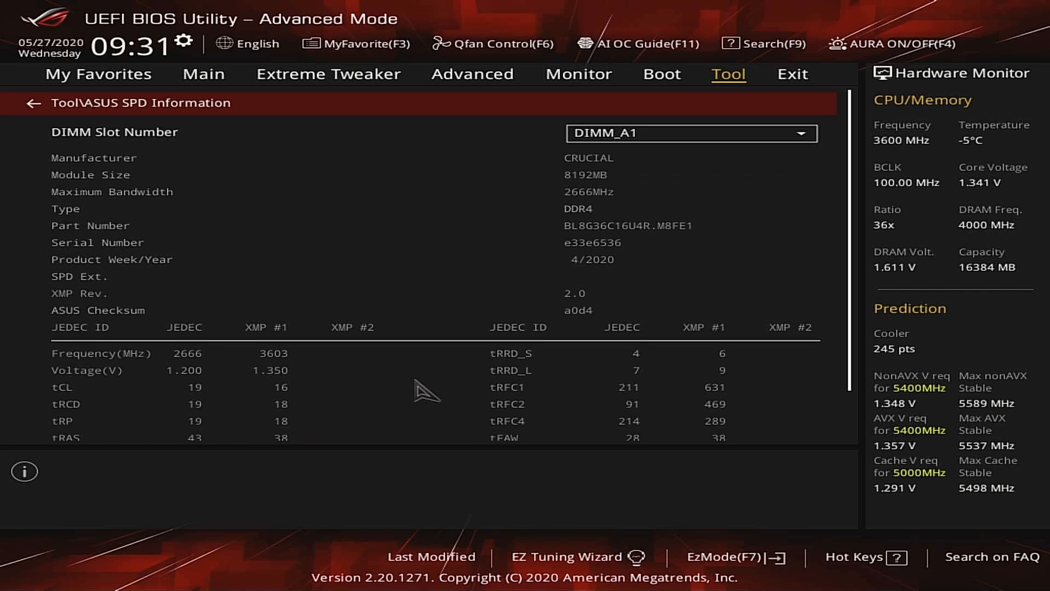
pyautogui.press('Return')
pyautogui.press('Down')
pyautogui.press('Down')
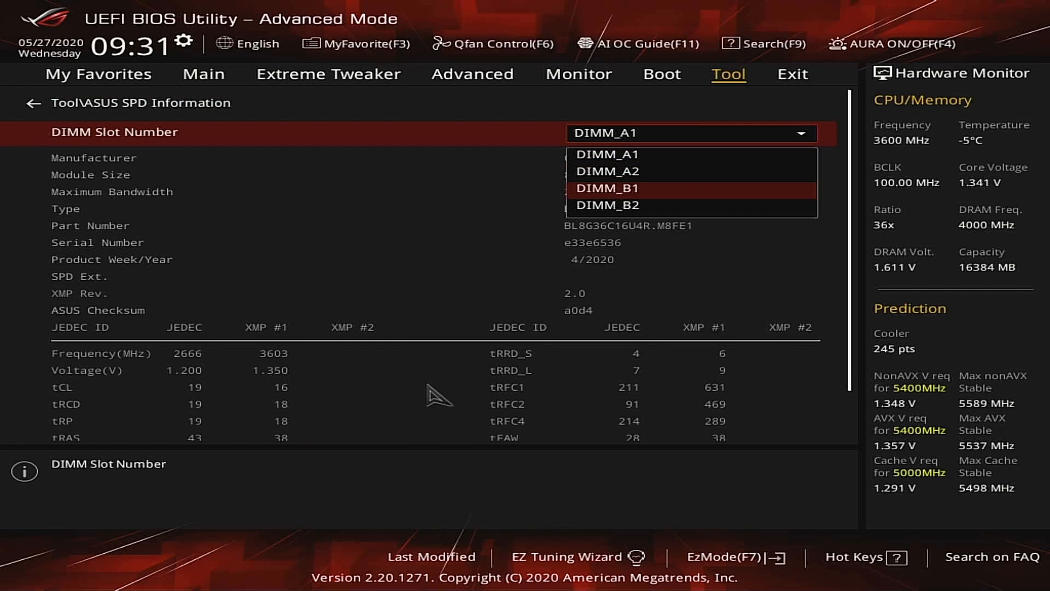
pyautogui.press('Return')
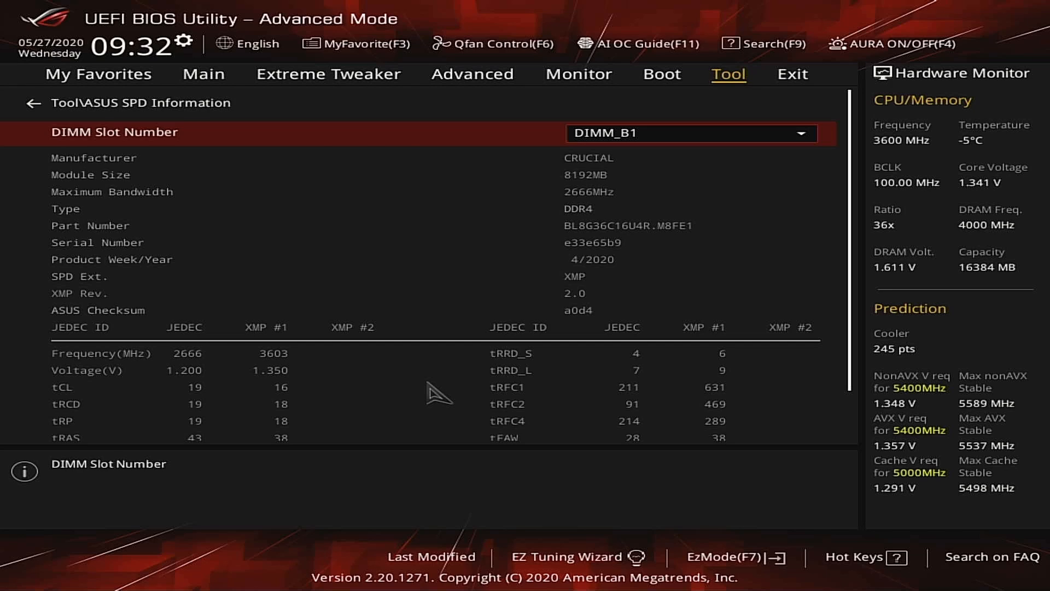
pyautogui.press('Escape')
# Open ASUS Armoury Crate to read the Download & Install ARMOURY CRATE app description, and return to the Tool page
pyautogui.press('Down')
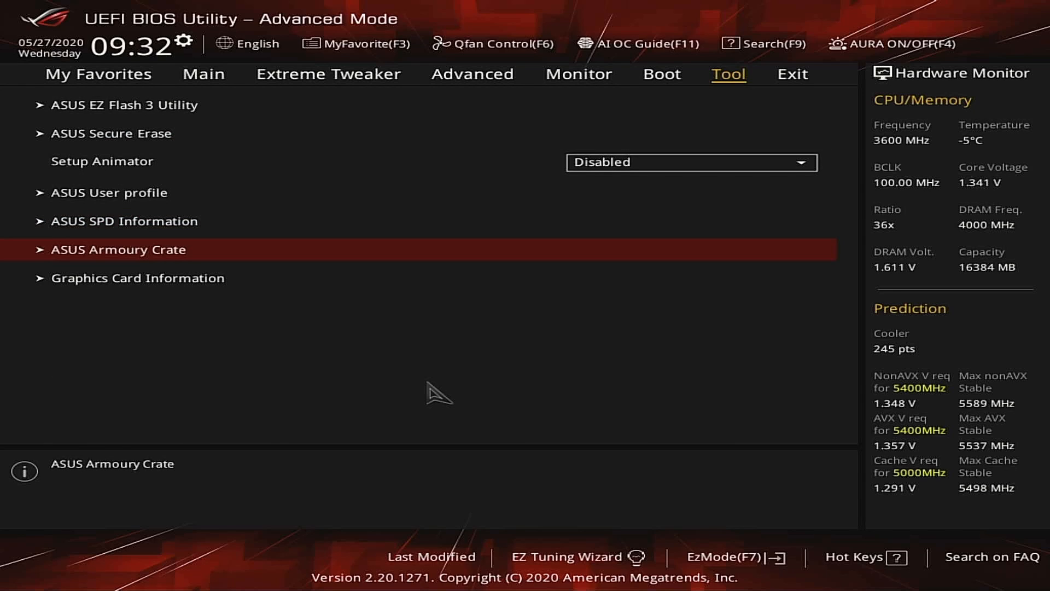
pyautogui.press('Return')
pyautogui.press('Down')
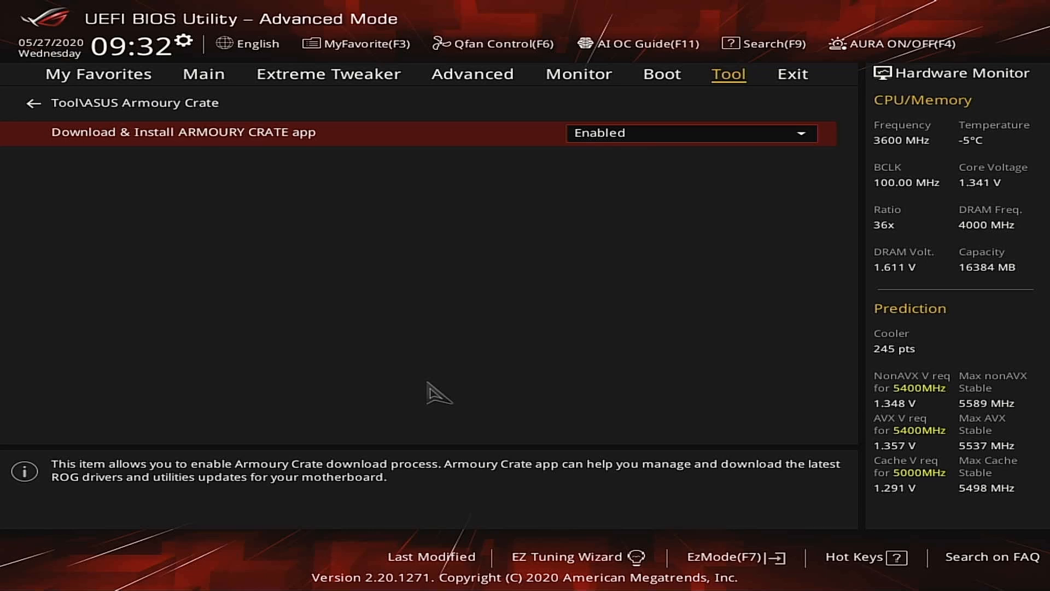
pyautogui.press('Escape')
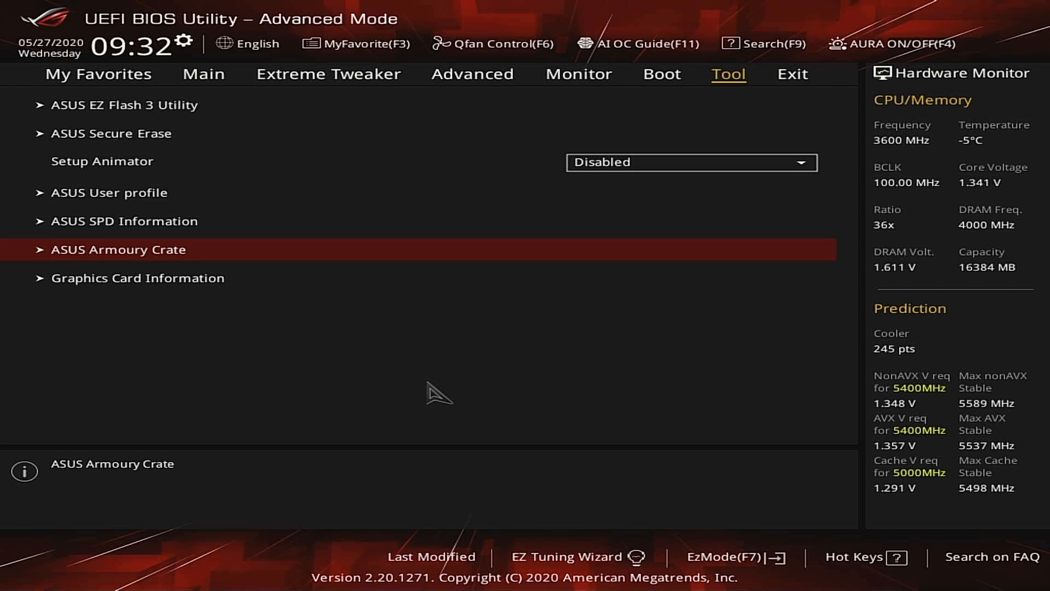
# Open Graphics Card Information and check the options available for Bus Interface
pyautogui.press('Down')
pyautogui.press('Return')
pyautogui.press('Down')
pyautogui.press('Down')
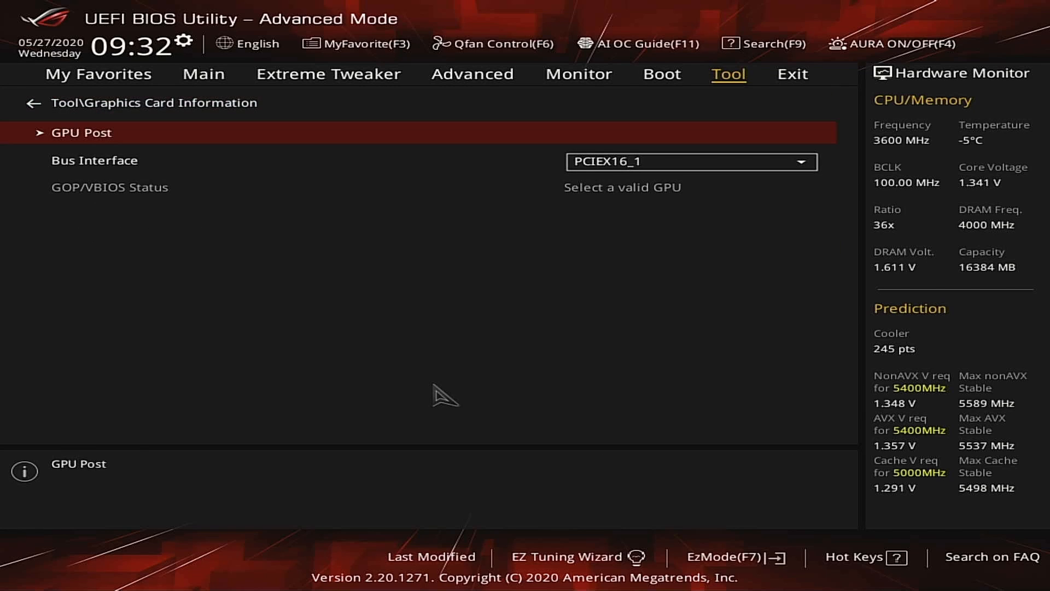
pyautogui.press('Return')
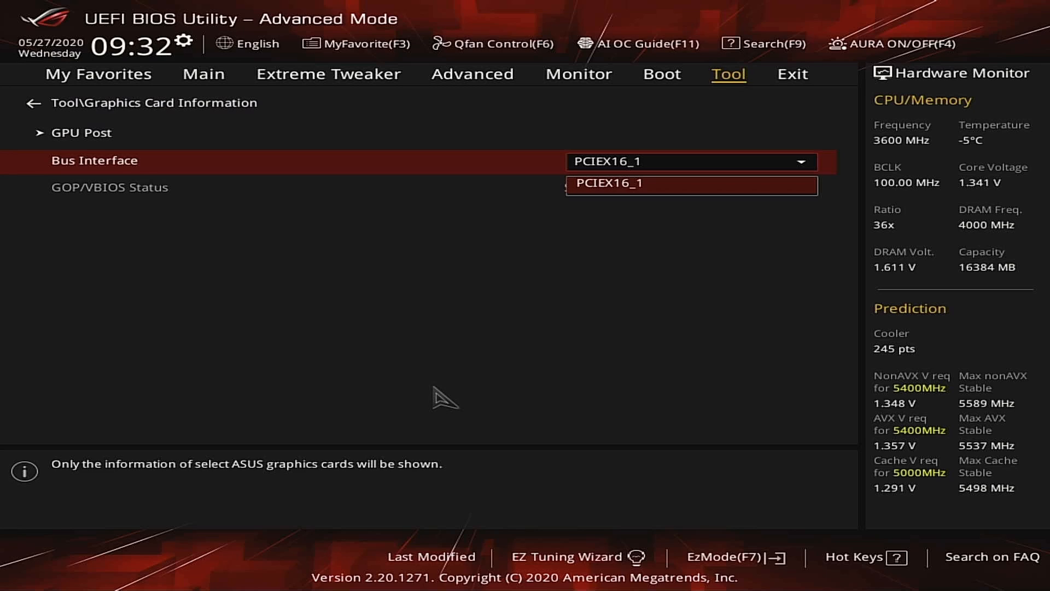
pyautogui.press('Return')
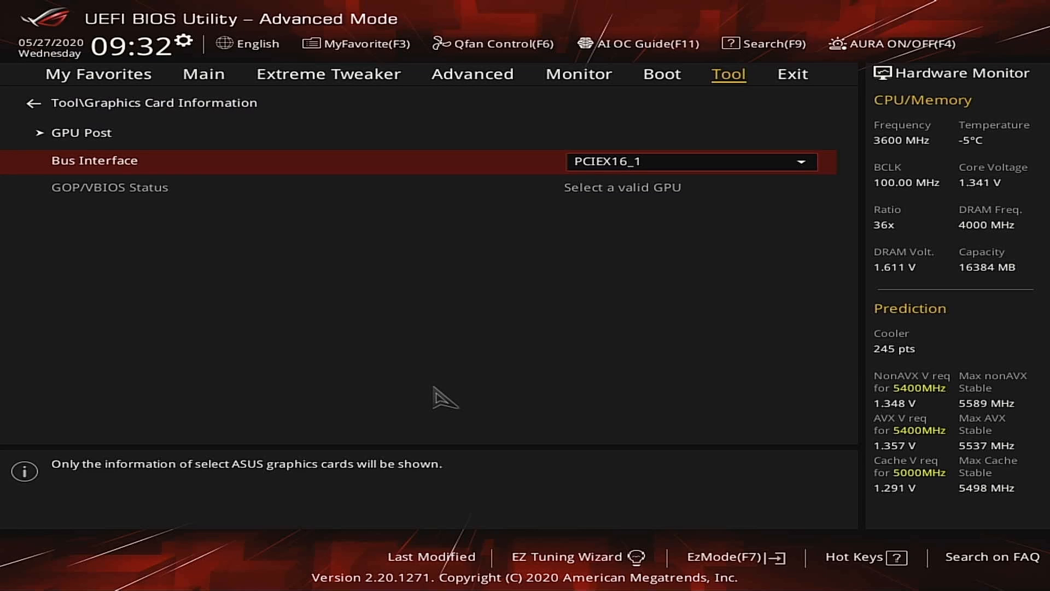
pyautogui.press('Return')
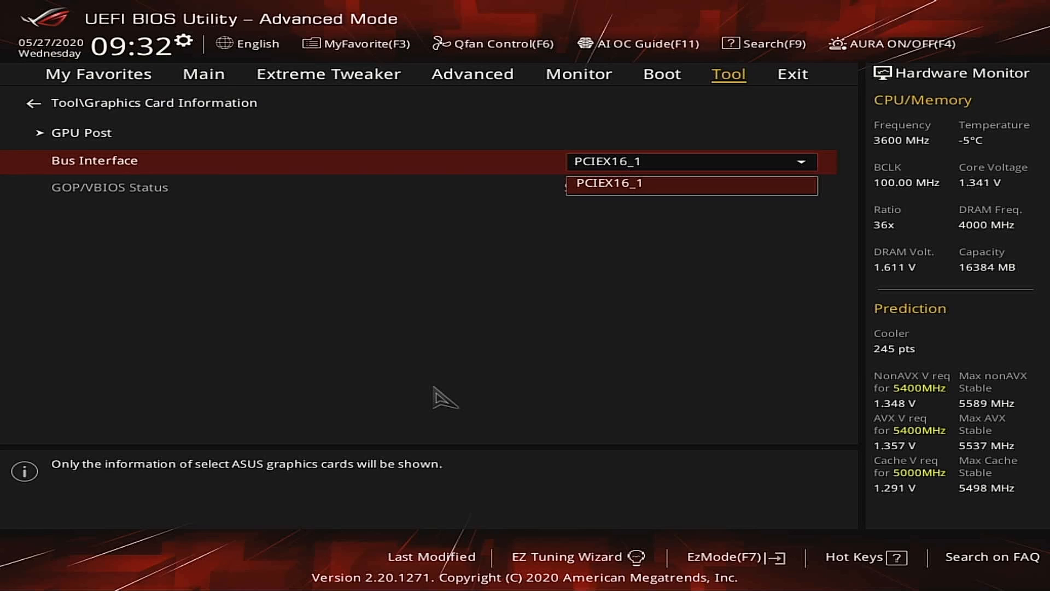
pyautogui.press('Return')
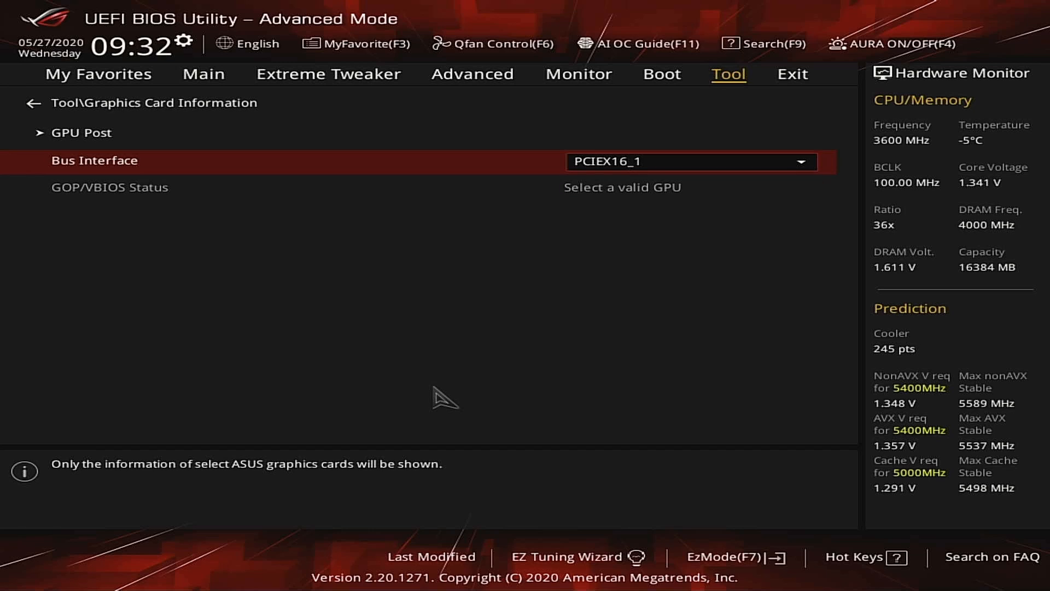
# Examine the graphics card slots on the GPU Post page and return to the main Tool page
pyautogui.press('Up')
pyautogui.press('Return')
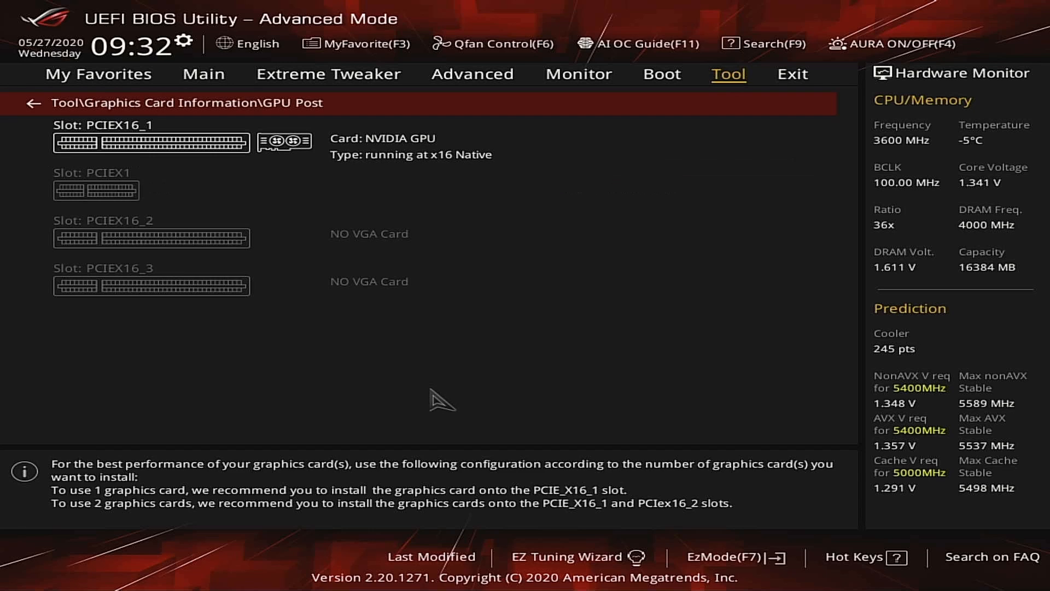
pyautogui.press('Right')
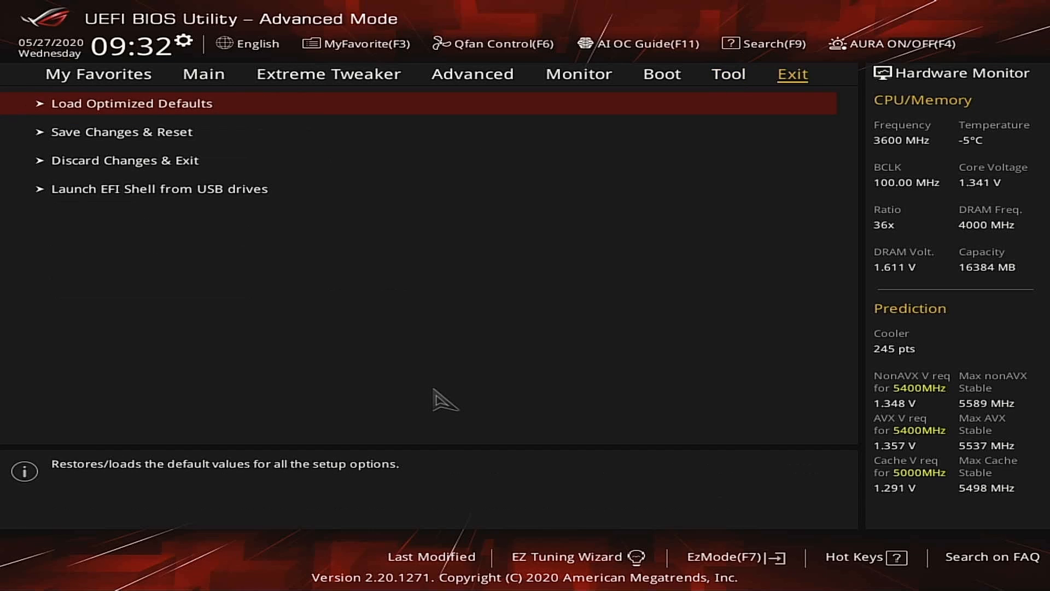
pyautogui.press('Left')
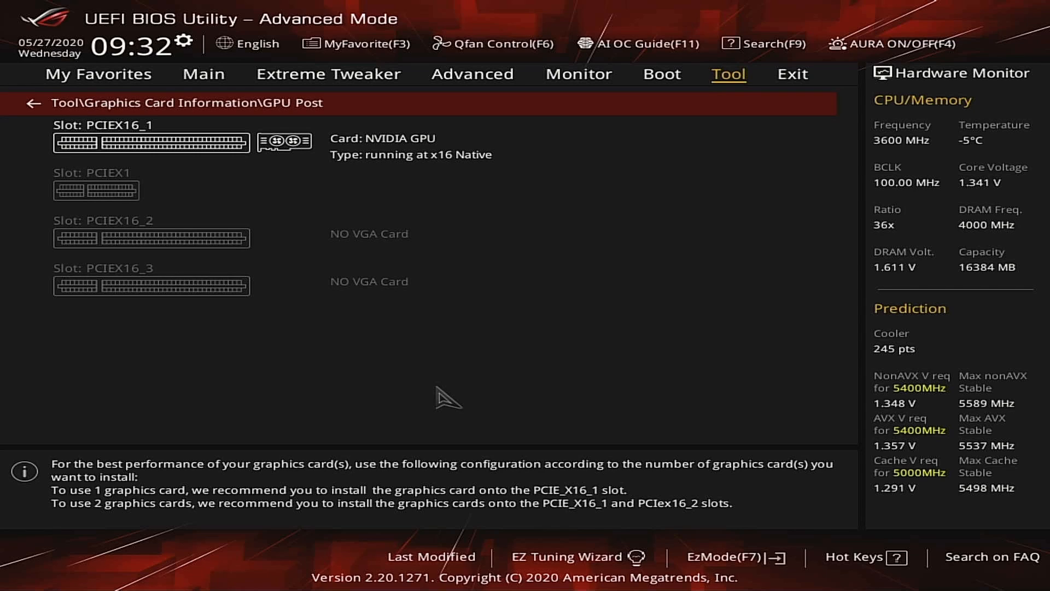
pyautogui.press('Escape')
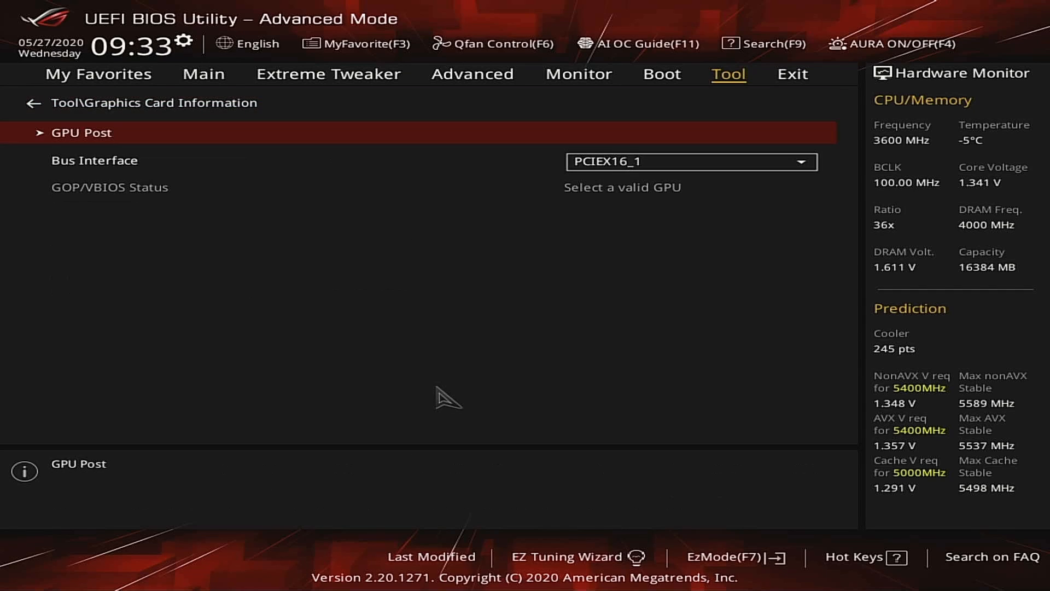
pyautogui.press('Down')
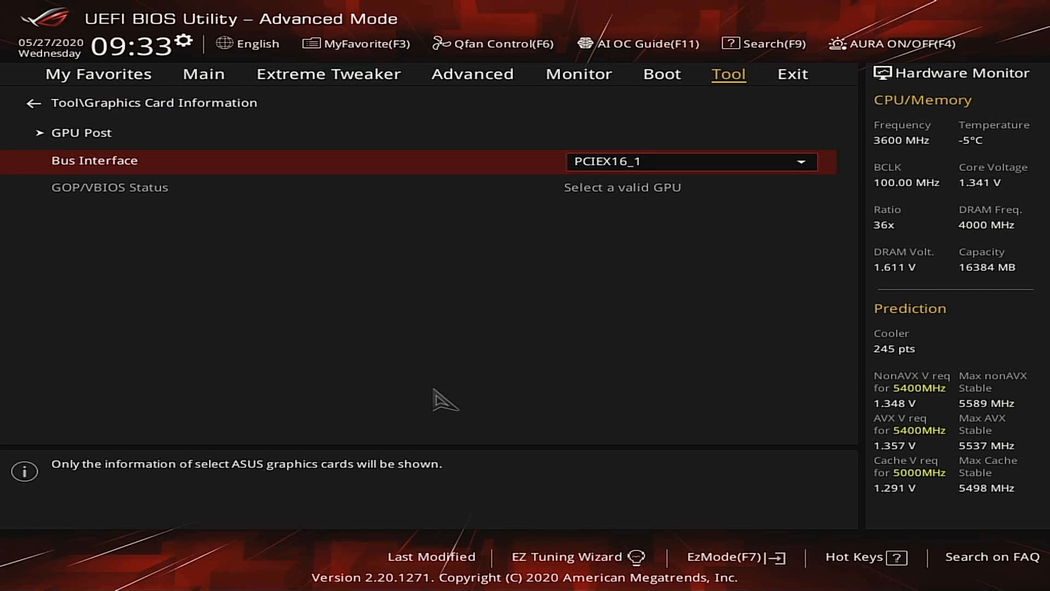
pyautogui.press('Escape')
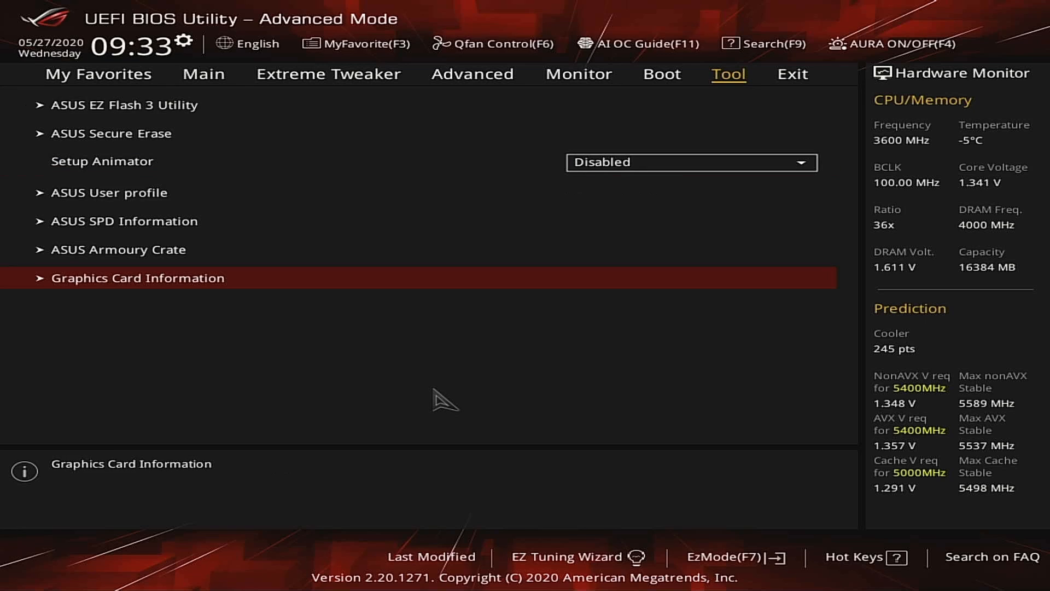
# Go through the Exit page's entries from Load Optimized Defaults to Launch EFI Shell from USB drives, and switch to My Favorites
pyautogui.press('Right')
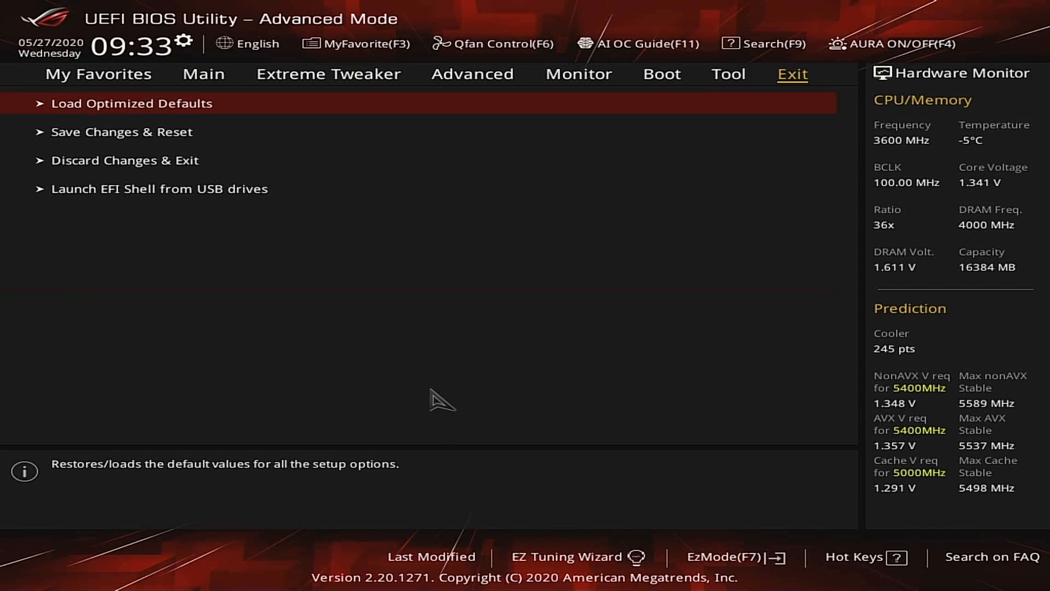
pyautogui.press('Down')
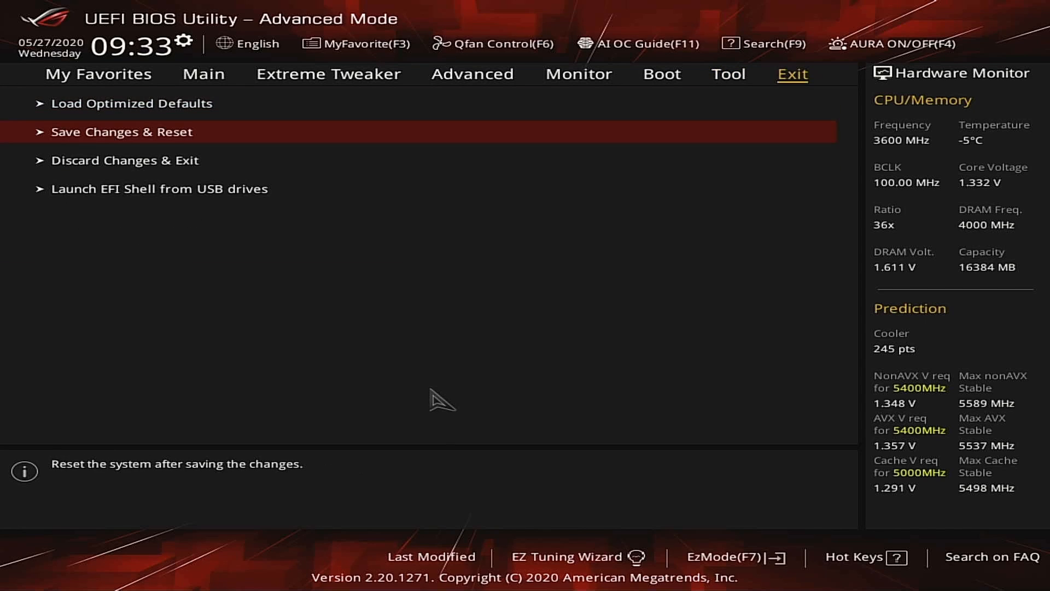
pyautogui.press('Down')
pyautogui.press('Down')
pyautogui.press('Down')
pyautogui.press('Down')
pyautogui.press('Down')
pyautogui.press('Down')
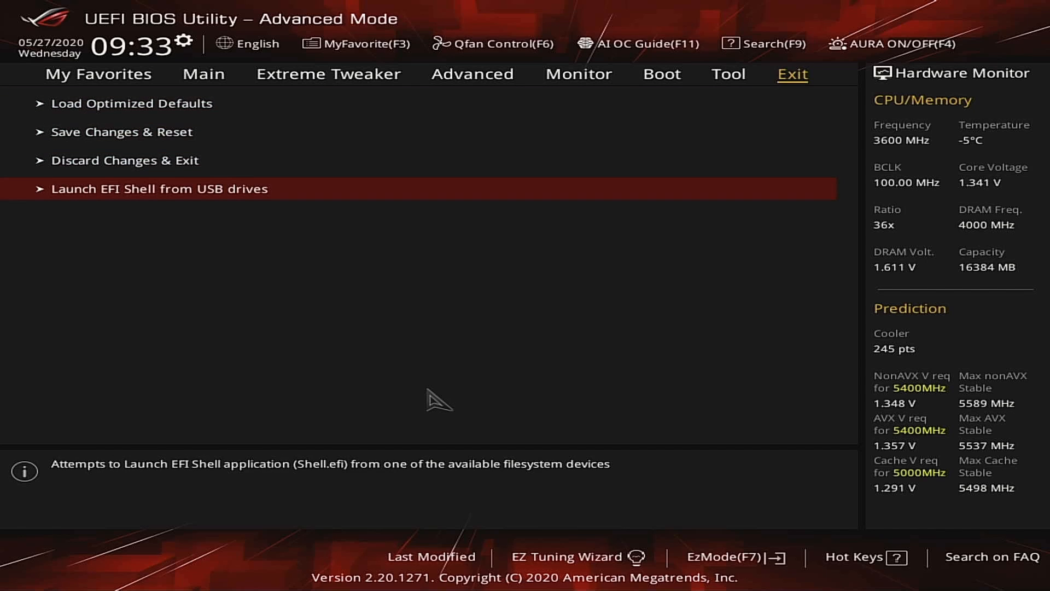
pyautogui.press('Down')
pyautogui.press('Down')
pyautogui.press('Down')
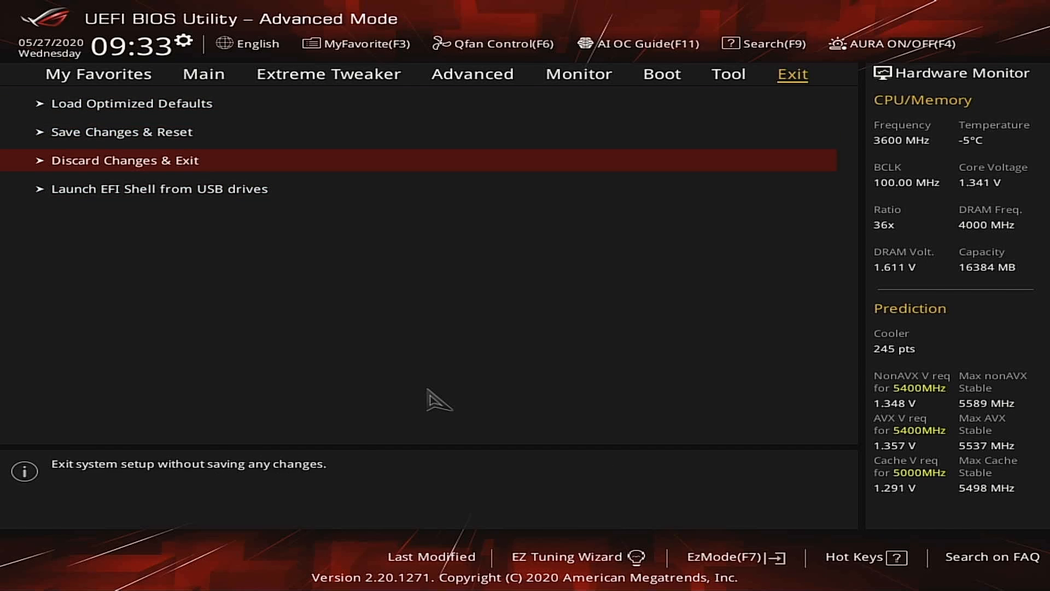
pyautogui.press('Up')
pyautogui.press('Right')
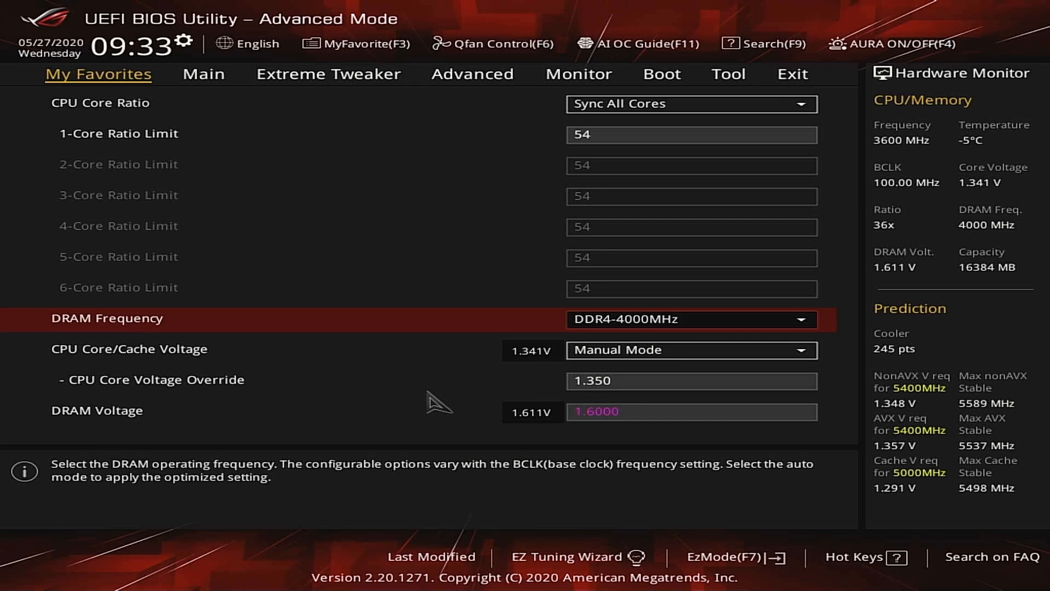
# Go to the Exit page, choose Save Changes & Reset, and accept saving the configuration to restart into Windows
pyautogui.press('Right')
pyautogui.press('Right')
pyautogui.press('Right')
pyautogui.press('Right')
pyautogui.press('Right')
pyautogui.press('Right')
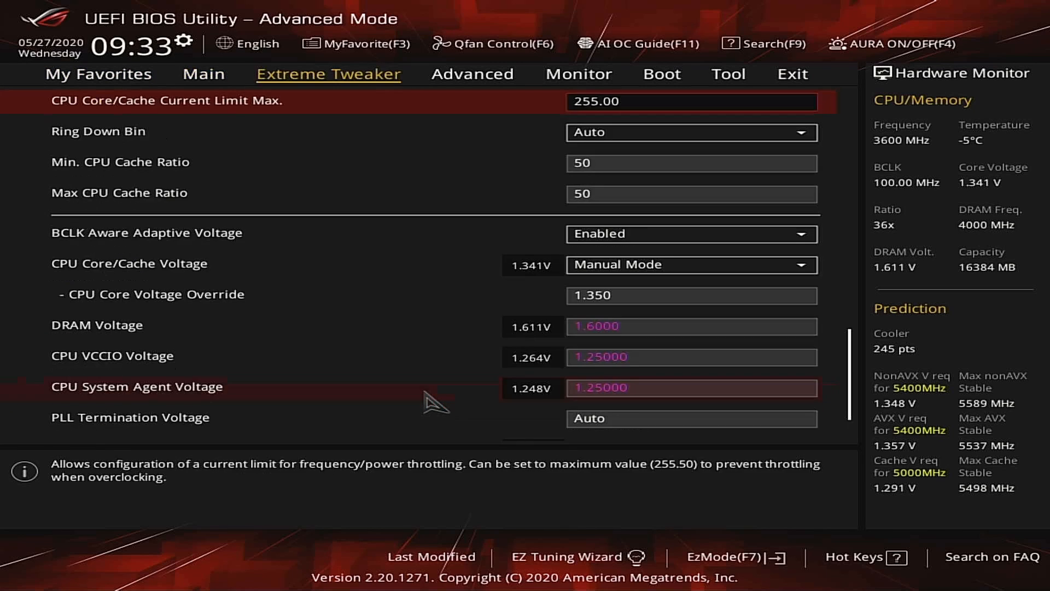
pyautogui.press('Right')
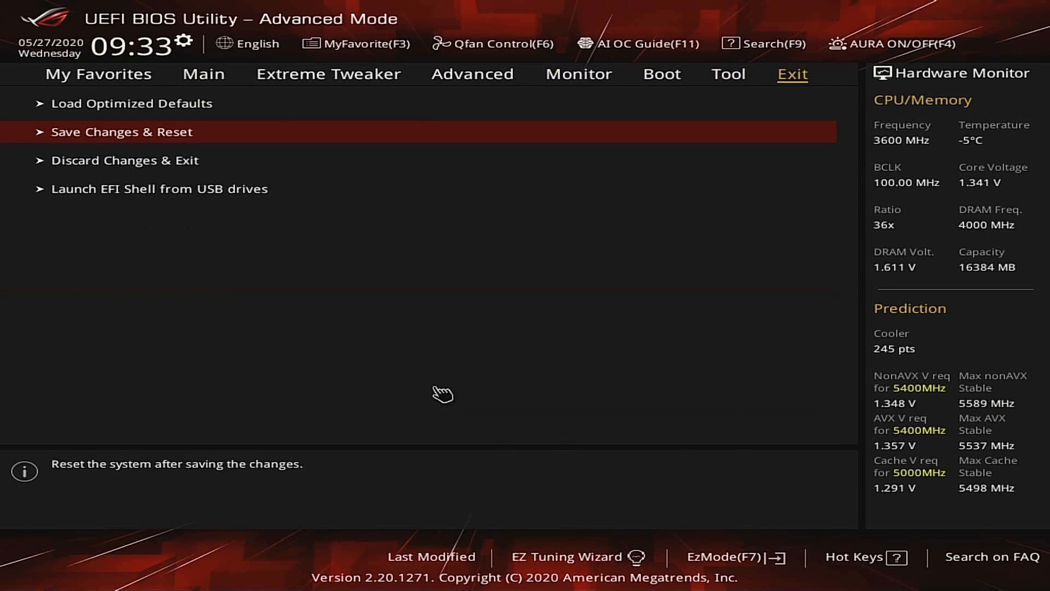
pyautogui.press('Return')
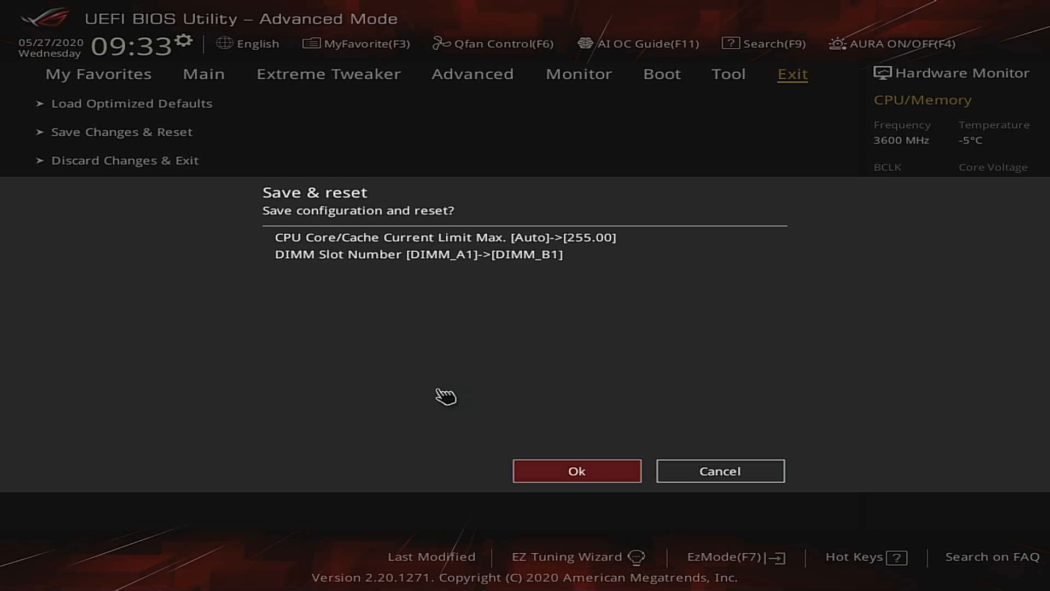
pyautogui.press('Return')
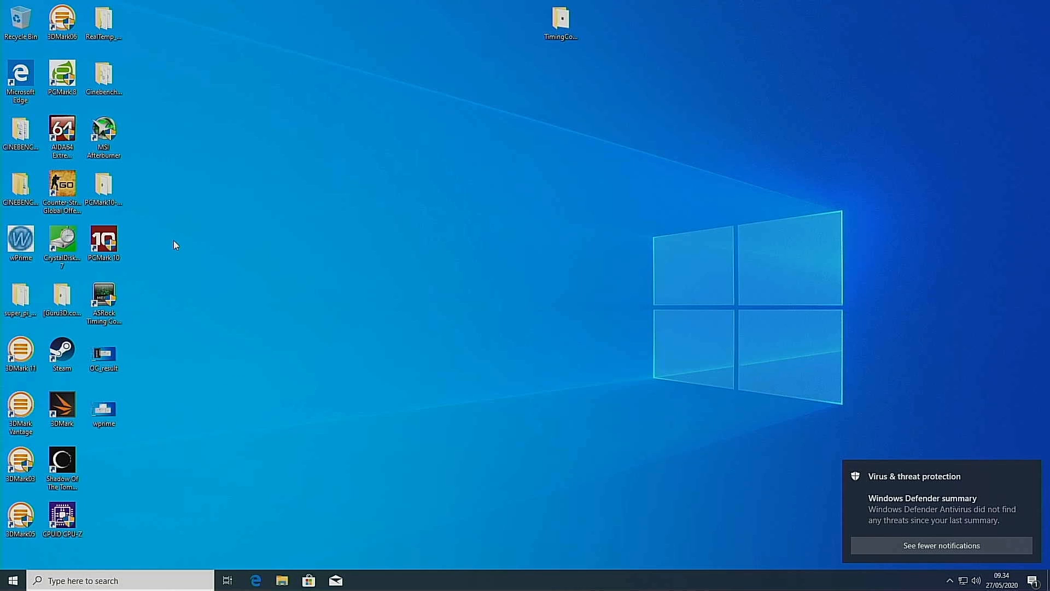
# Launch CPU-Z from the desktop, allow it to make changes to the device, and cancel the Steam login
pyautogui.doubleClick(74, 537)
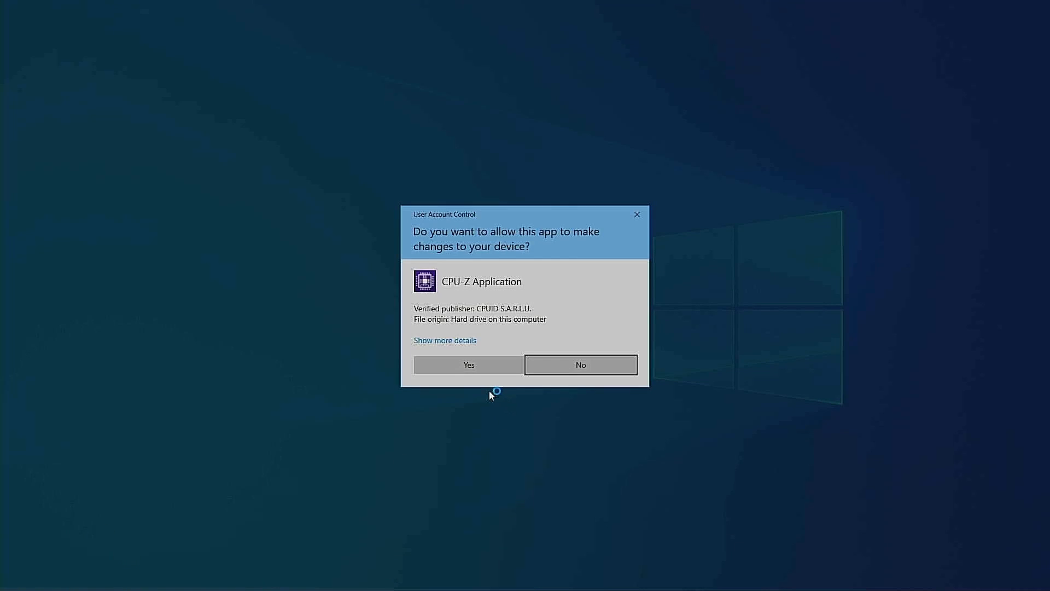
pyautogui.click(481, 368)
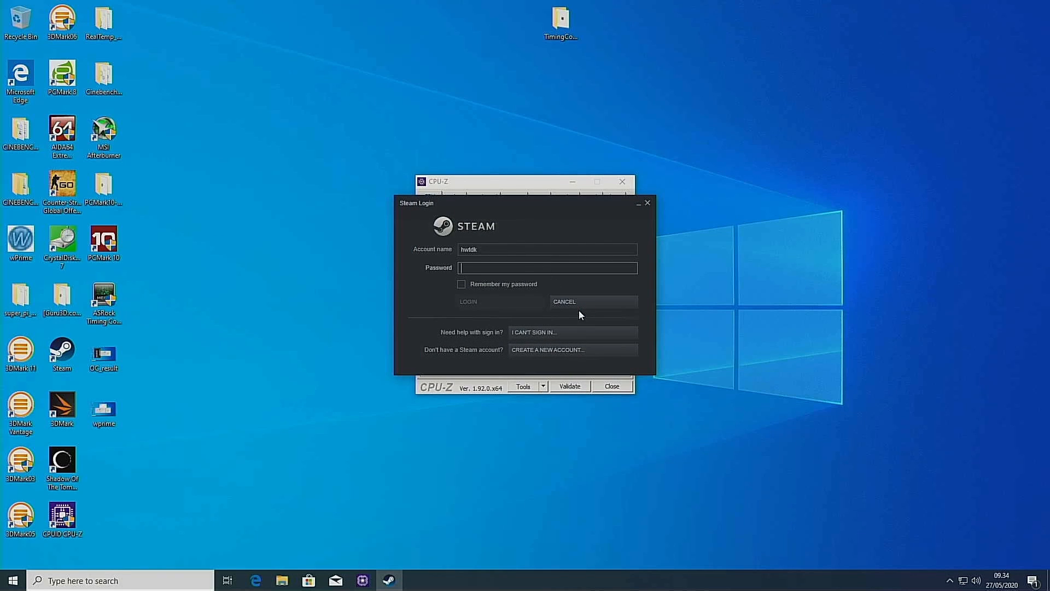
pyautogui.click(579, 301)
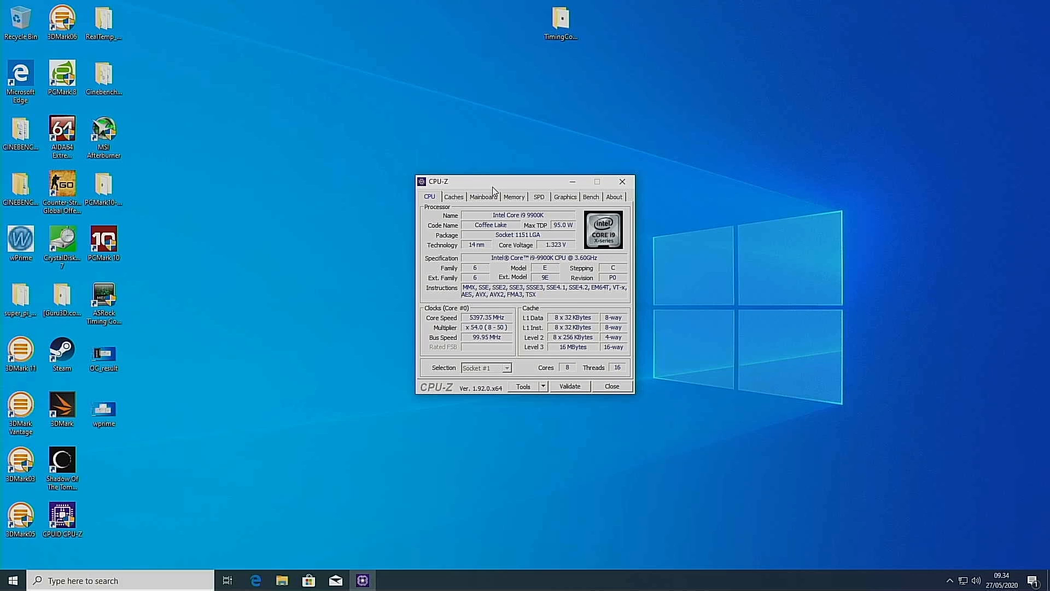
# Check the memory frequency and timings in CPU-Z, and return to the processor details with the window near the desktop's centre
pyautogui.moveTo(495, 184); pyautogui.dragTo(438, 210)
pyautogui.click(457, 223)
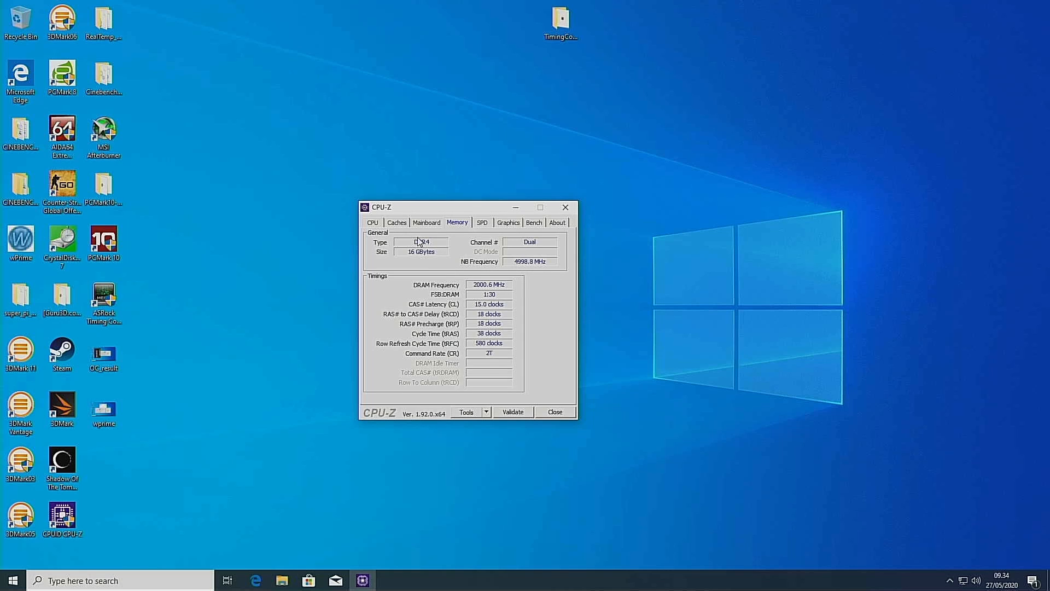
pyautogui.click(375, 224)
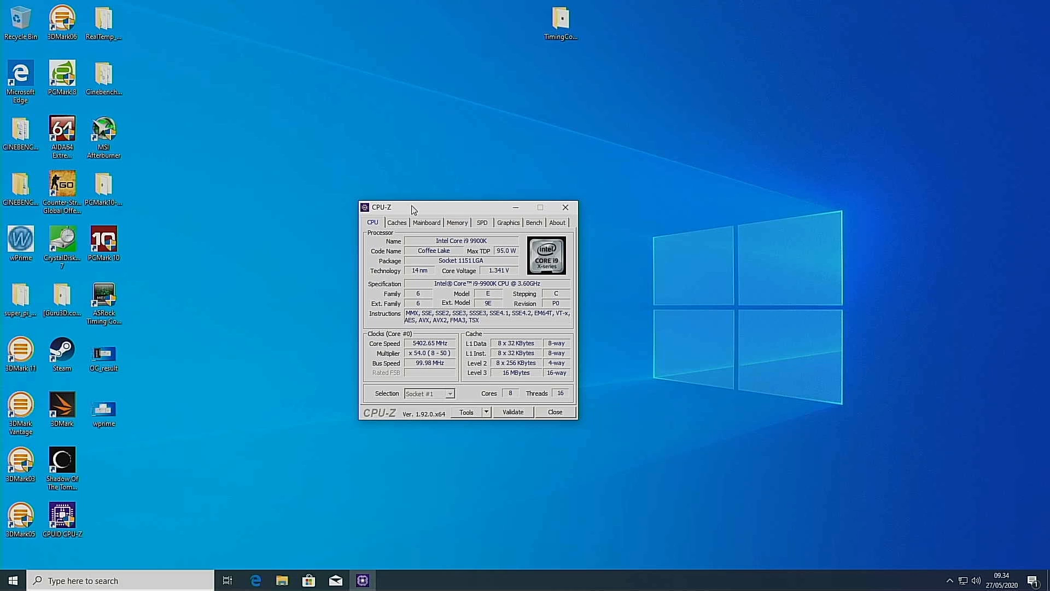
pyautogui.moveTo(413, 209); pyautogui.dragTo(303, 171)
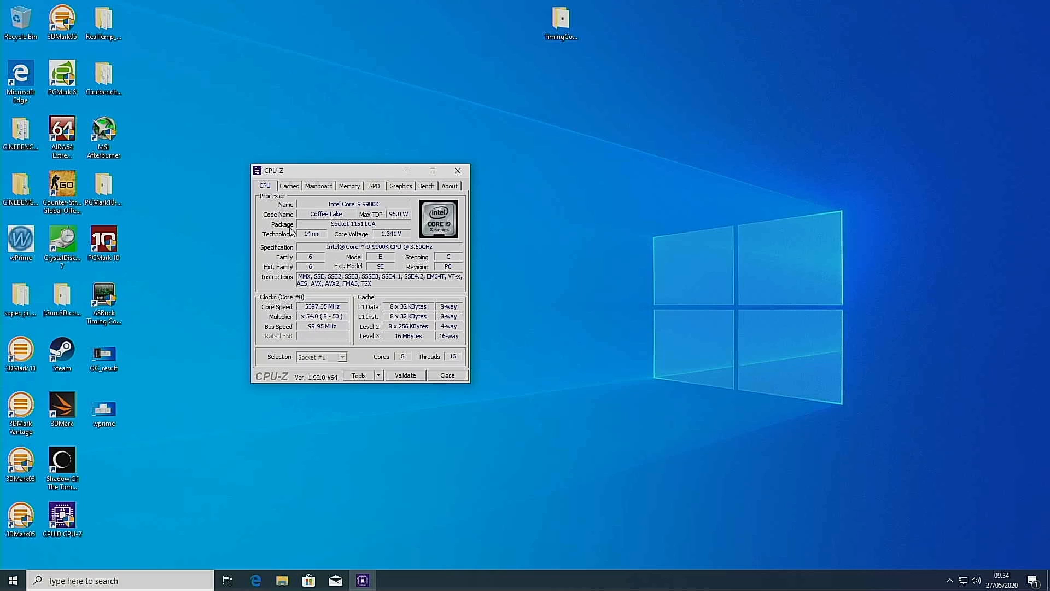
pyautogui.moveTo(311, 177); pyautogui.dragTo(436, 205)
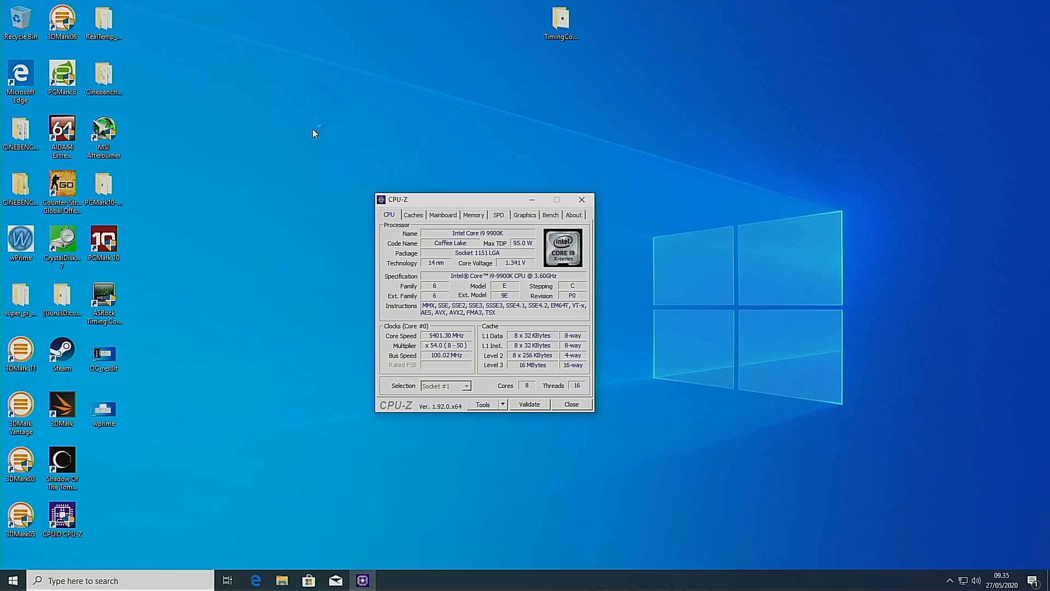
# Open the RealTemp_370 folder on the desktop and run RealTempGT, allowing it to make changes to the device
pyautogui.doubleClick(91, 23)
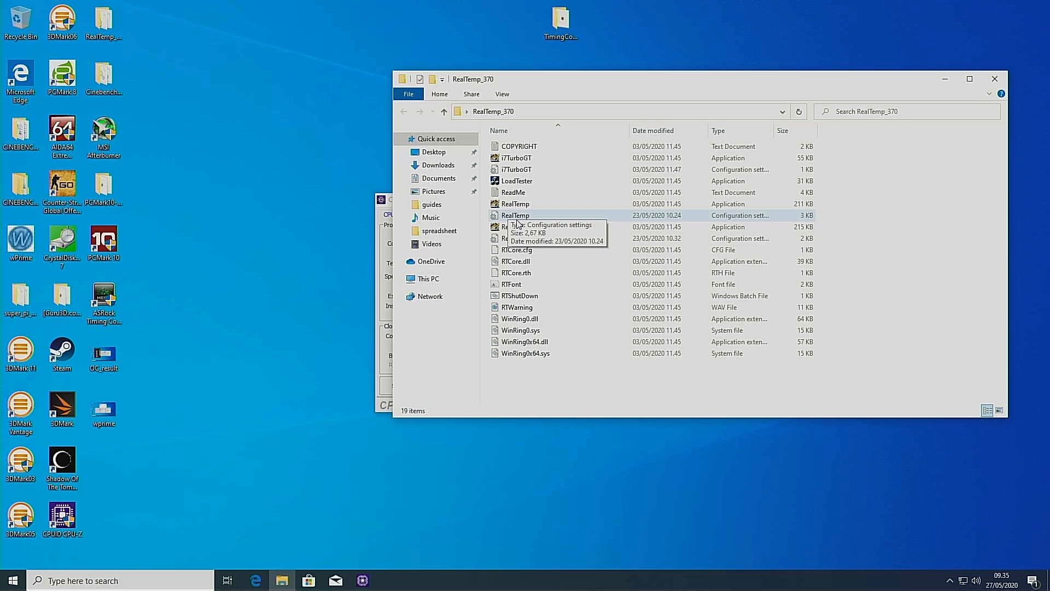
pyautogui.doubleClick(519, 226)
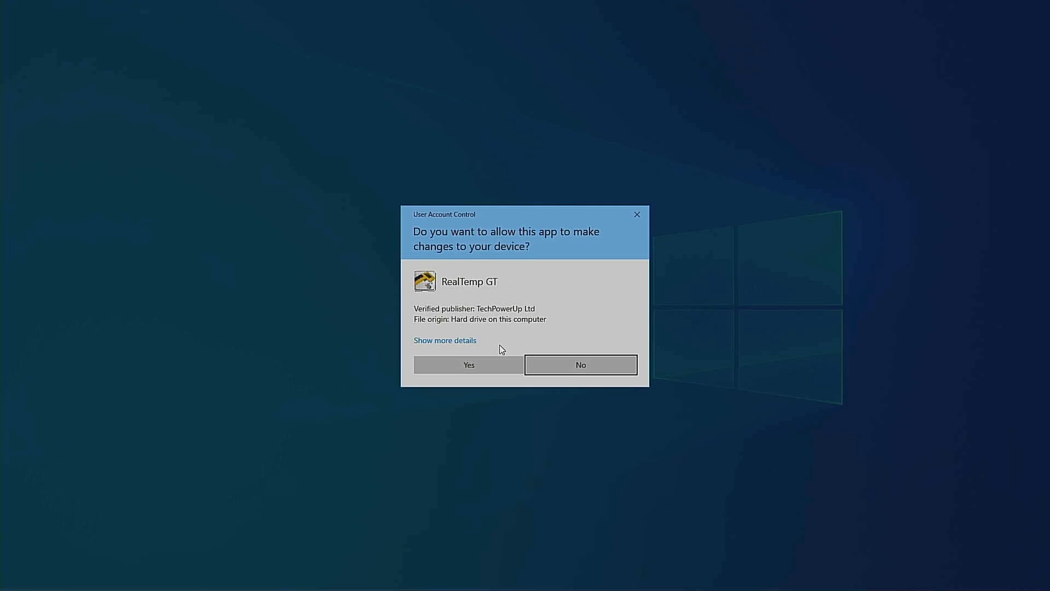
pyautogui.click(493, 359)
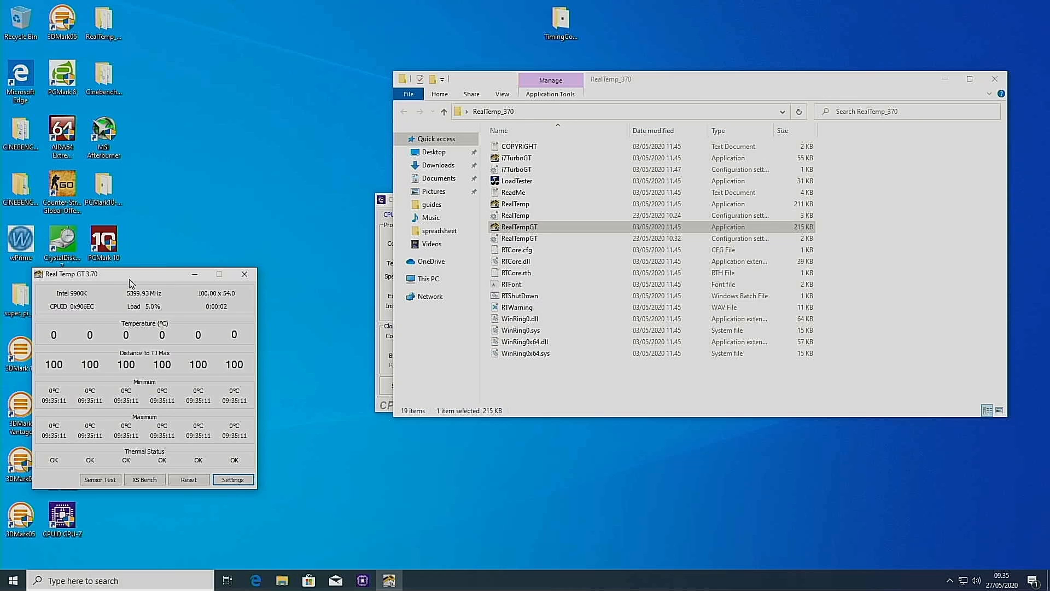
# Inspect the core temperature readings in Real Temp GT and arrange its window side by side with CPU-Z
pyautogui.moveTo(130, 280); pyautogui.dragTo(248, 217)
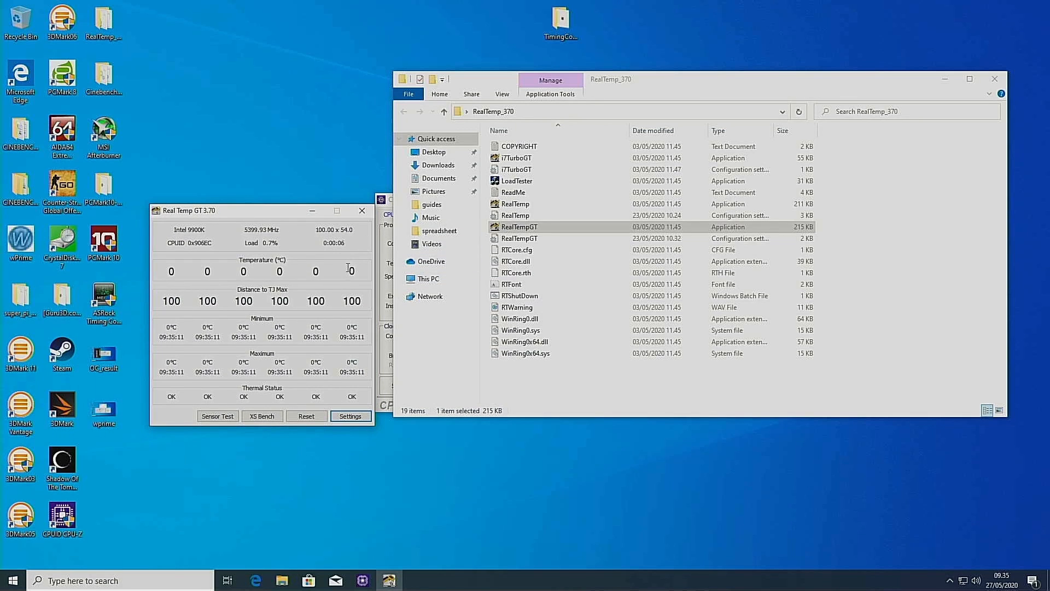
pyautogui.moveTo(321, 271); pyautogui.dragTo(302, 273)
pyautogui.click(315, 272)
pyautogui.moveTo(251, 217); pyautogui.dragTo(207, 219)
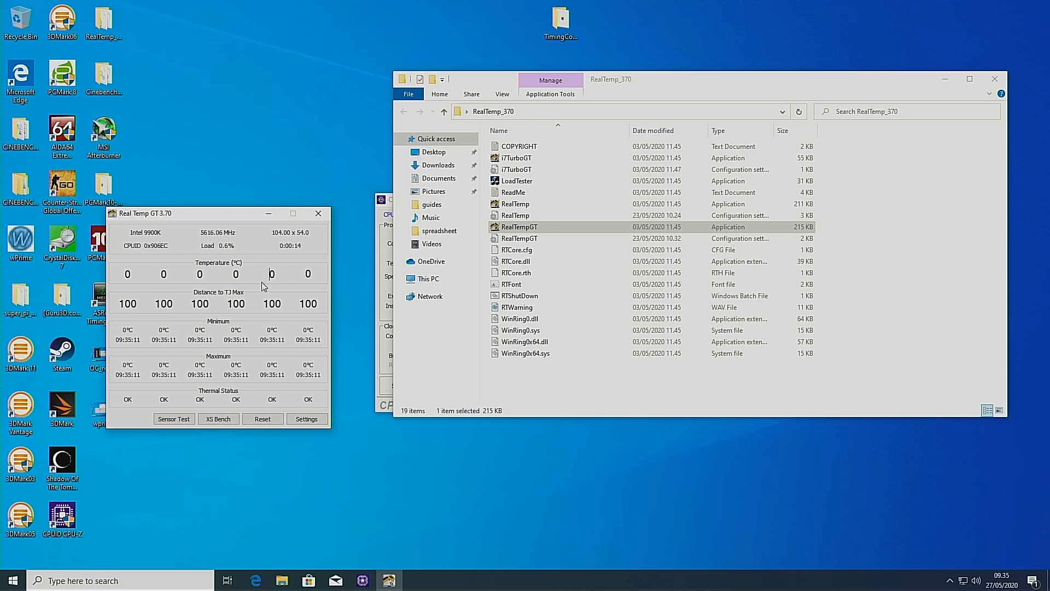
pyautogui.click(383, 289)
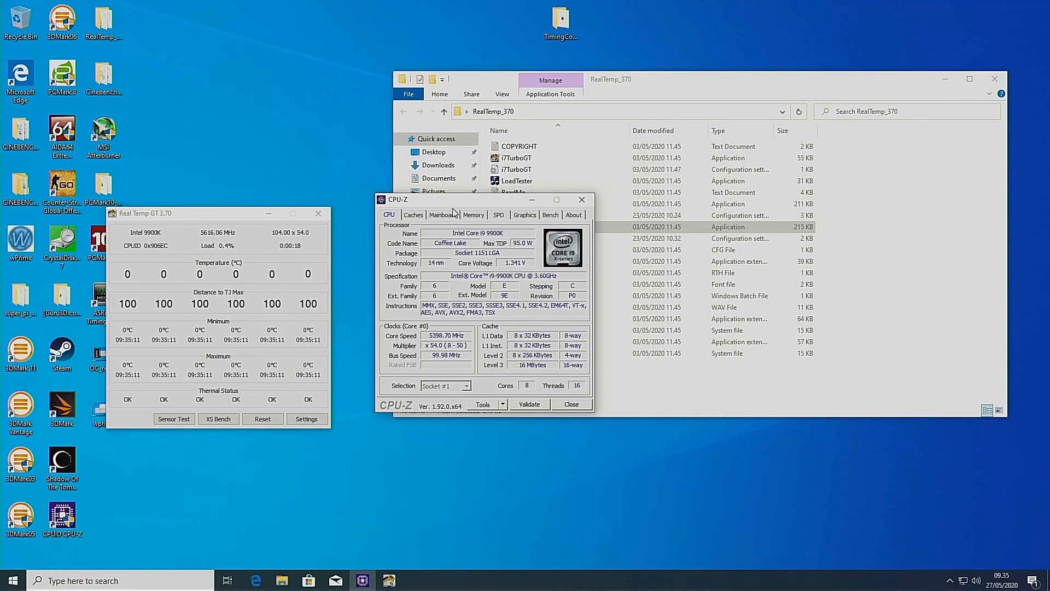
pyautogui.moveTo(453, 206); pyautogui.dragTo(414, 223)
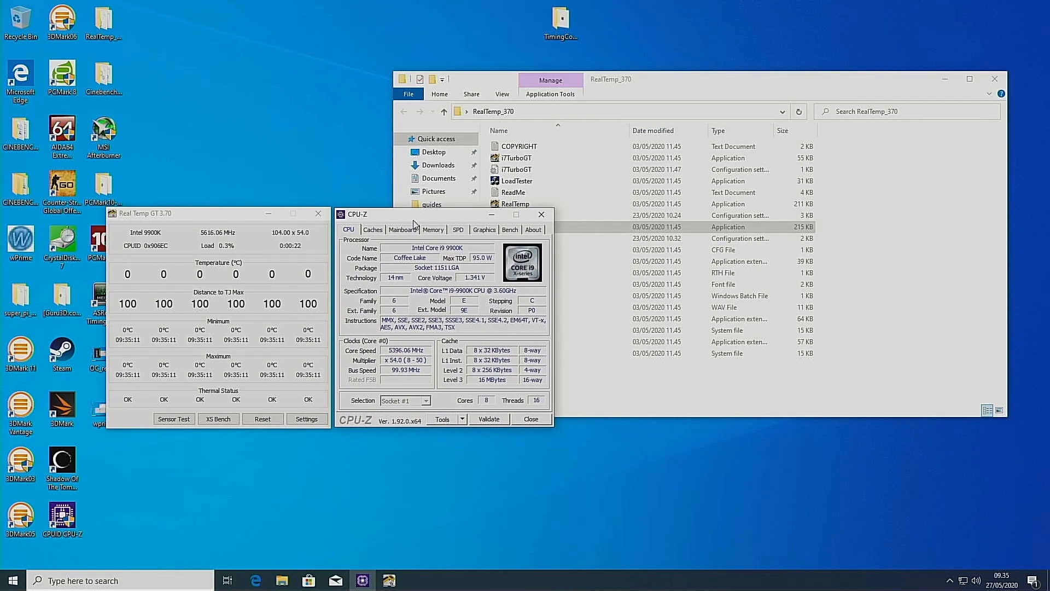